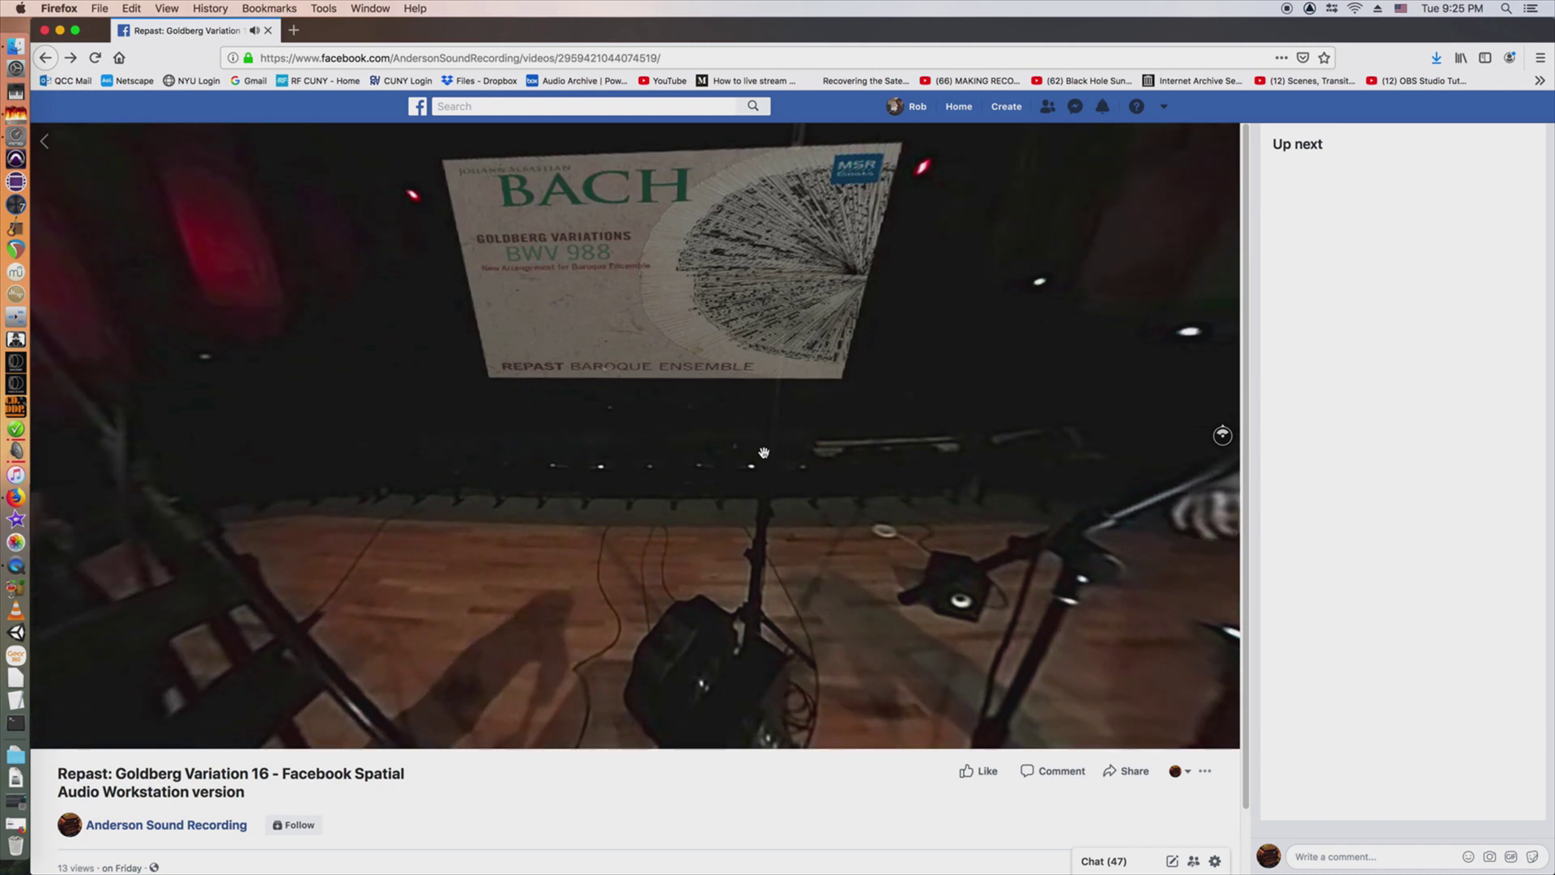
- Look around the 360-degree Goldberg Variation 16 concert video by rotating its view across the stage and musicians
left_click_drag(850, 432, 817, 444)
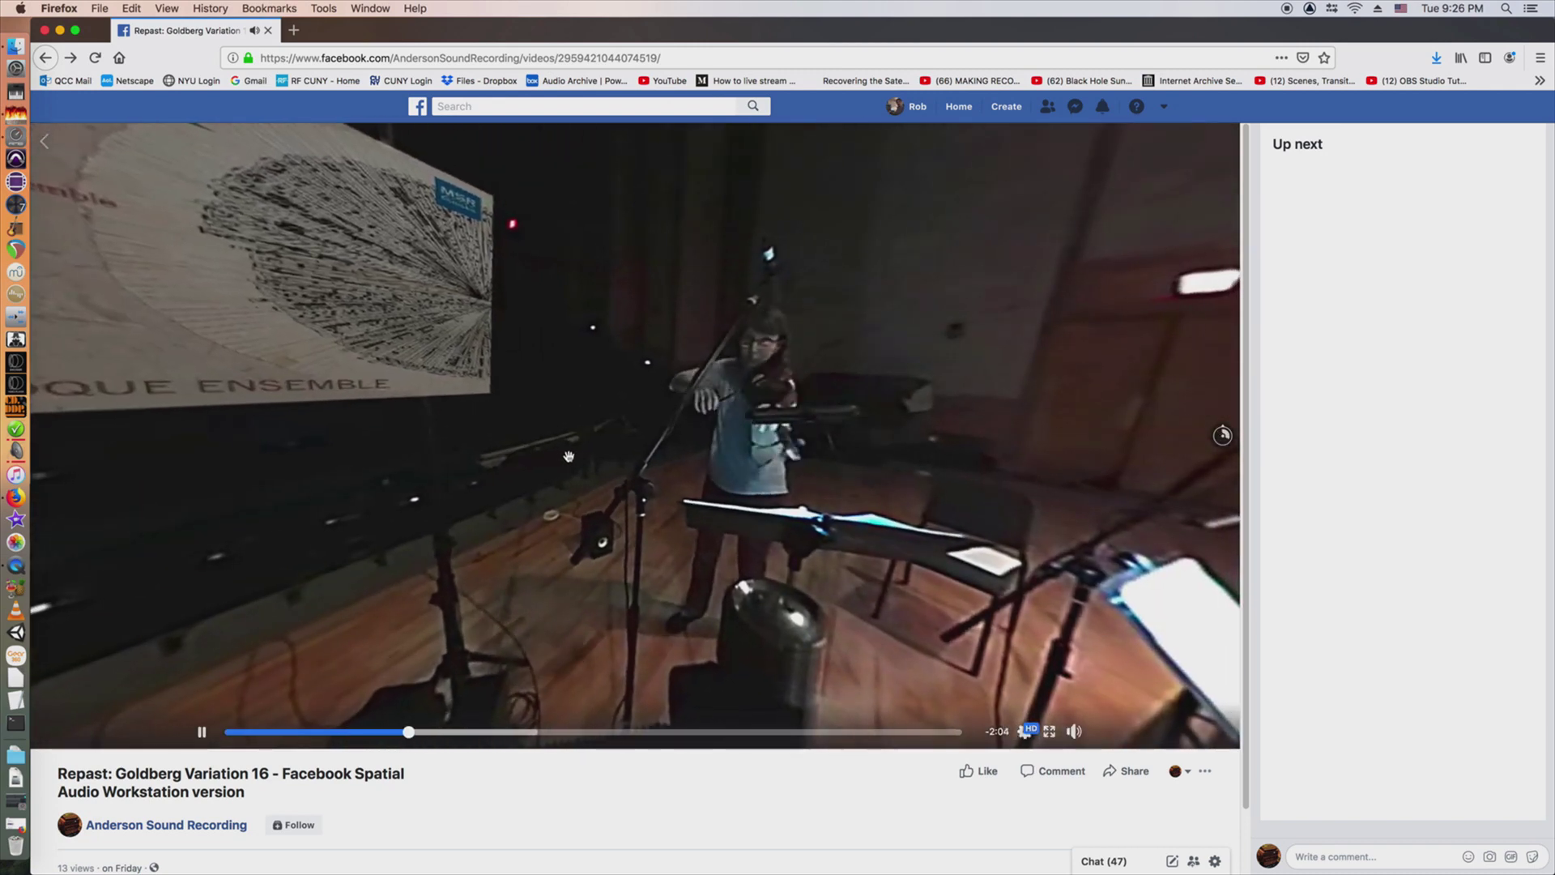
left_click_drag(818, 445, 473, 427)
left_click_drag(775, 443, 523, 391)
left_click_drag(914, 410, 549, 382)
left_click_drag(750, 362, 570, 449)
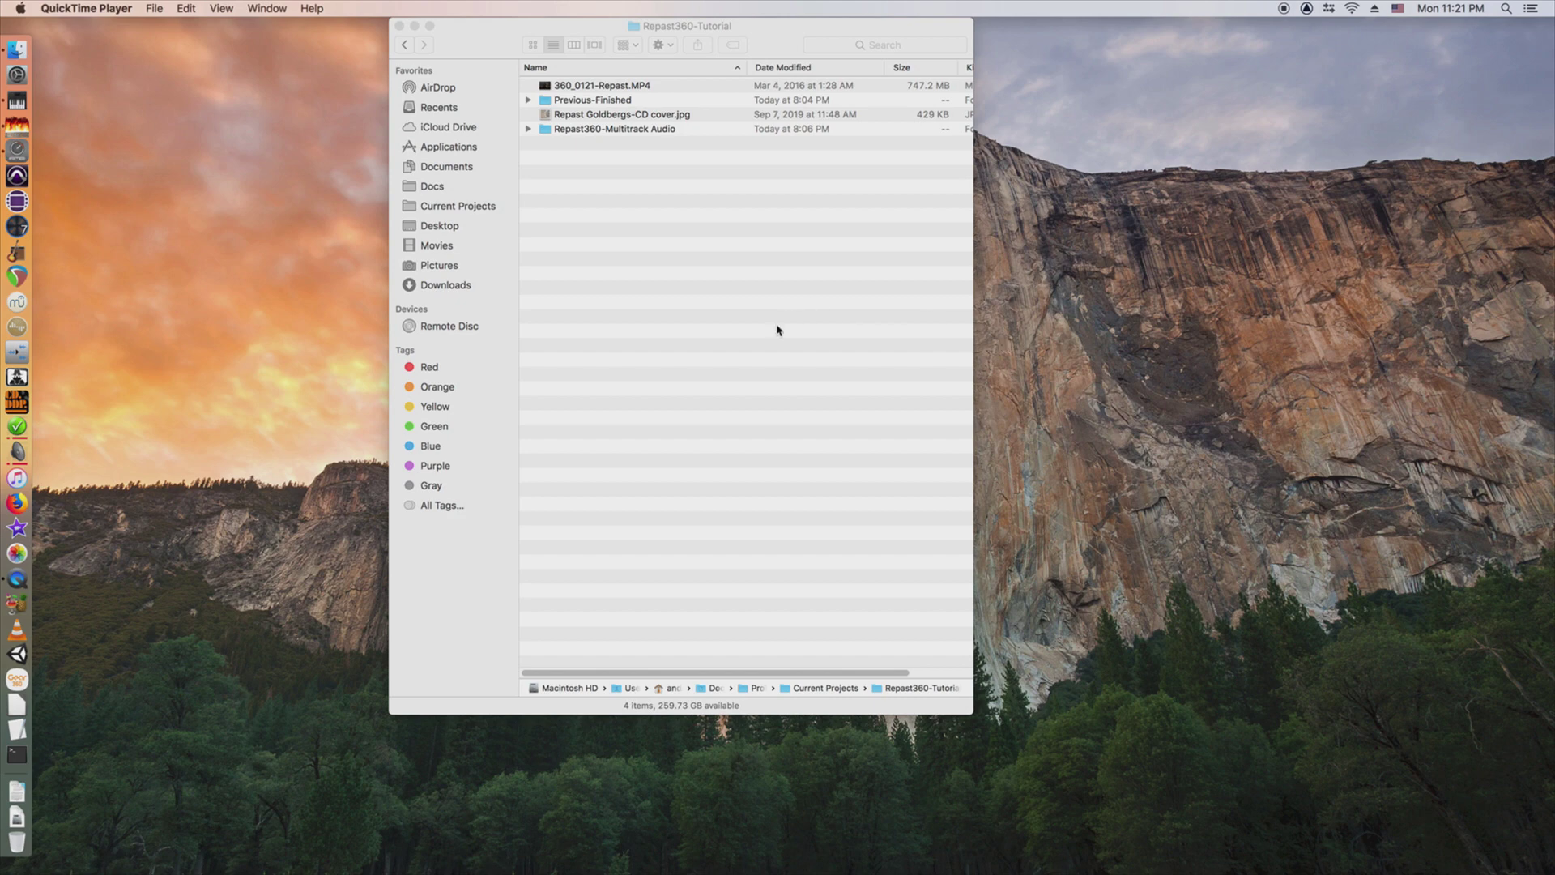
- Open 360_0121-Repast.MP4 from the Repast360-Tutorial folder to view its dual-fisheye picture, and close it again
left_click(577, 159)
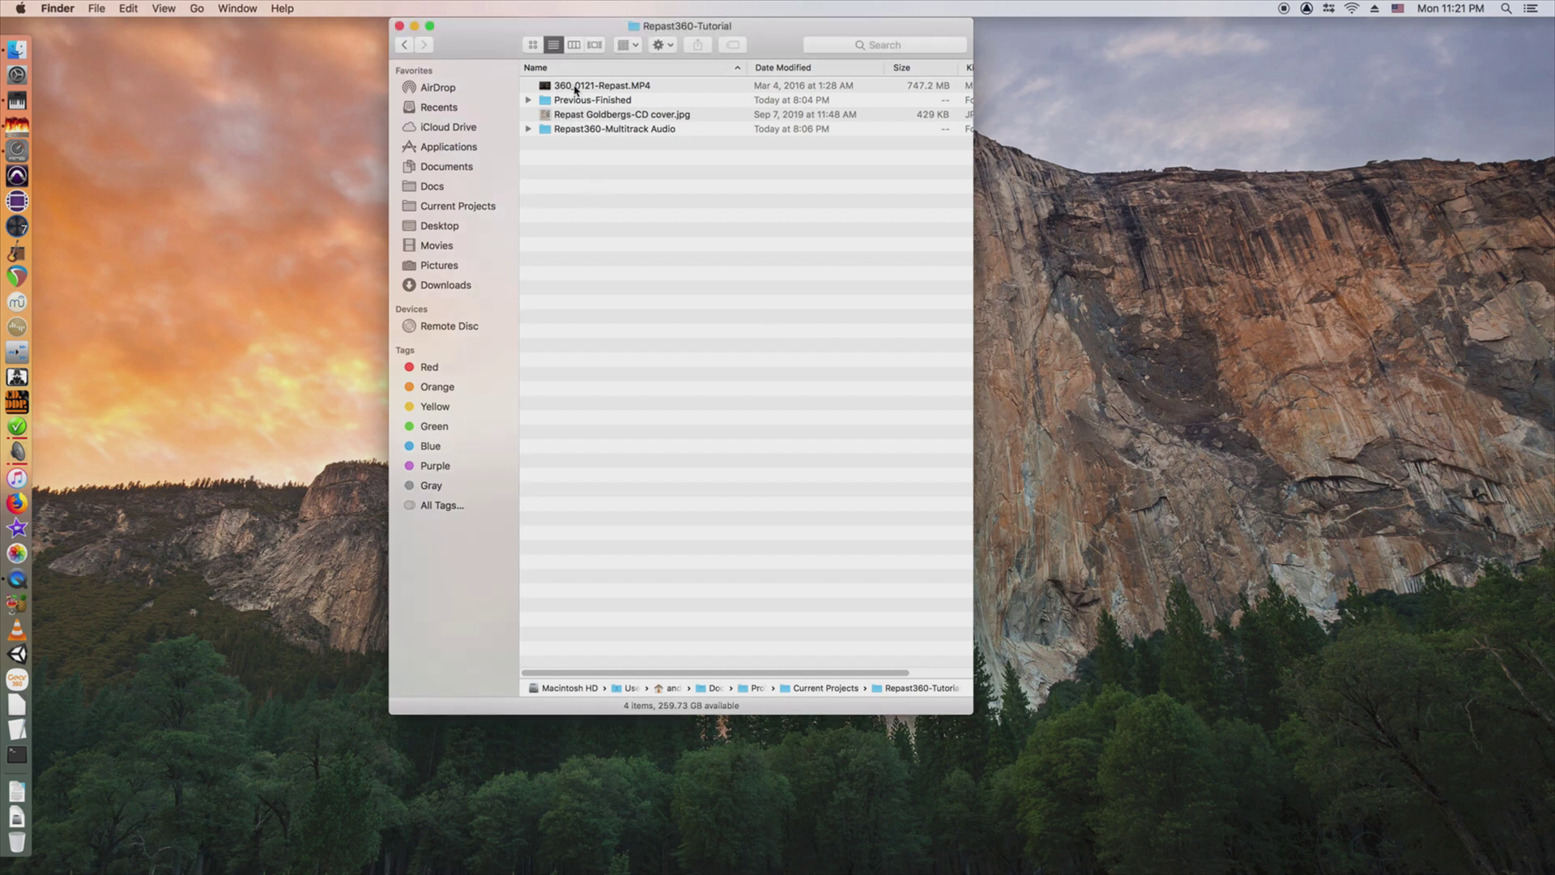
left_click(574, 86)
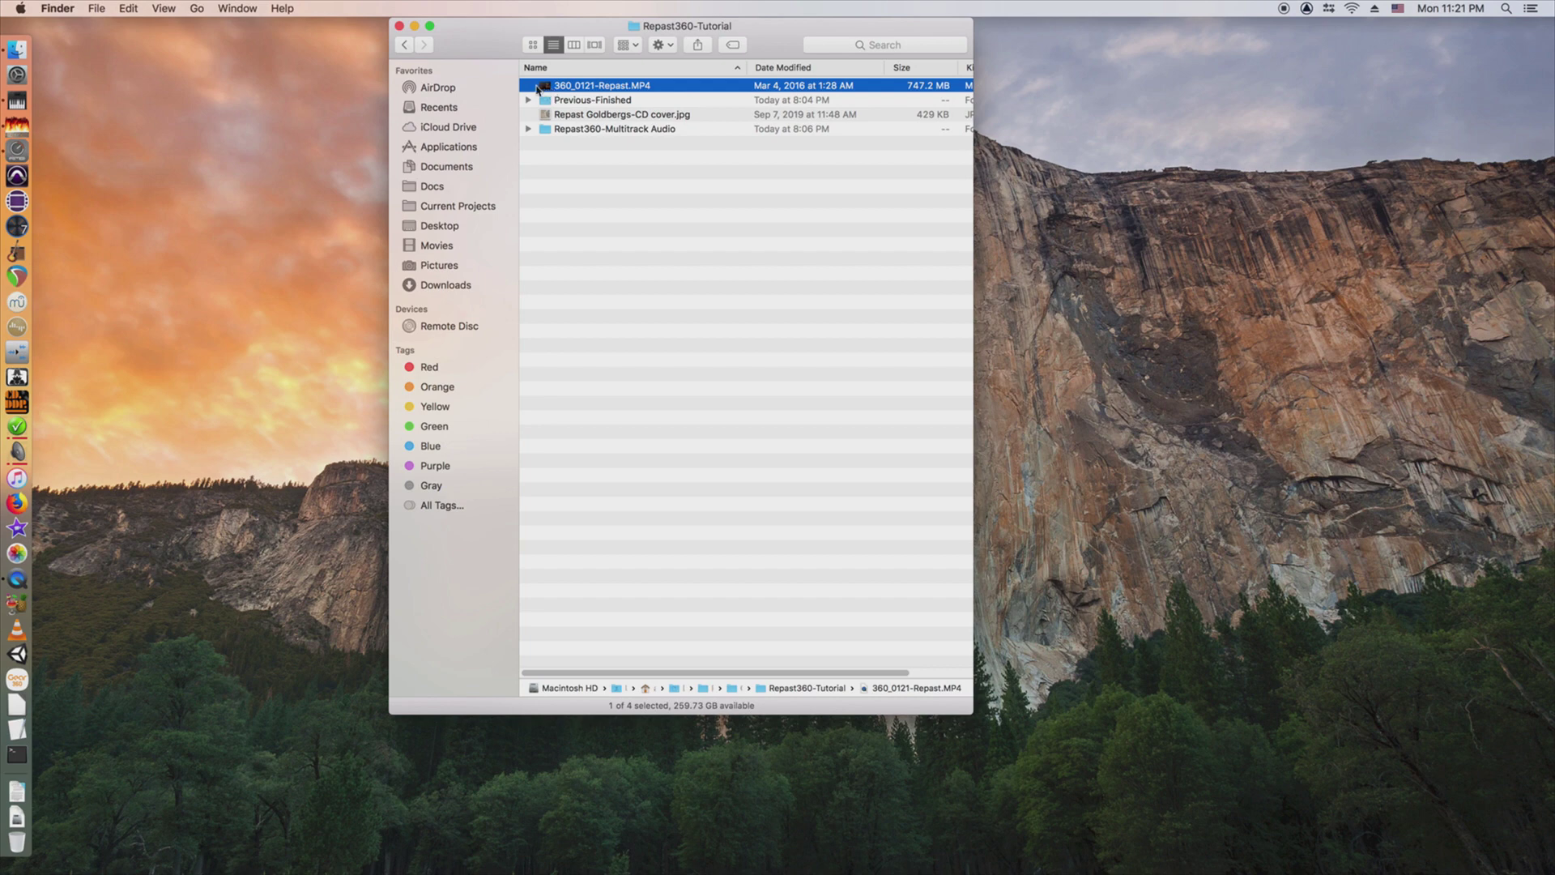
double_click(551, 88)
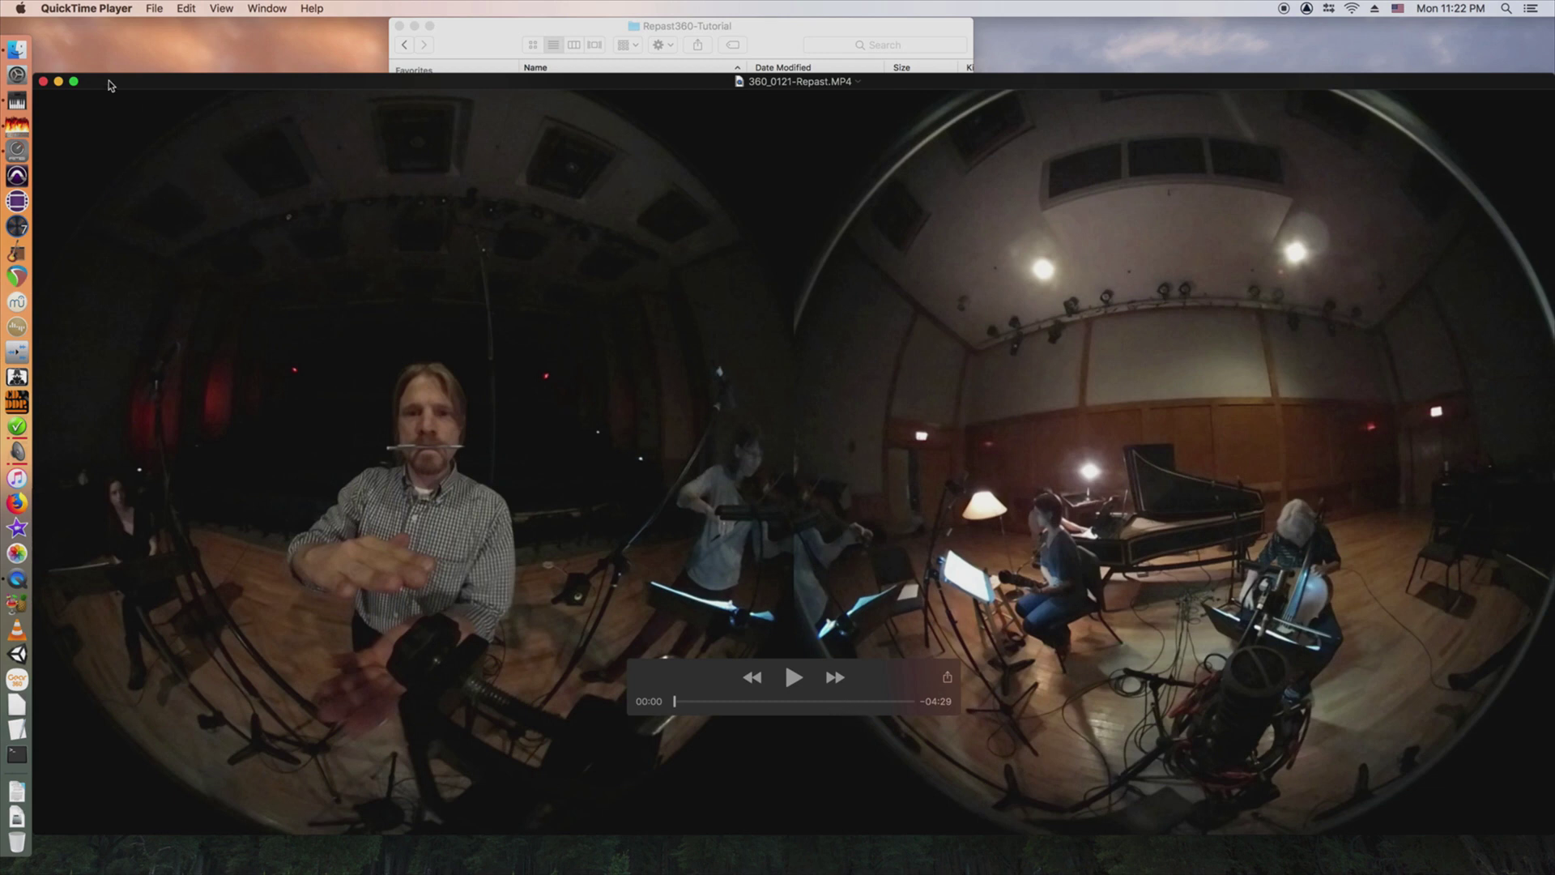
left_click_drag(141, 87, 156, 43)
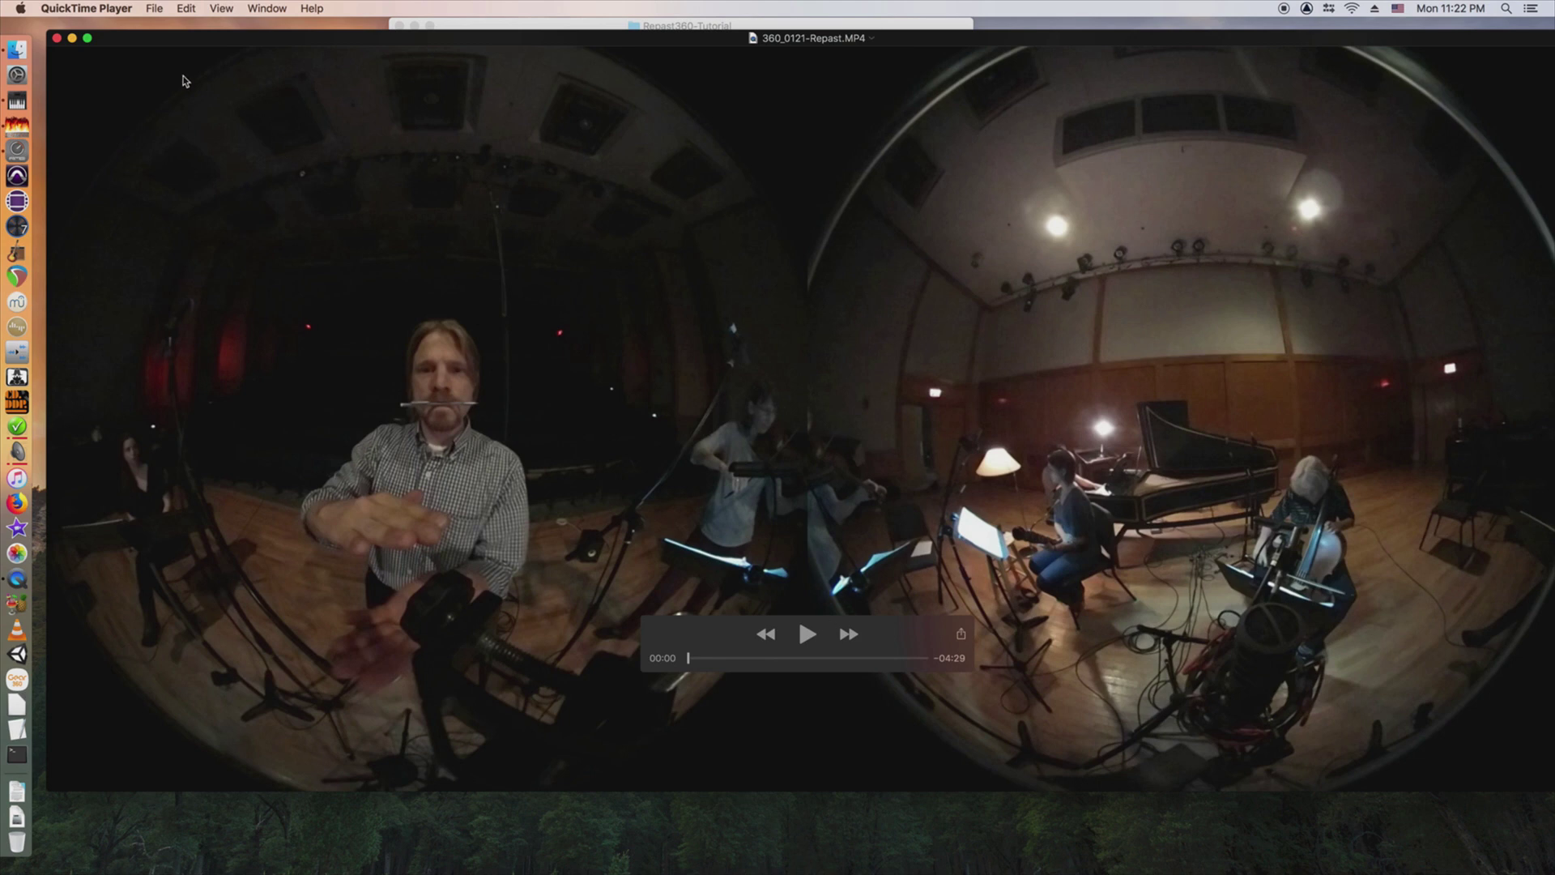
left_click(68, 7)
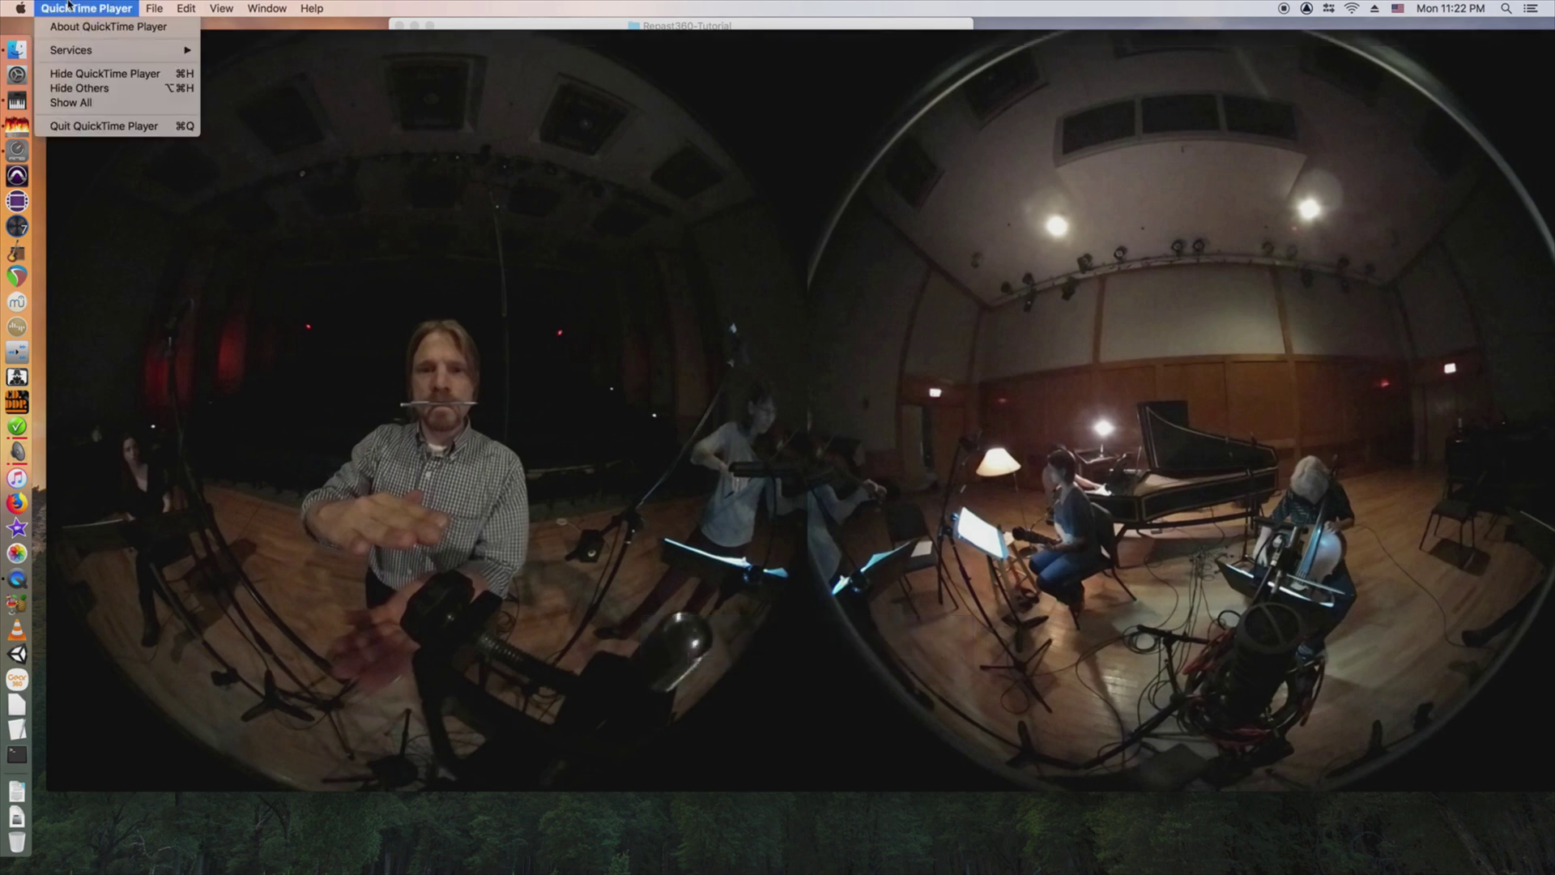
left_click(253, 36)
left_click(58, 38)
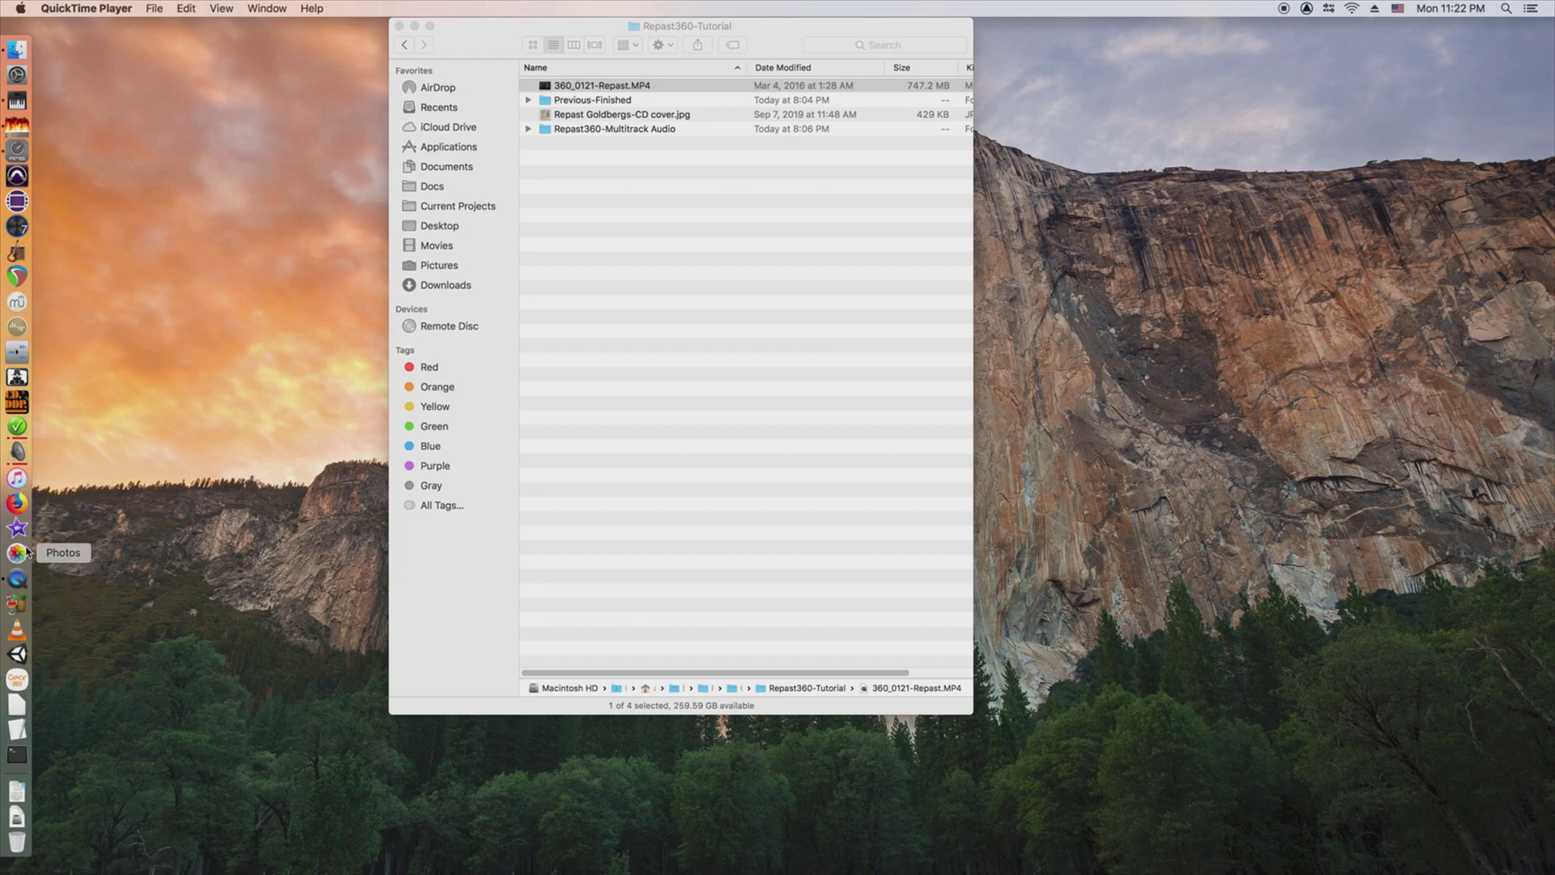
- Switch to Gear 360, open the 360° Player and import 360_0121-Repast.MP4 from Current Projects > Repast360-Tutorial for stitching
left_click(17, 680)
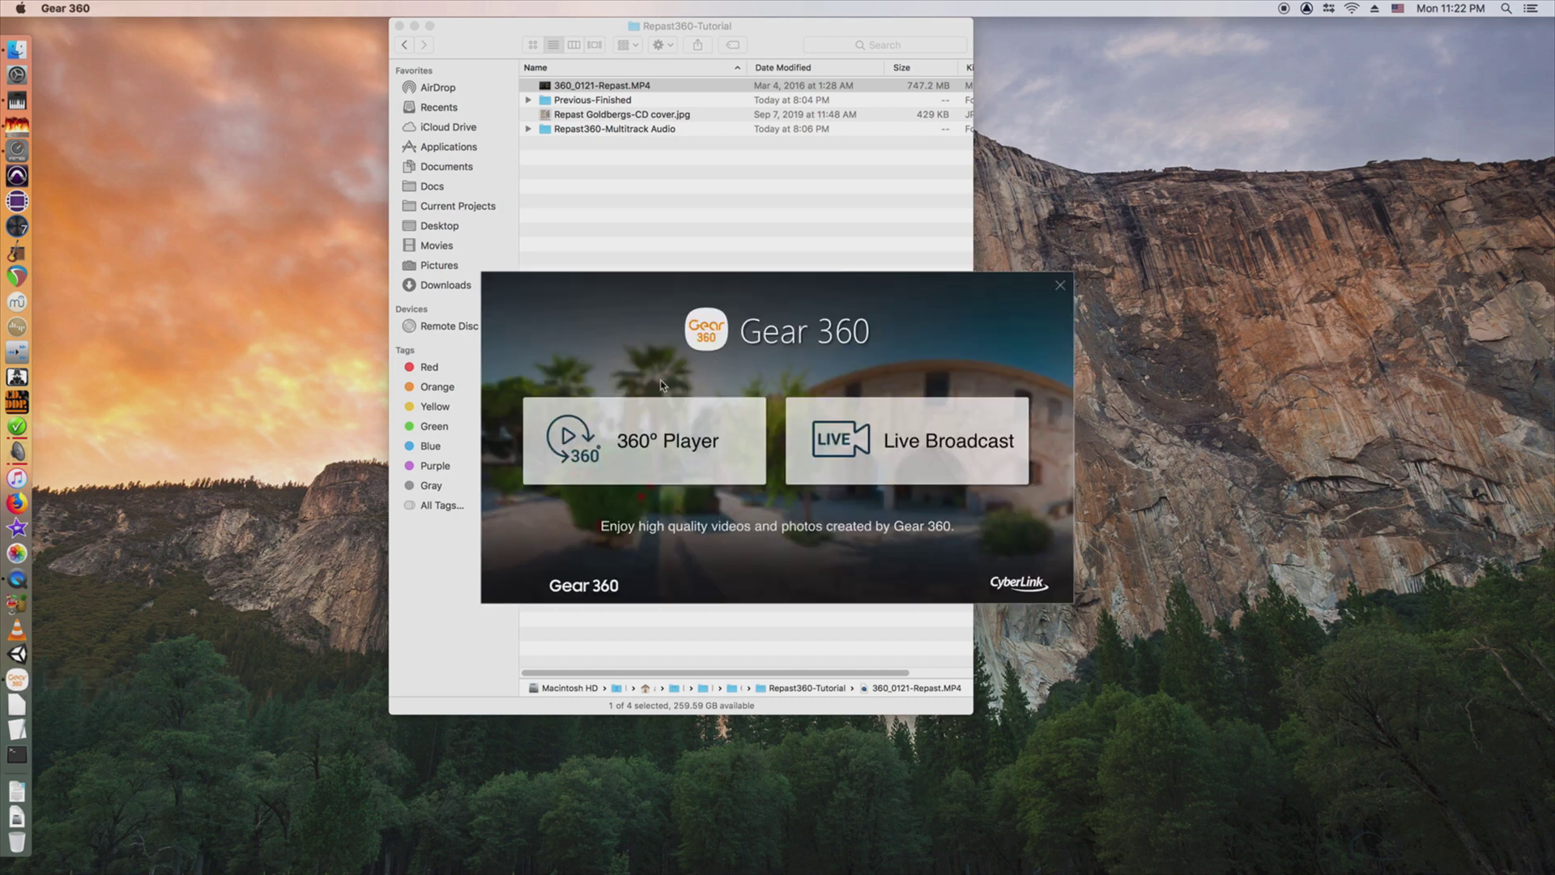
left_click(646, 450)
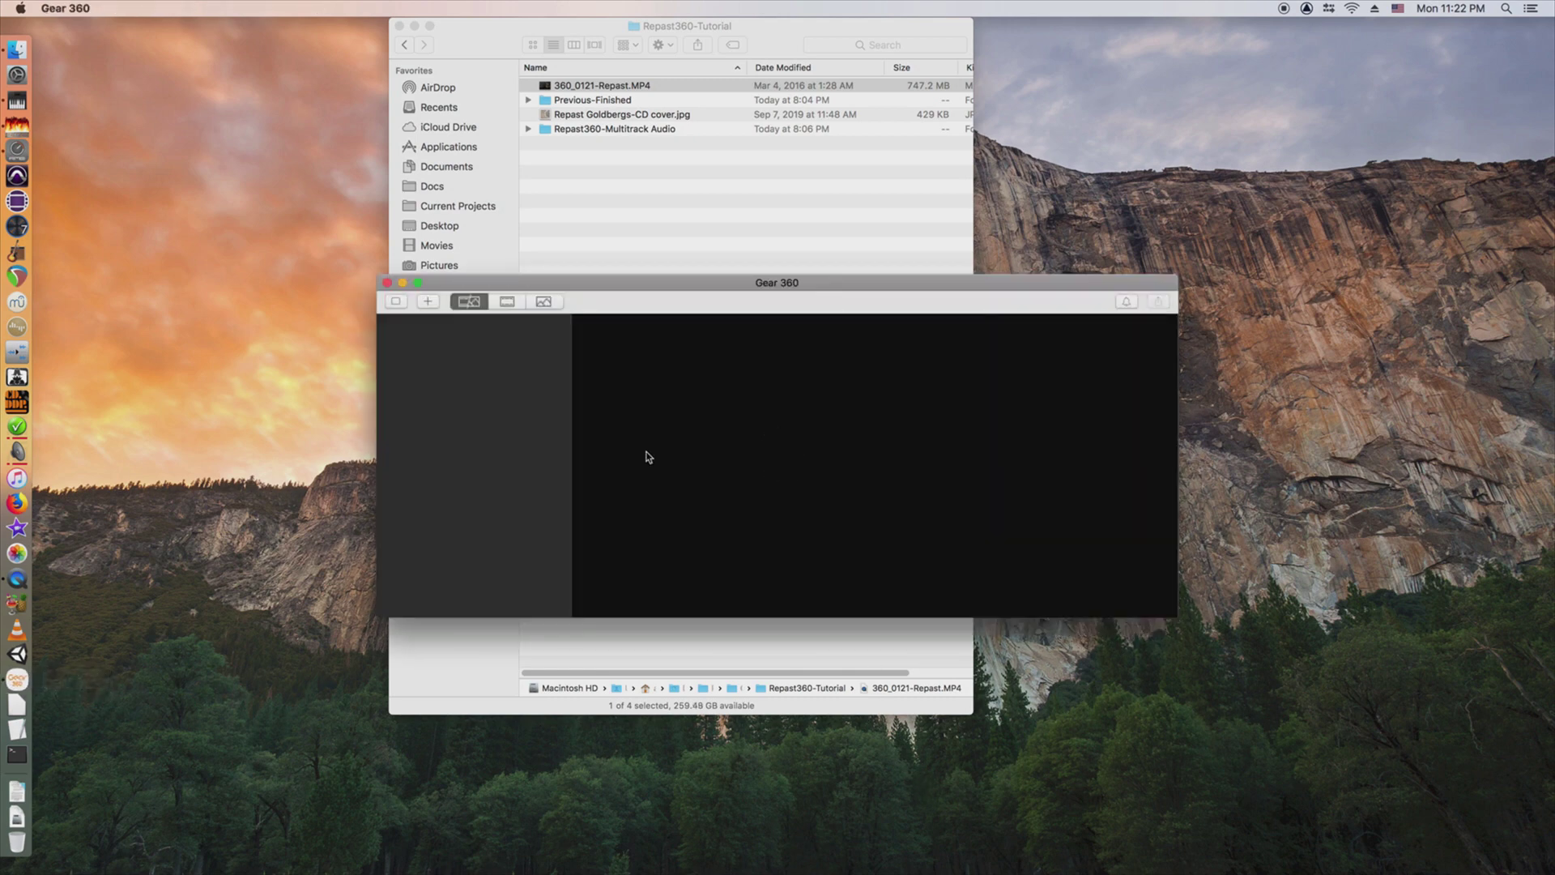
left_click(111, 8)
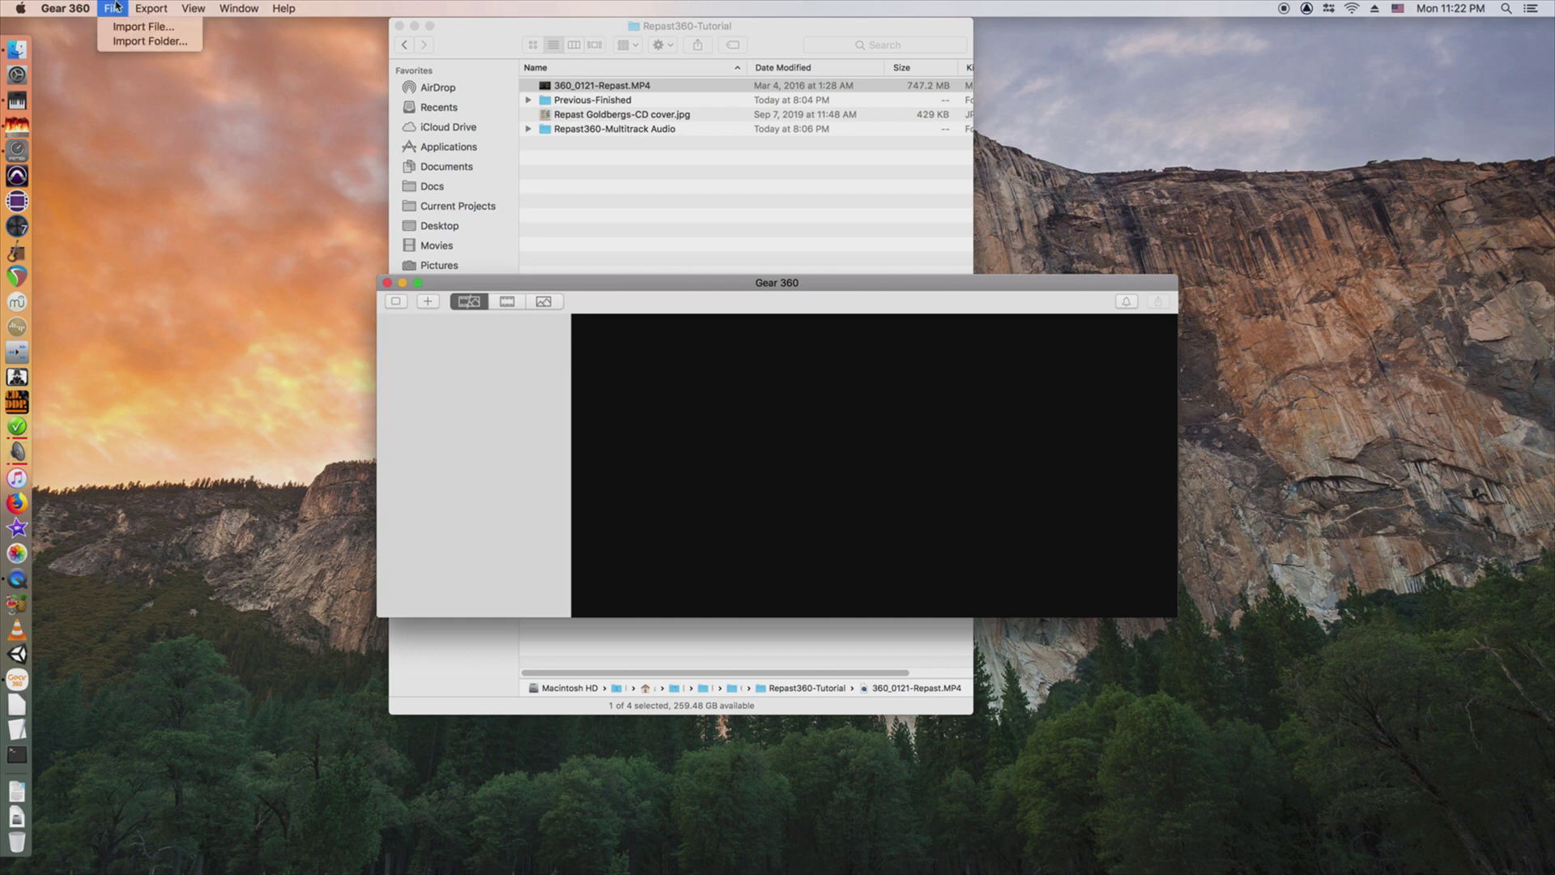
left_click(124, 28)
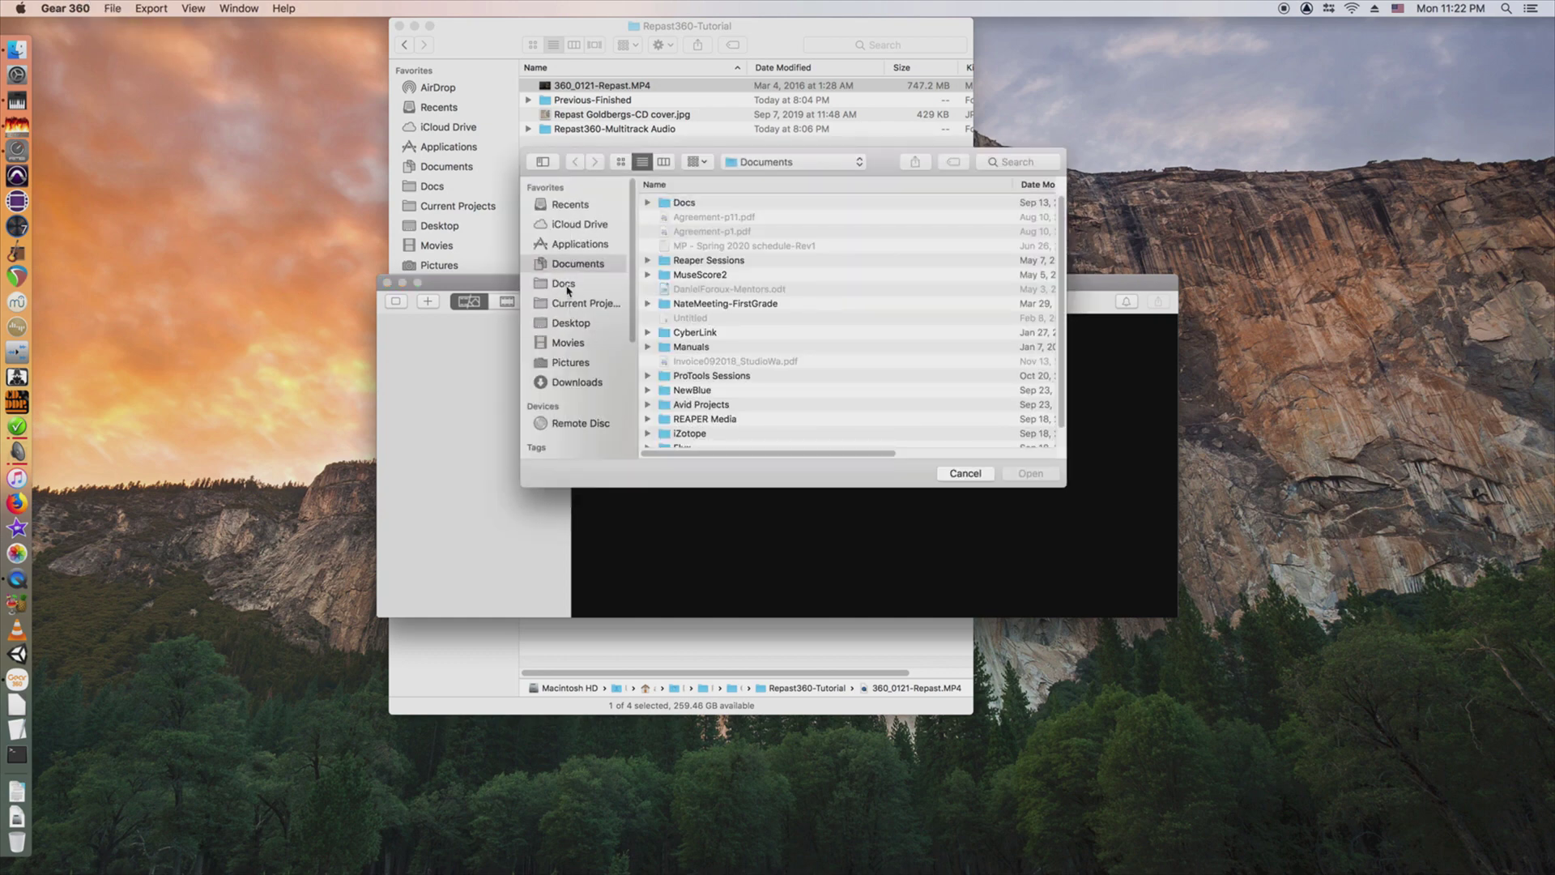
left_click(585, 303)
double_click(704, 204)
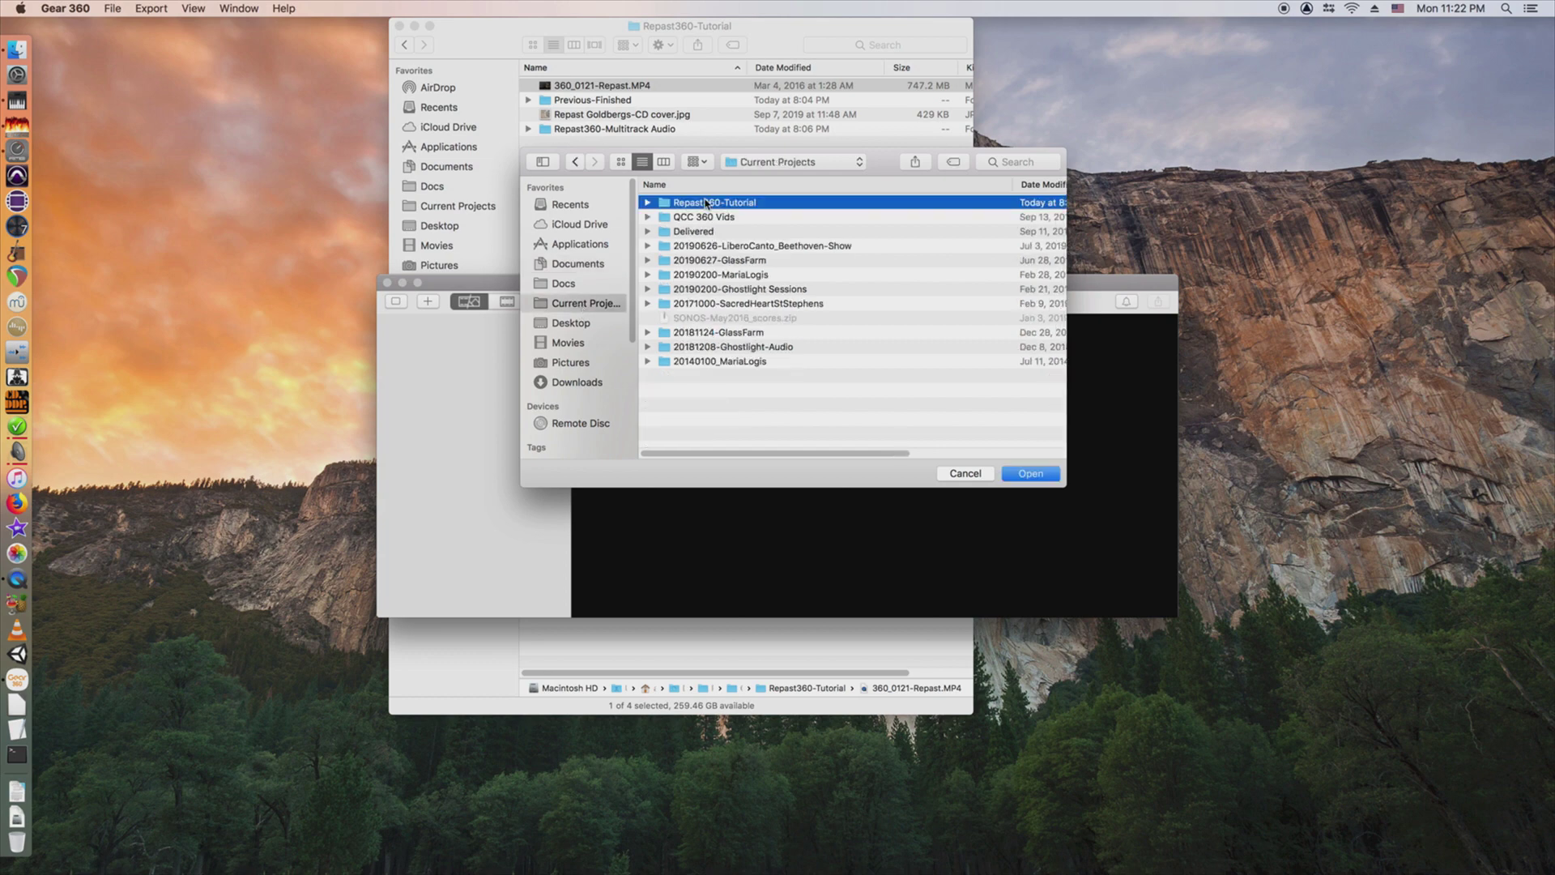
left_click(708, 247)
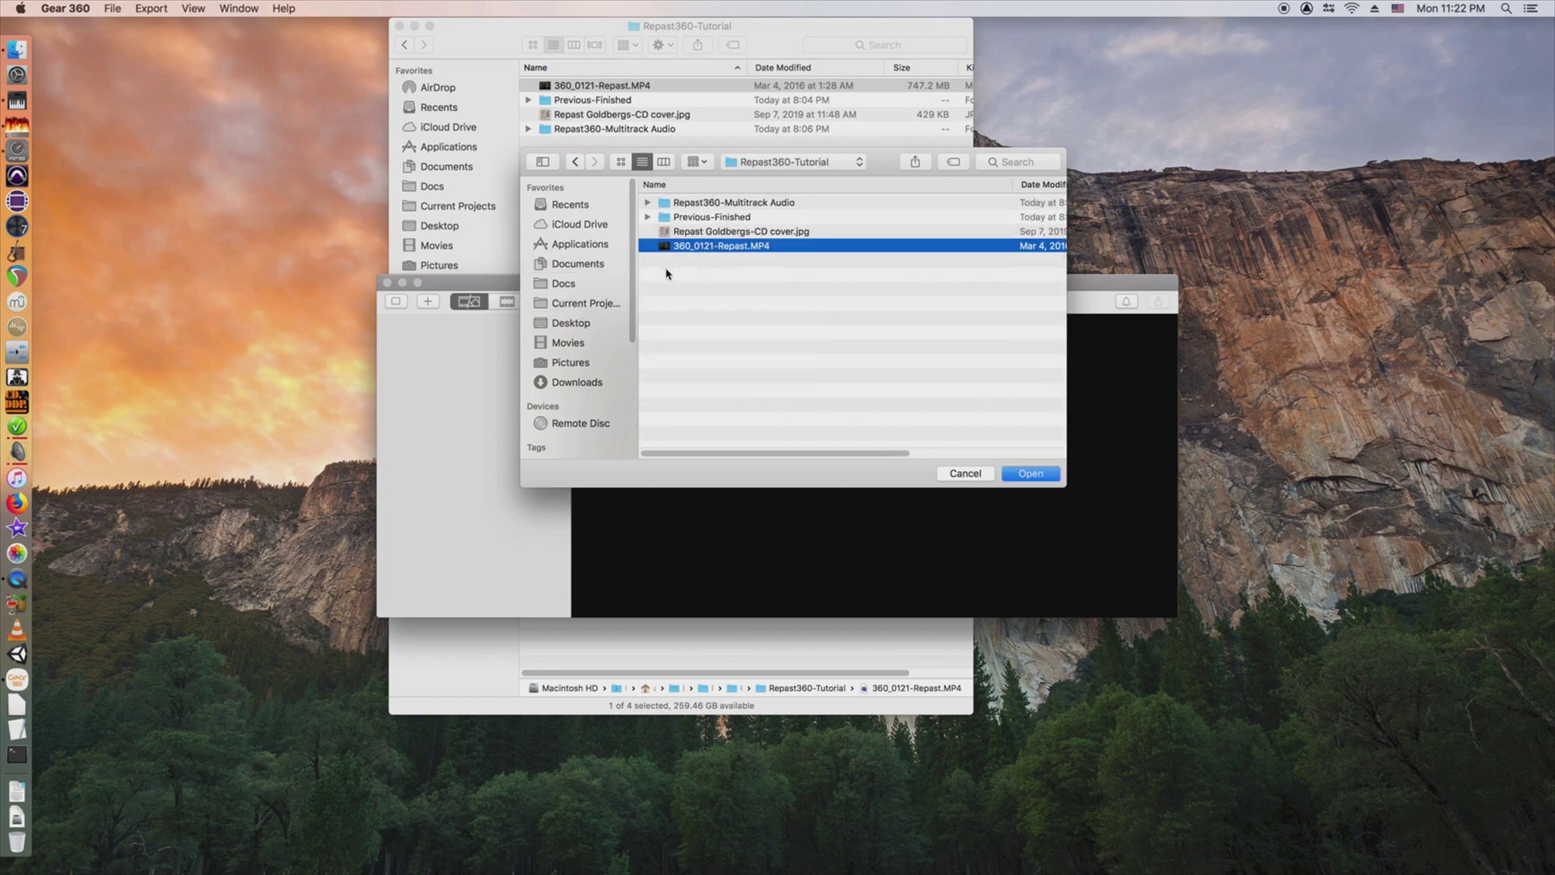
left_click(1036, 475)
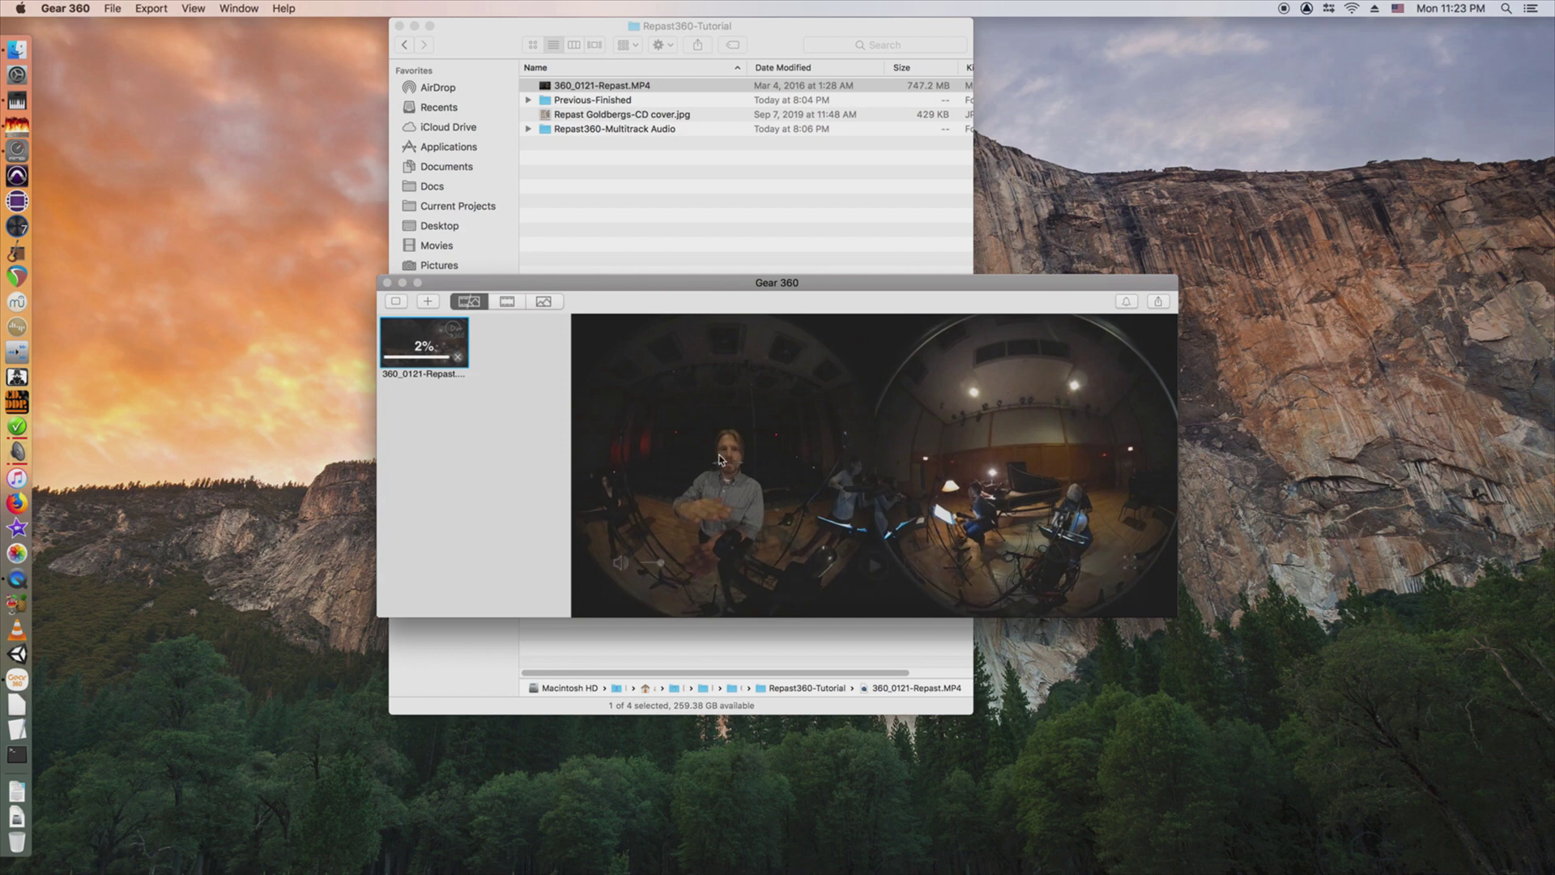
mouse_move(715, 458)
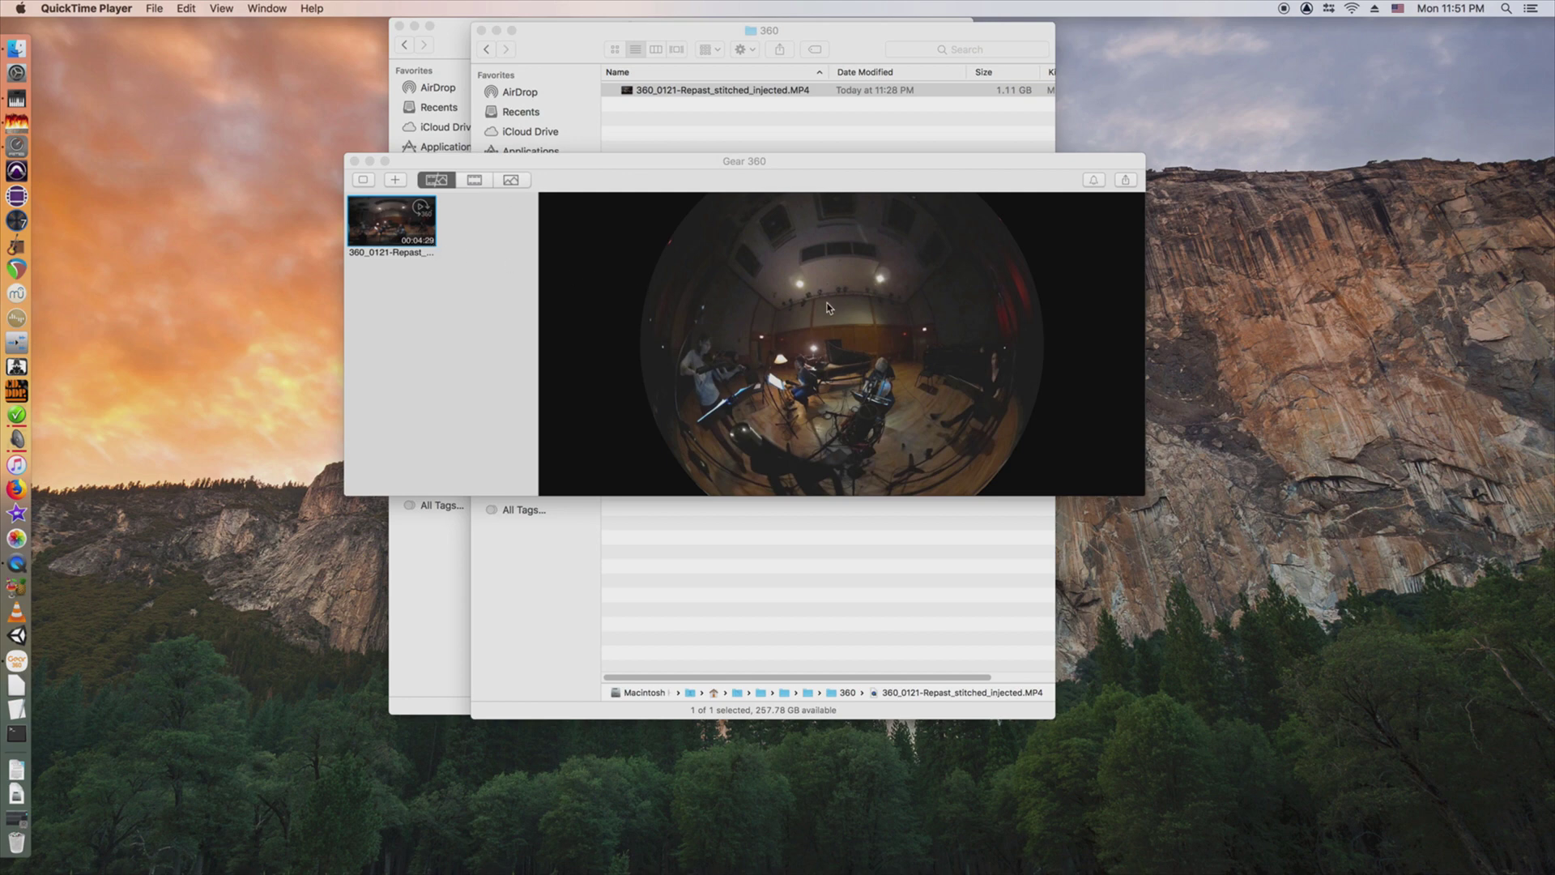
- Preview the stitched Repast video in Gear 360 by rotating the spherical view towards the conductor's side and playing the opening seconds
left_click(913, 381)
left_click_drag(895, 355, 806, 346)
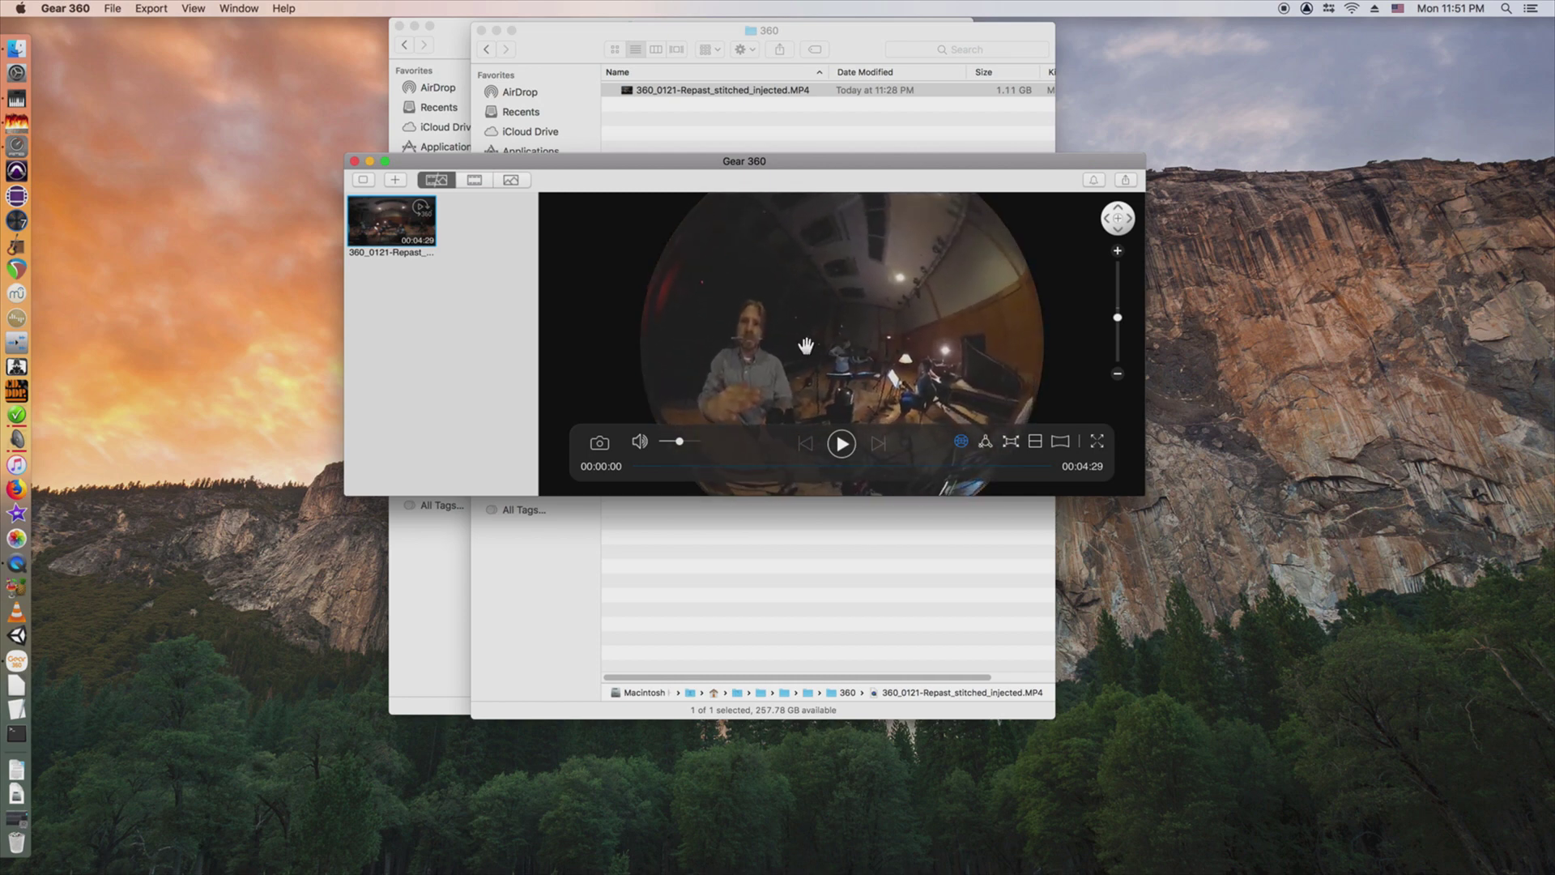
left_click_drag(891, 381, 785, 347)
left_click_drag(880, 355, 765, 346)
left_click_drag(902, 362, 882, 362)
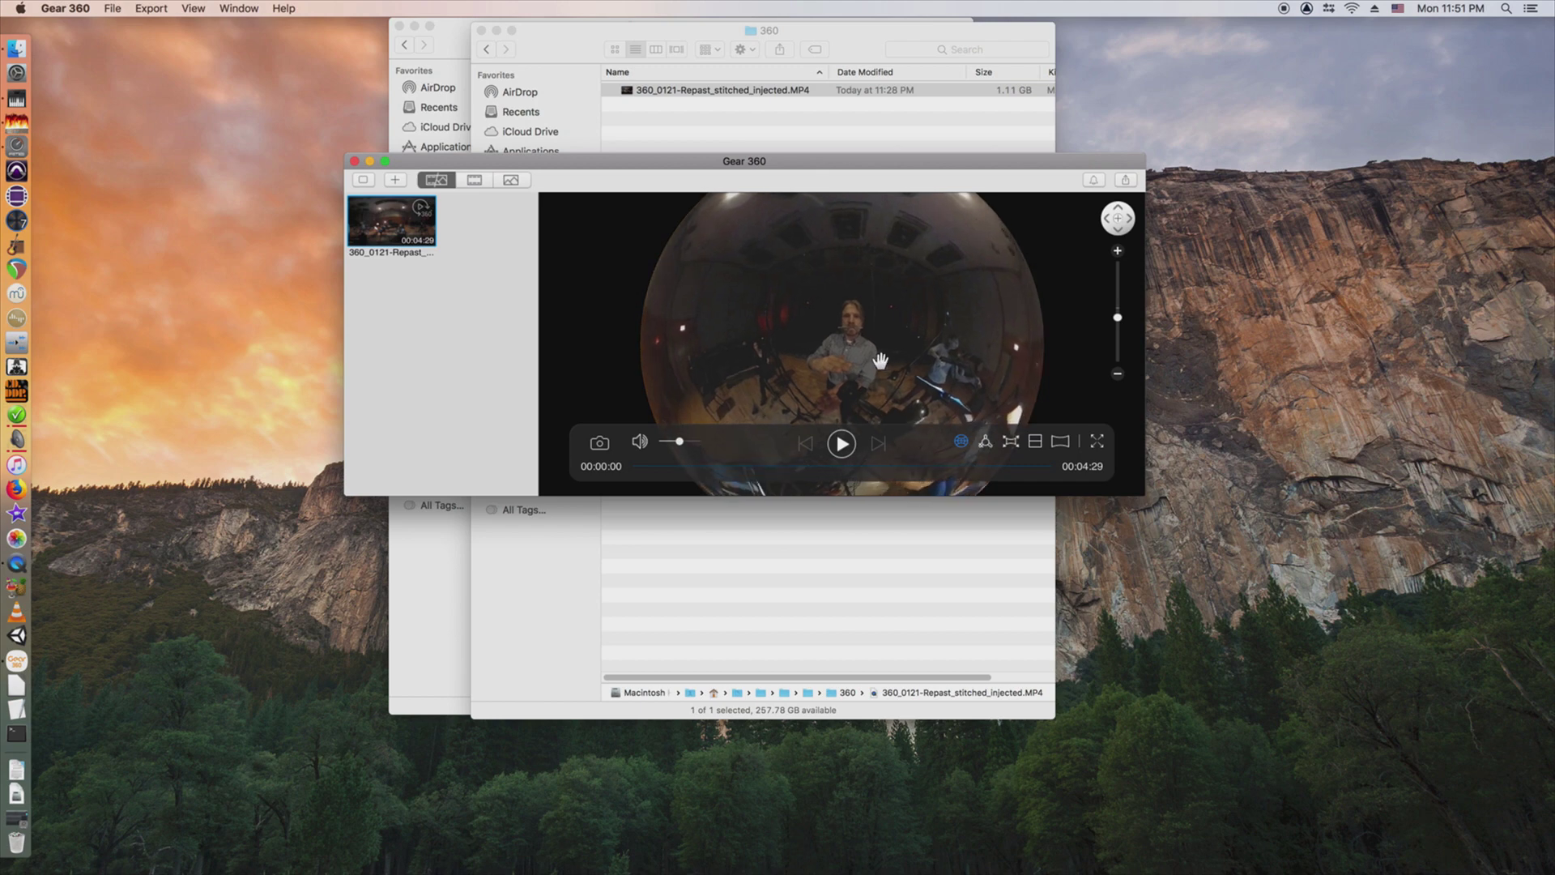
left_click(846, 453)
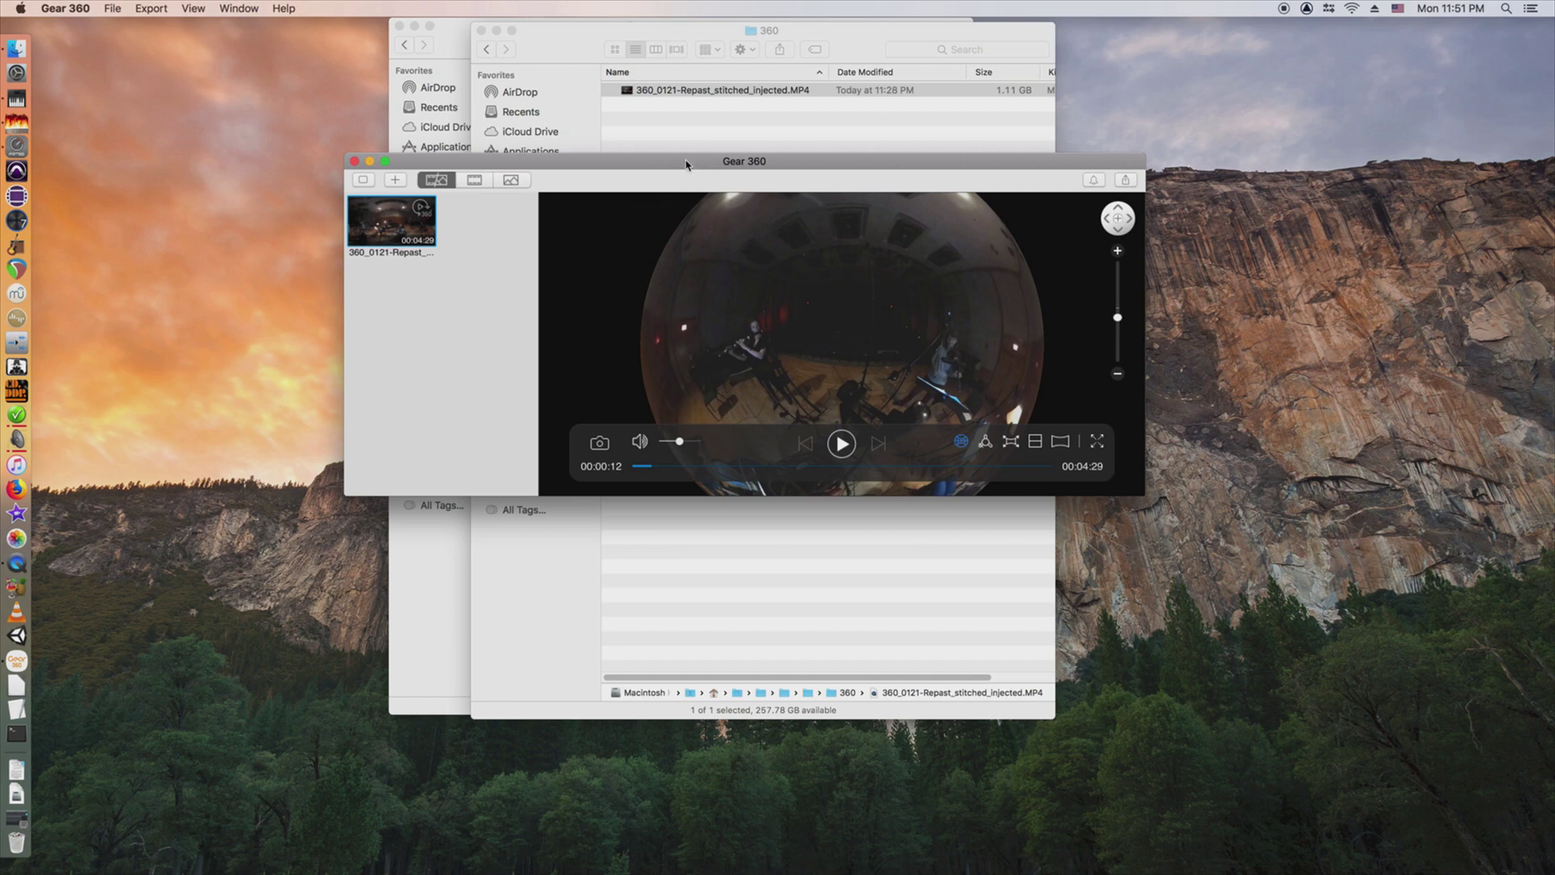
left_click_drag(686, 164, 662, 168)
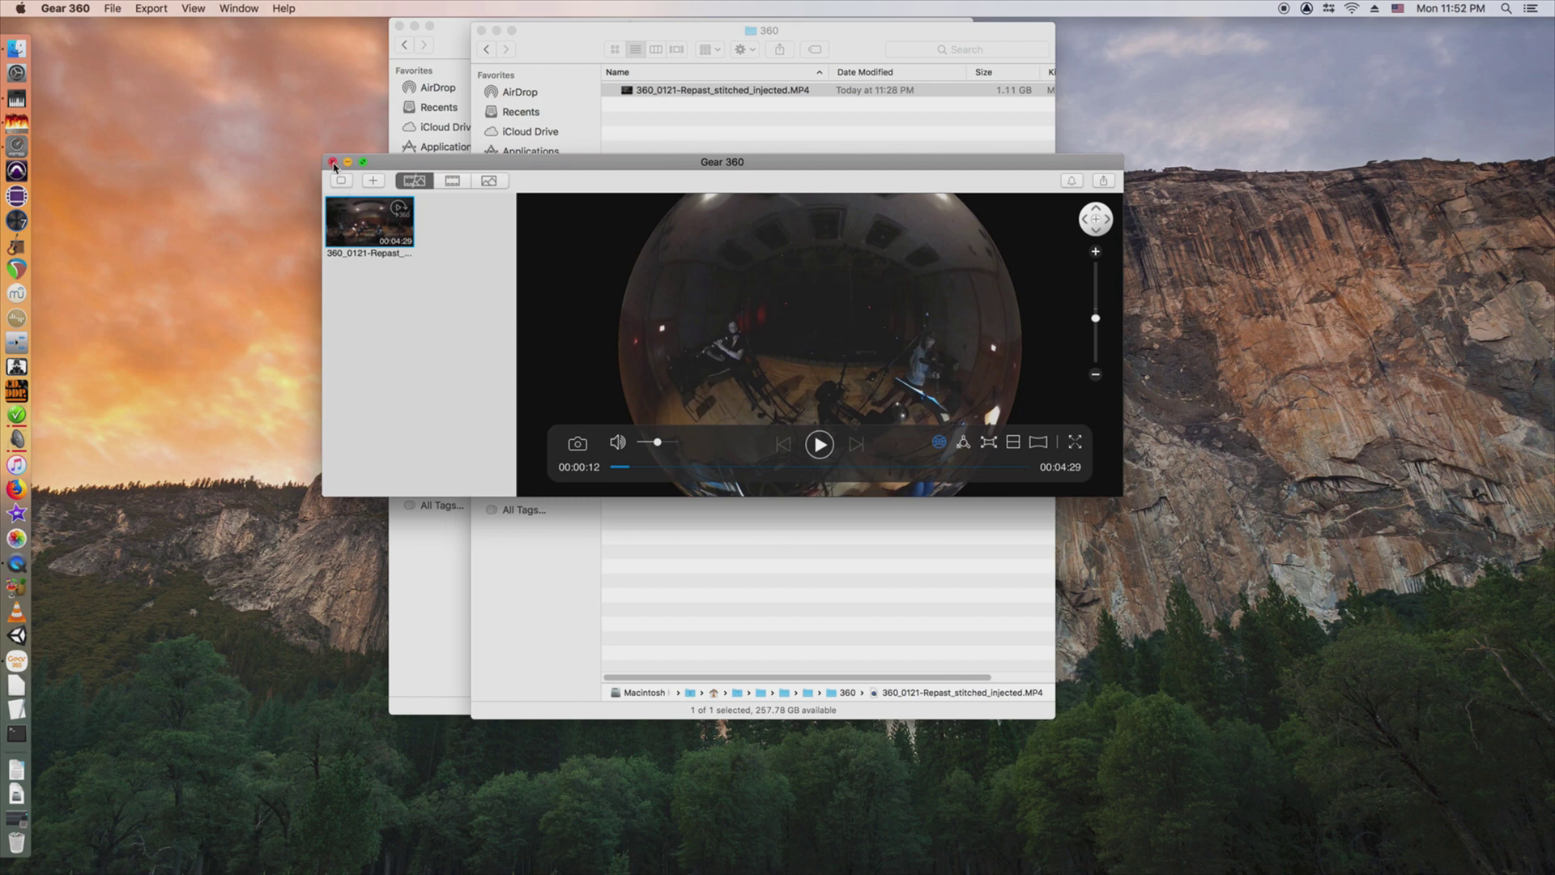
- Open 360_0121-Repast_stitched_injected.MP4 in QuickTime Player, inspect its resolution and frame rate, and close the file information
double_click(656, 91)
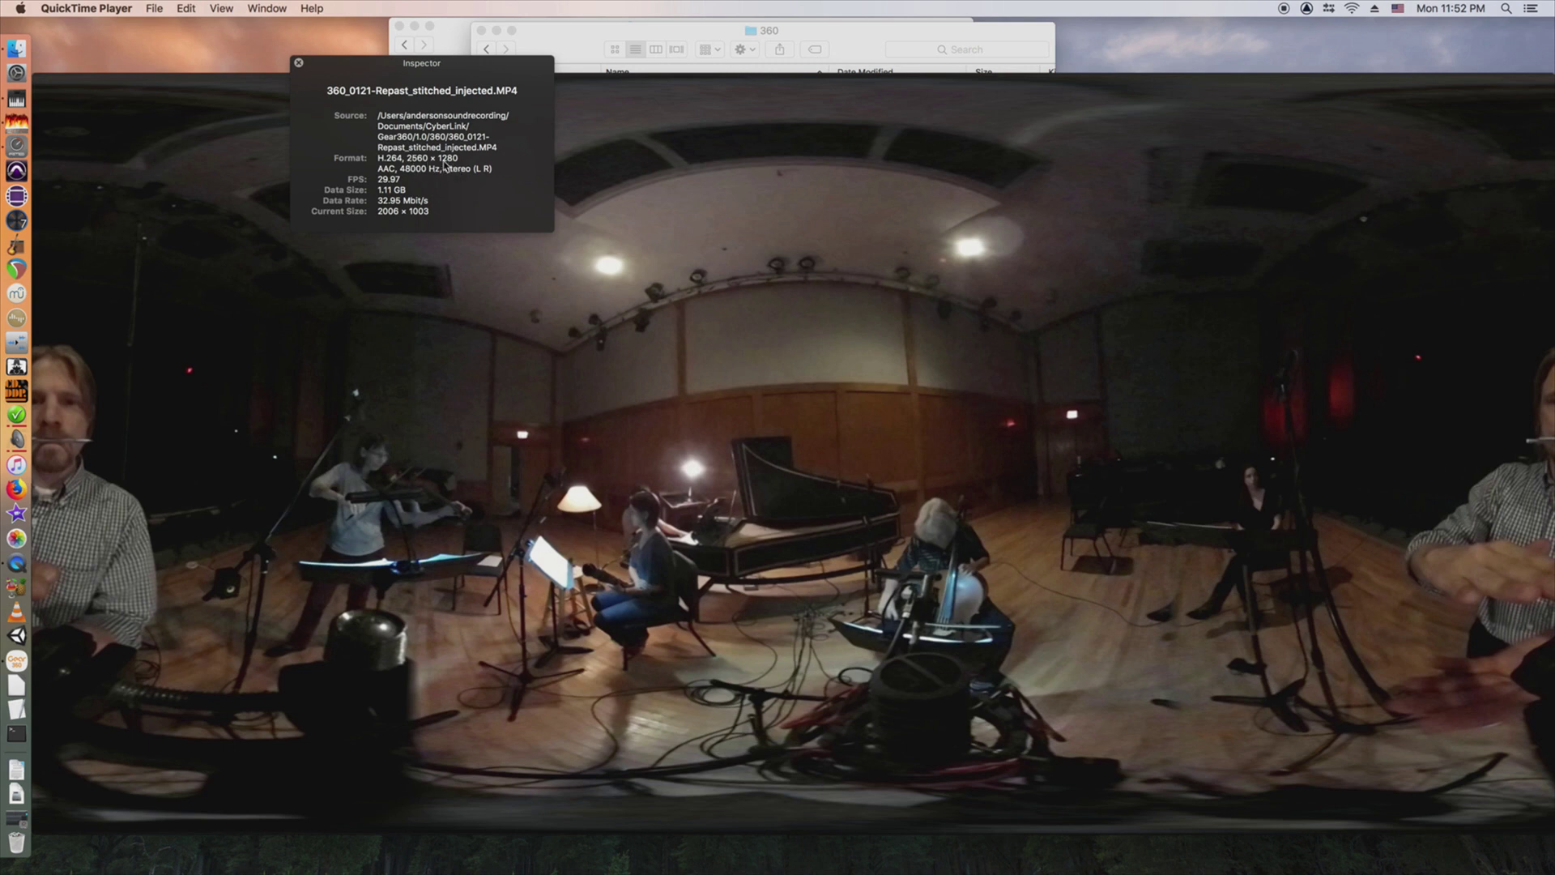
left_click(298, 63)
left_click(298, 63)
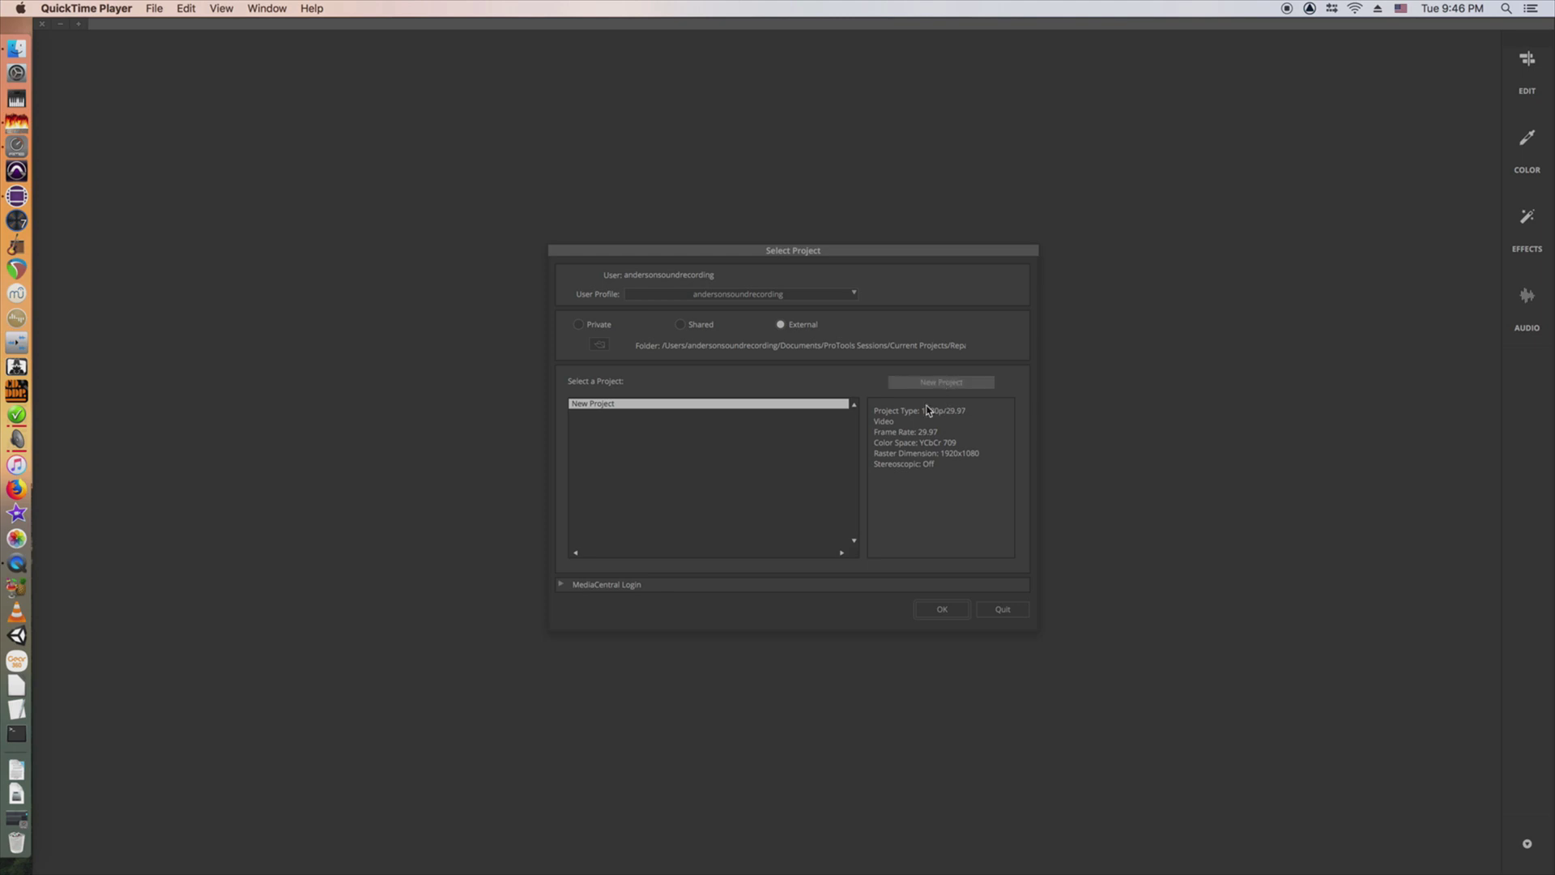
- Start a new project in Avid Media Composer with a Custom format and a raster dimension of 2560 x 1280
left_click(939, 383)
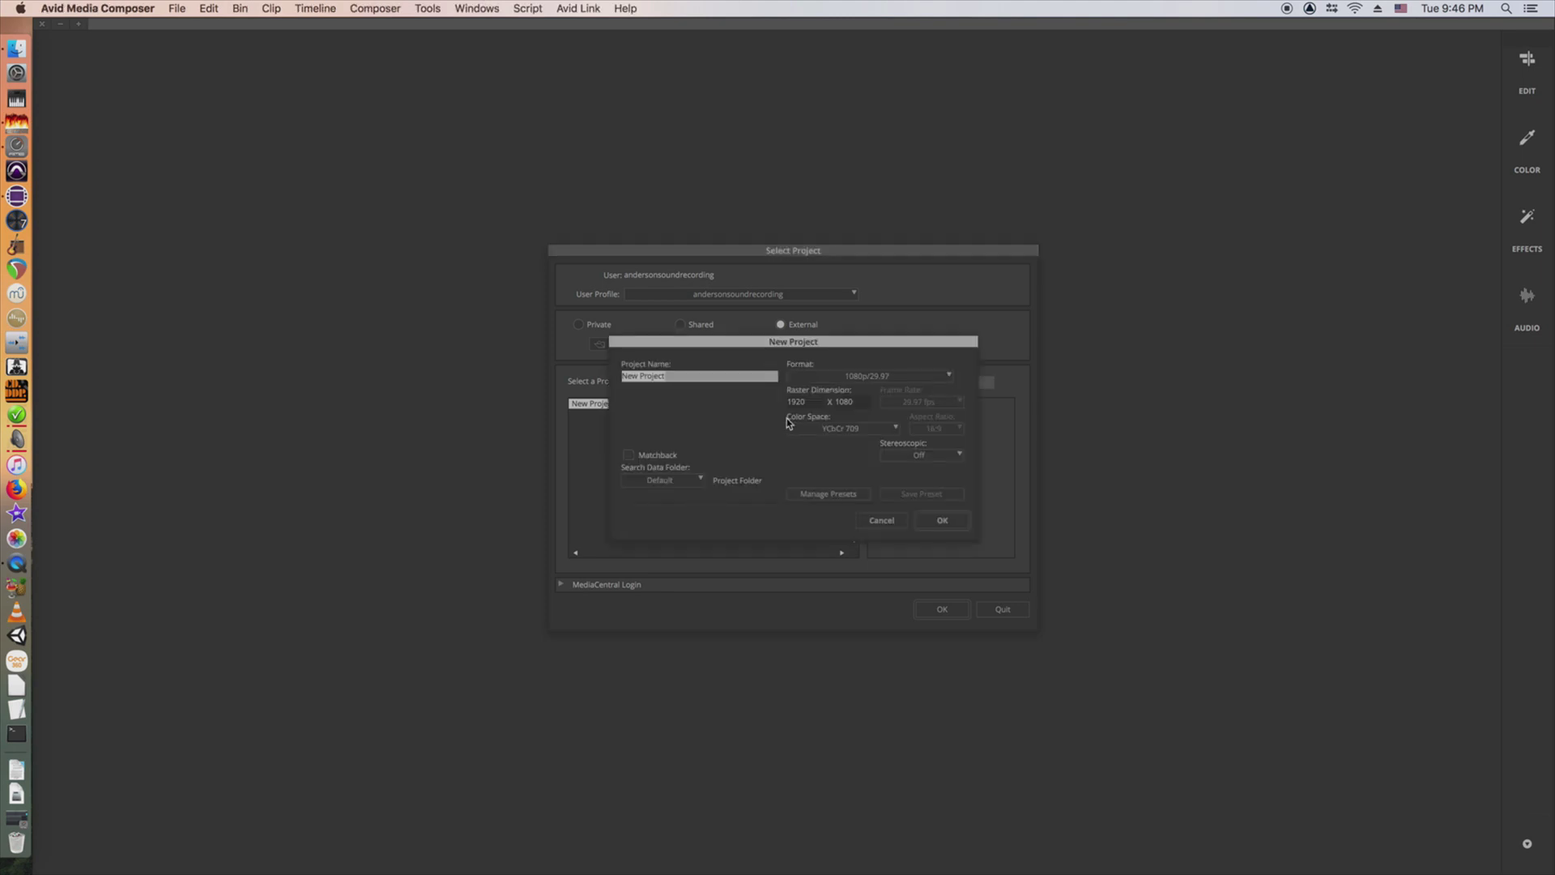
left_click(862, 379)
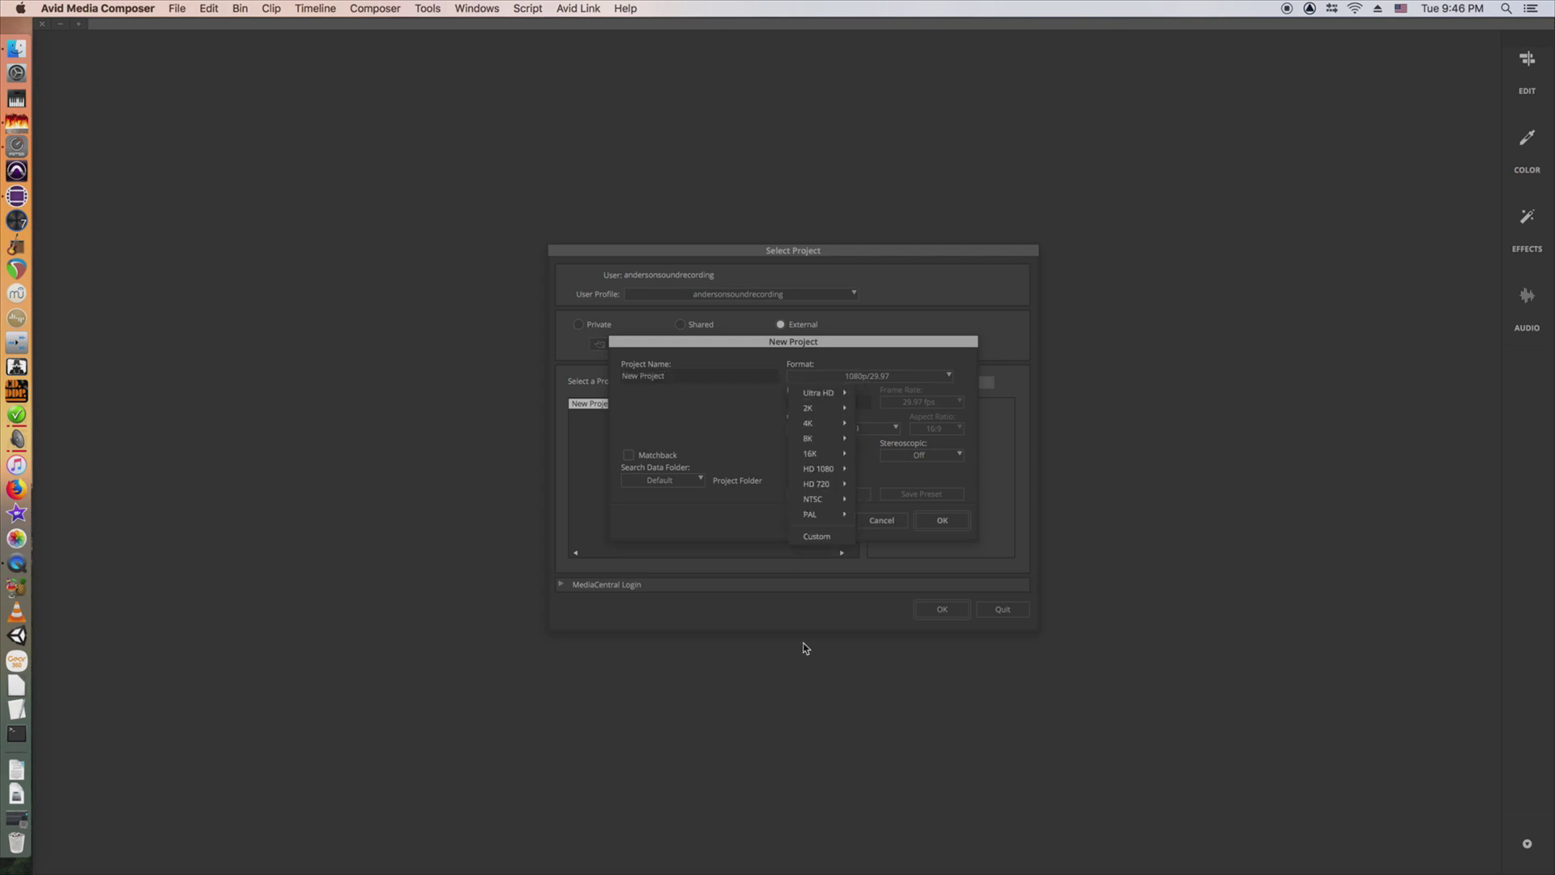
left_click(814, 539)
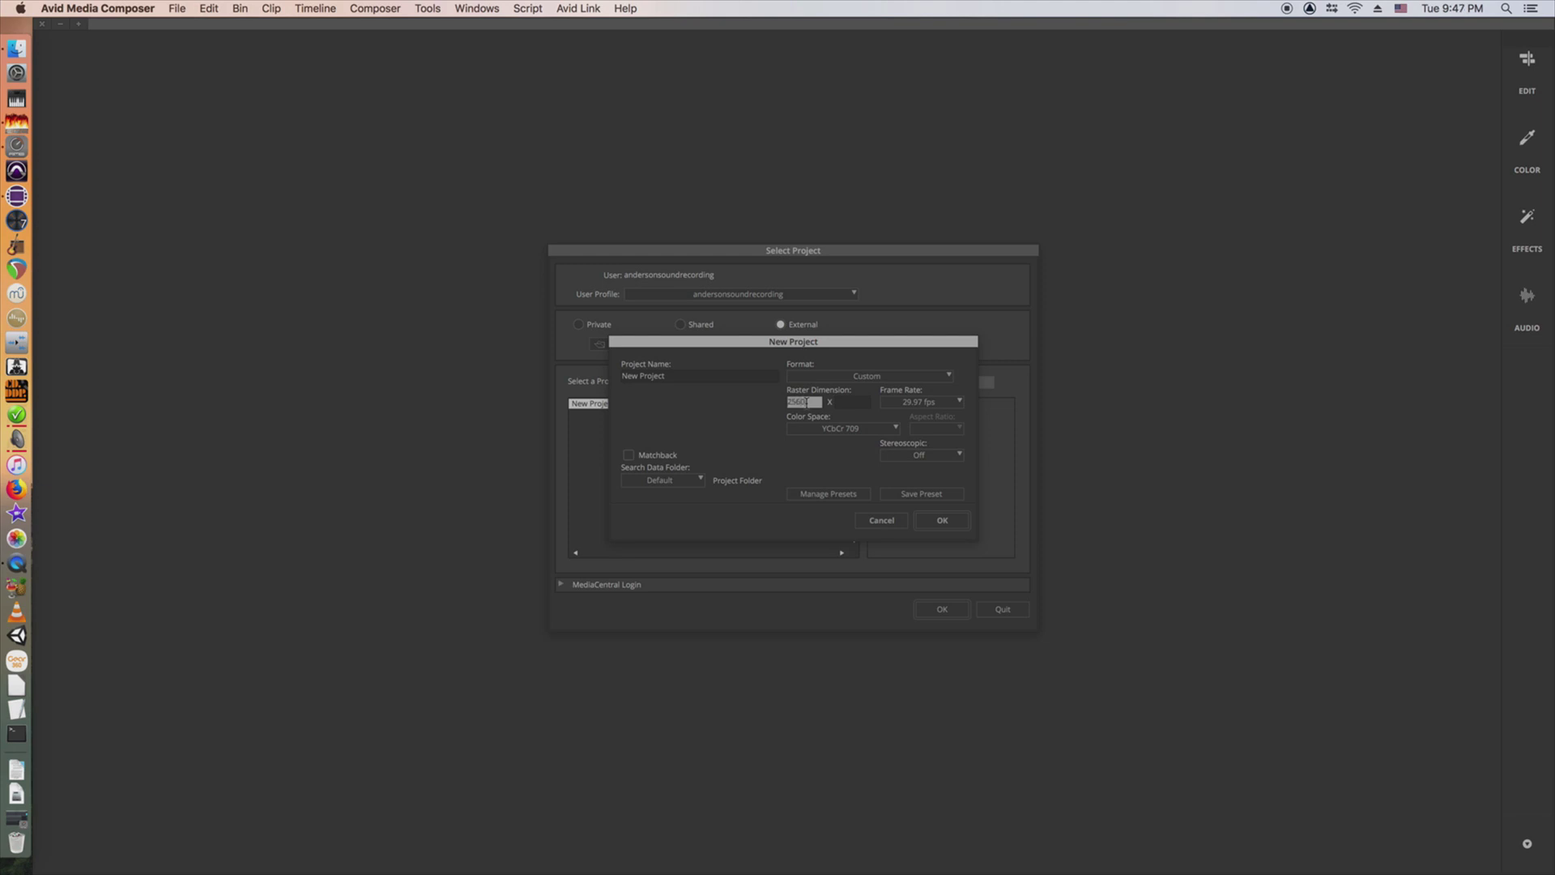
left_click(858, 402)
- Name the new project Repast360-Var16, create it and open it
left_click(672, 377)
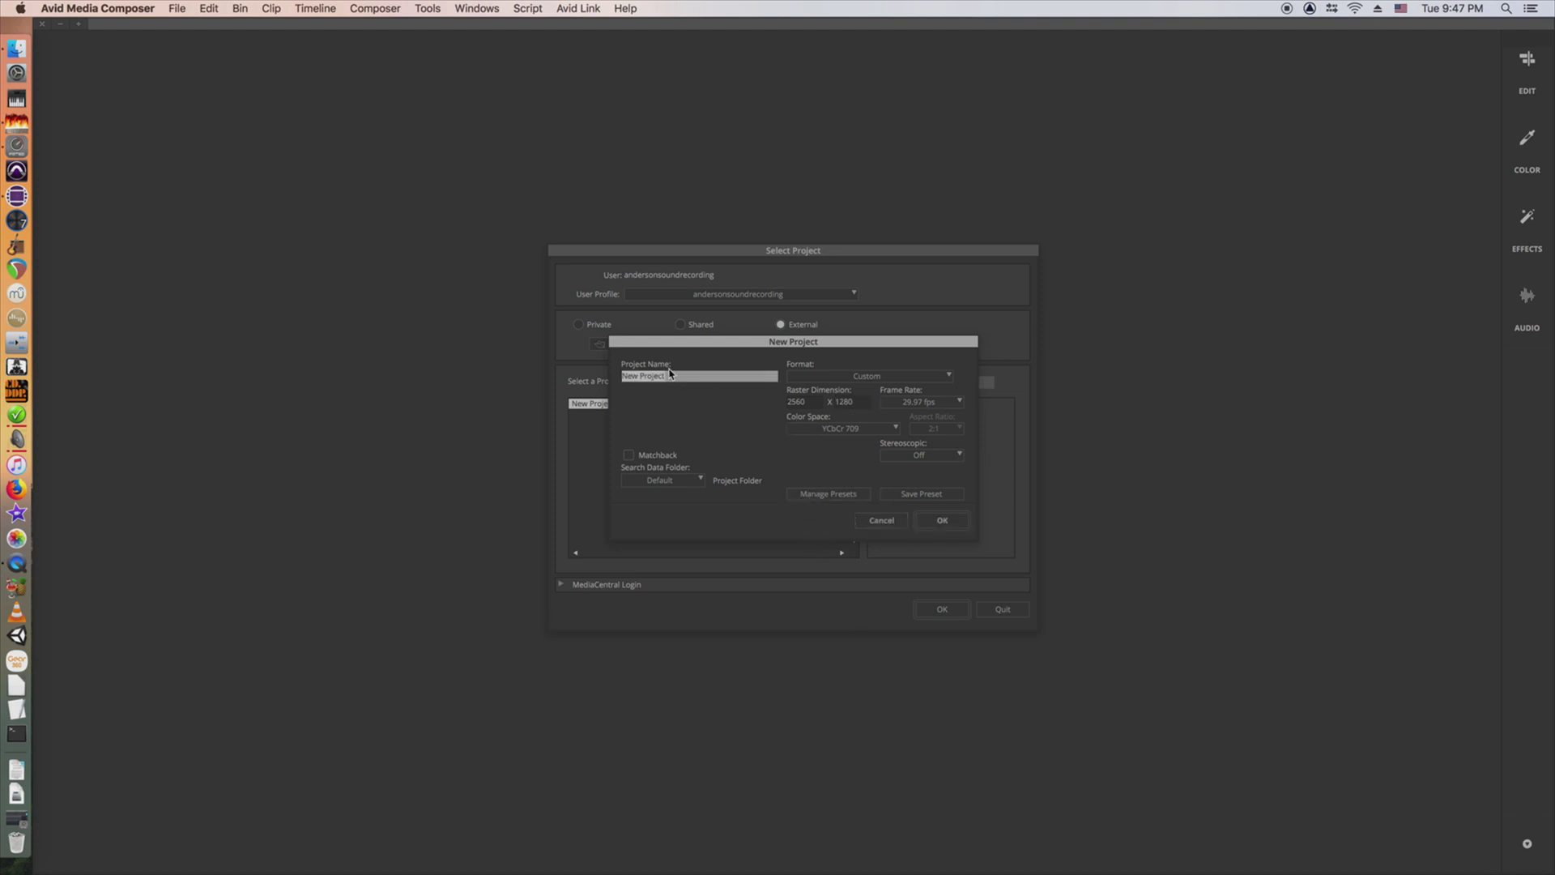
type("Repast360-Var16")
left_click(946, 523)
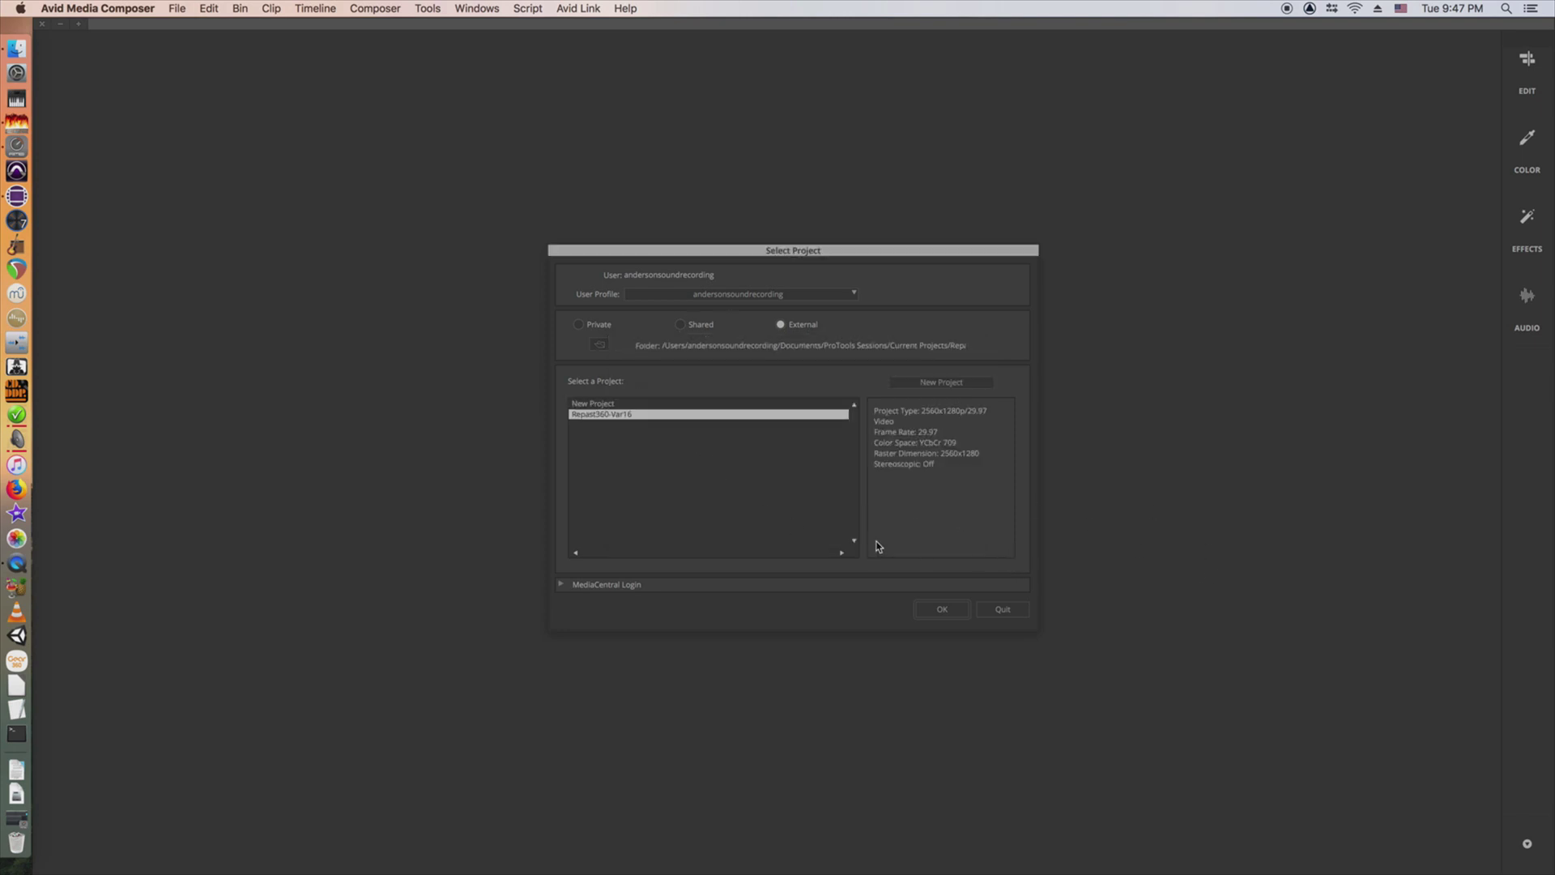
left_click(942, 609)
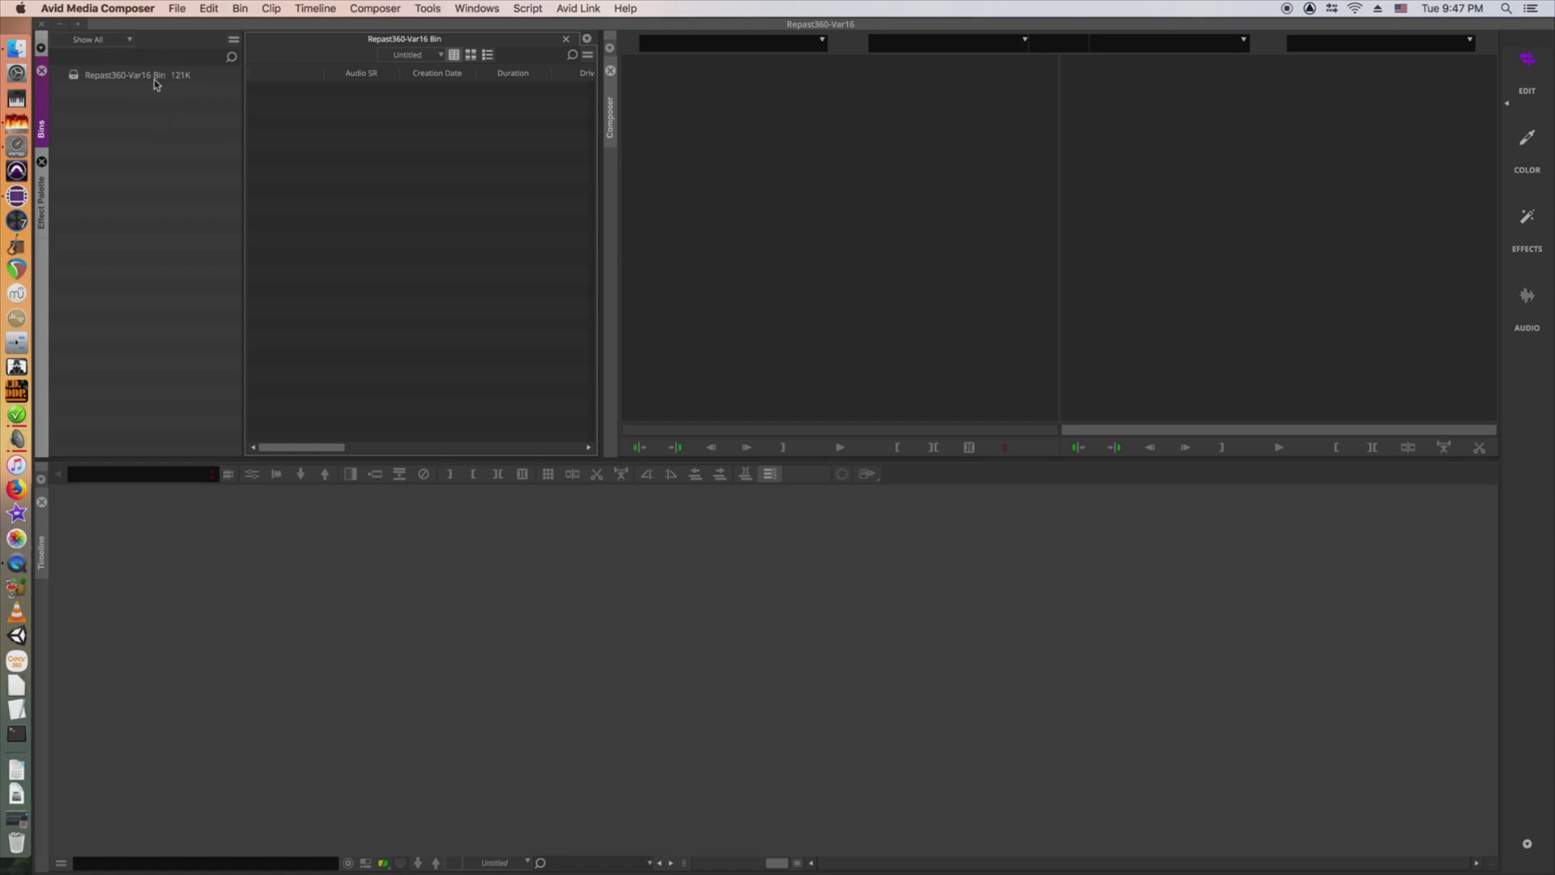
- Add a new bin named Sequences to the project
right_click(129, 94)
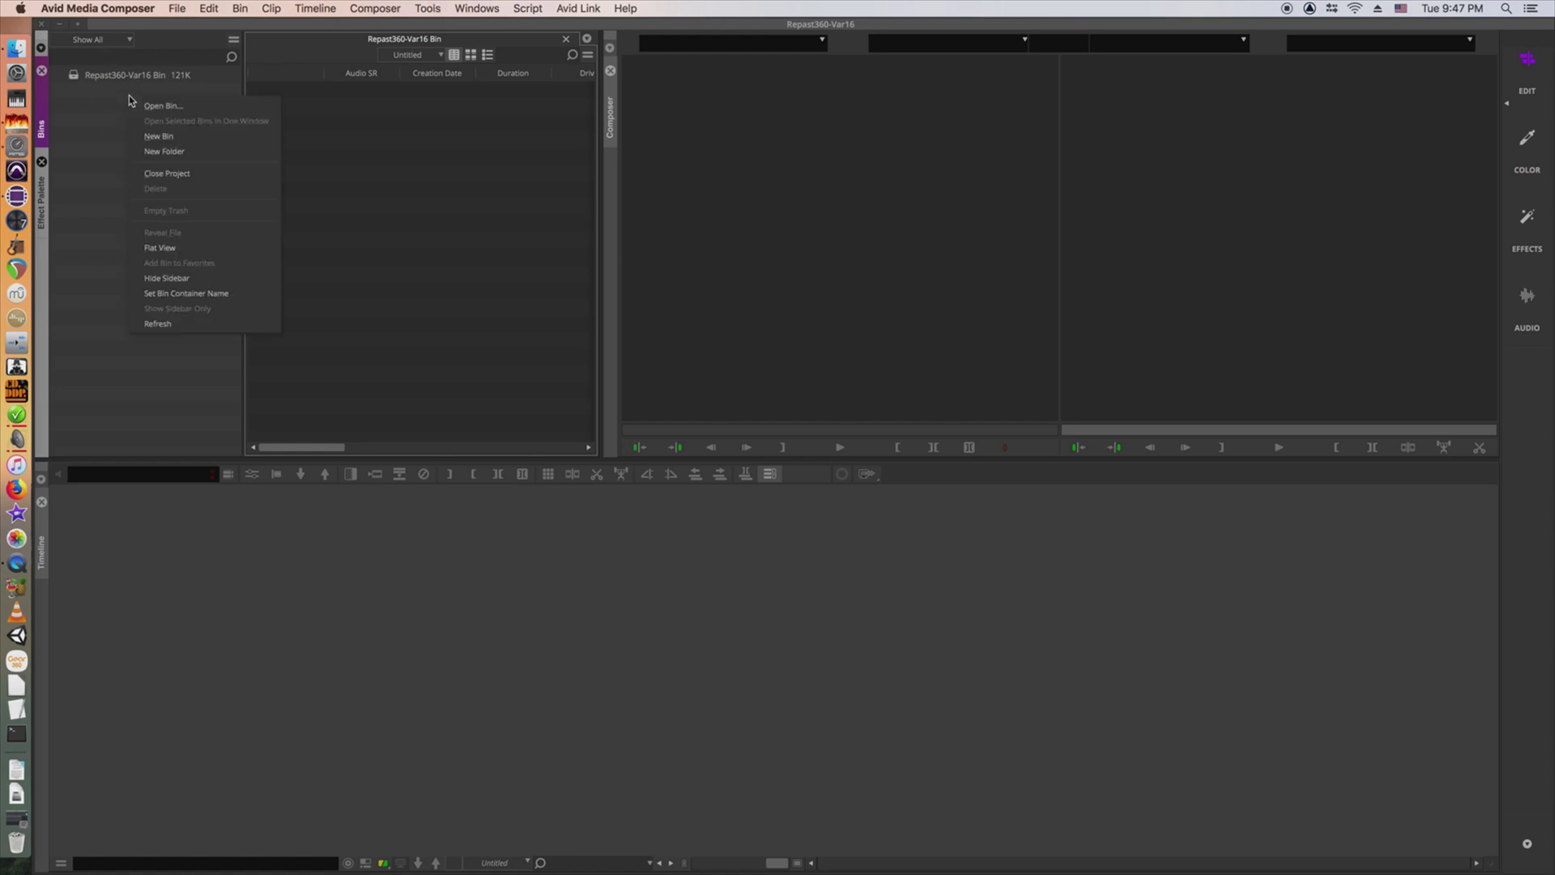
left_click(160, 136)
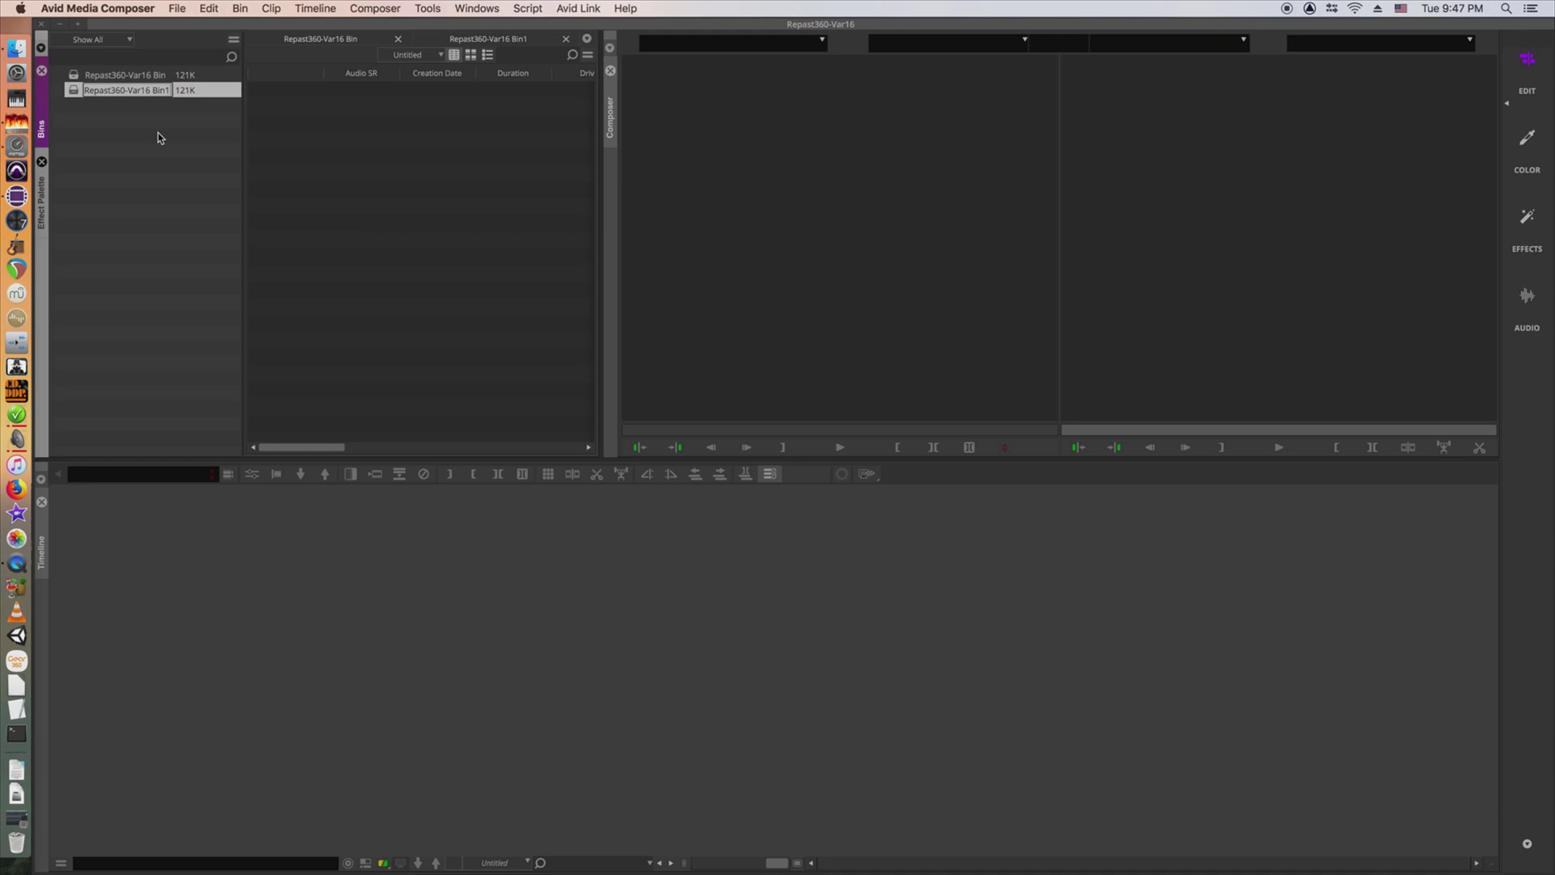
type("Sn")
key("Return")
- Add another new bin named Effects to the project
right_click(129, 115)
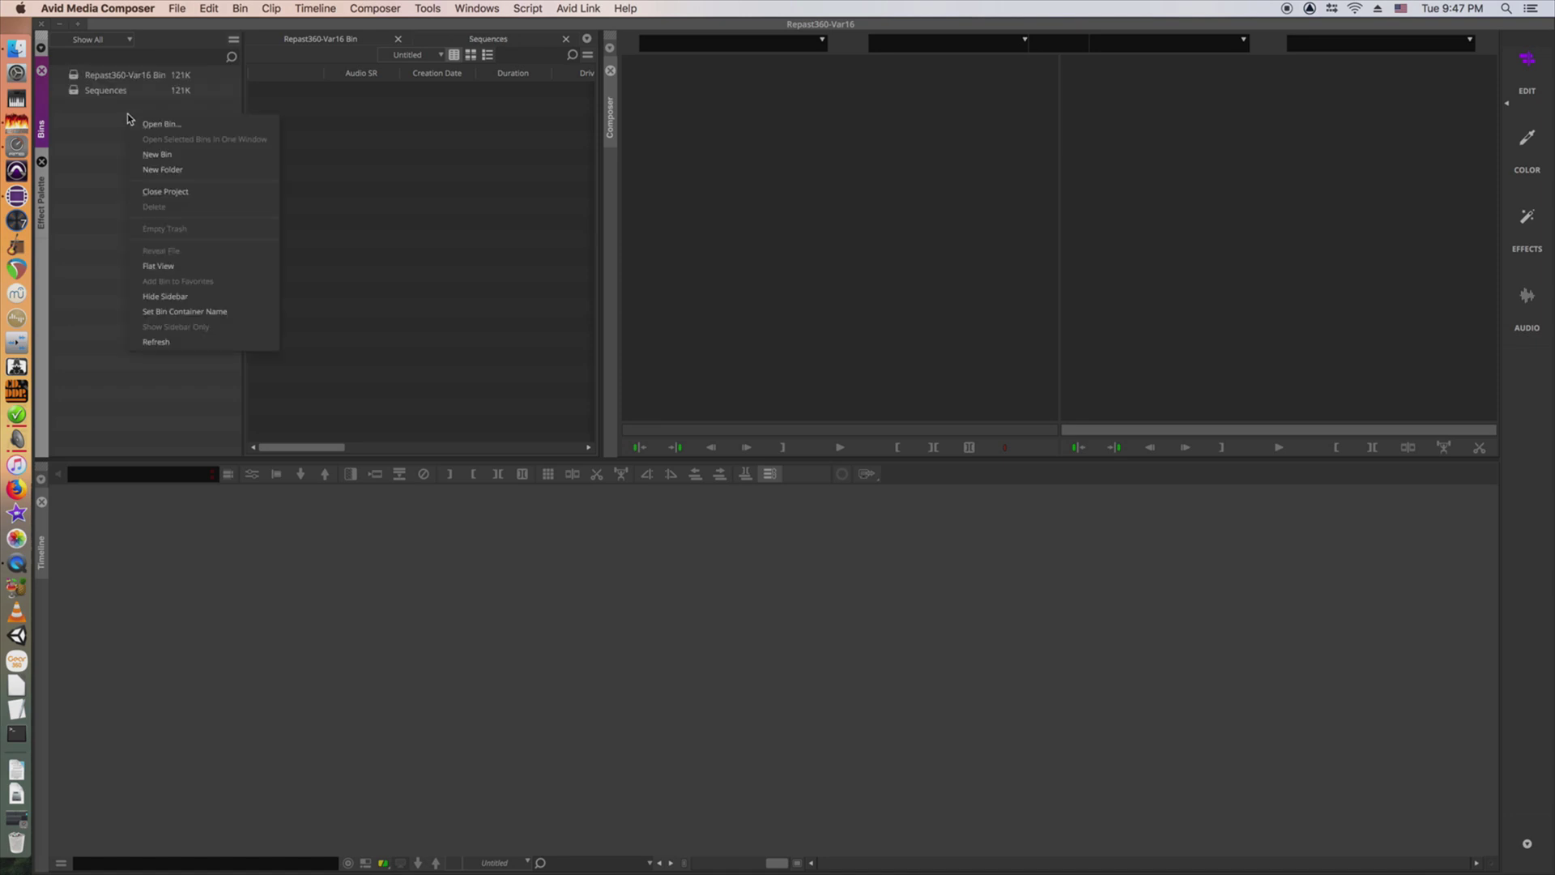
left_click(158, 155)
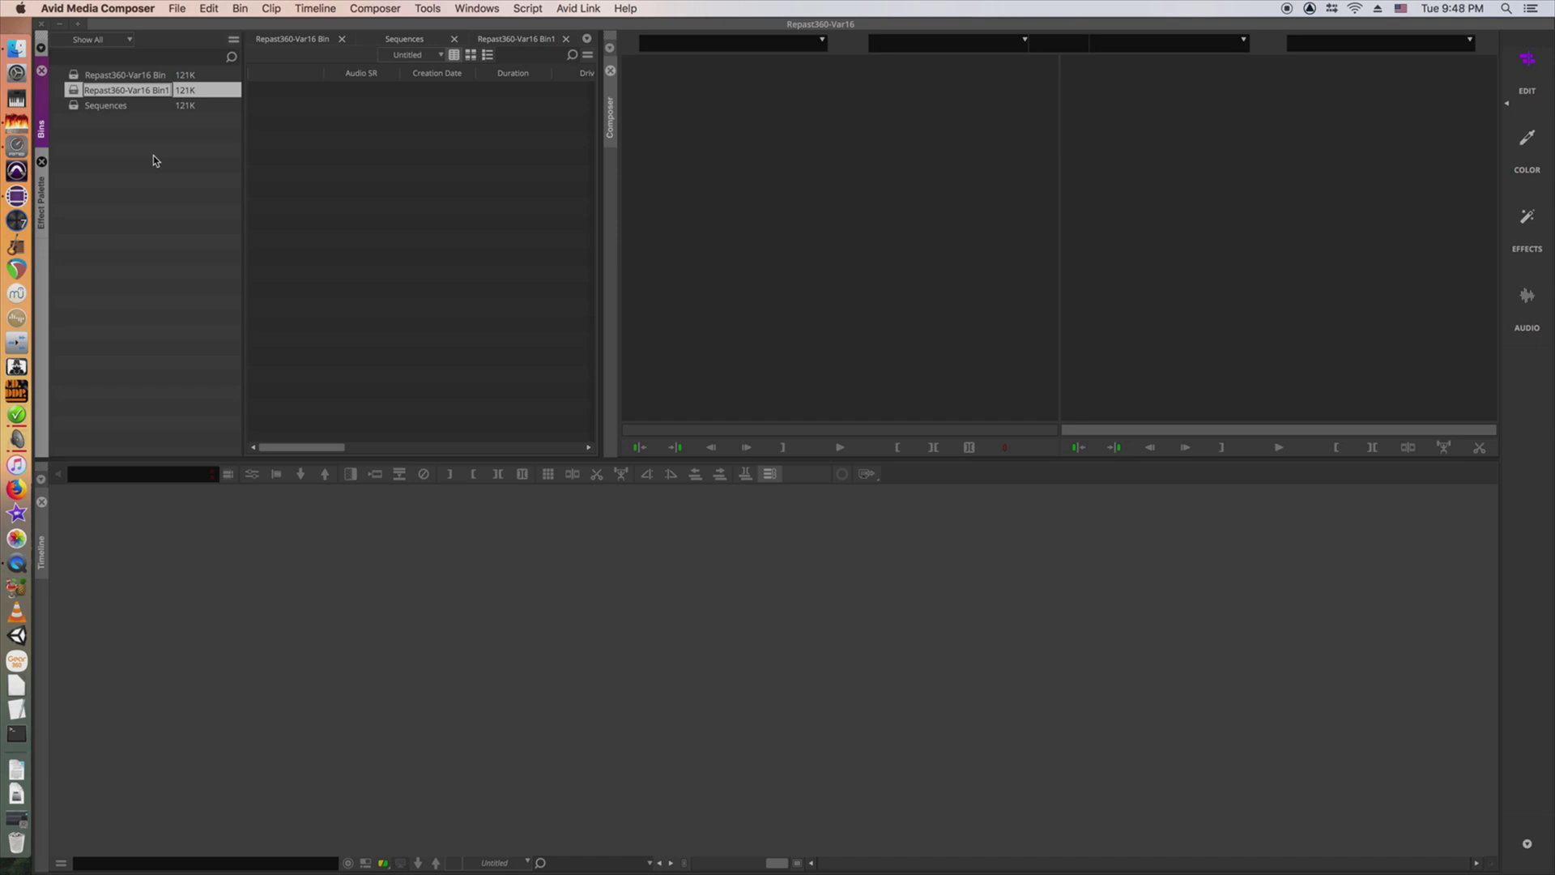
type("Effects")
key("Return")
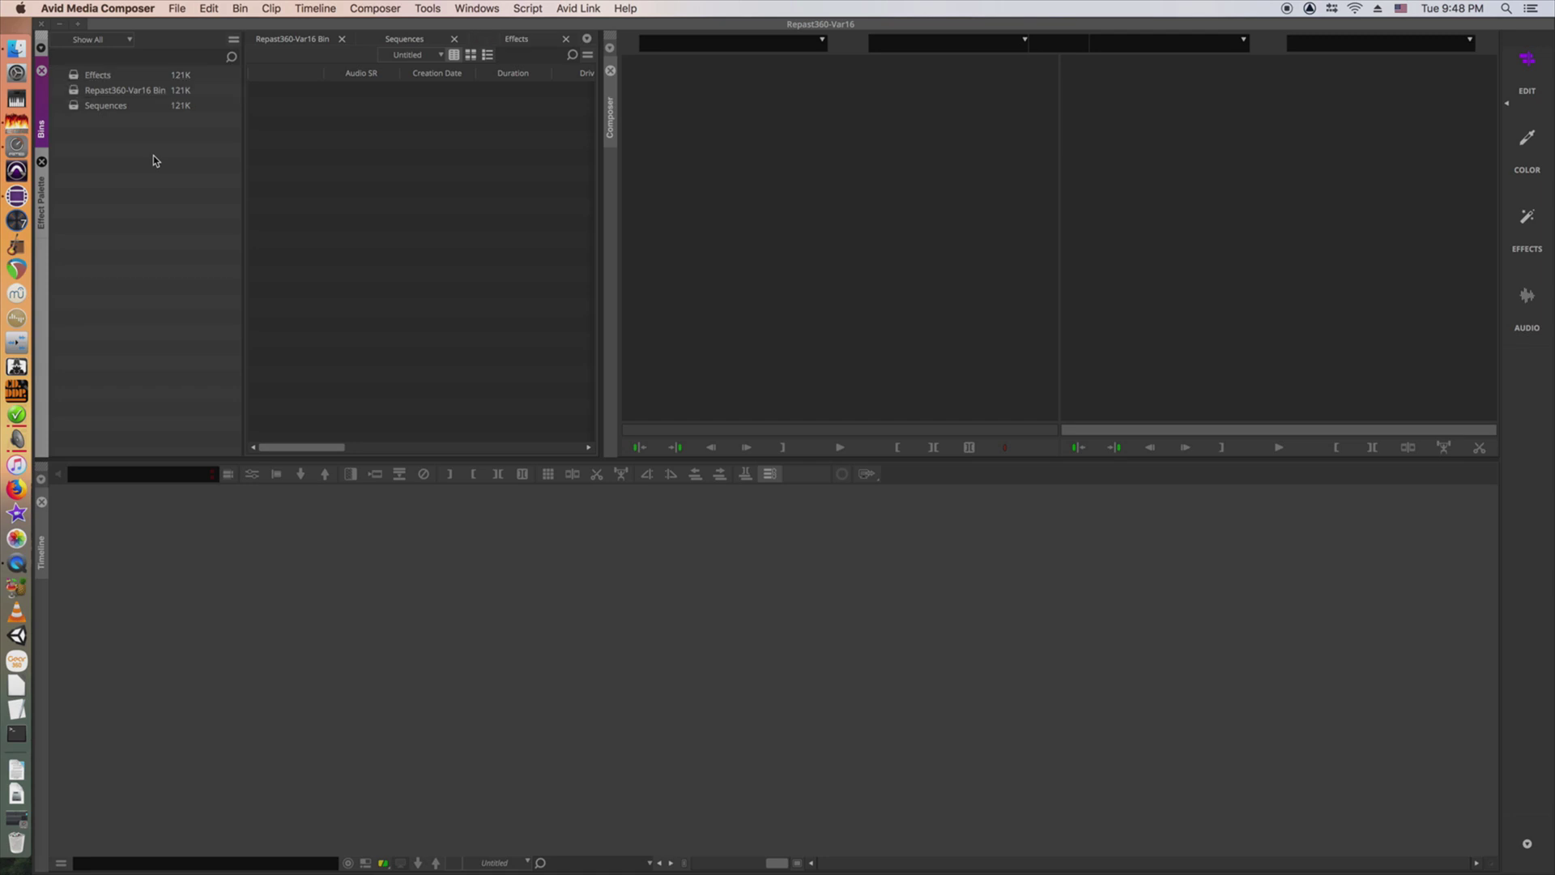
- Make the Repast360-Var16 Bin the active bin and open the Source Browser
left_click(105, 87)
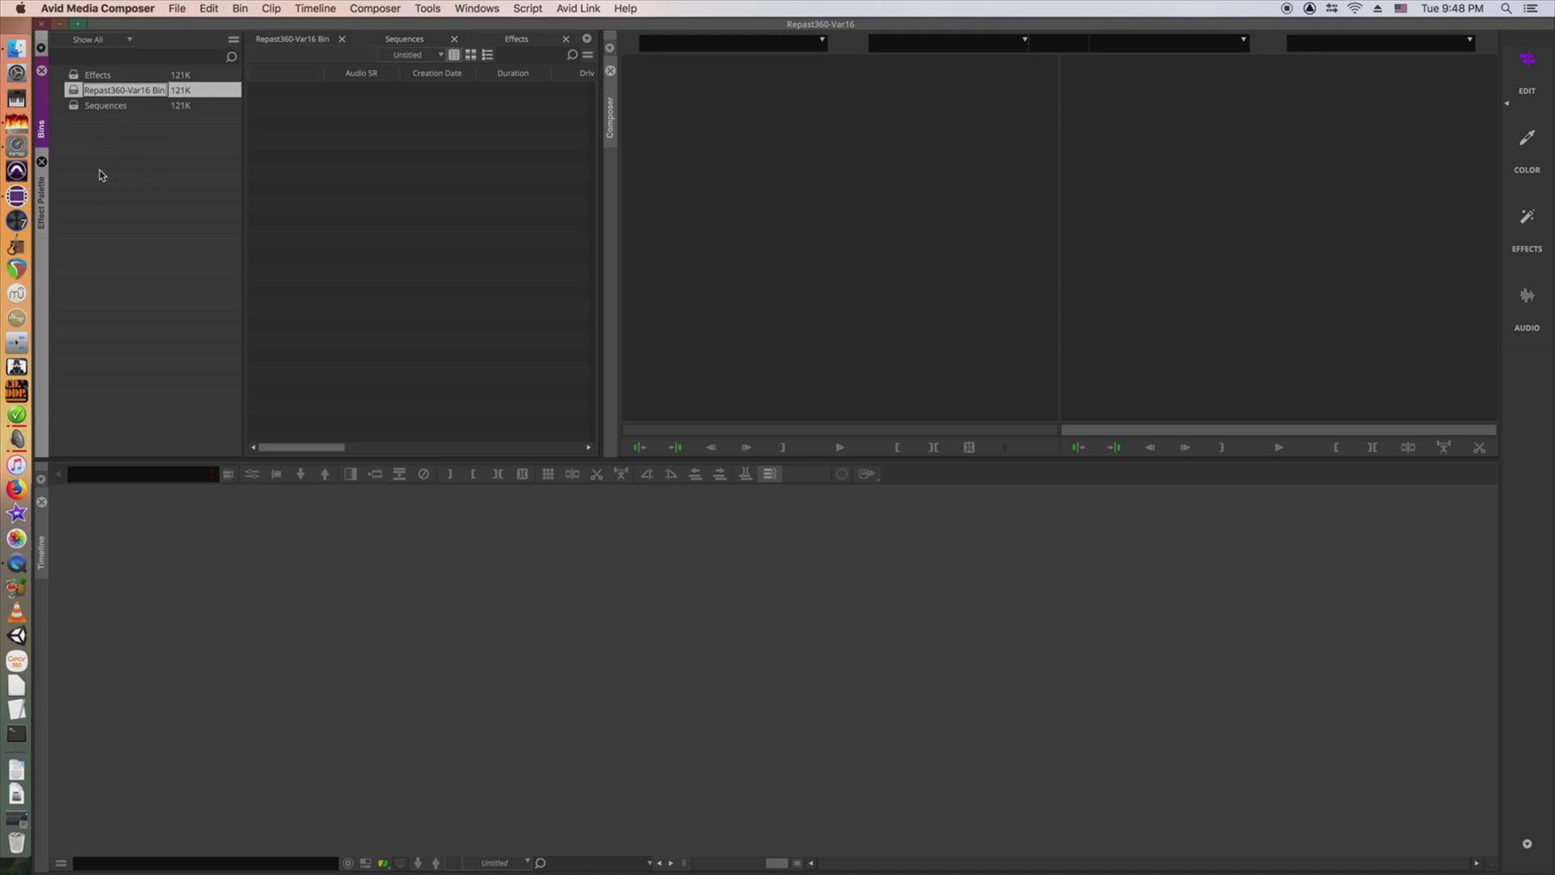
left_click(290, 39)
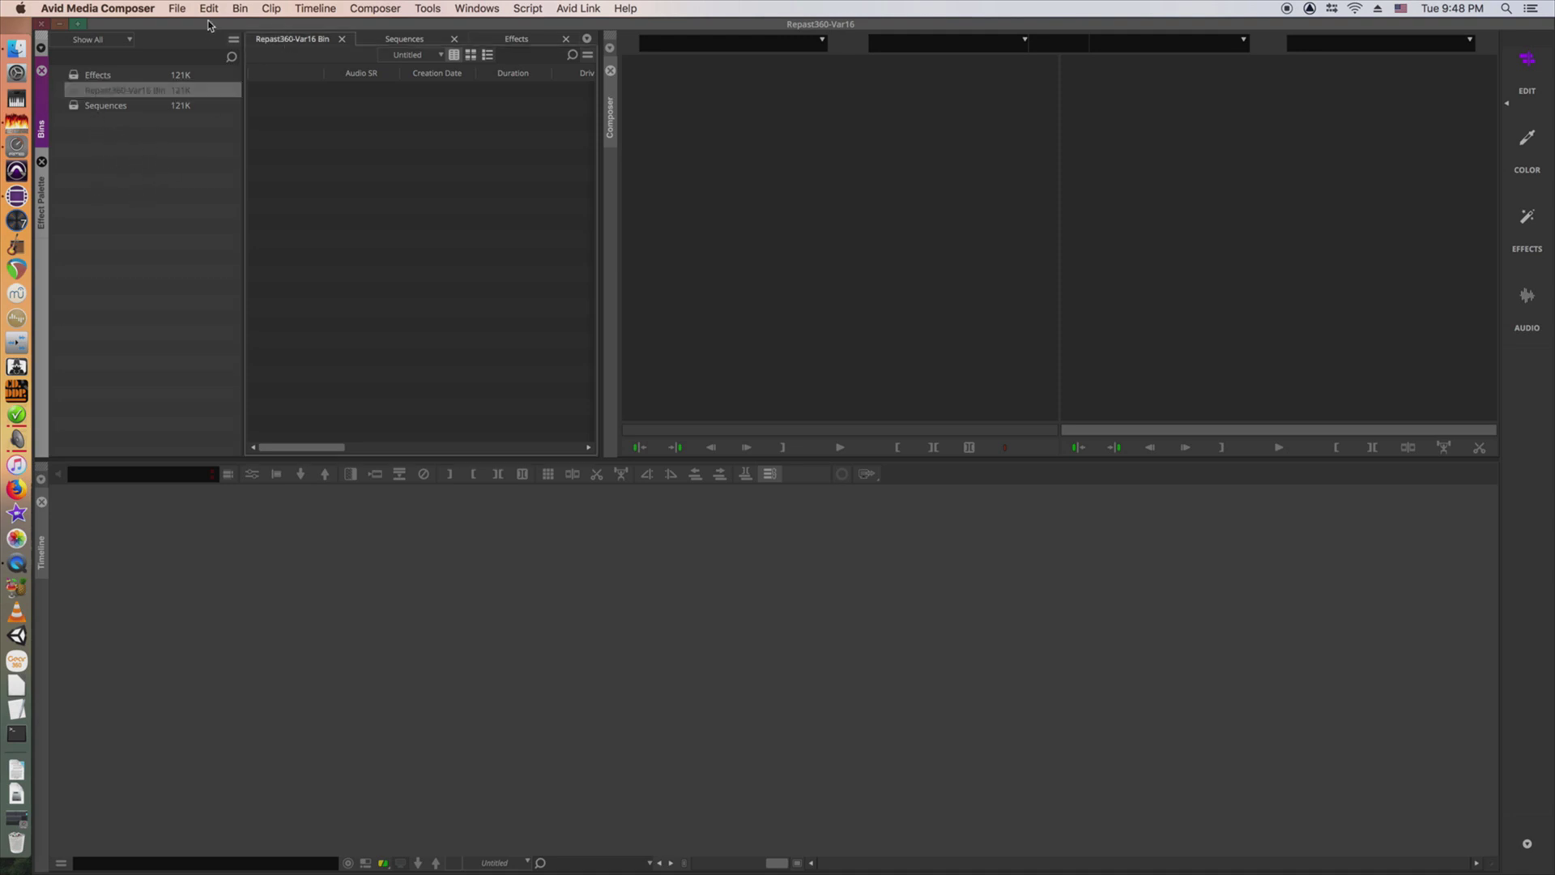
left_click(428, 8)
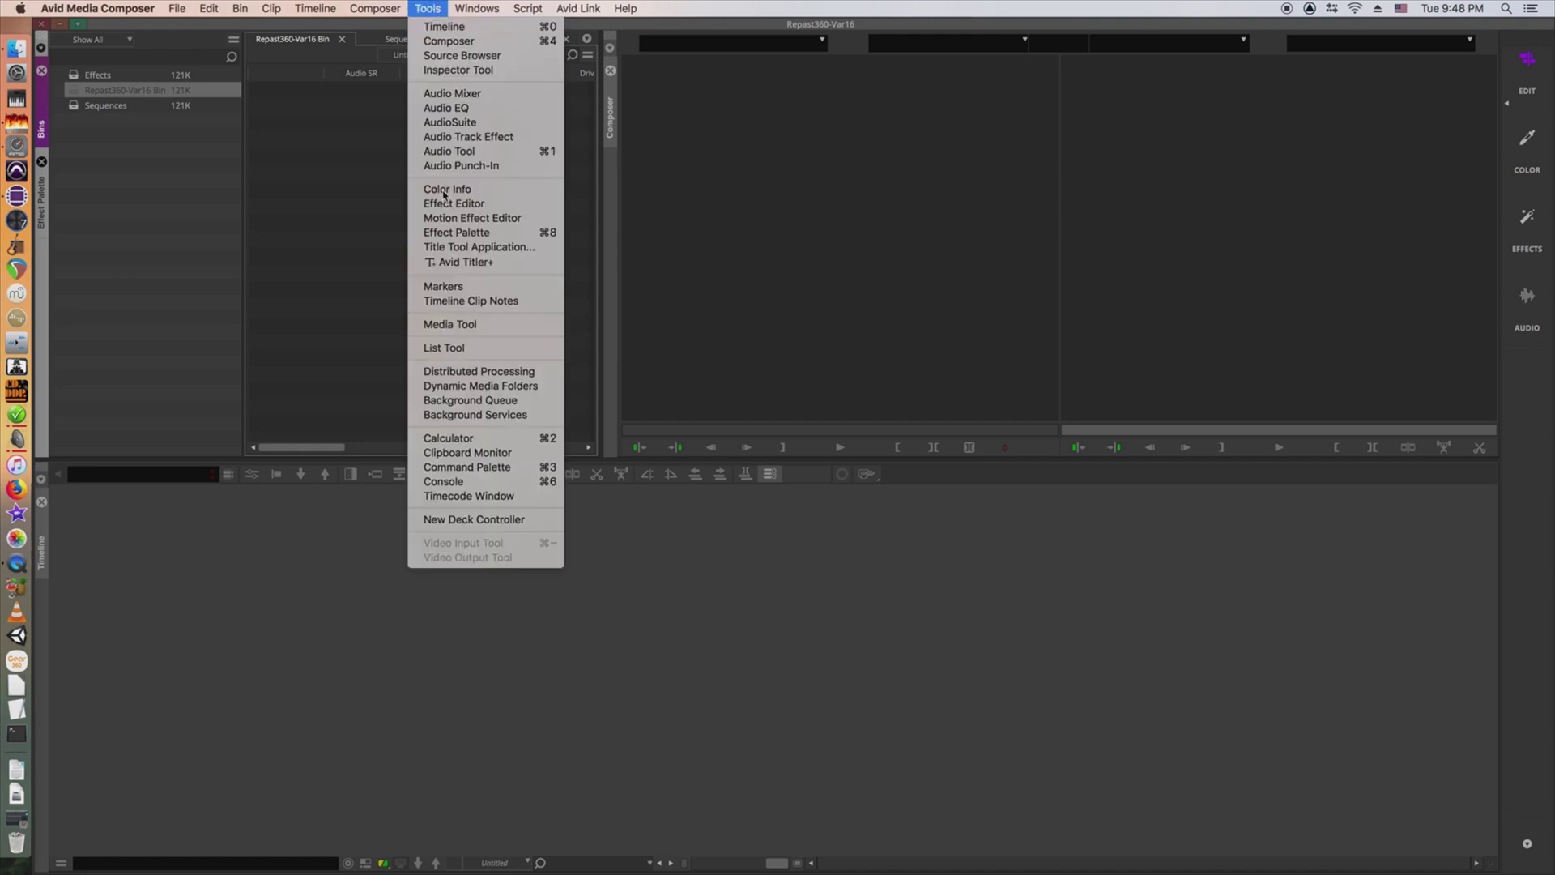
left_click(455, 57)
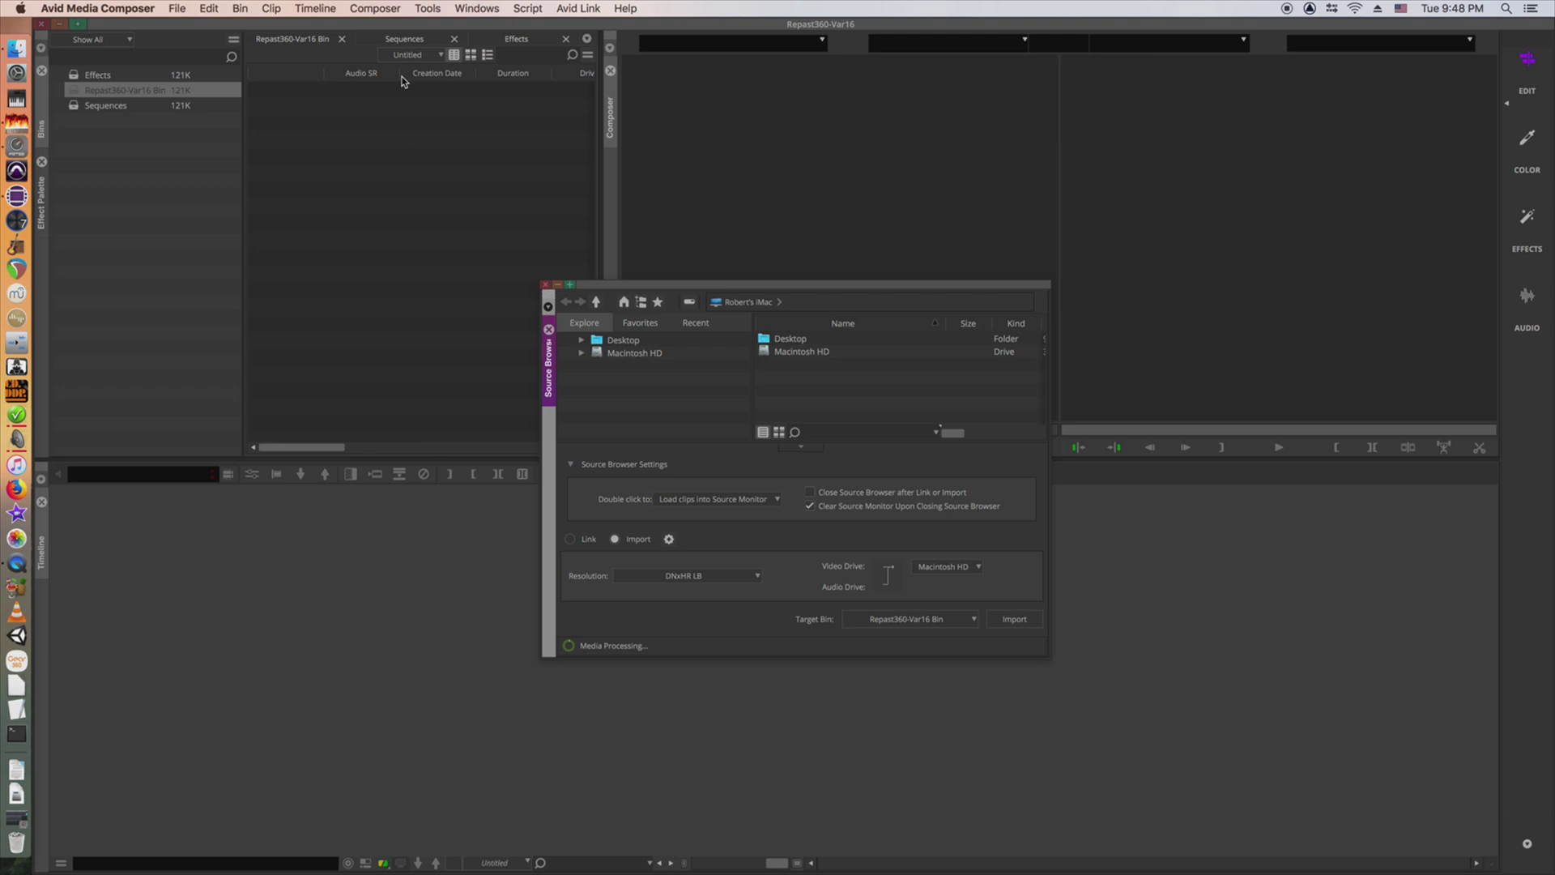
- Import 360_0121-Repast_stitched_injected.MP4 from the Repast360-Tutorial folder in Current Projects into the Repast360-Var16 Bin
left_click(654, 325)
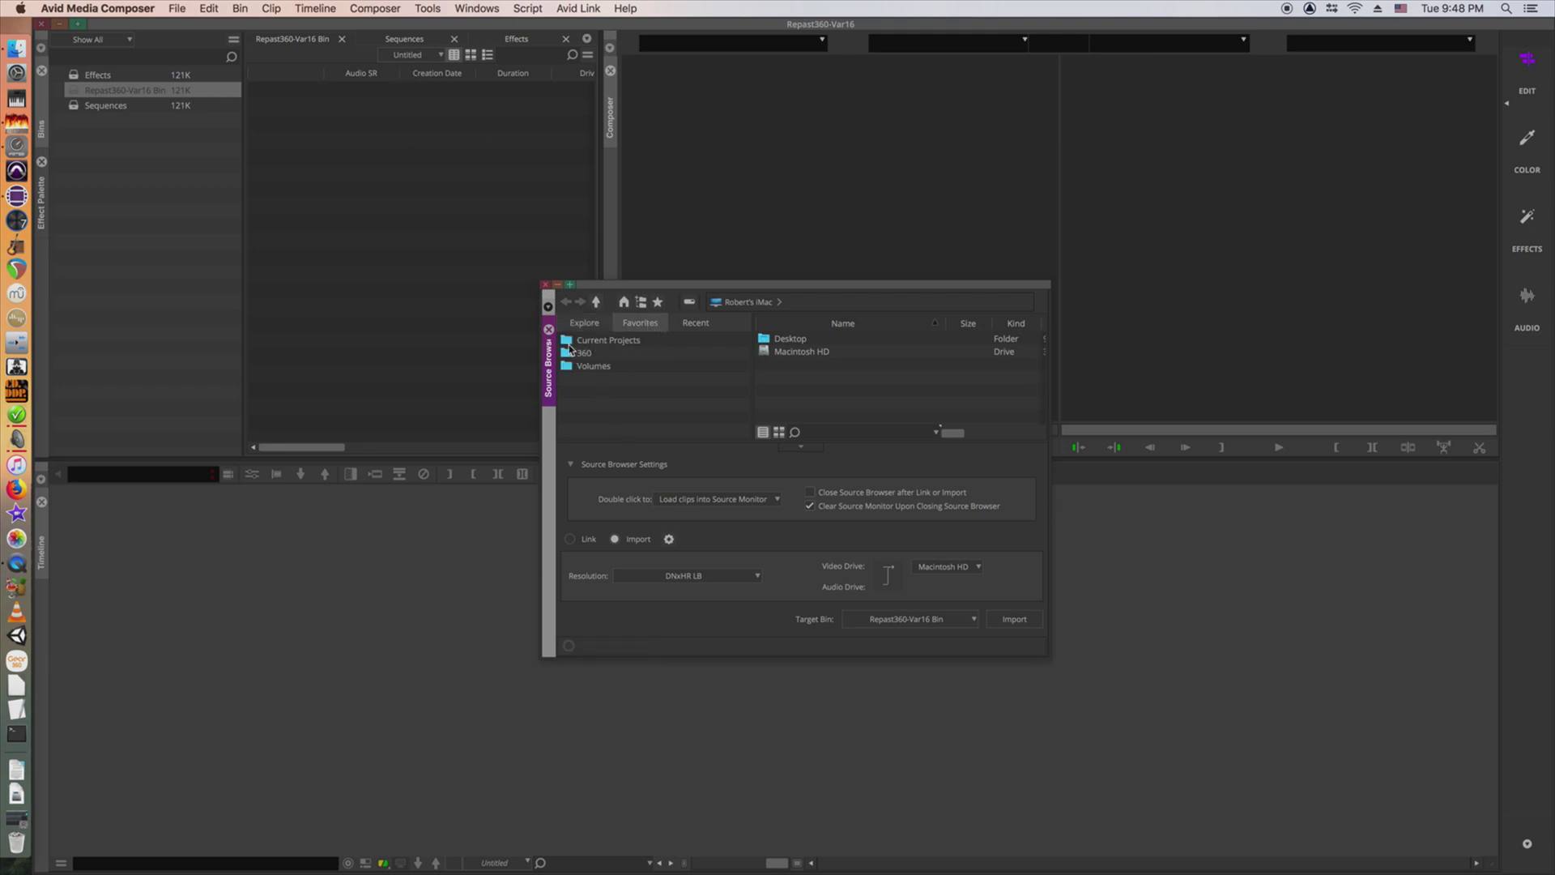
left_click(591, 340)
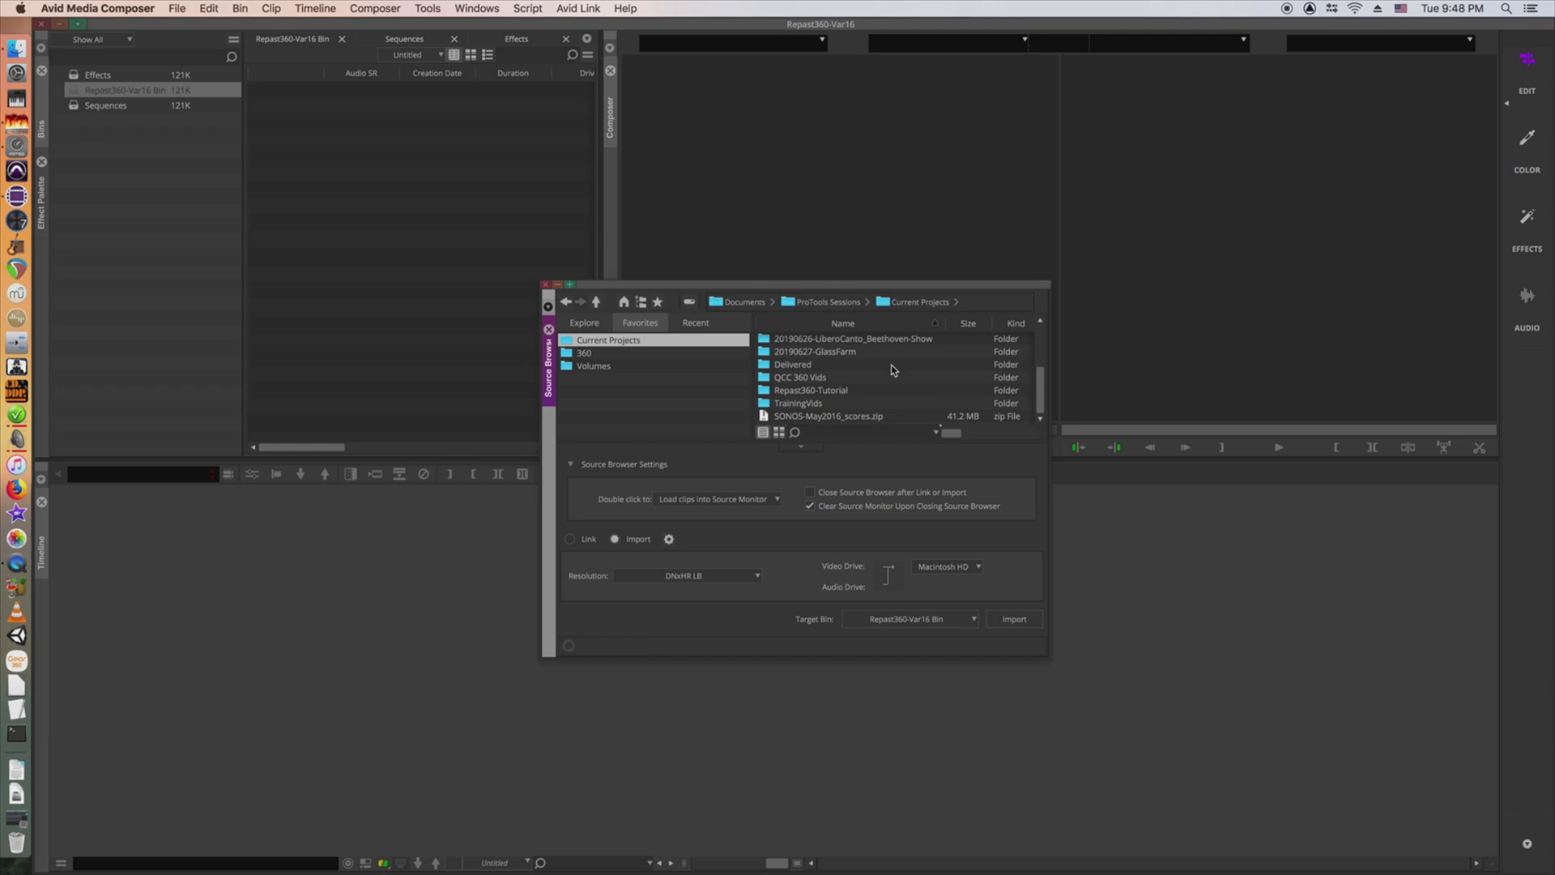
left_click(775, 391)
double_click(775, 394)
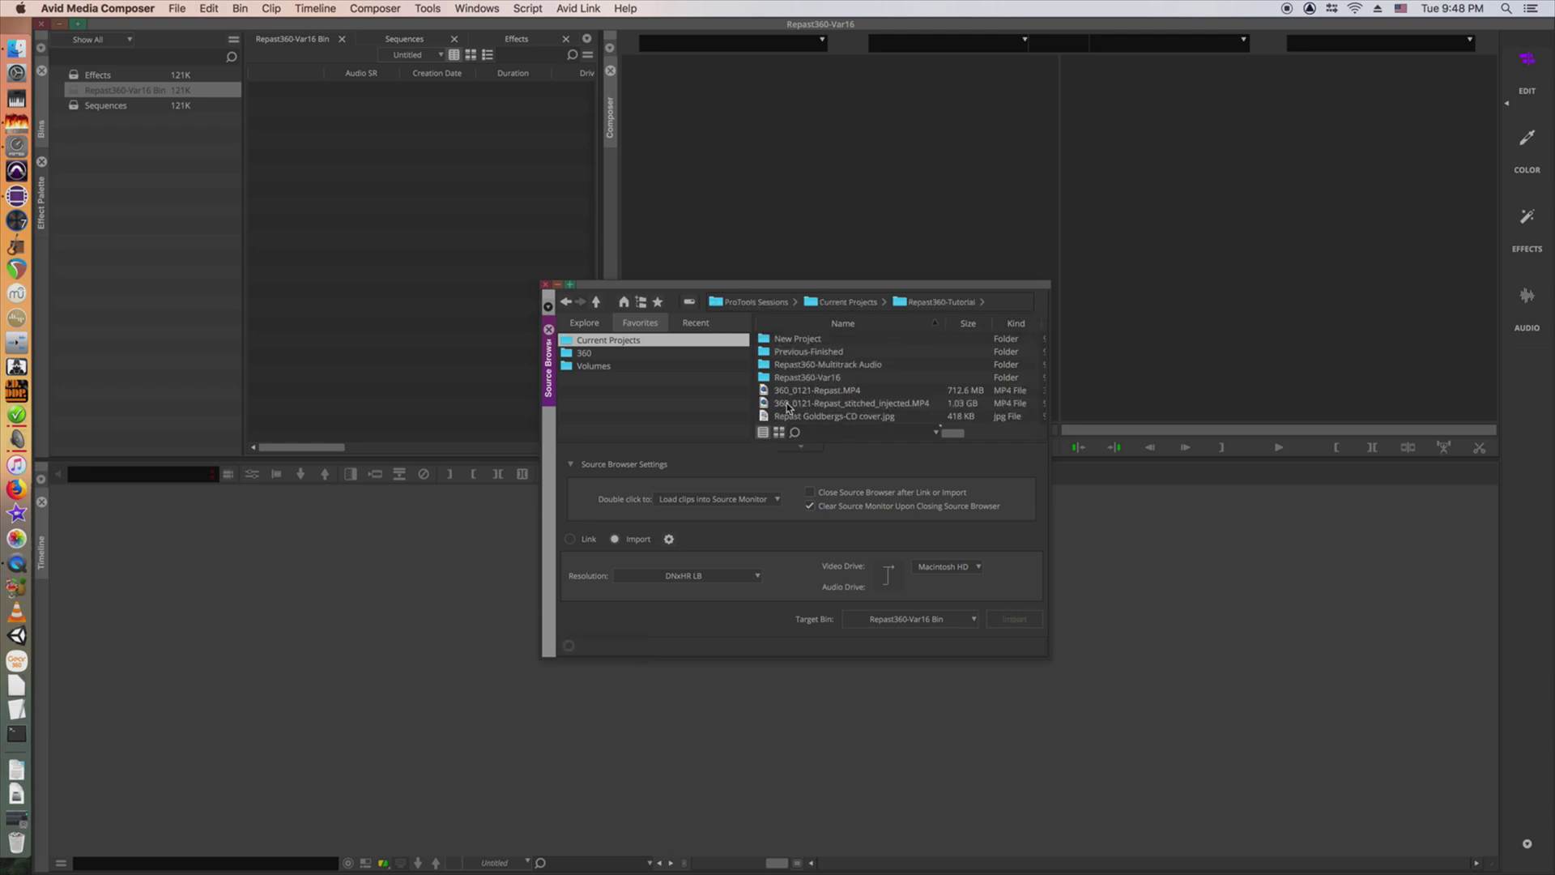
left_click(767, 404)
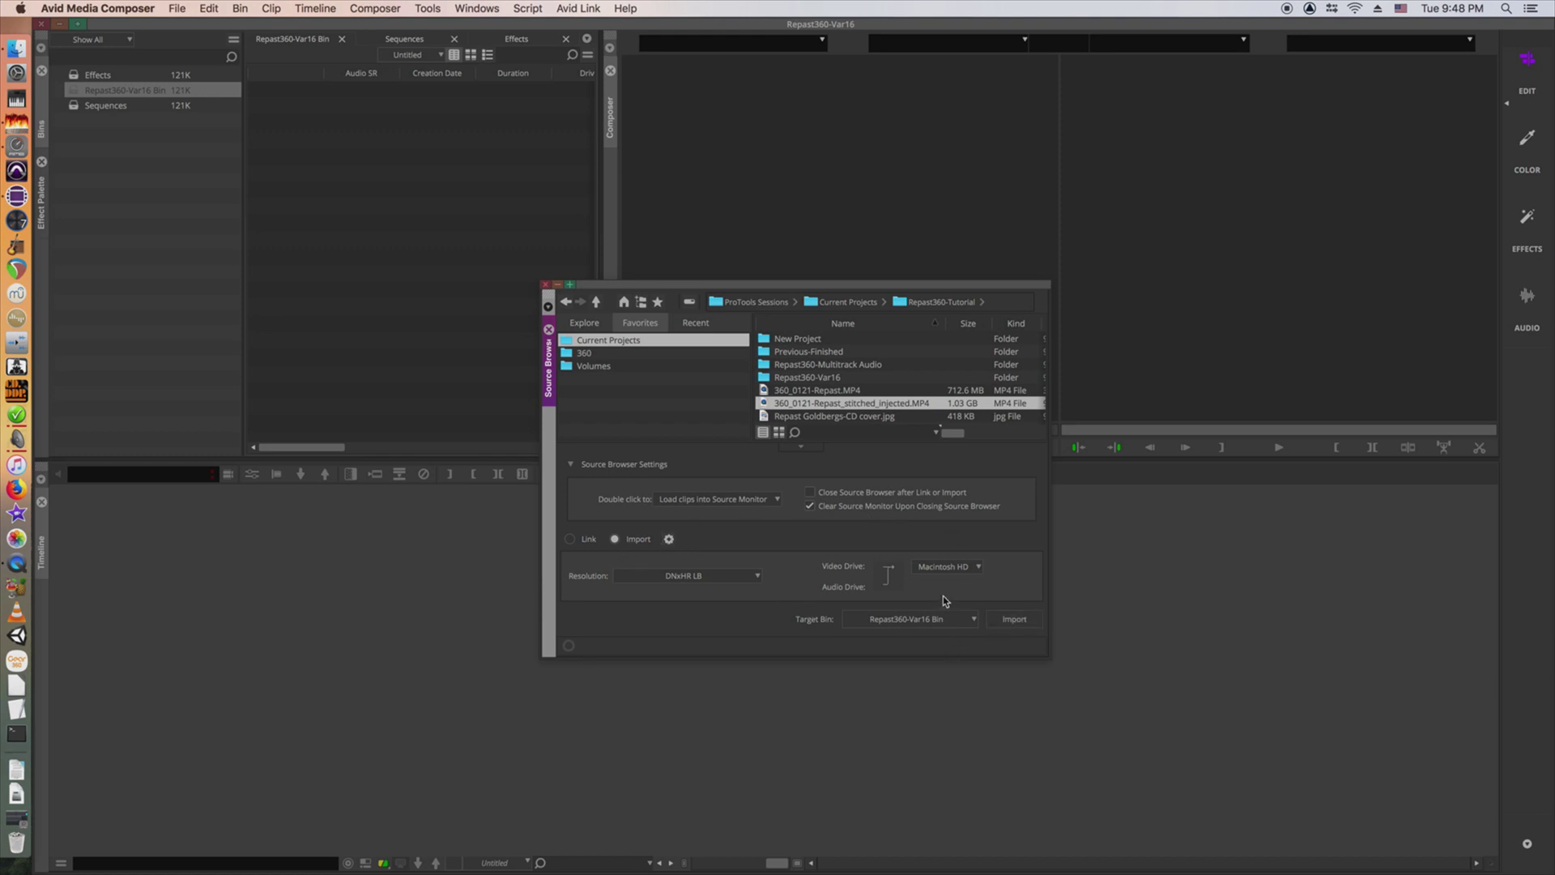
left_click(1014, 620)
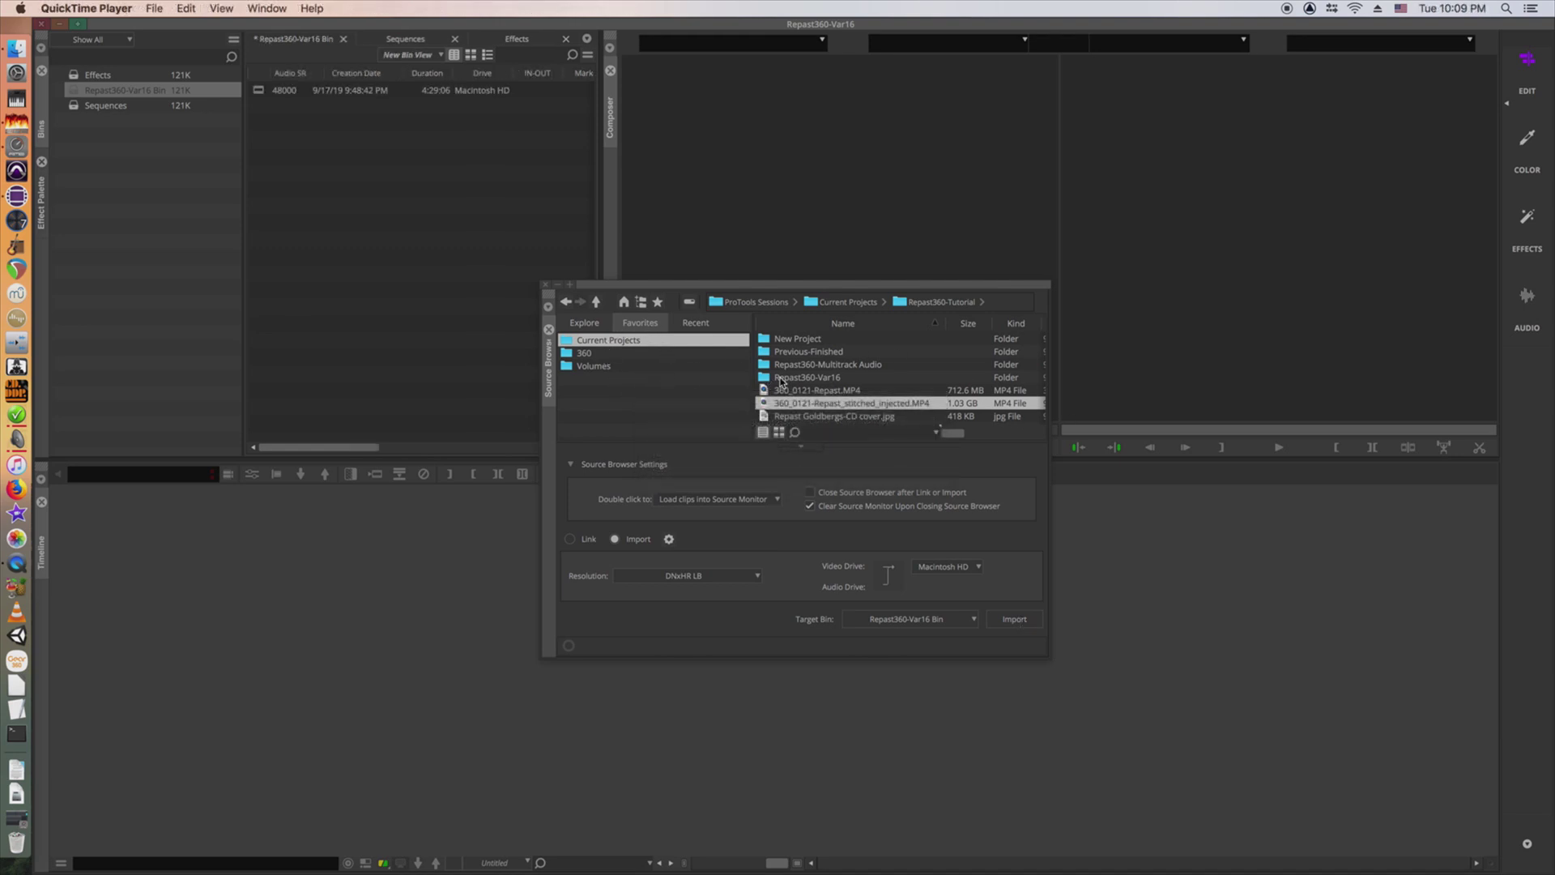
- Import Soundfield-FuMa-B-Format.wav from the Repast360-Multitrack Audio folder with a 29.97 NDF start time, and close the Source Browser
double_click(810, 367)
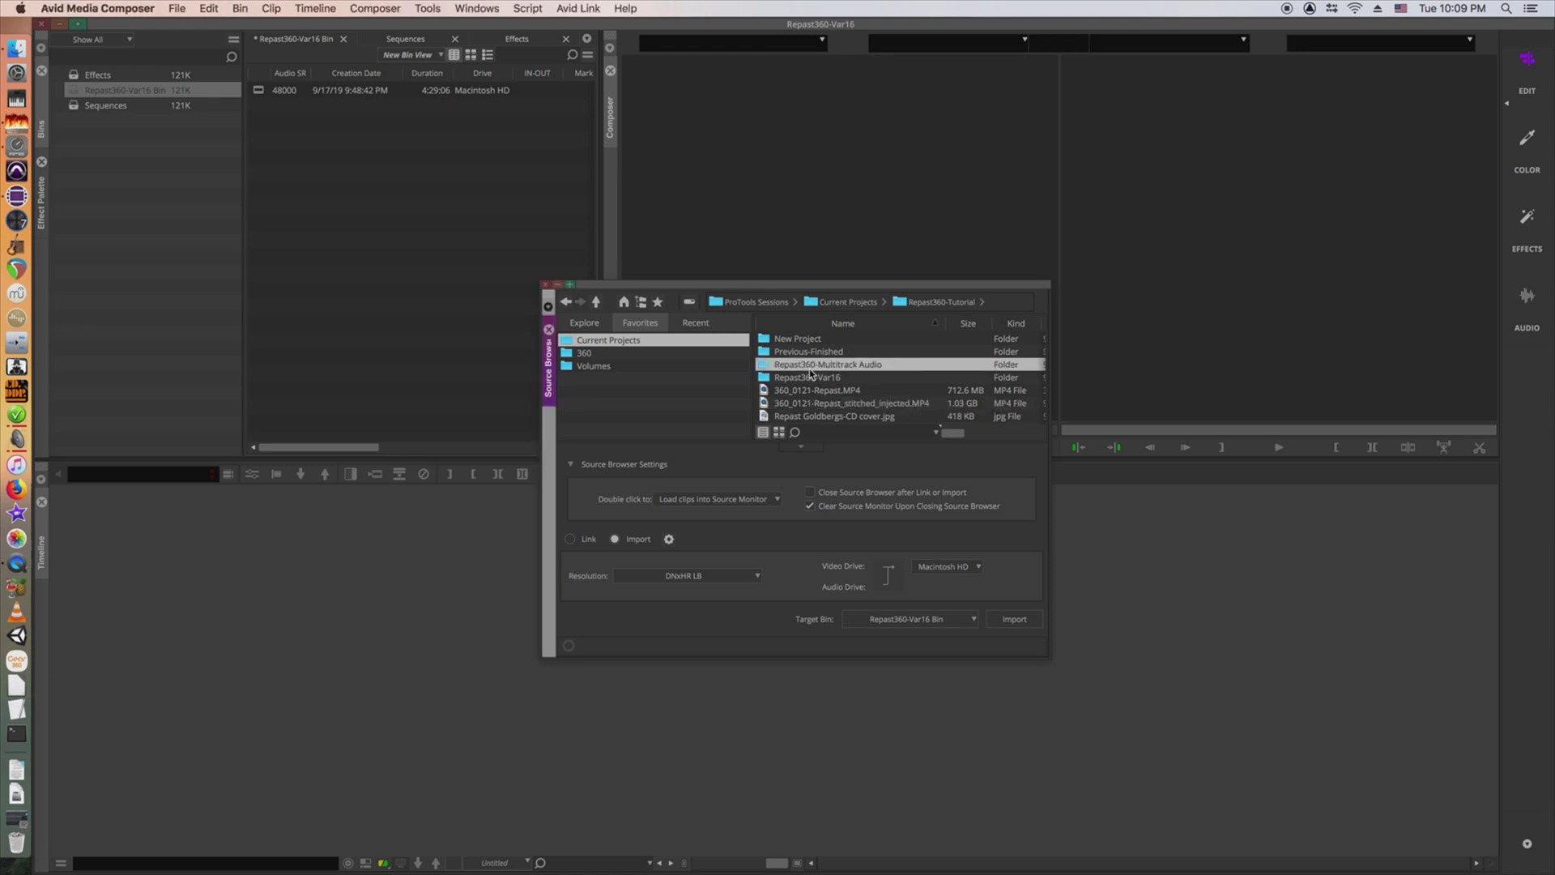
scroll(1041, 360, "down", 2)
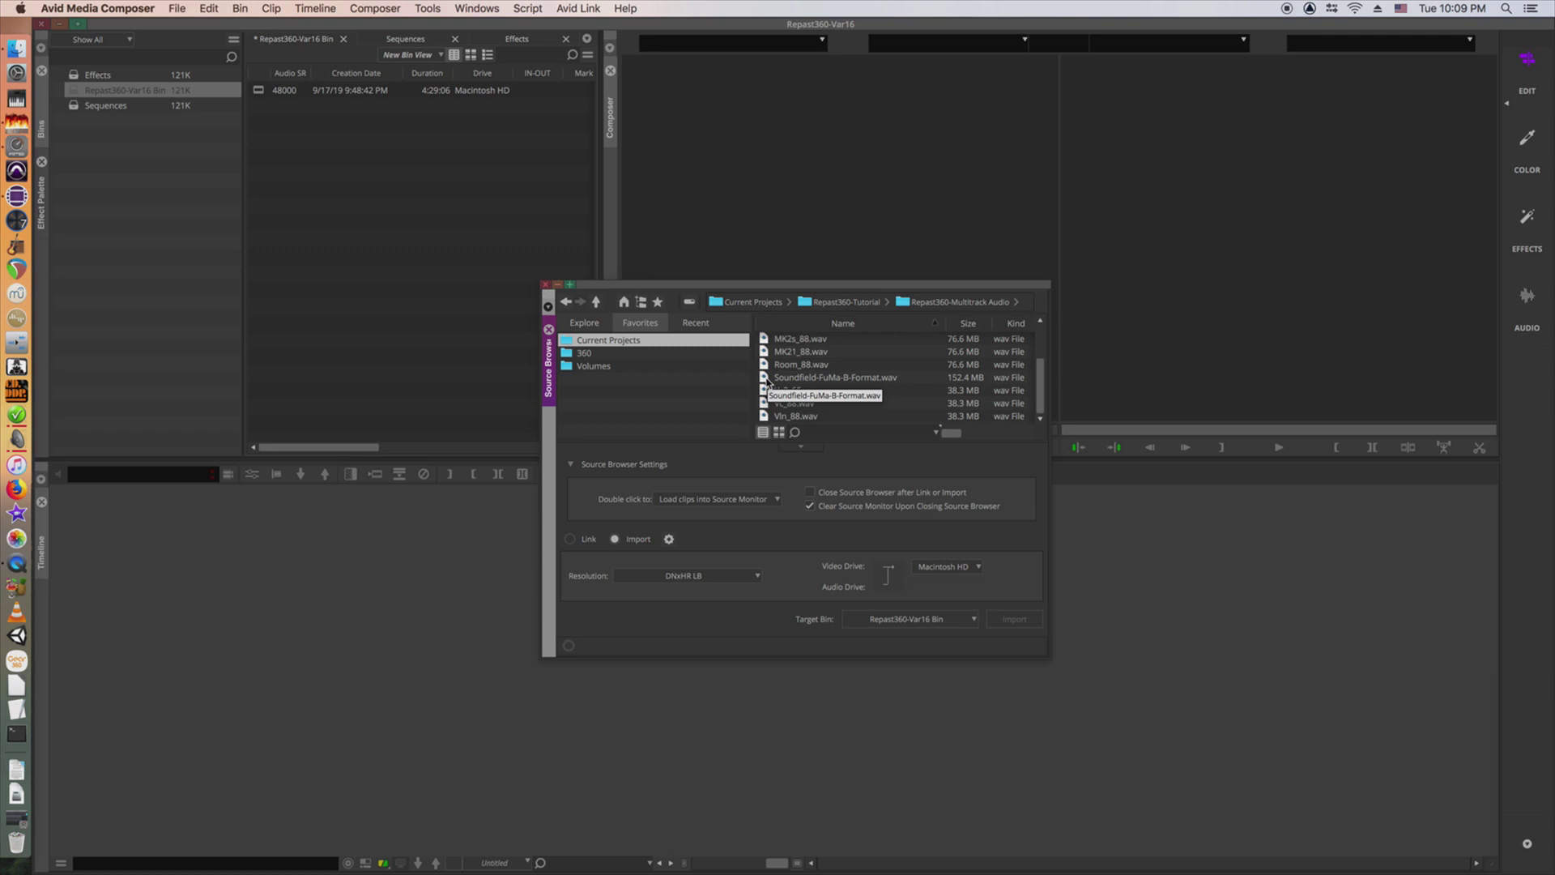
double_click(767, 378)
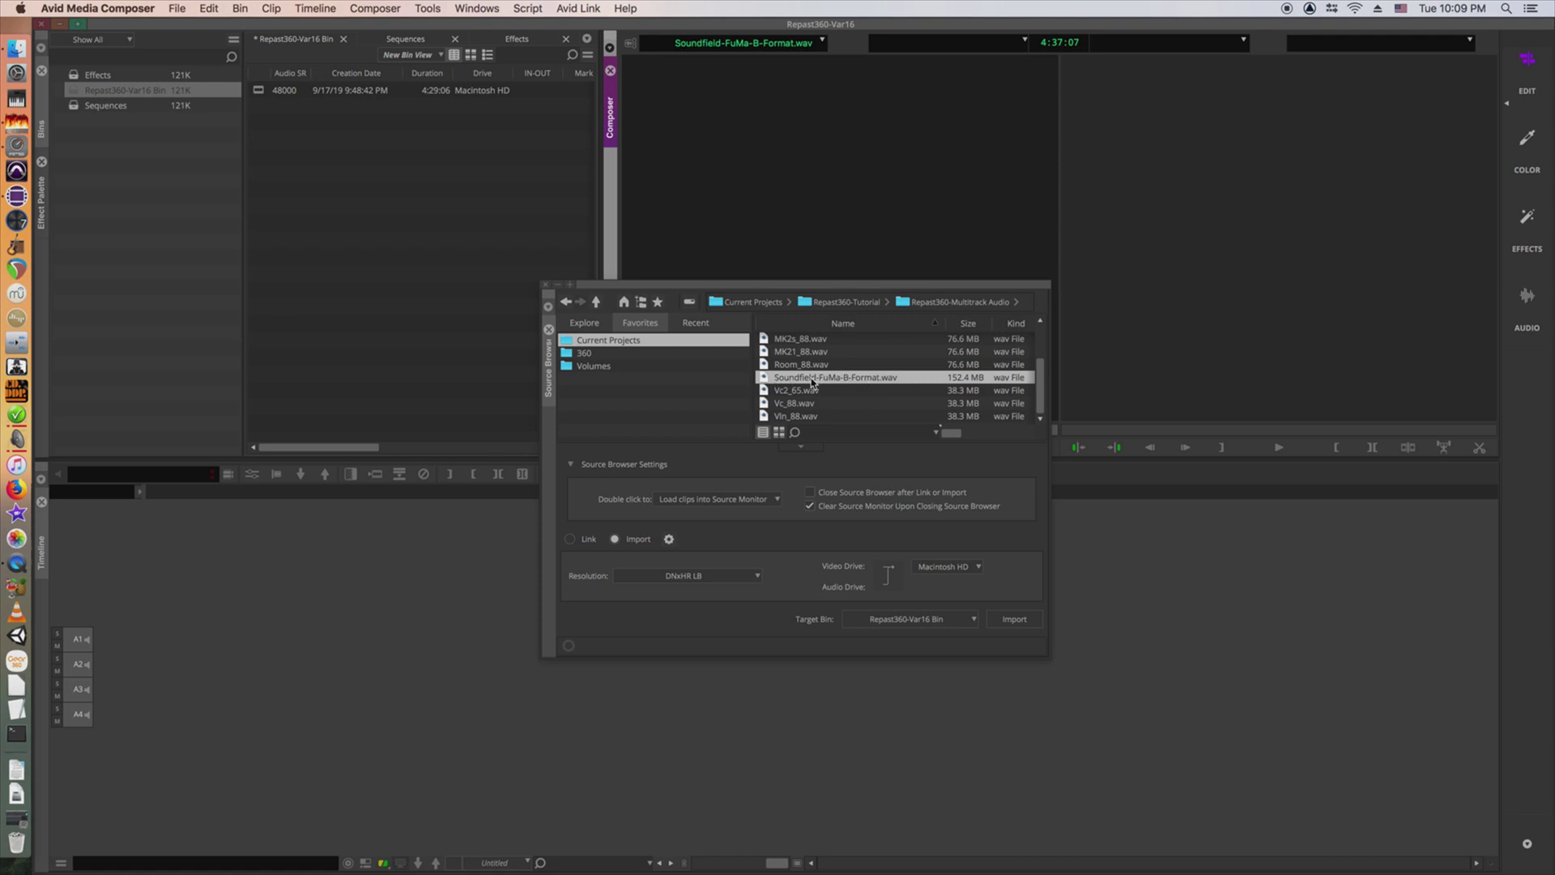
left_click(1017, 622)
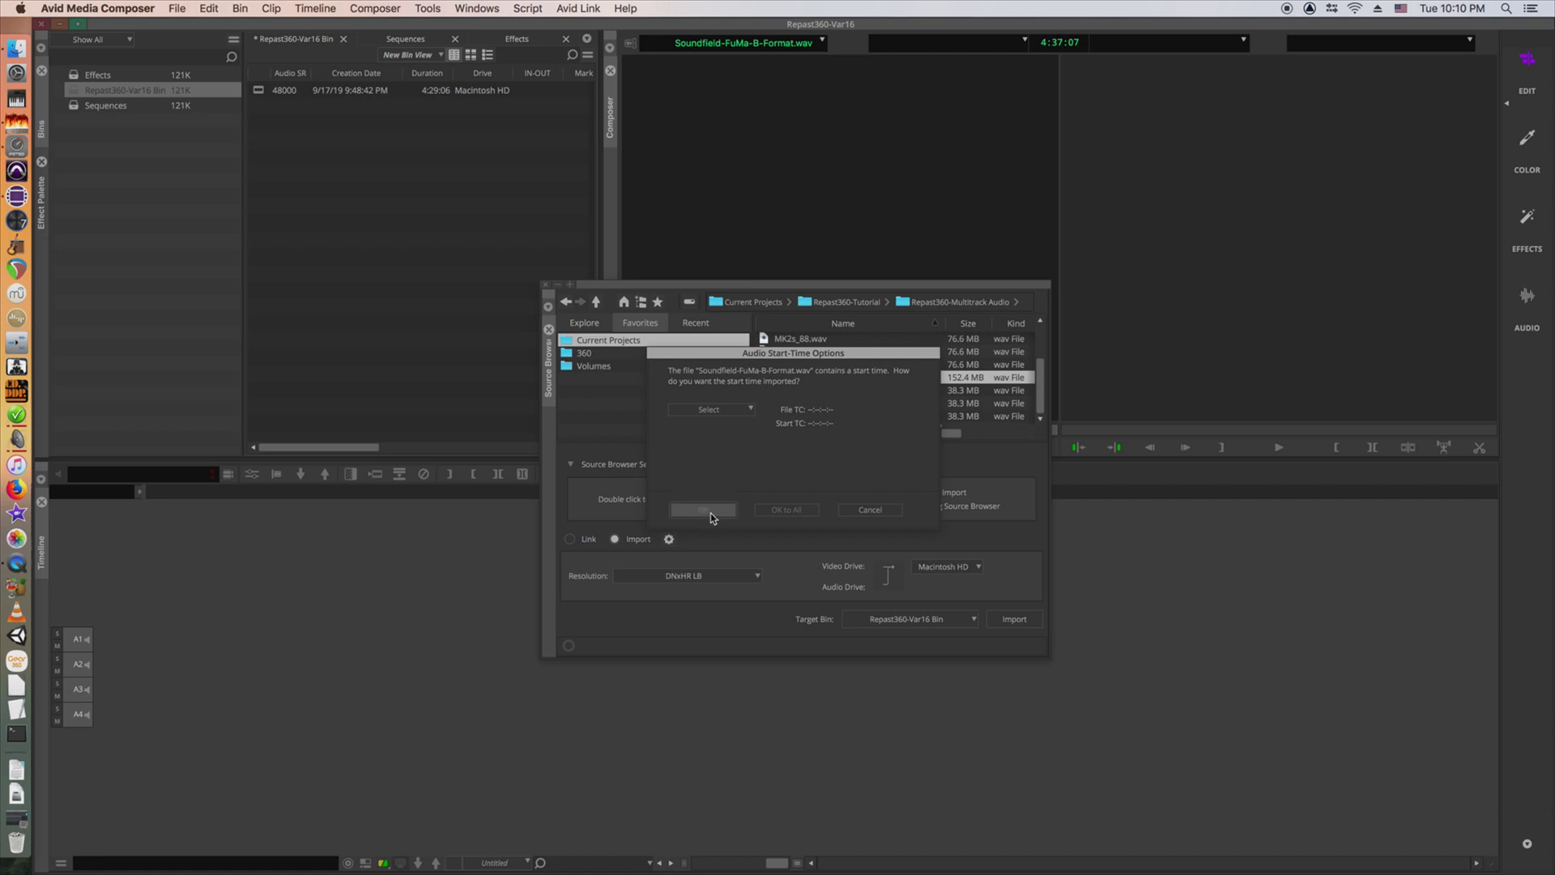
left_click(729, 408)
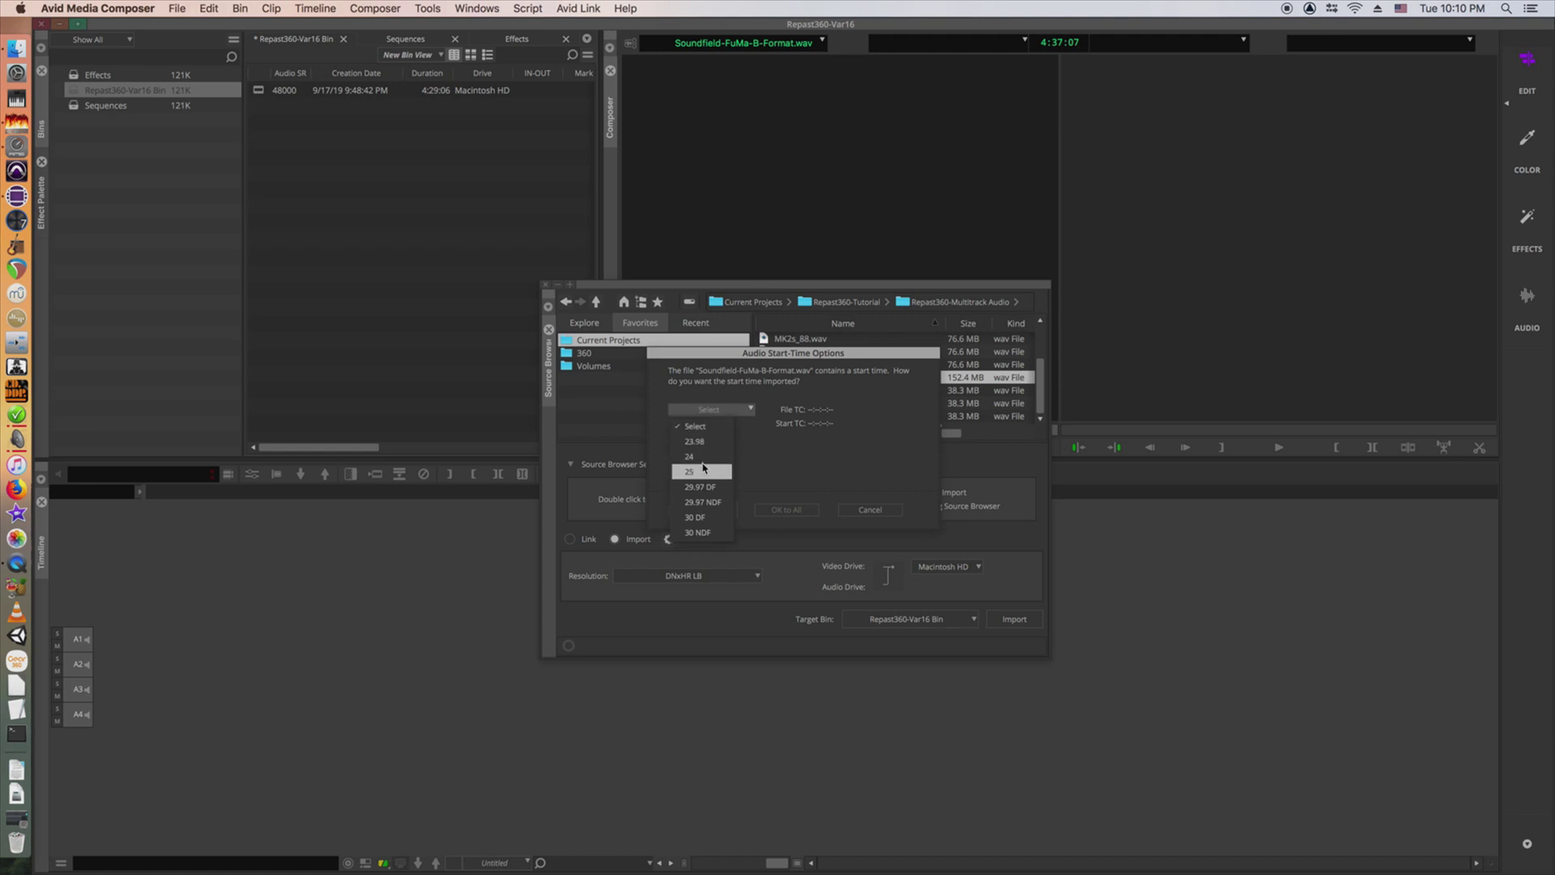
left_click(708, 503)
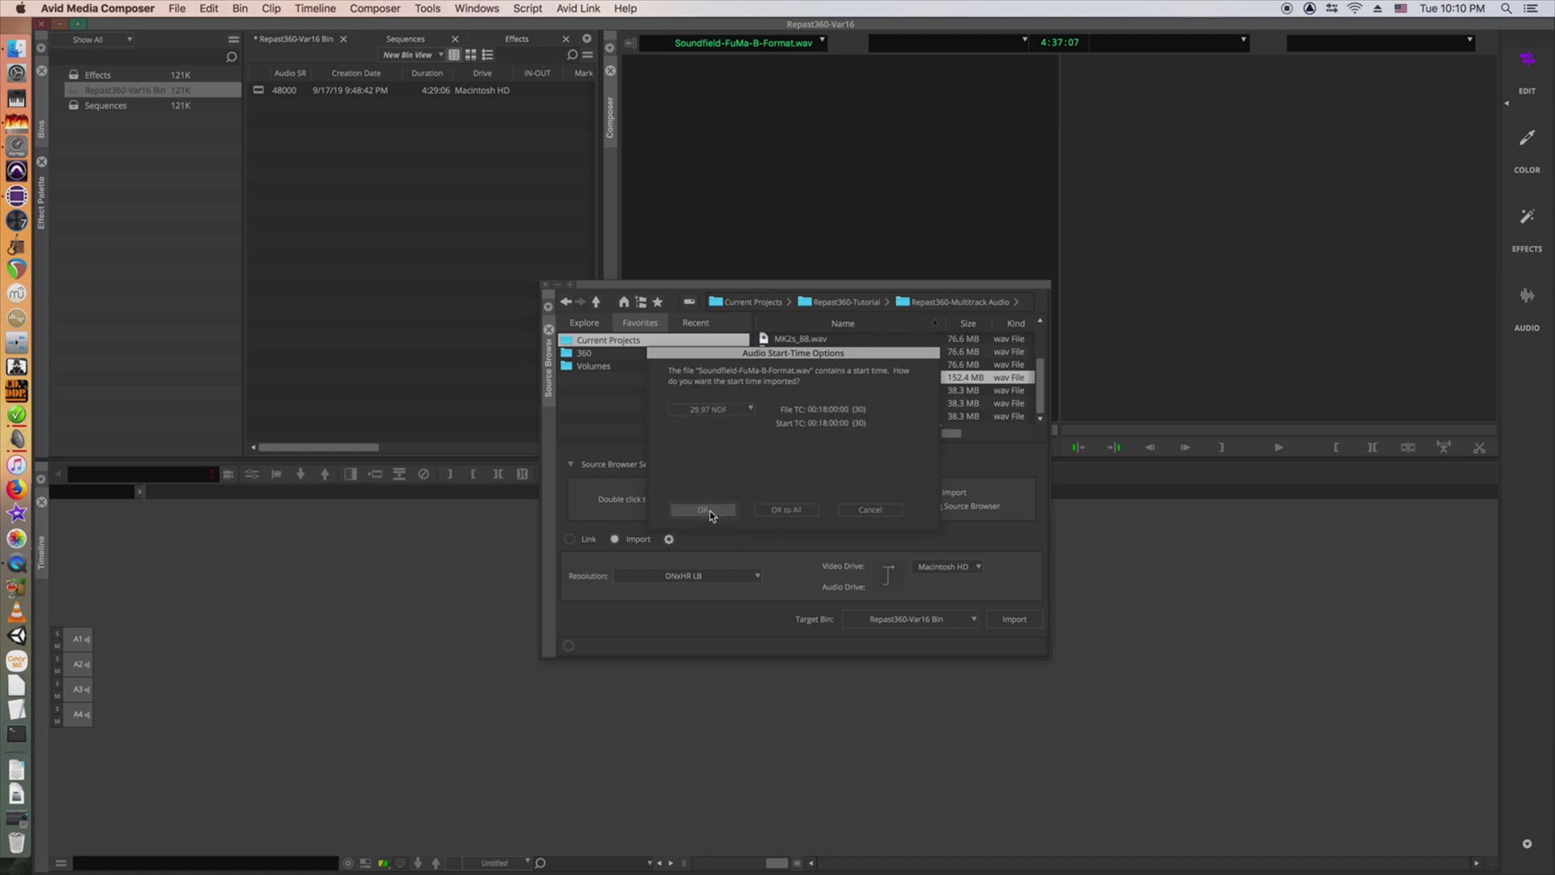
left_click(704, 510)
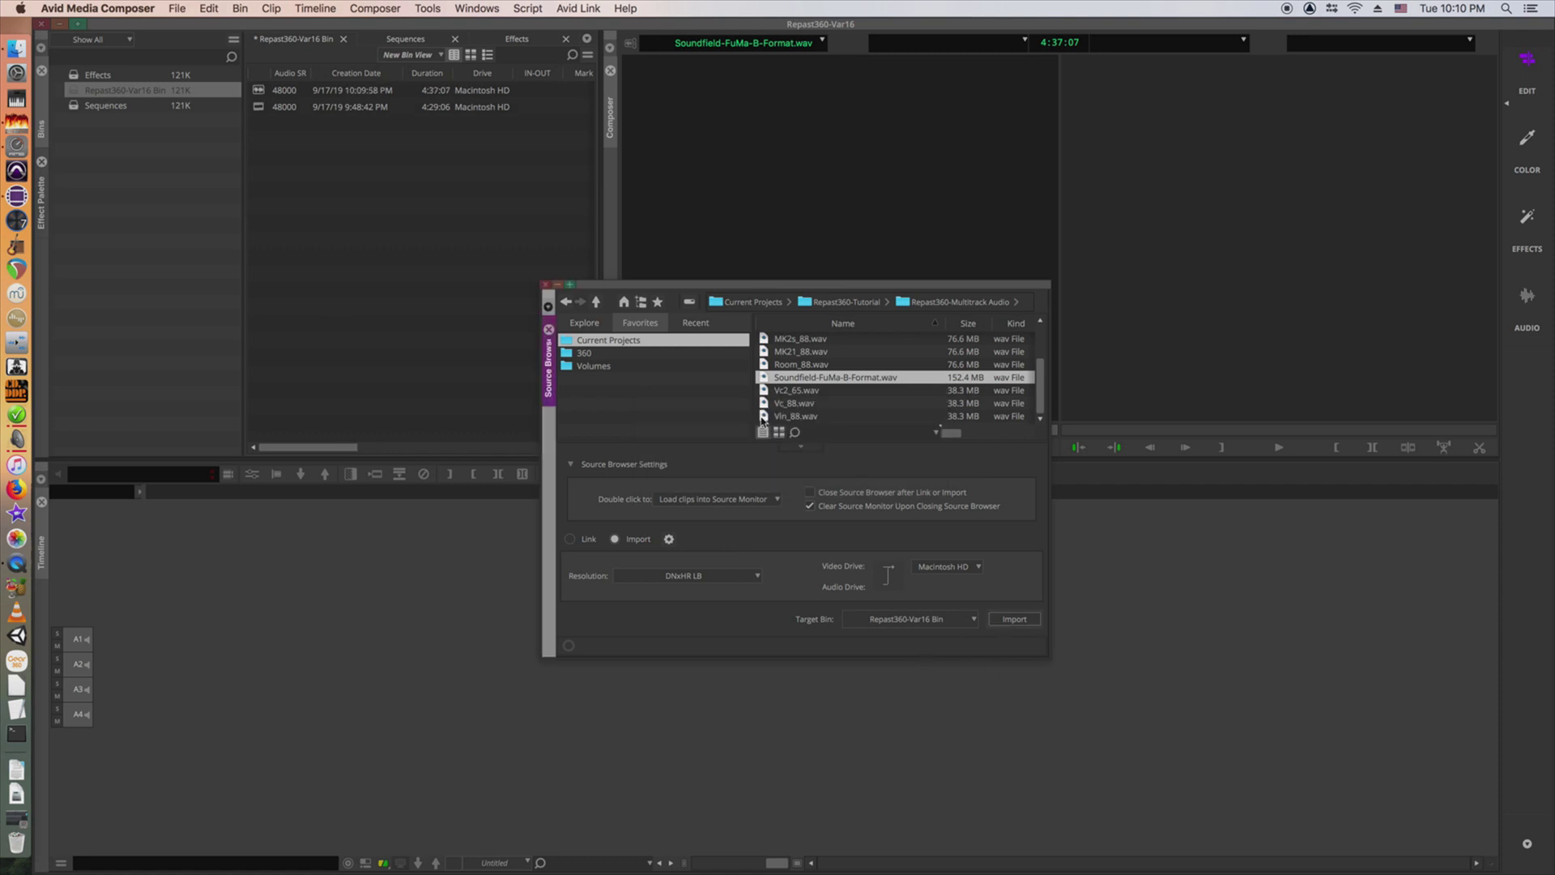
left_click(547, 284)
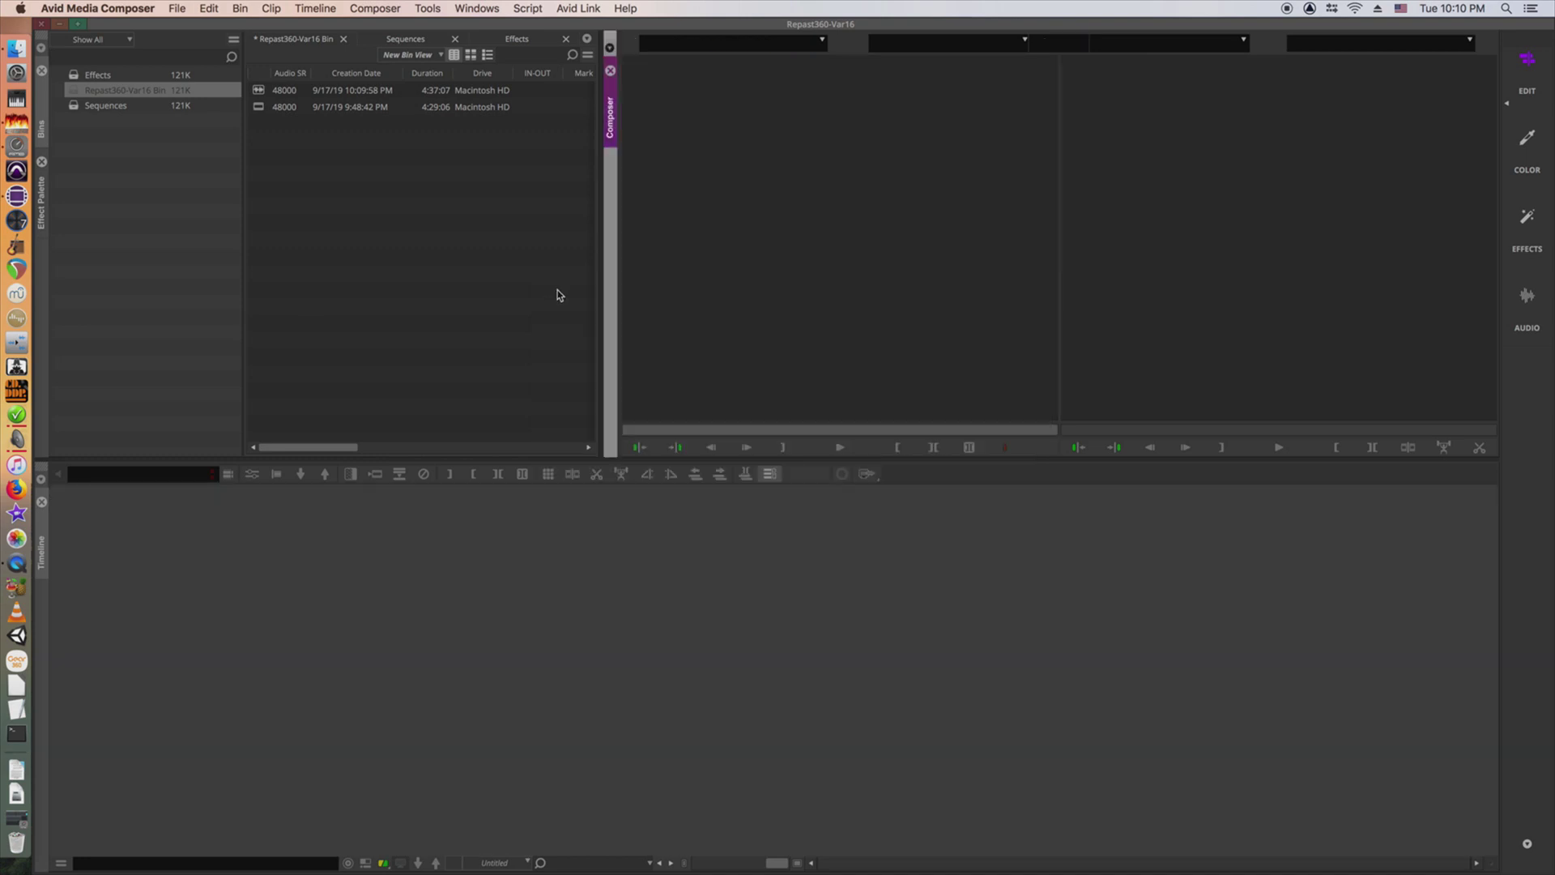
- AutoSync the imported video and Soundfield audio clips using Waveform Analysis, and save the bin
left_click(281, 108)
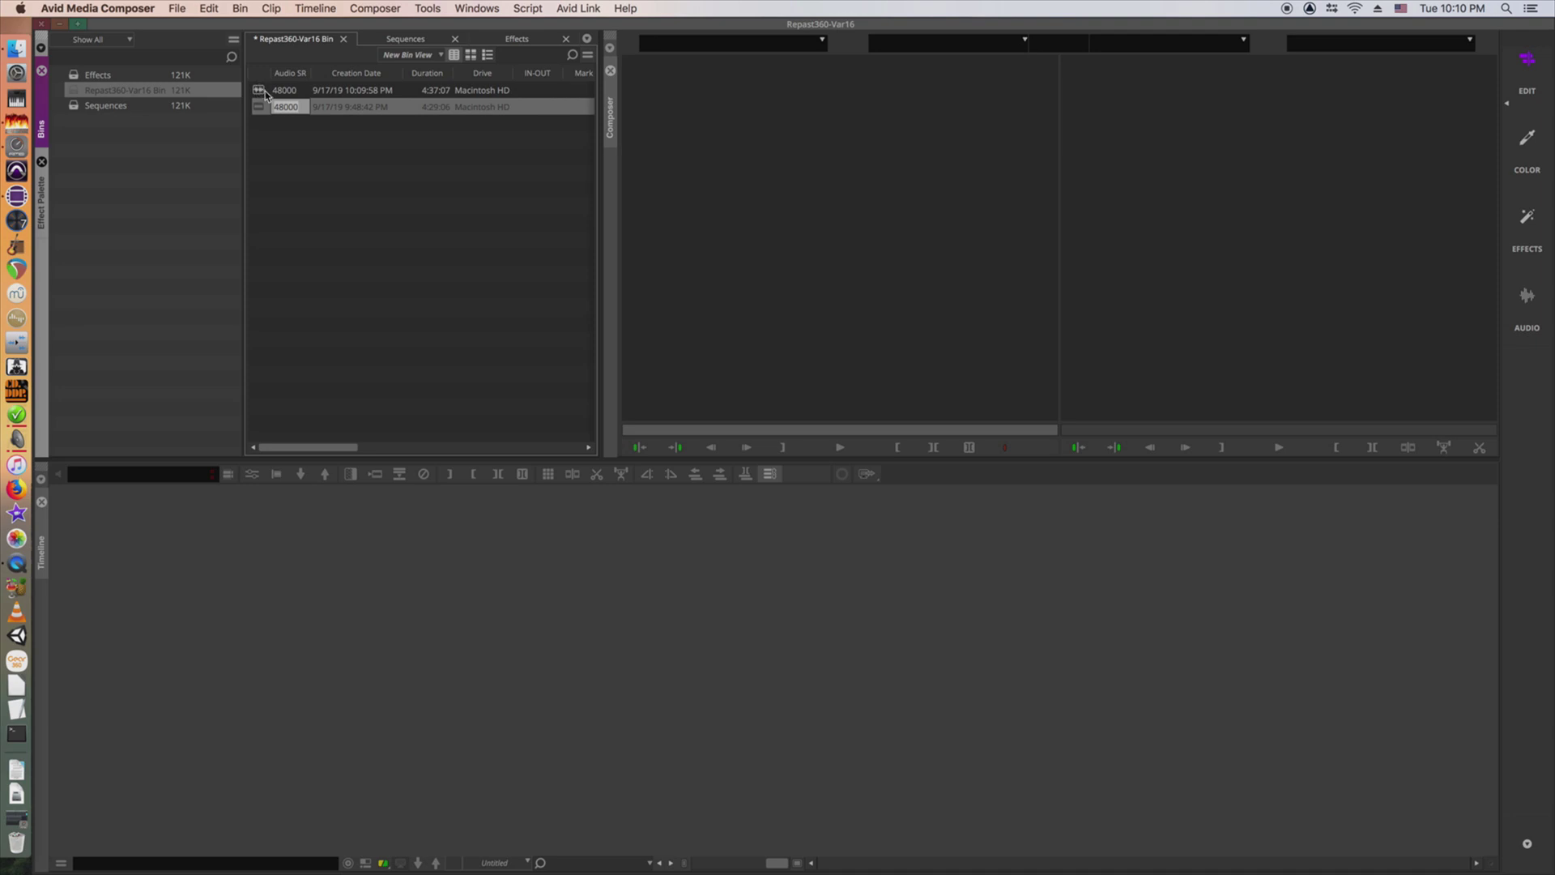
left_click(268, 93, "shift")
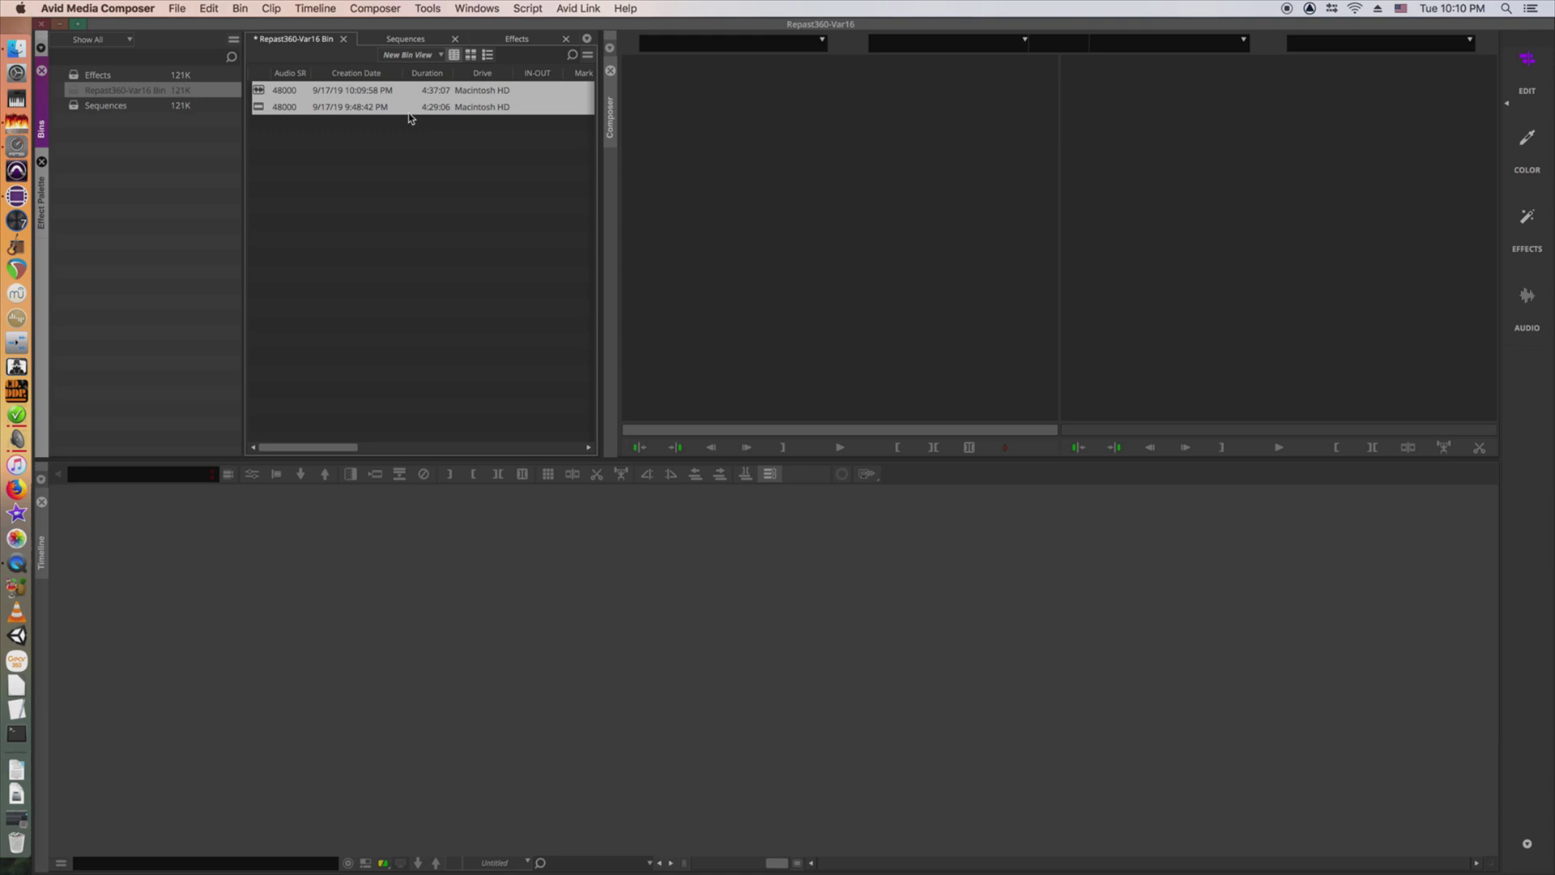
key("super+s")
left_click(284, 8)
left_click(294, 103)
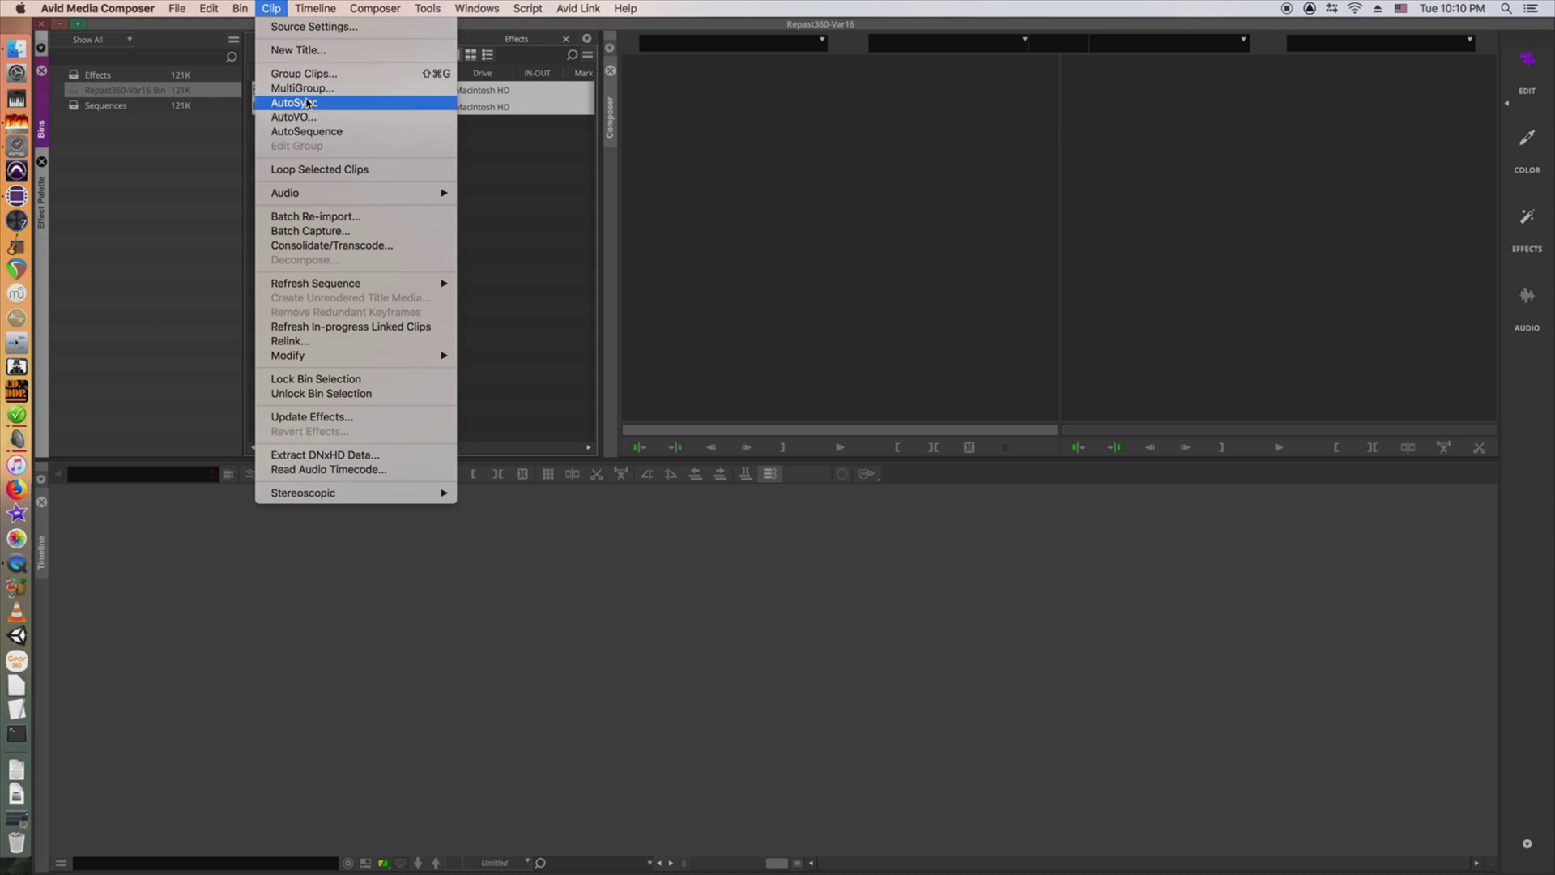
left_click(737, 406)
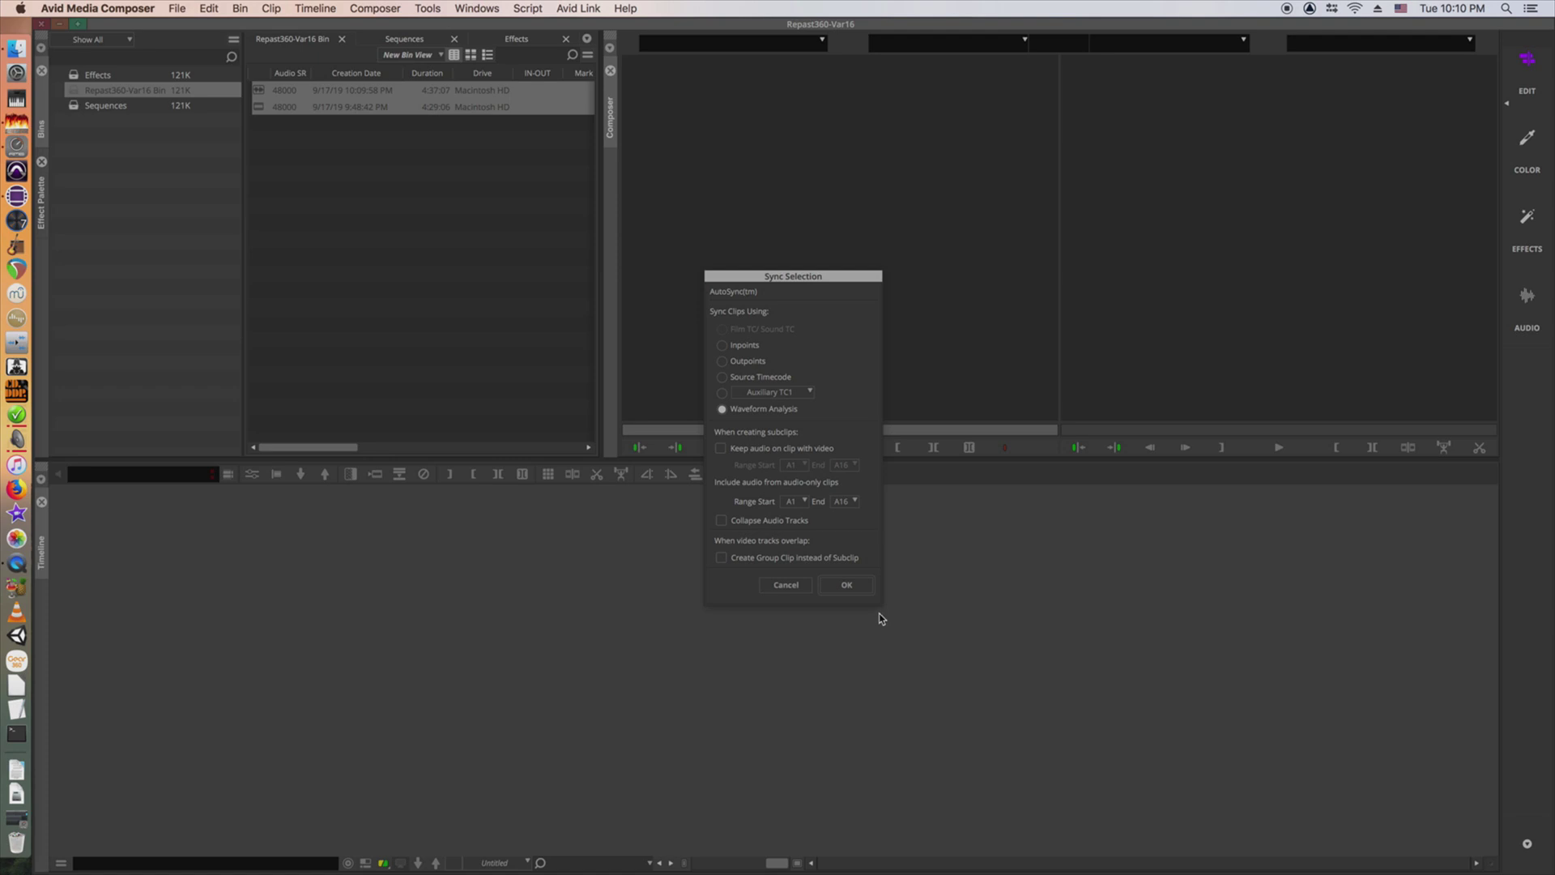
left_click(858, 590)
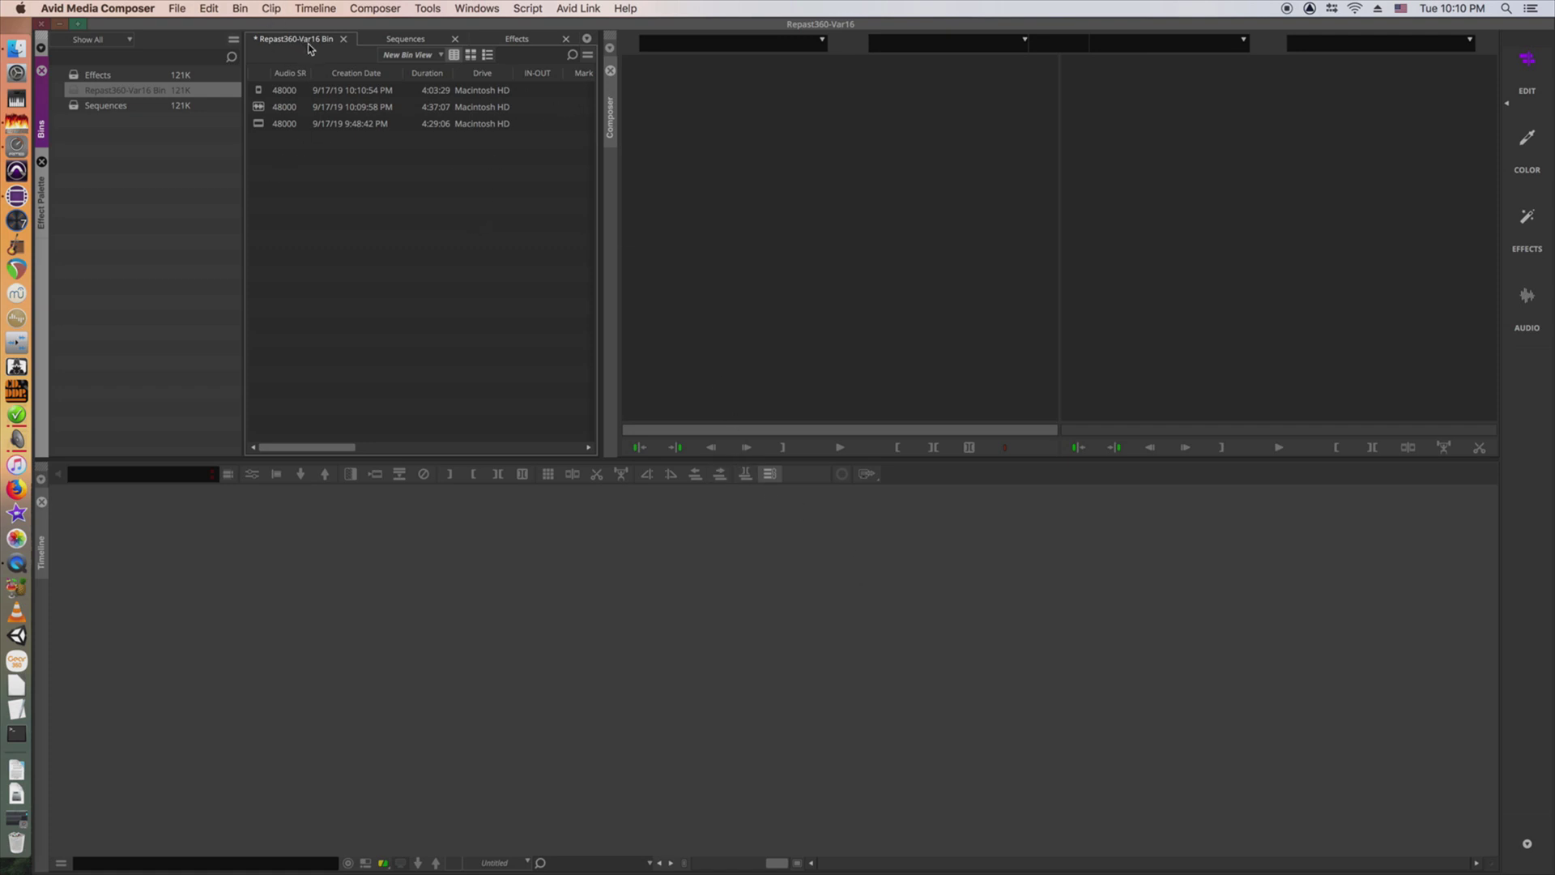
key("super+s")
- Move the bin's Name column to directly after the Audio SR column and save the bin
left_click_drag(355, 450, 427, 450)
left_click_drag(517, 77, 239, 109)
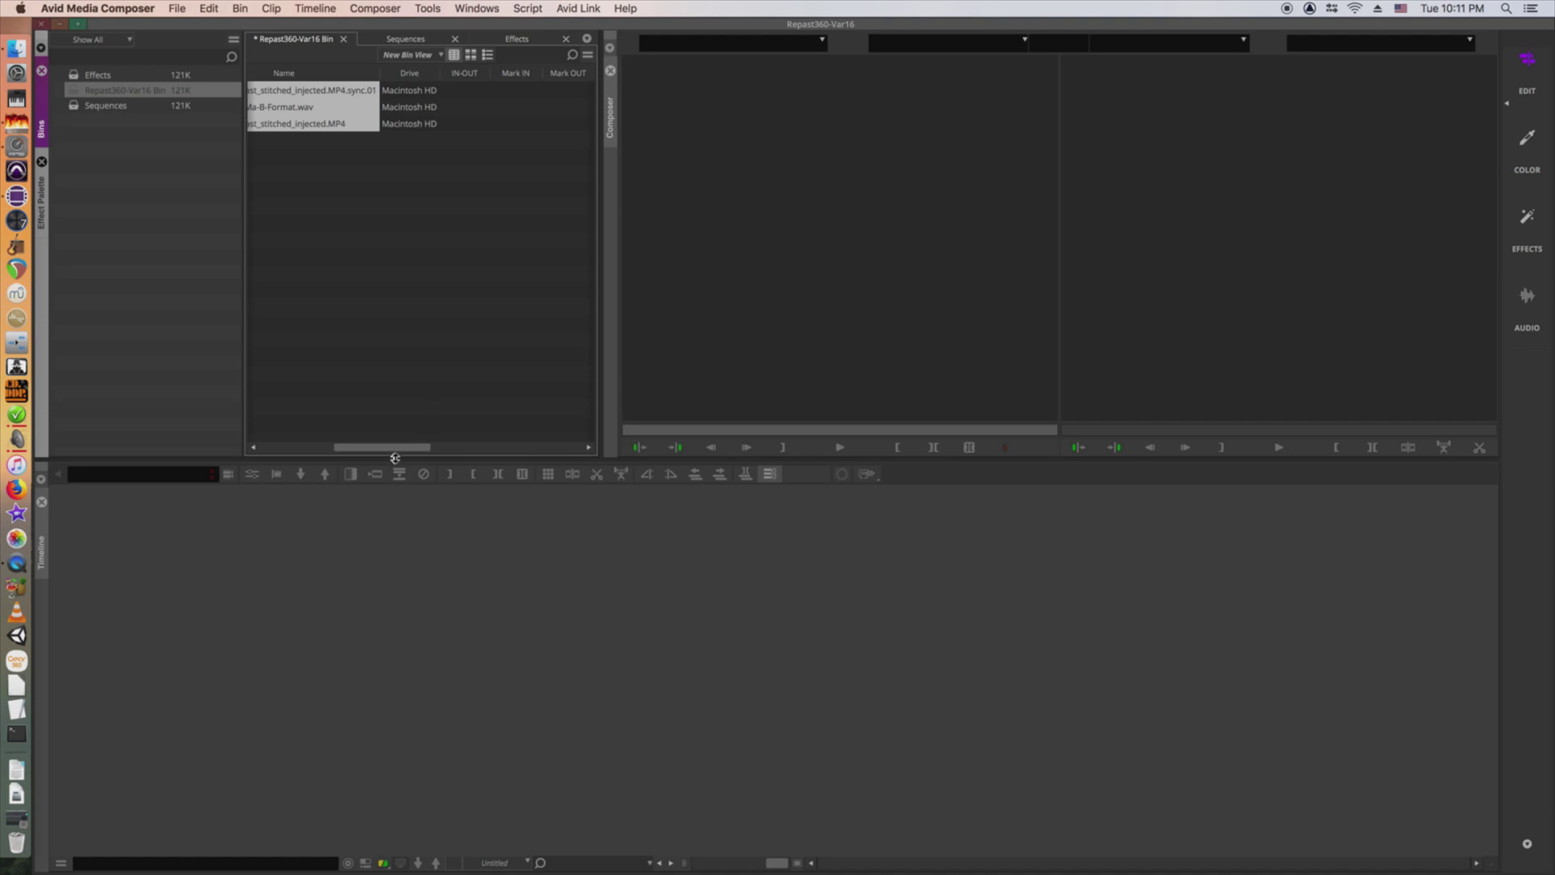
left_click_drag(394, 451, 319, 451)
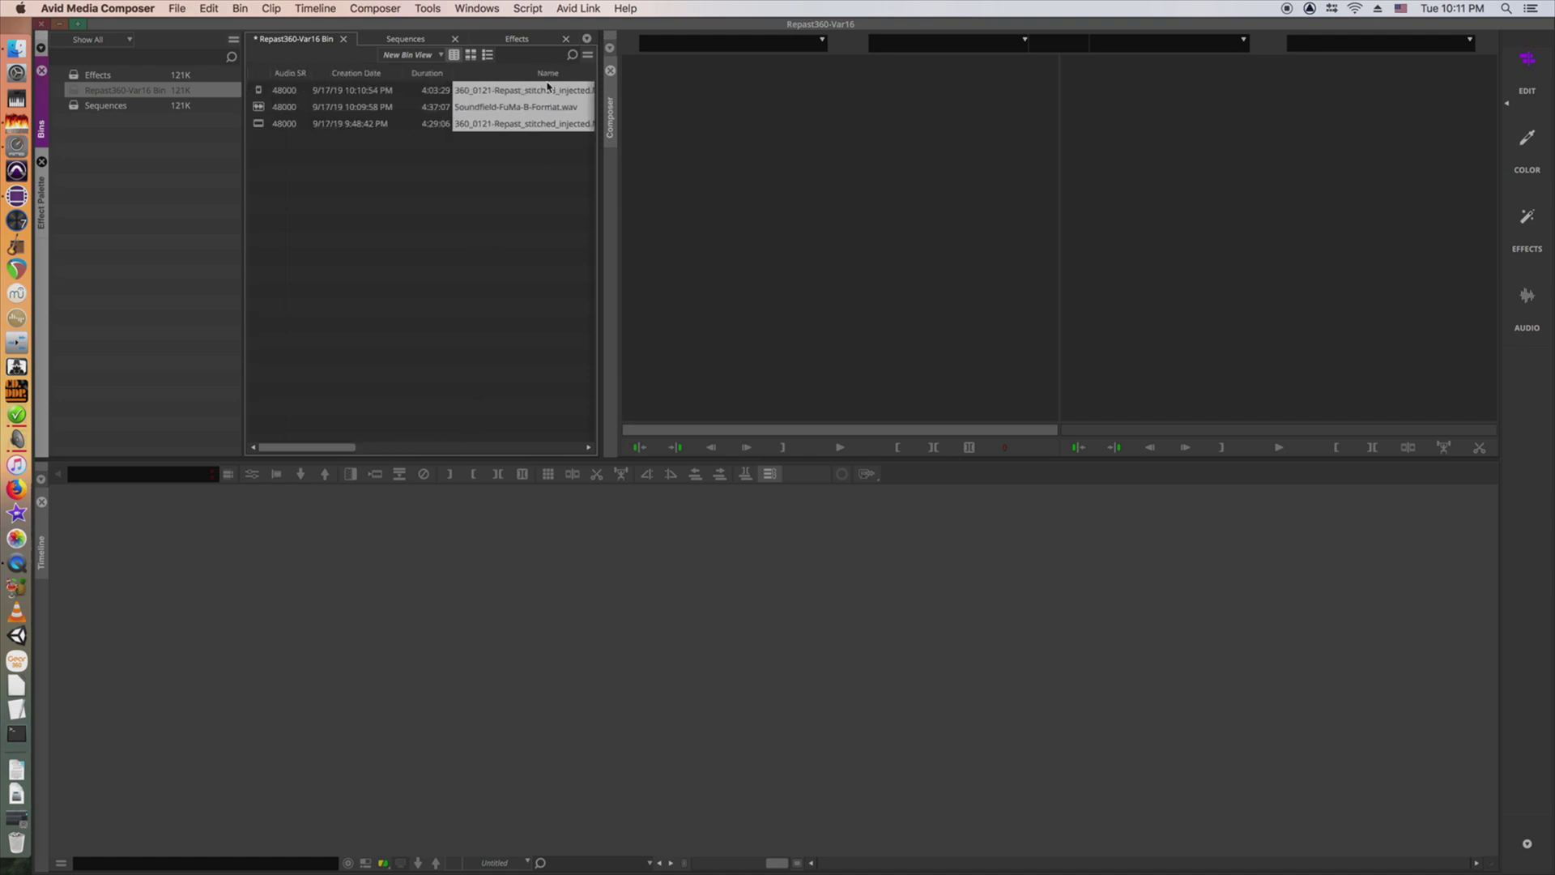
left_click_drag(548, 80, 375, 91)
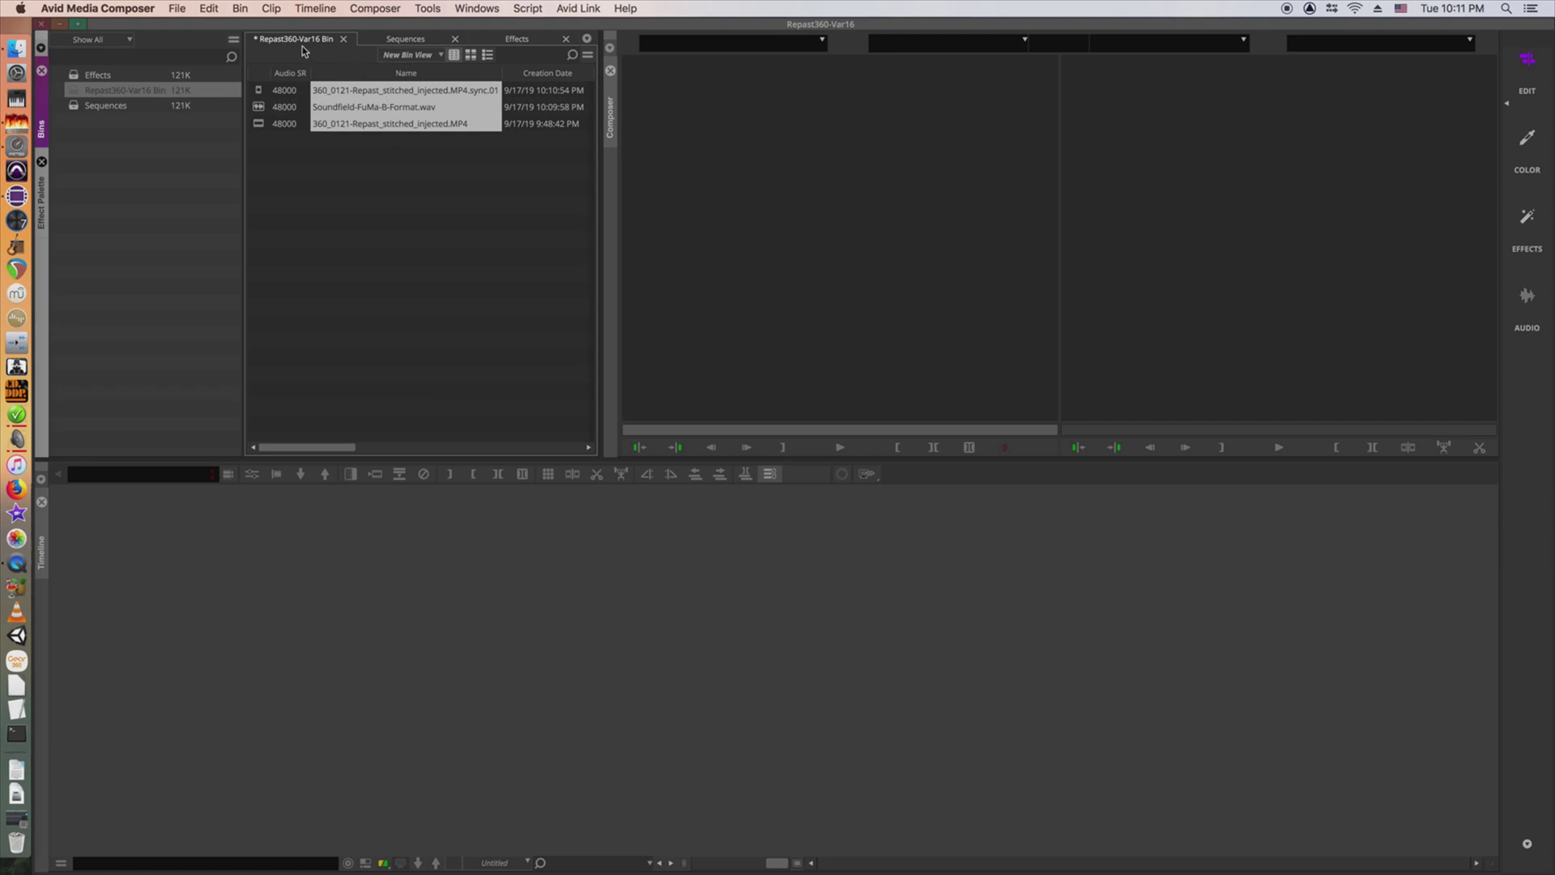
key("super+s")
- Rename the synced subclip as AmbiSync
left_click(404, 92)
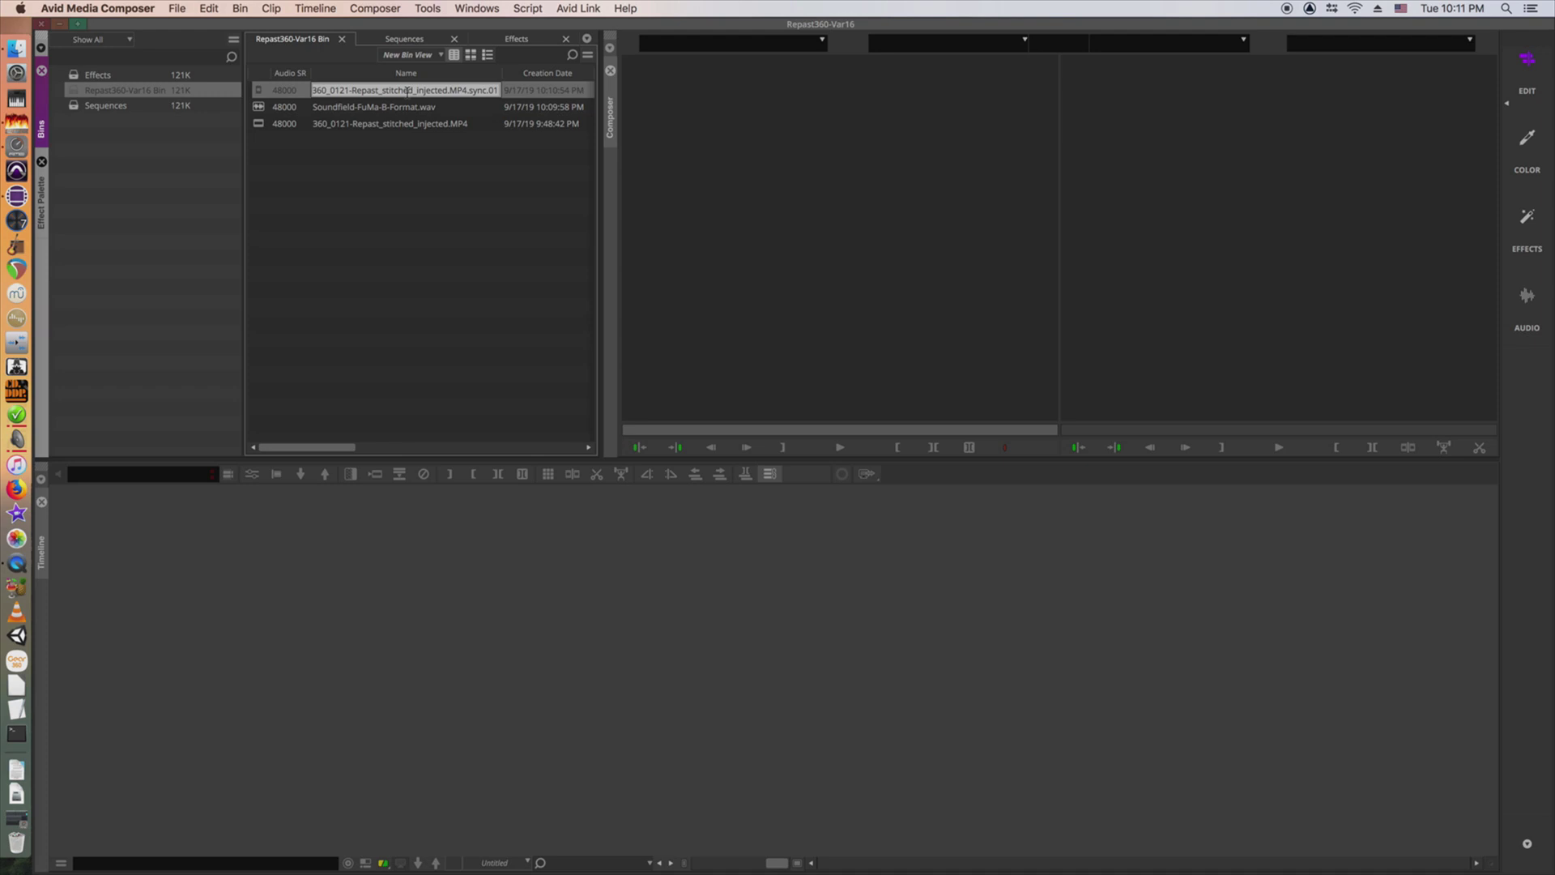
type("AmbiSync")
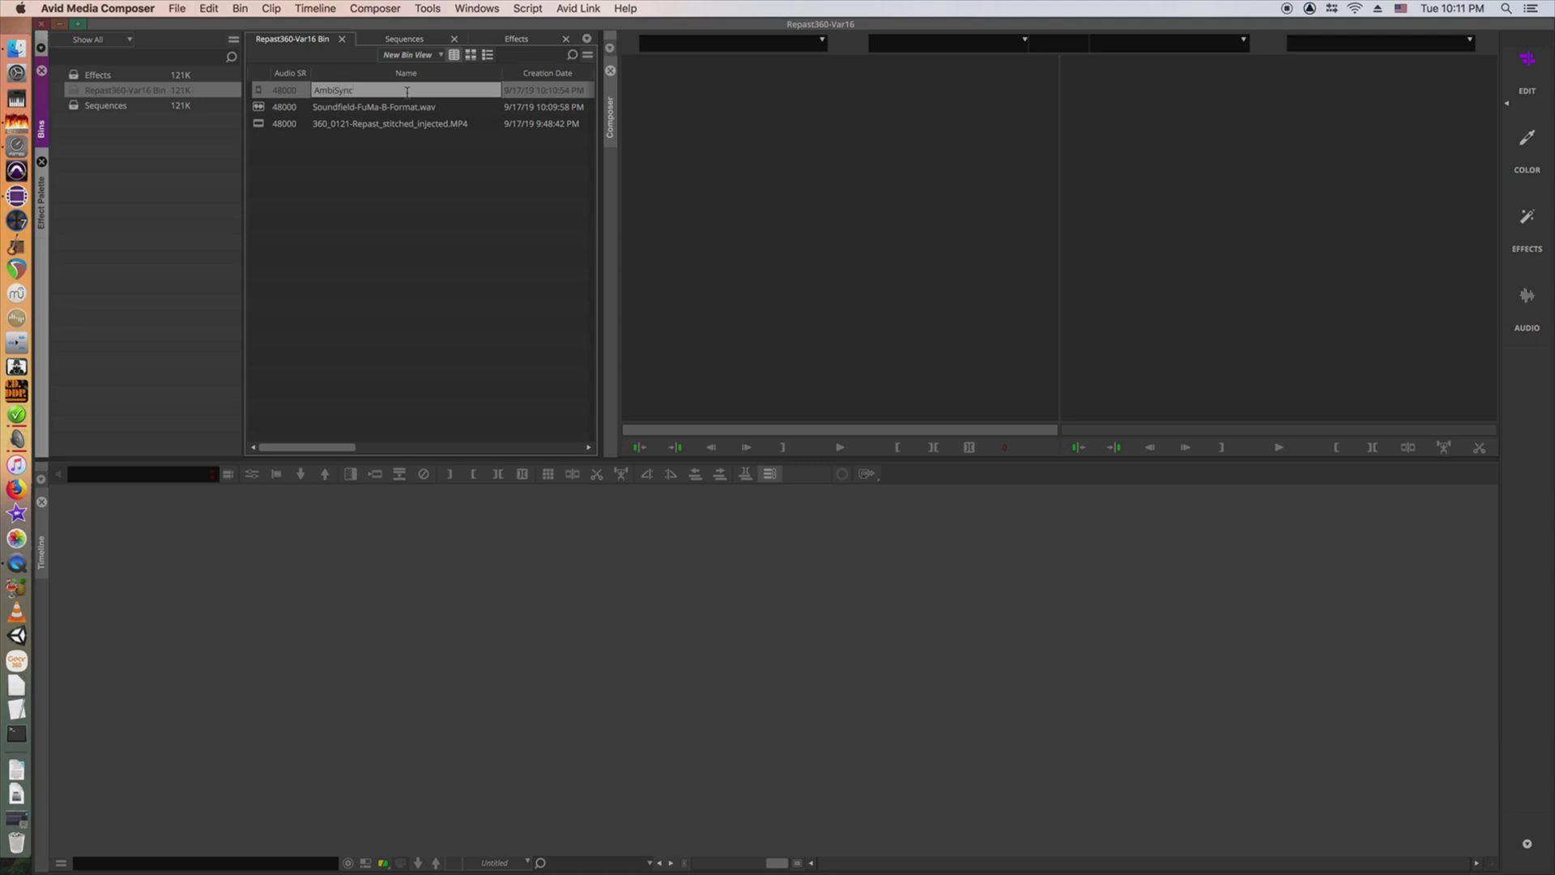
key("Return")
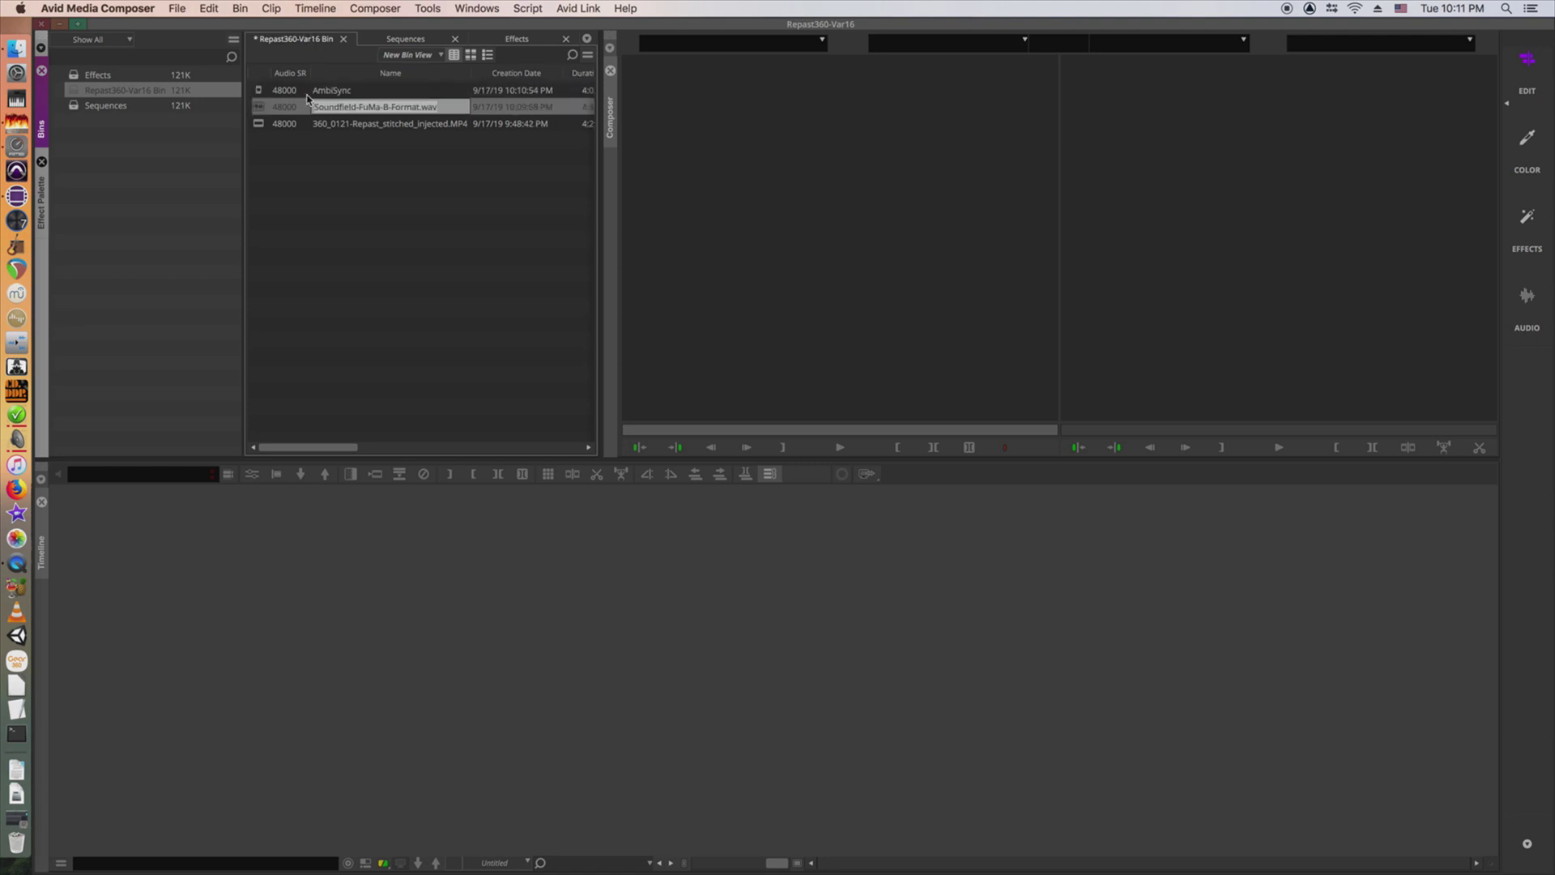
- Load AmbiSync in the source monitor and show it in the timeline with audio waveforms displayed
double_click(258, 91)
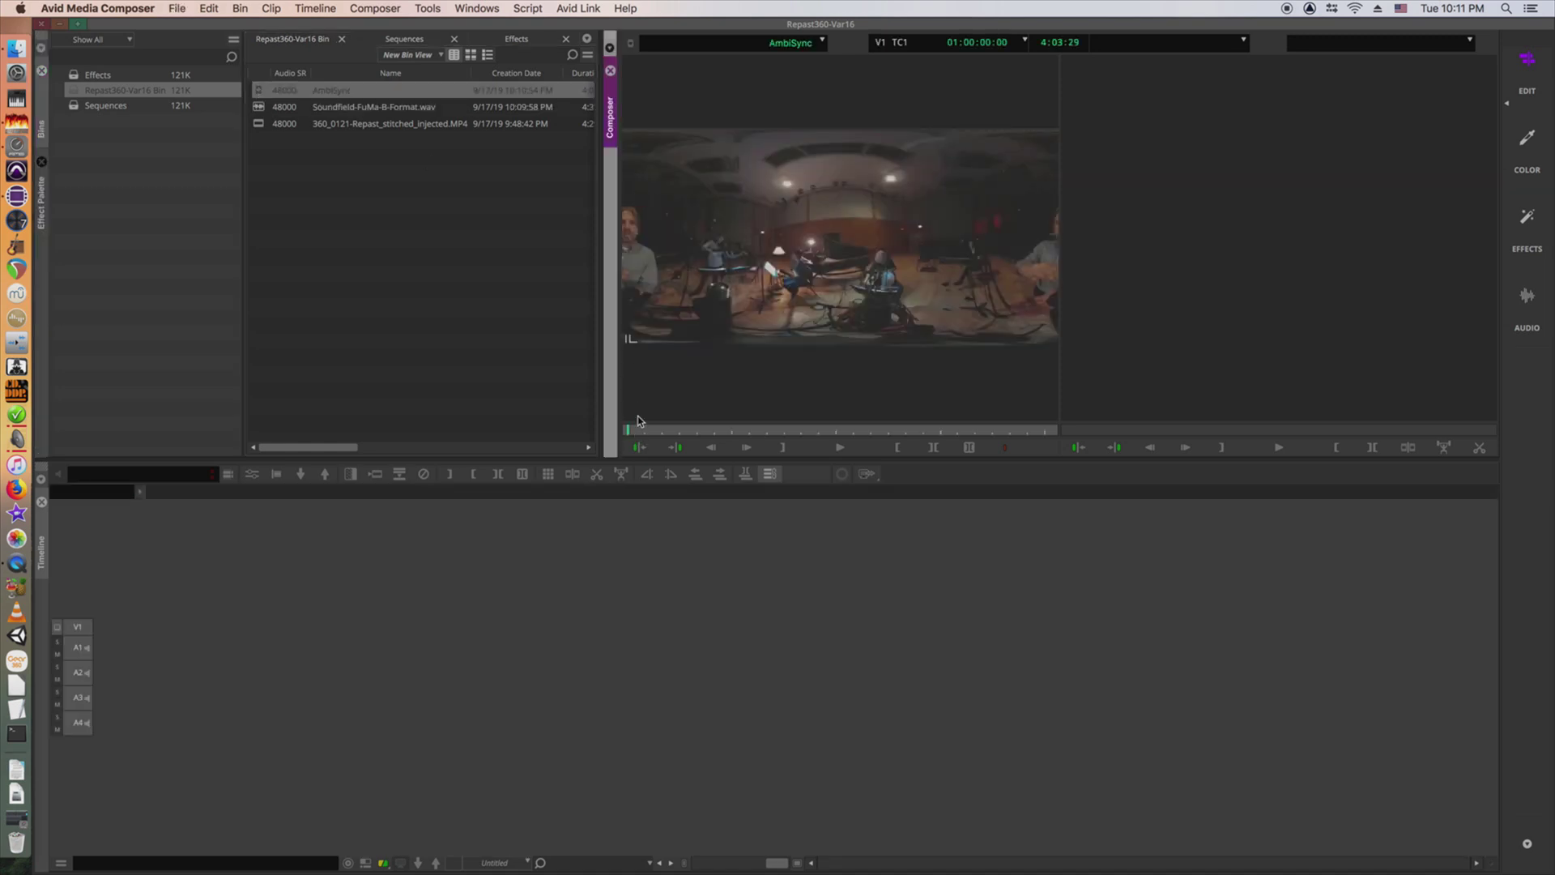
left_click(366, 863)
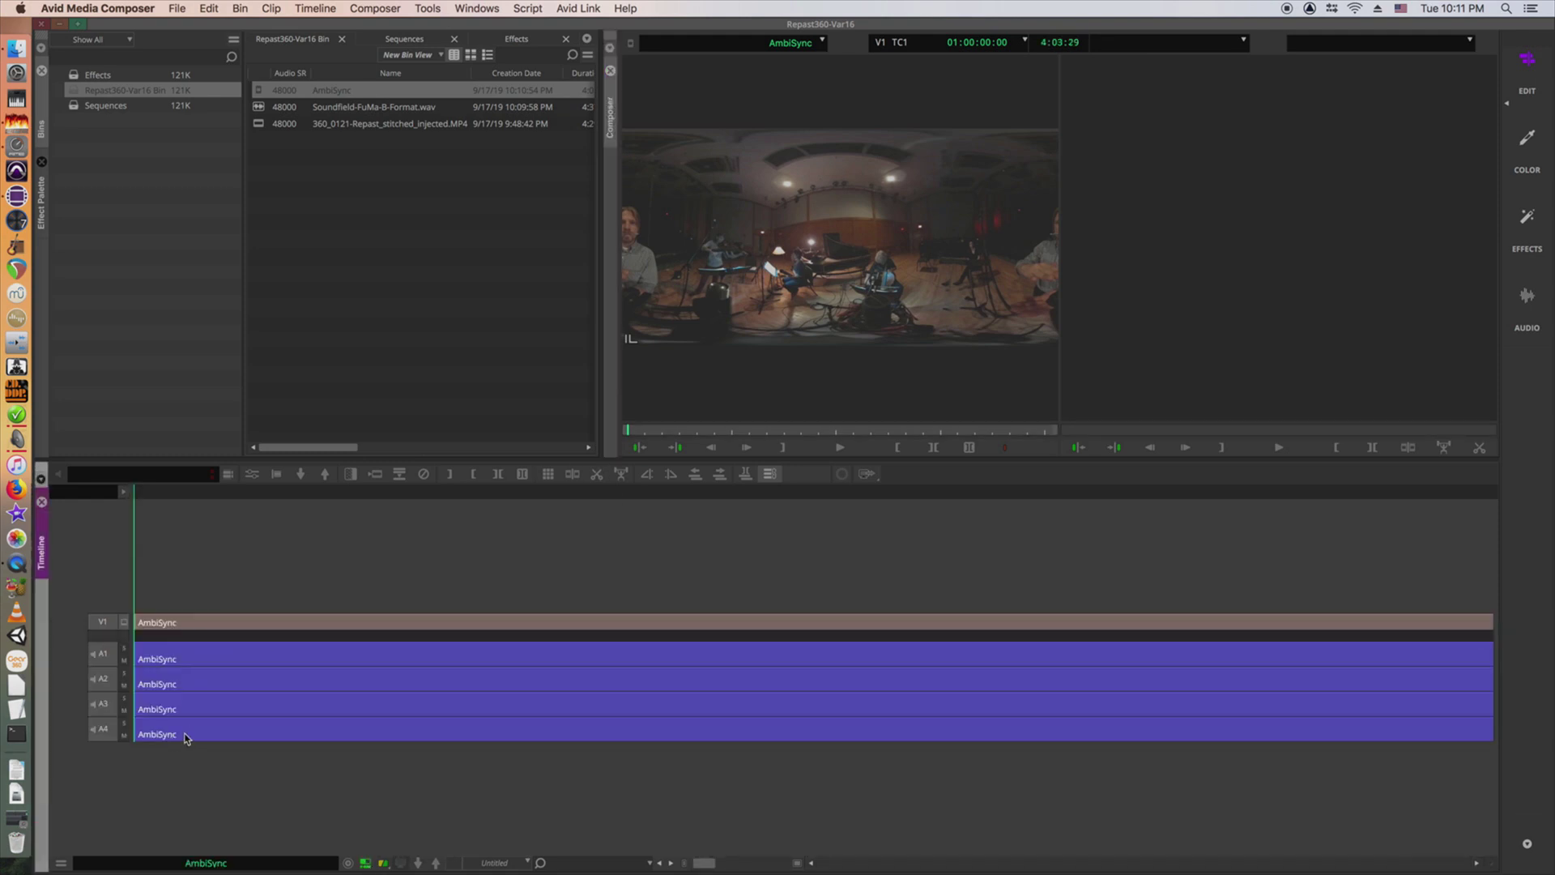
left_click(61, 865)
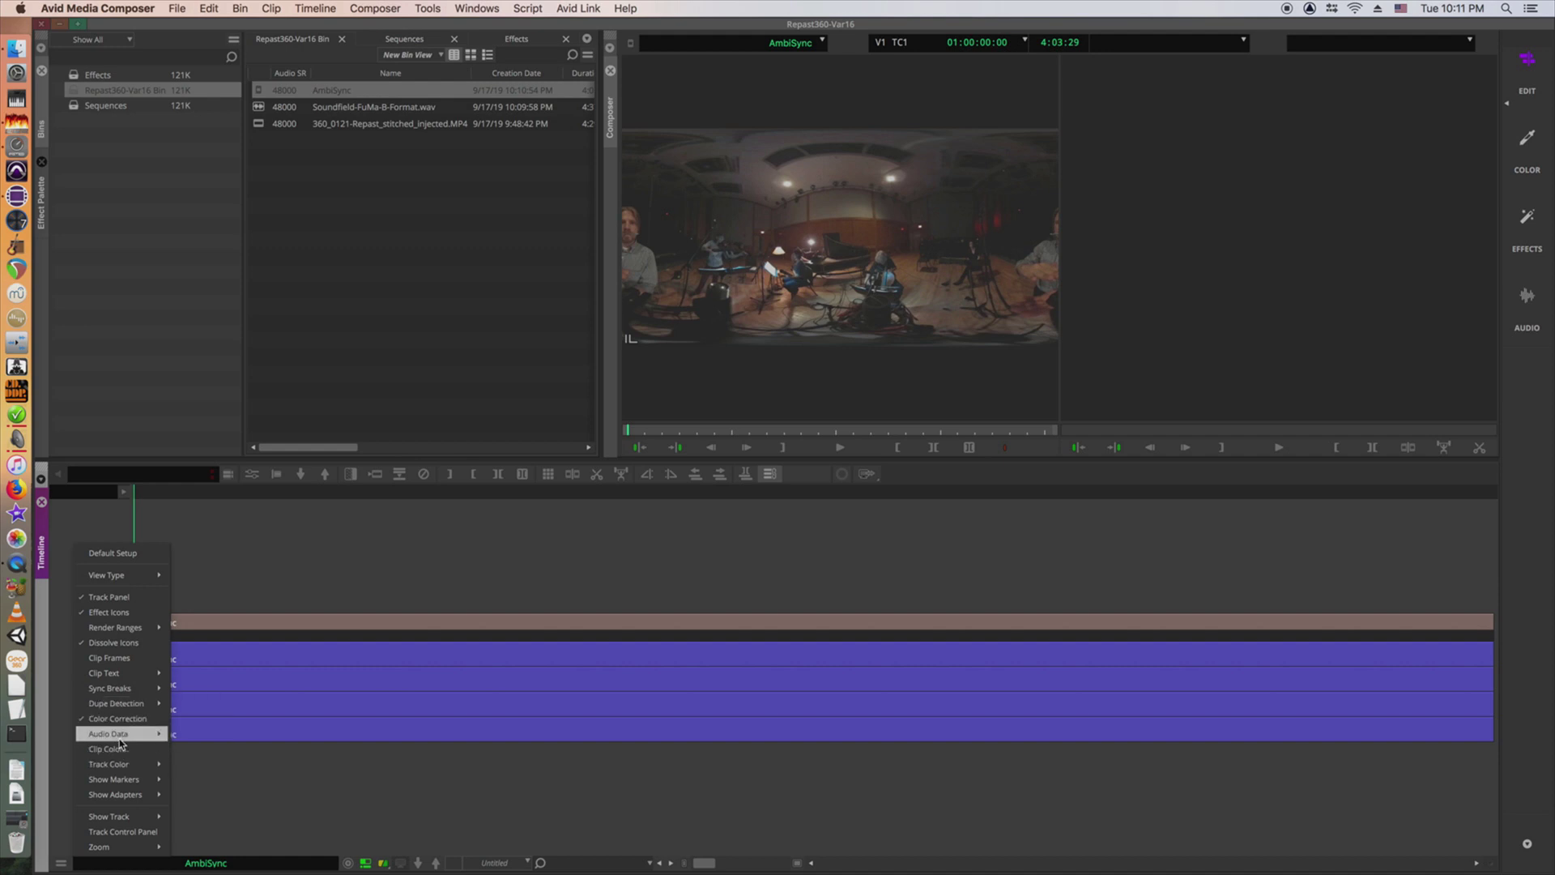
mouse_move(131, 767)
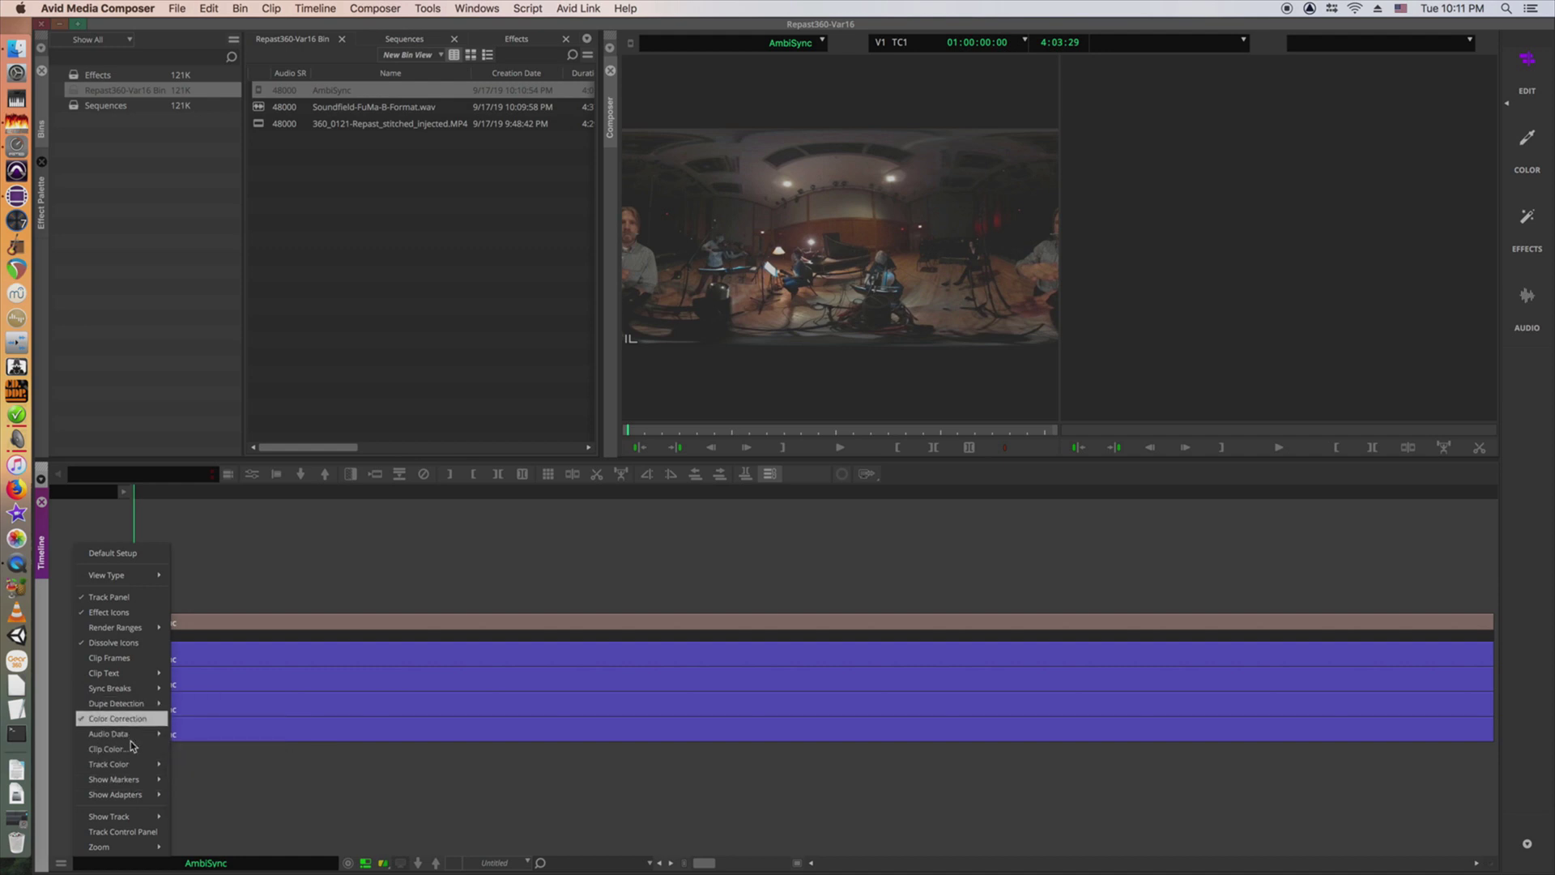
mouse_move(132, 735)
left_click(202, 748)
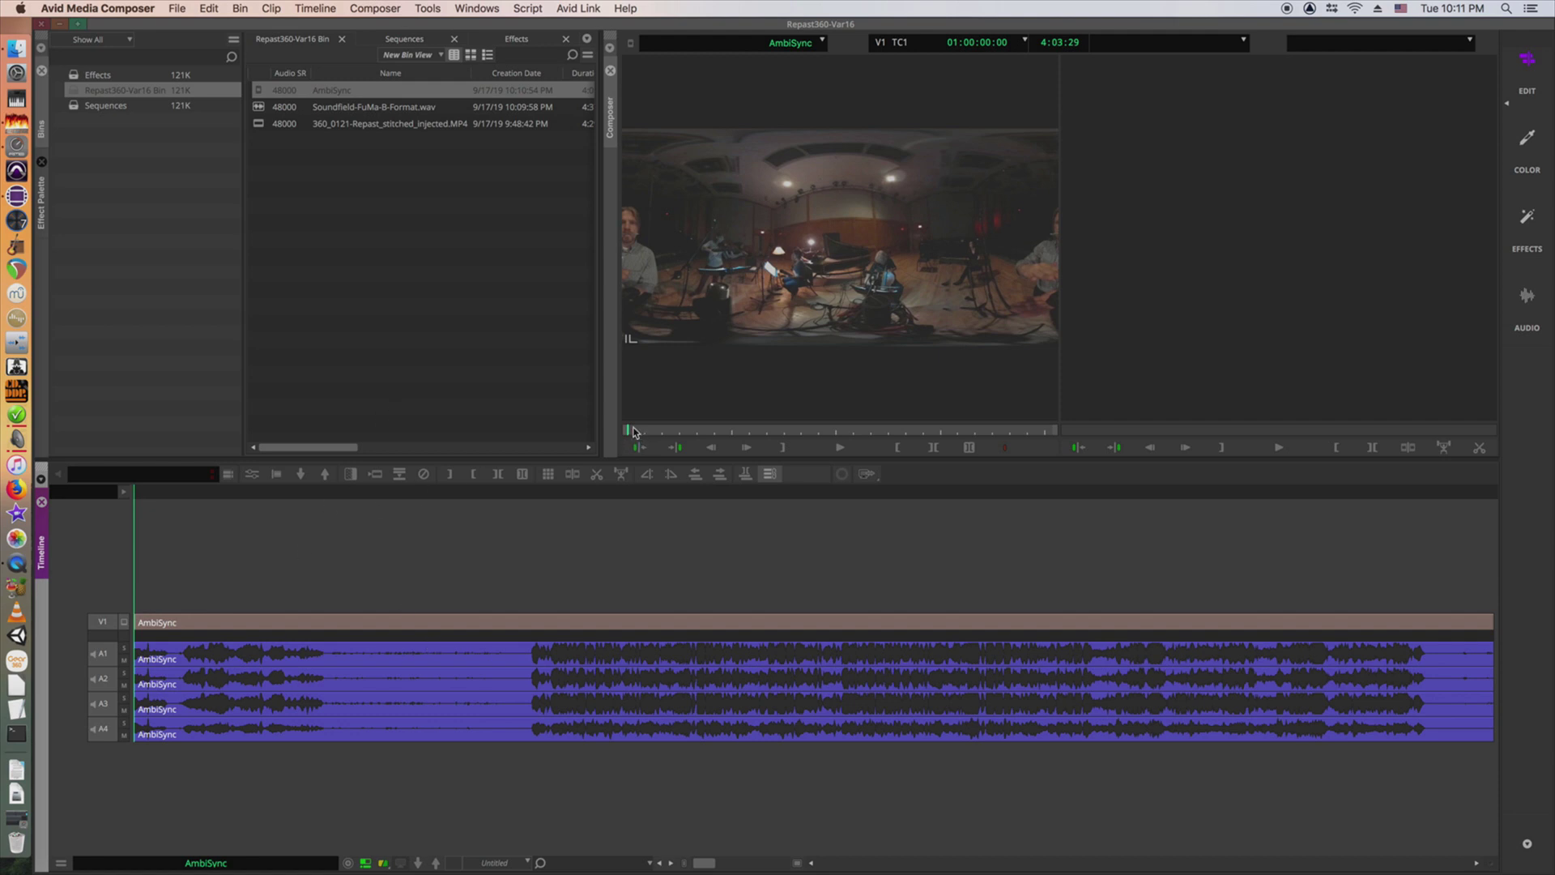
- Play AmbiSync from just before the main music section to check the audio and video sync
left_click(517, 626)
key("space")
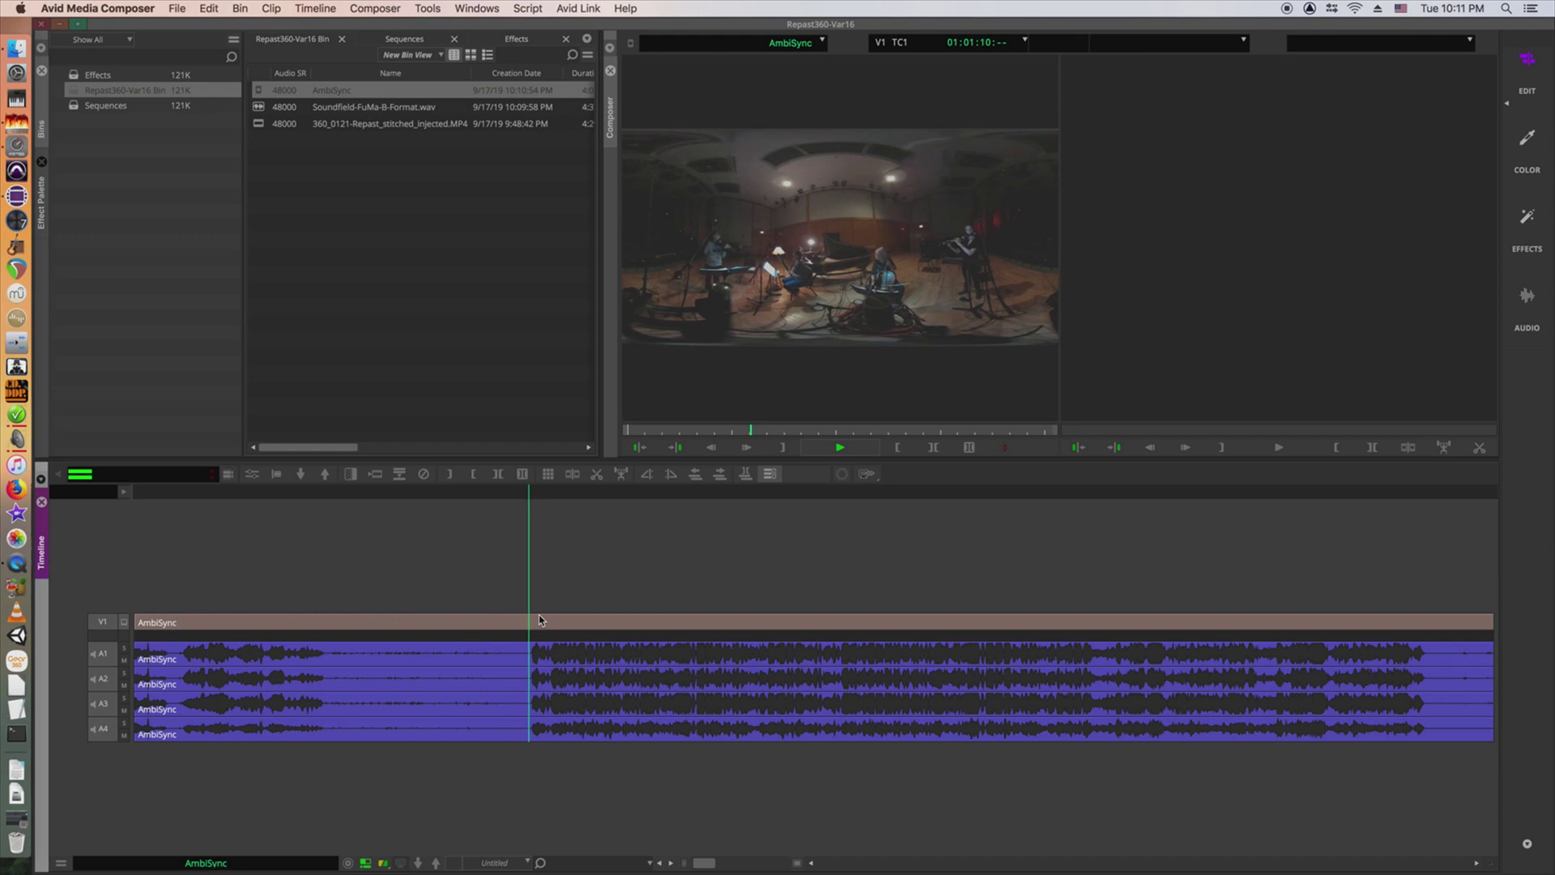
key("space")
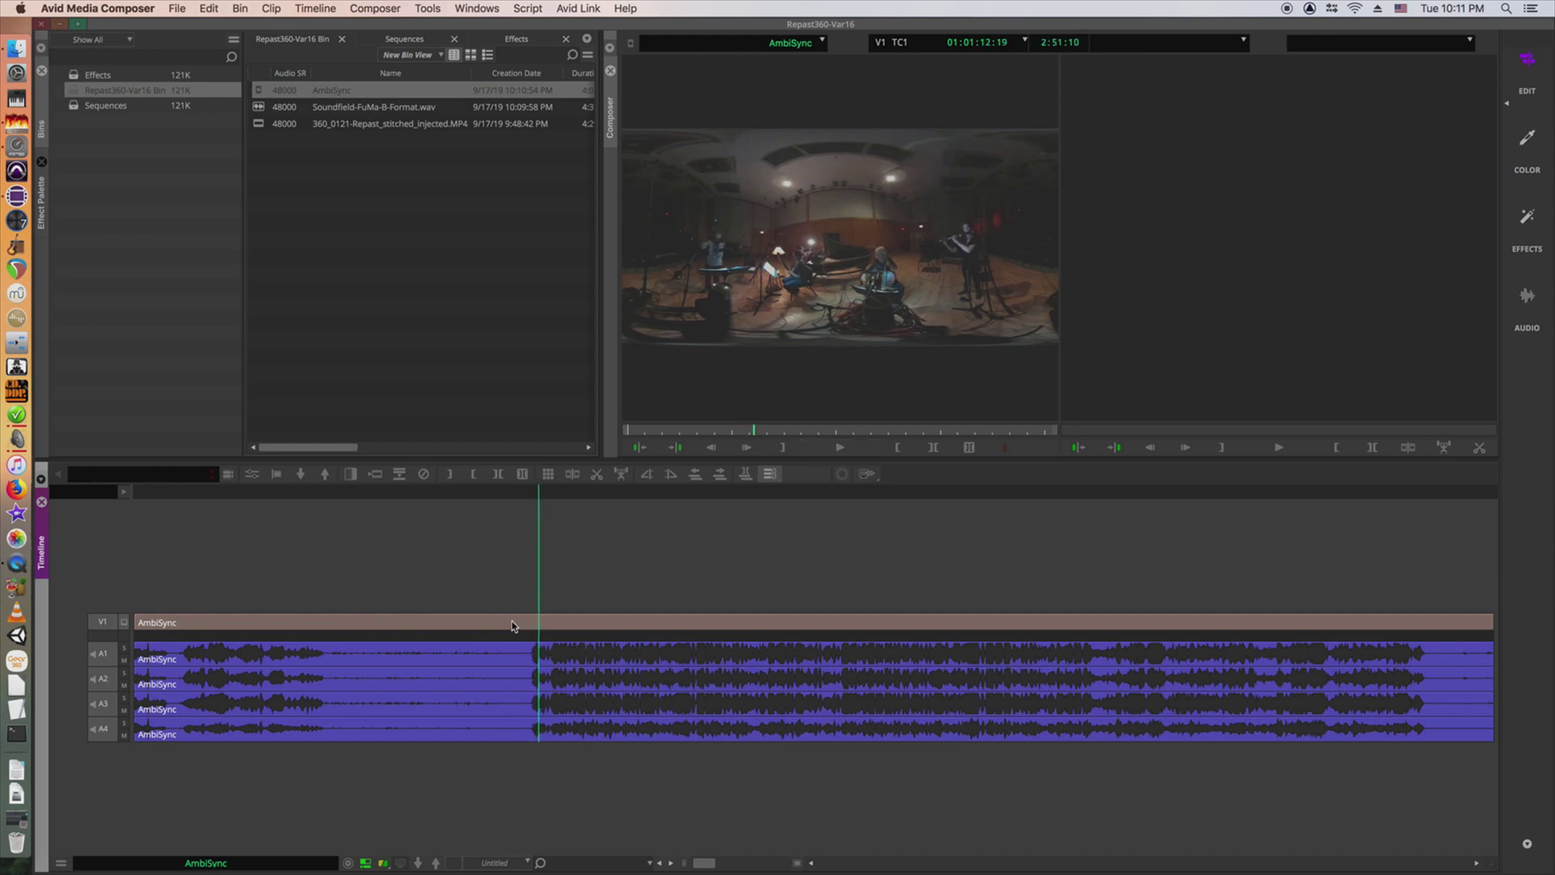
- Play AmbiSync around the start of the main music and mark an IN point just before it, at about 01:01:10
key("space")
key("space")
left_click(520, 624)
left_click(521, 623)
key("space")
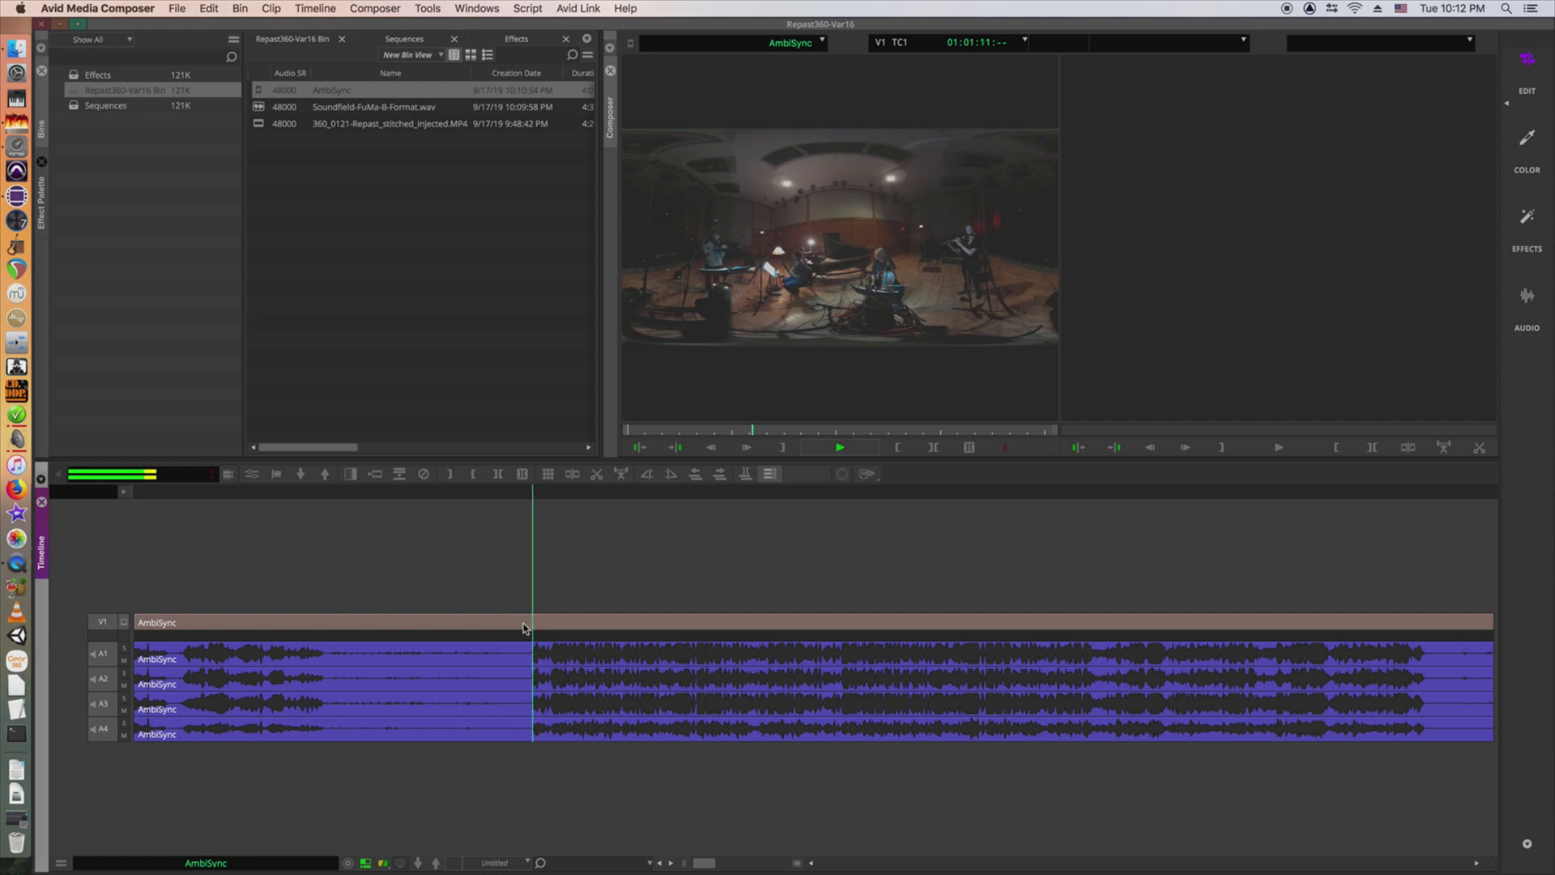
key("space")
left_click(525, 624)
key("space")
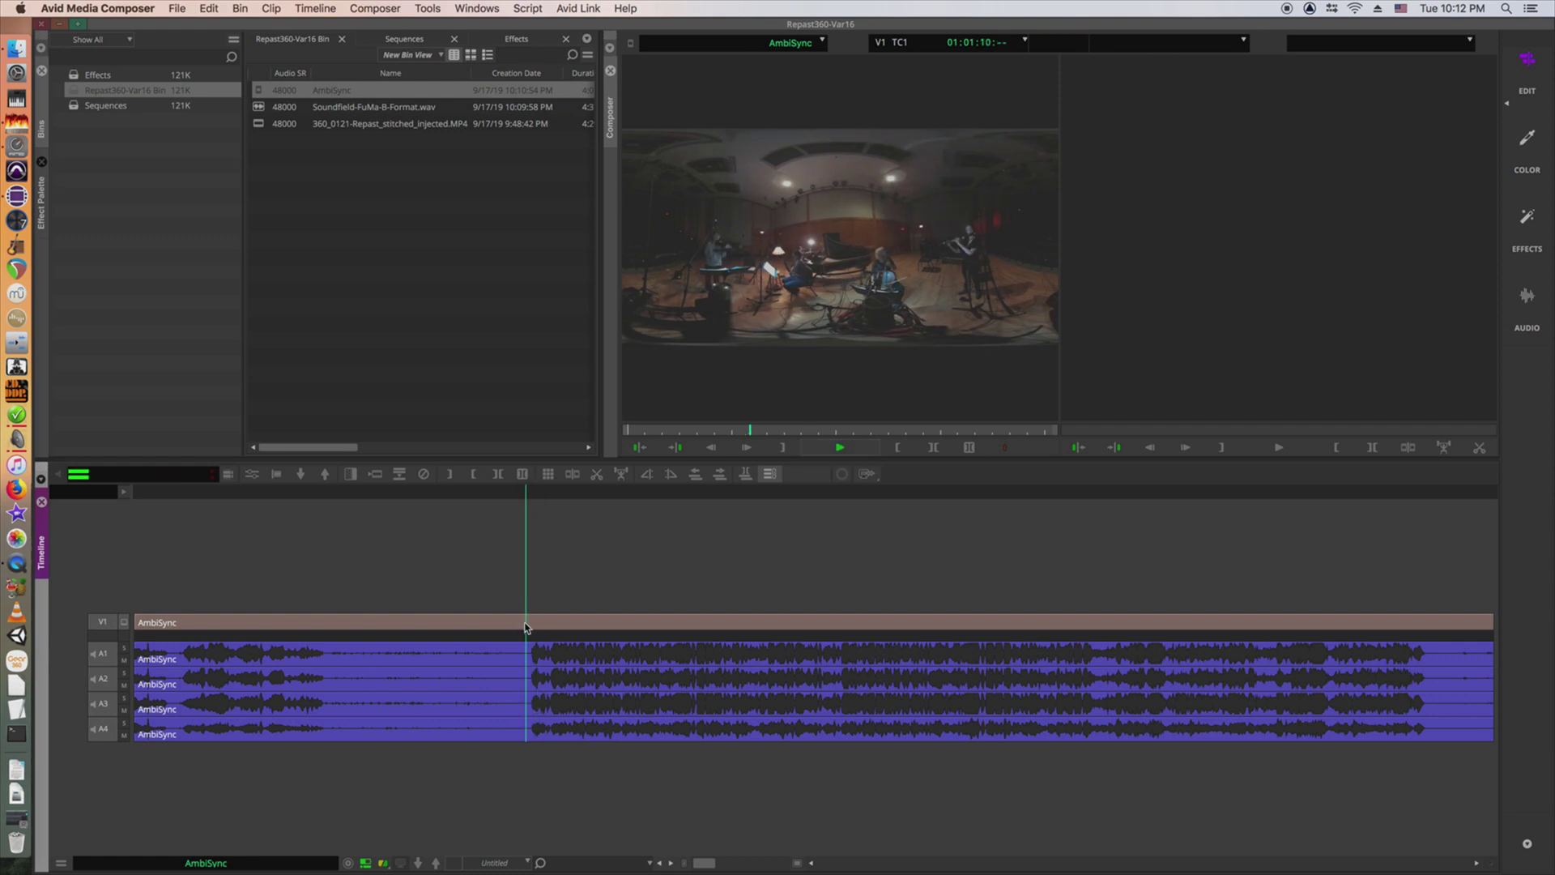
left_click(525, 627)
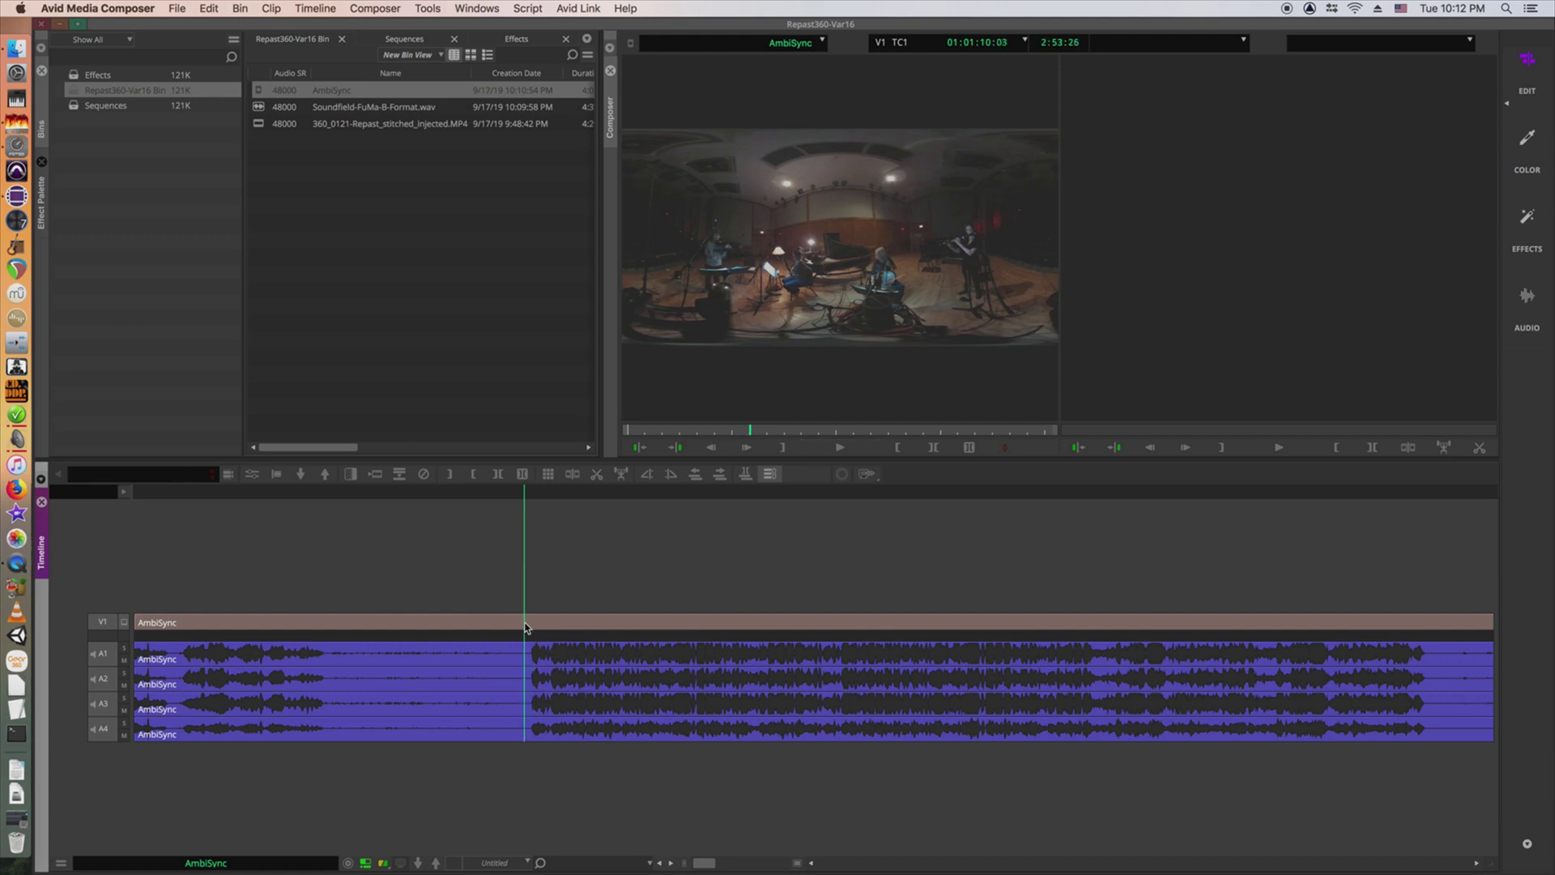
key("i")
- Mark an OUT point in AmbiSync just after the main music ends, at 01:03:55:27
left_click(1415, 629)
key("space")
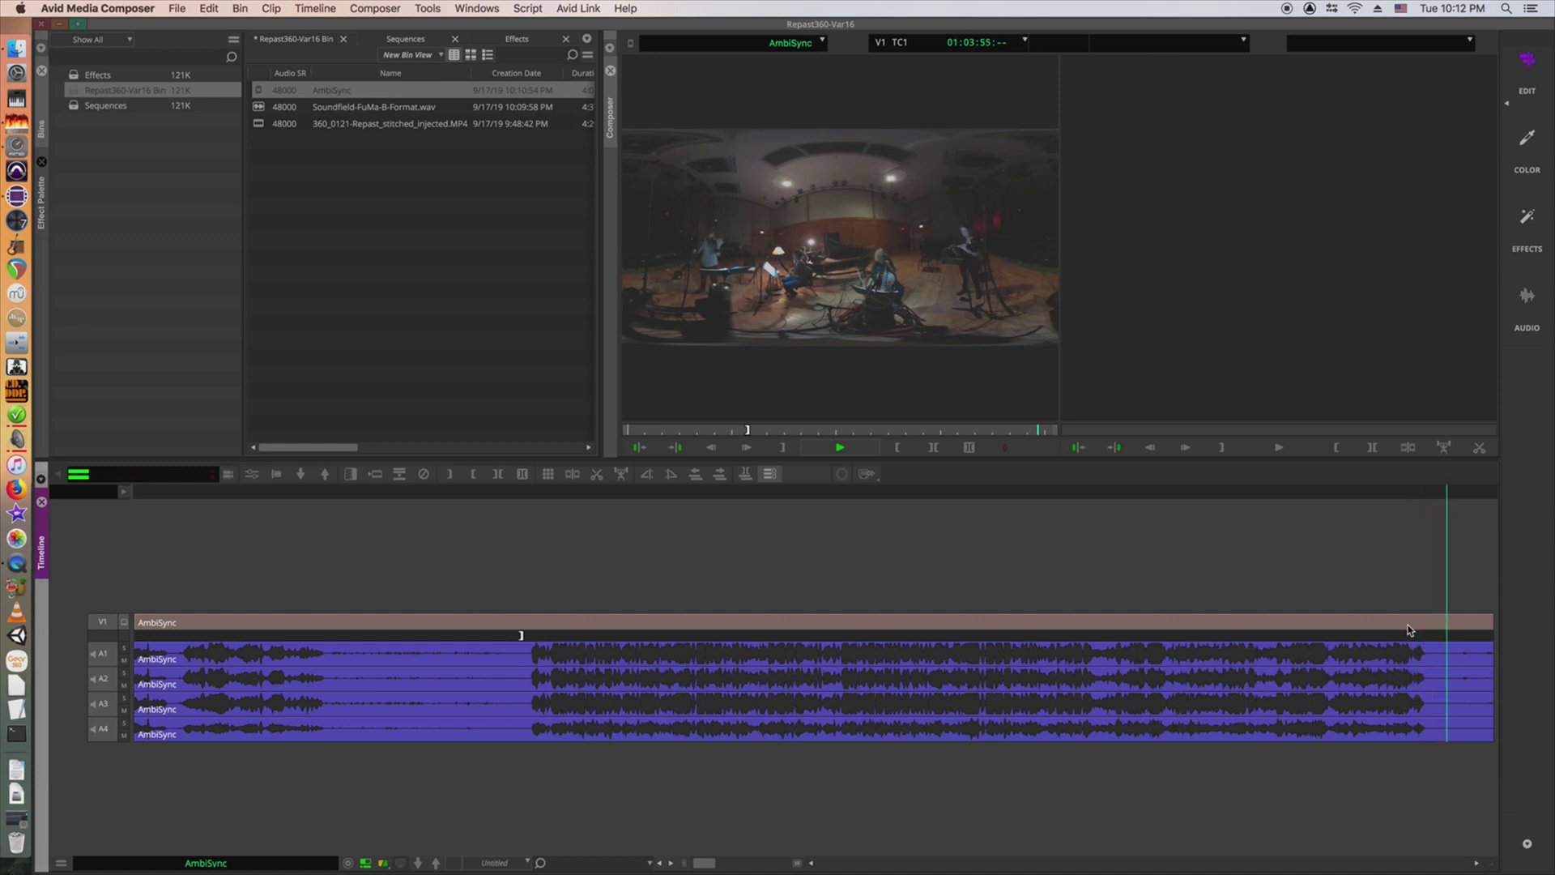
key("i")
key("space")
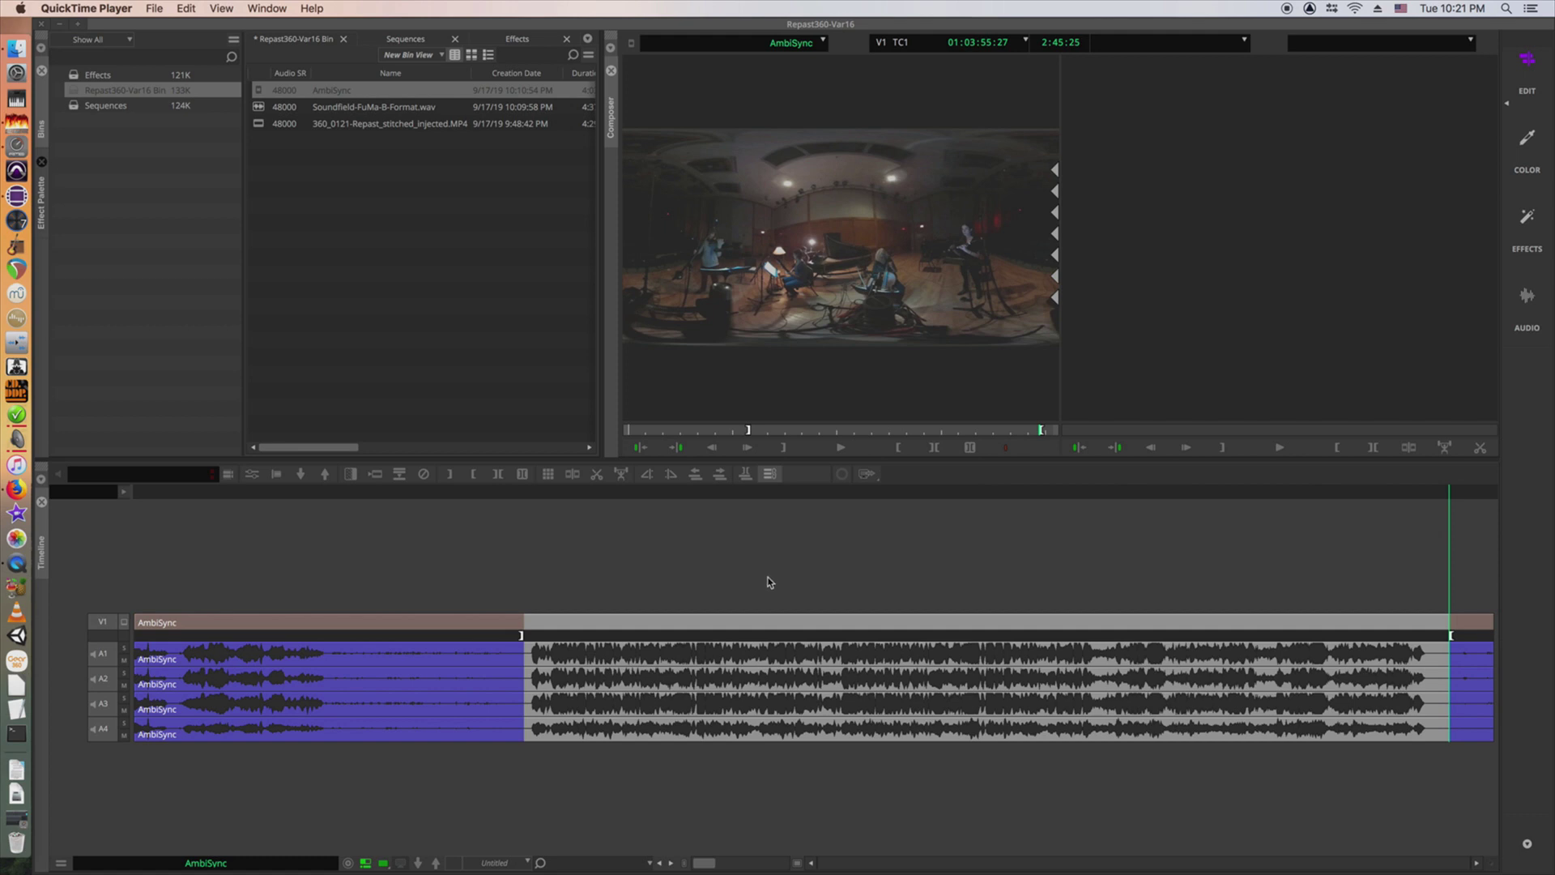
- Create a new sequence in the Sequences bin, name it Repast360-Var16 and save the bin
right_click(769, 582)
mouse_move(892, 441)
left_click(956, 442)
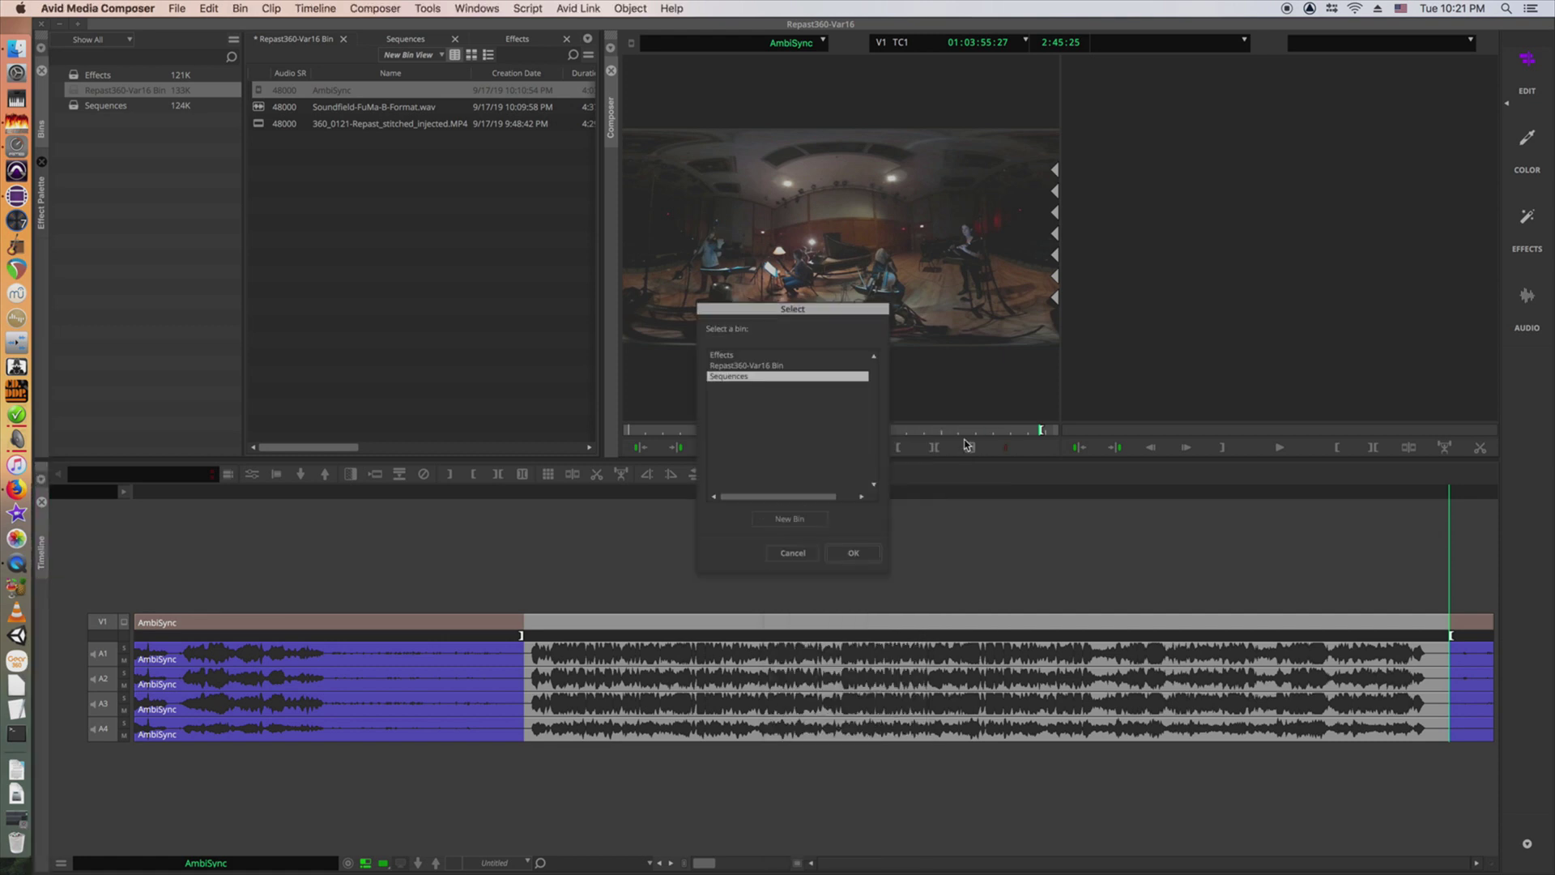
left_click(861, 555)
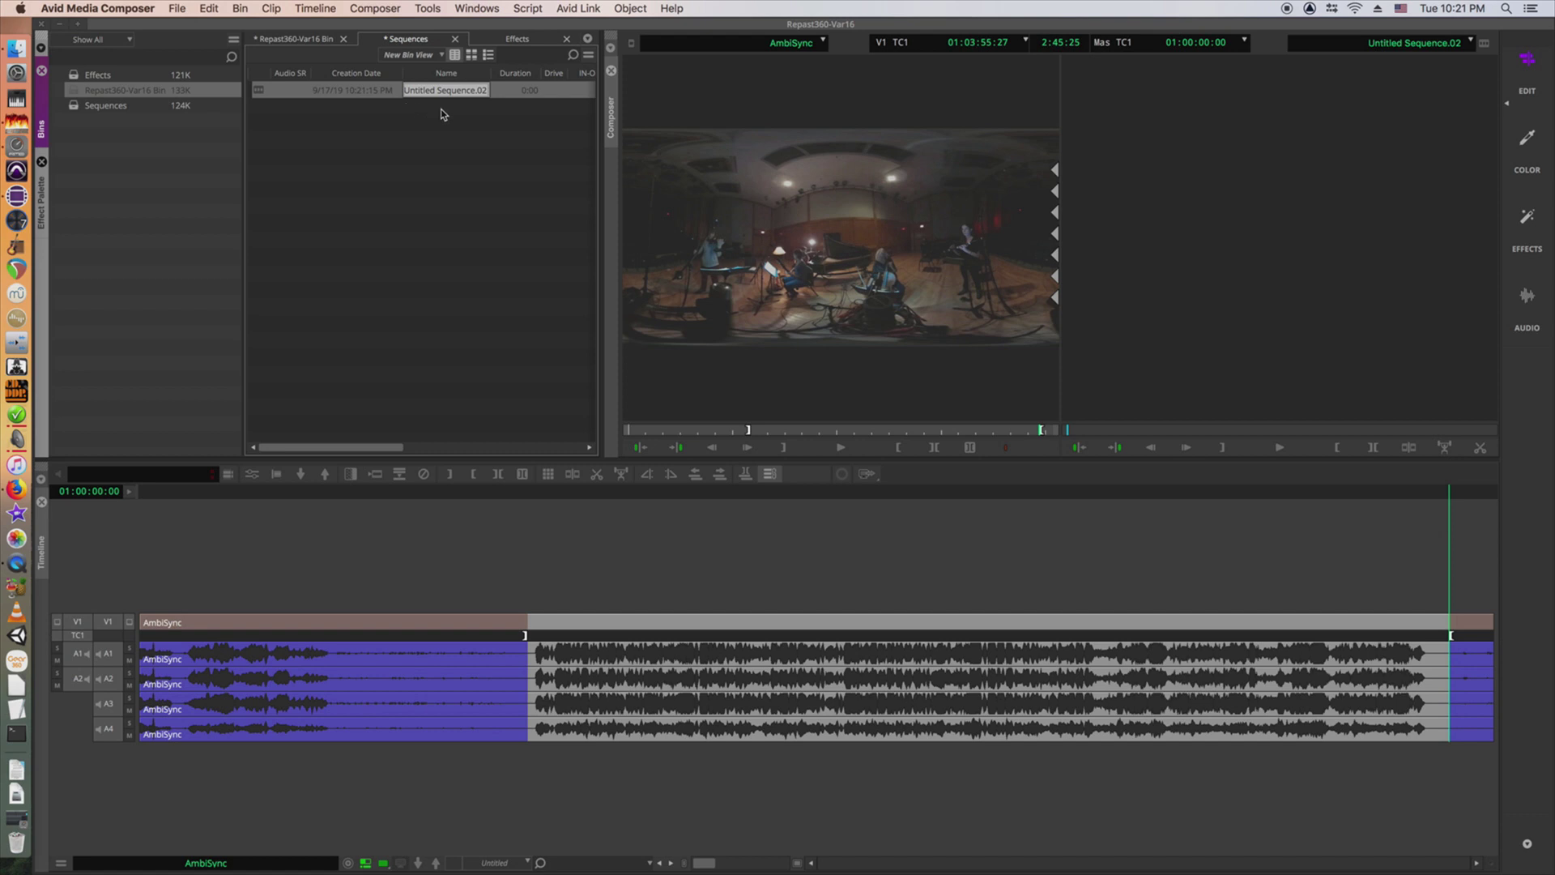
type("Repast360-Var16")
left_click(444, 114)
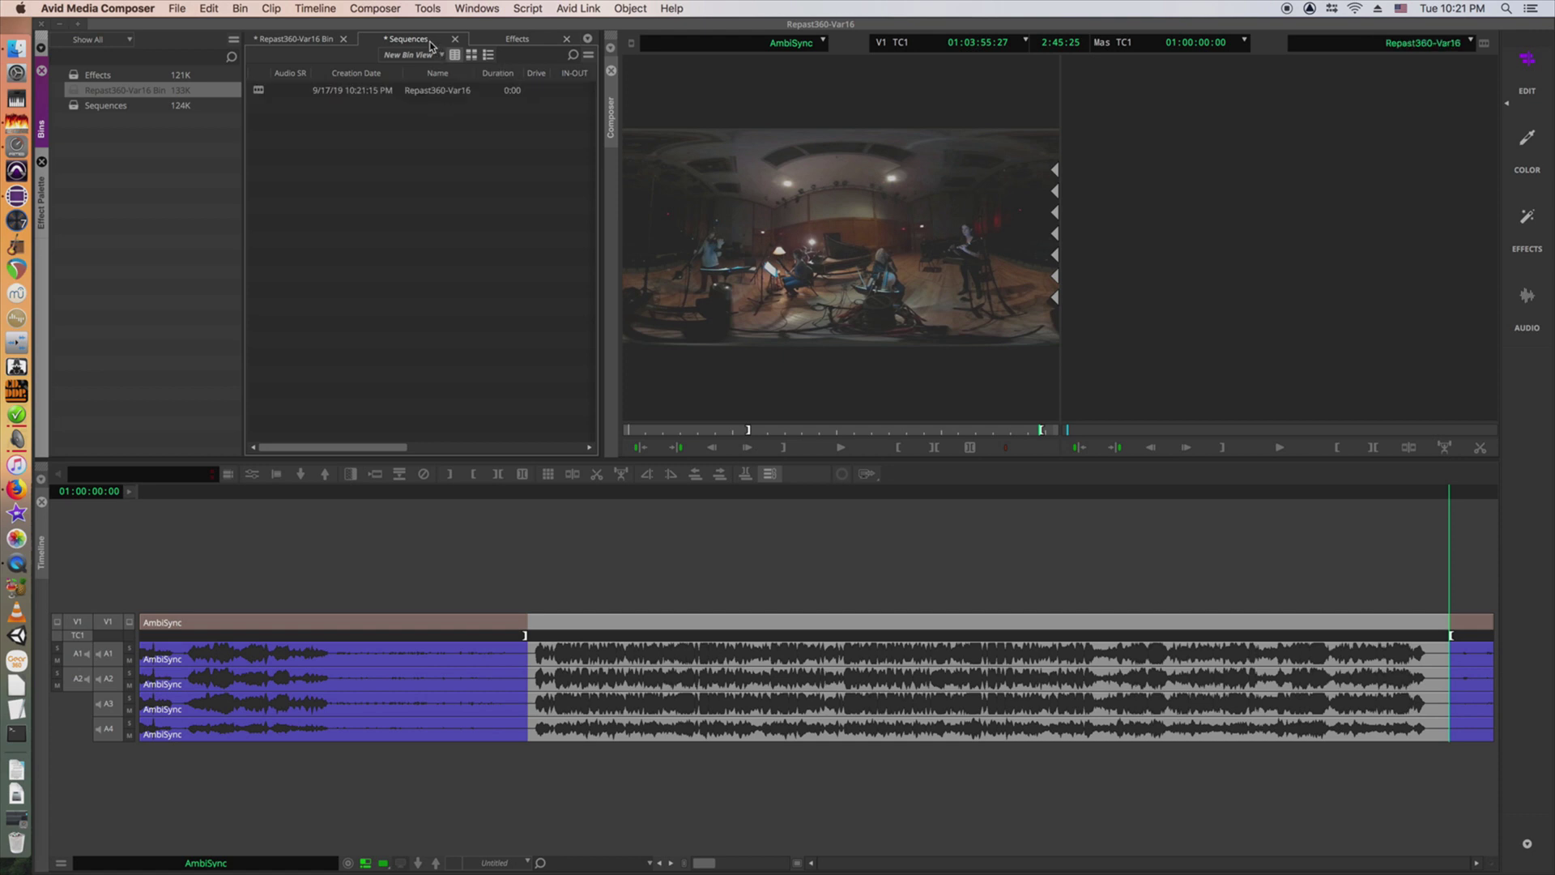
key("super+s")
- Show the sequence in the timeline and splice the marked section of AmbiSync into it
left_click(366, 863)
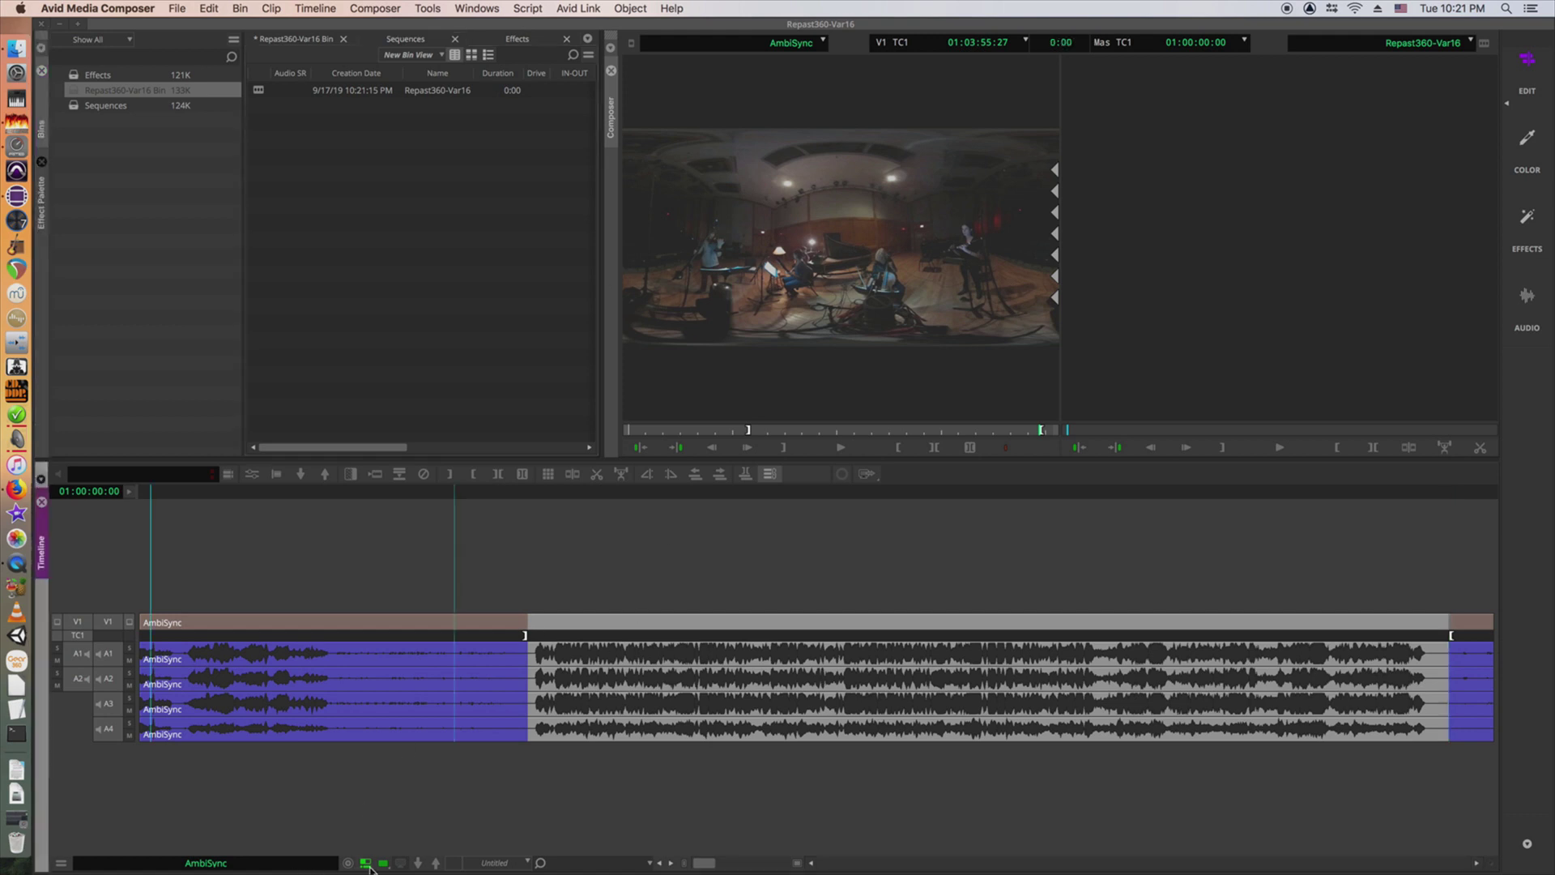
left_click(772, 429)
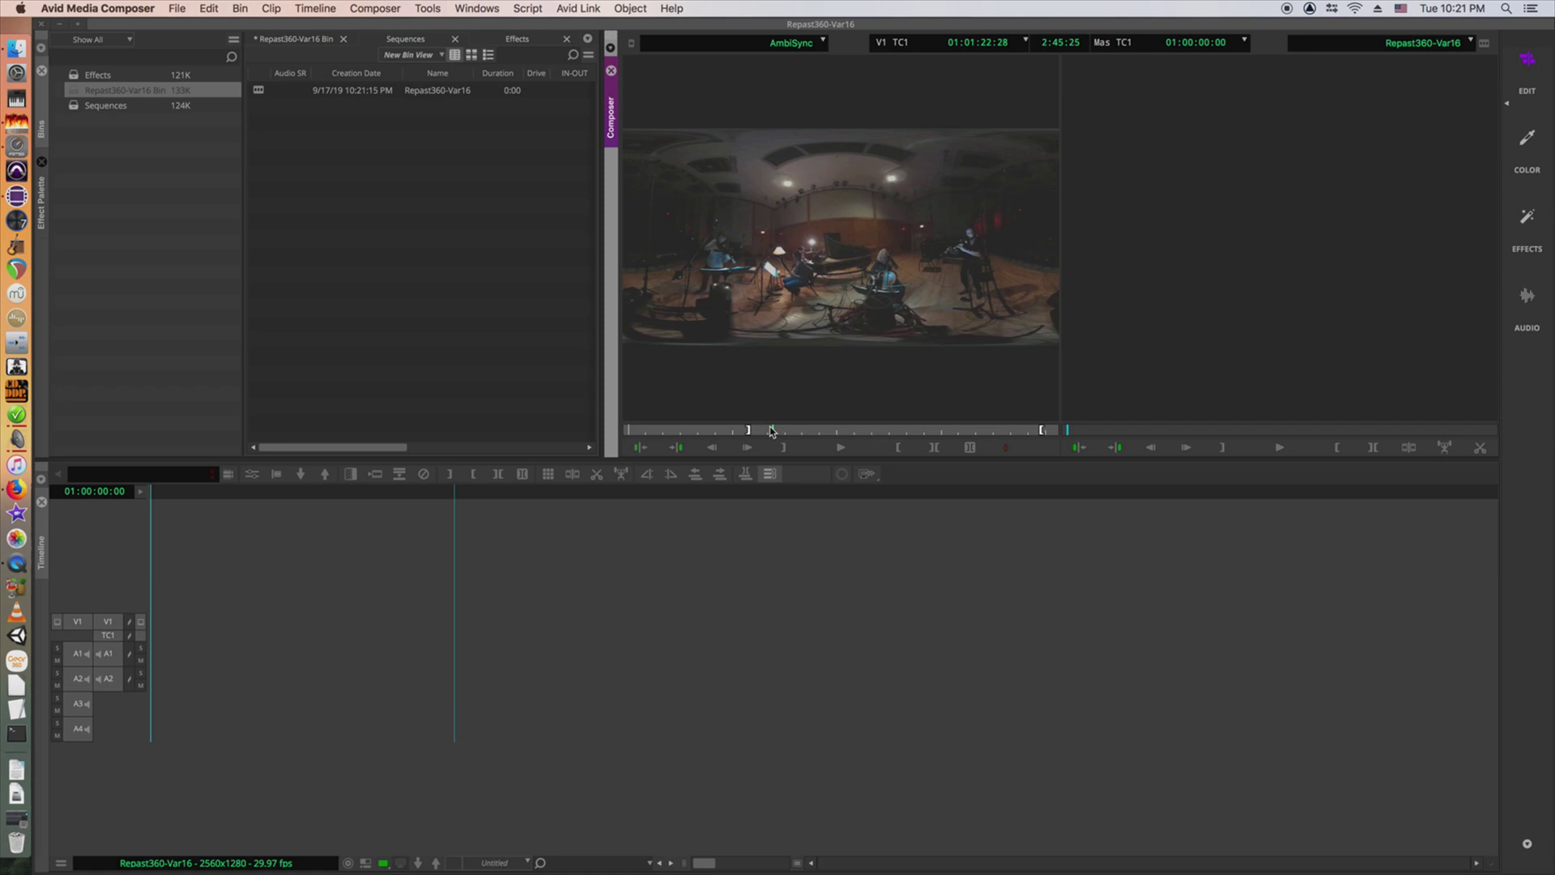
key("v")
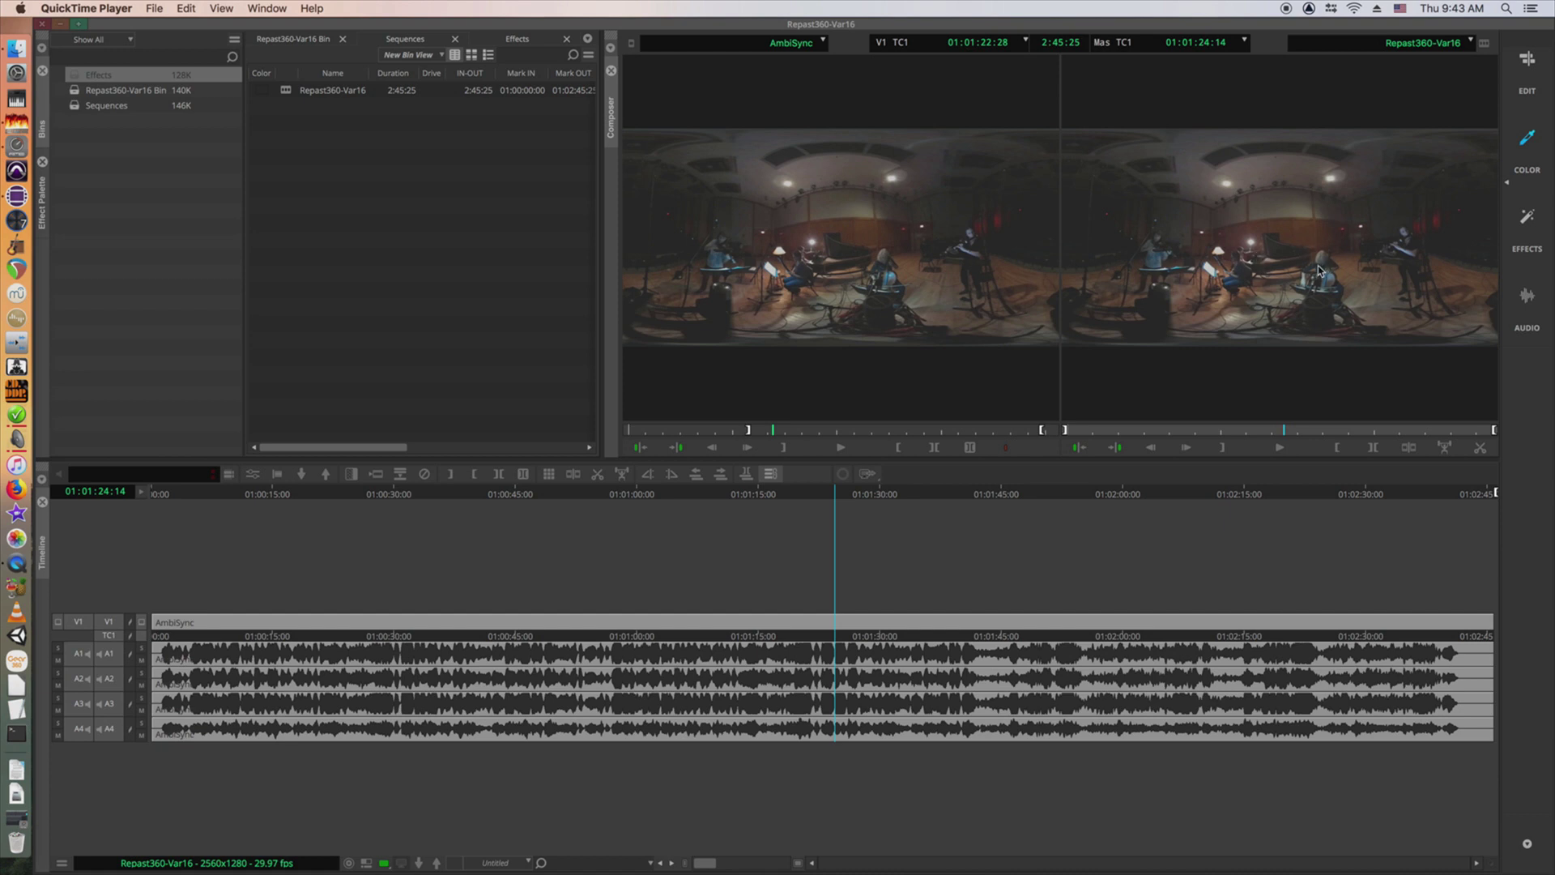
- Switch to the Edit workspace and apply the Color Correction image effect to the AmbiSync clip on V1
left_click(1530, 64)
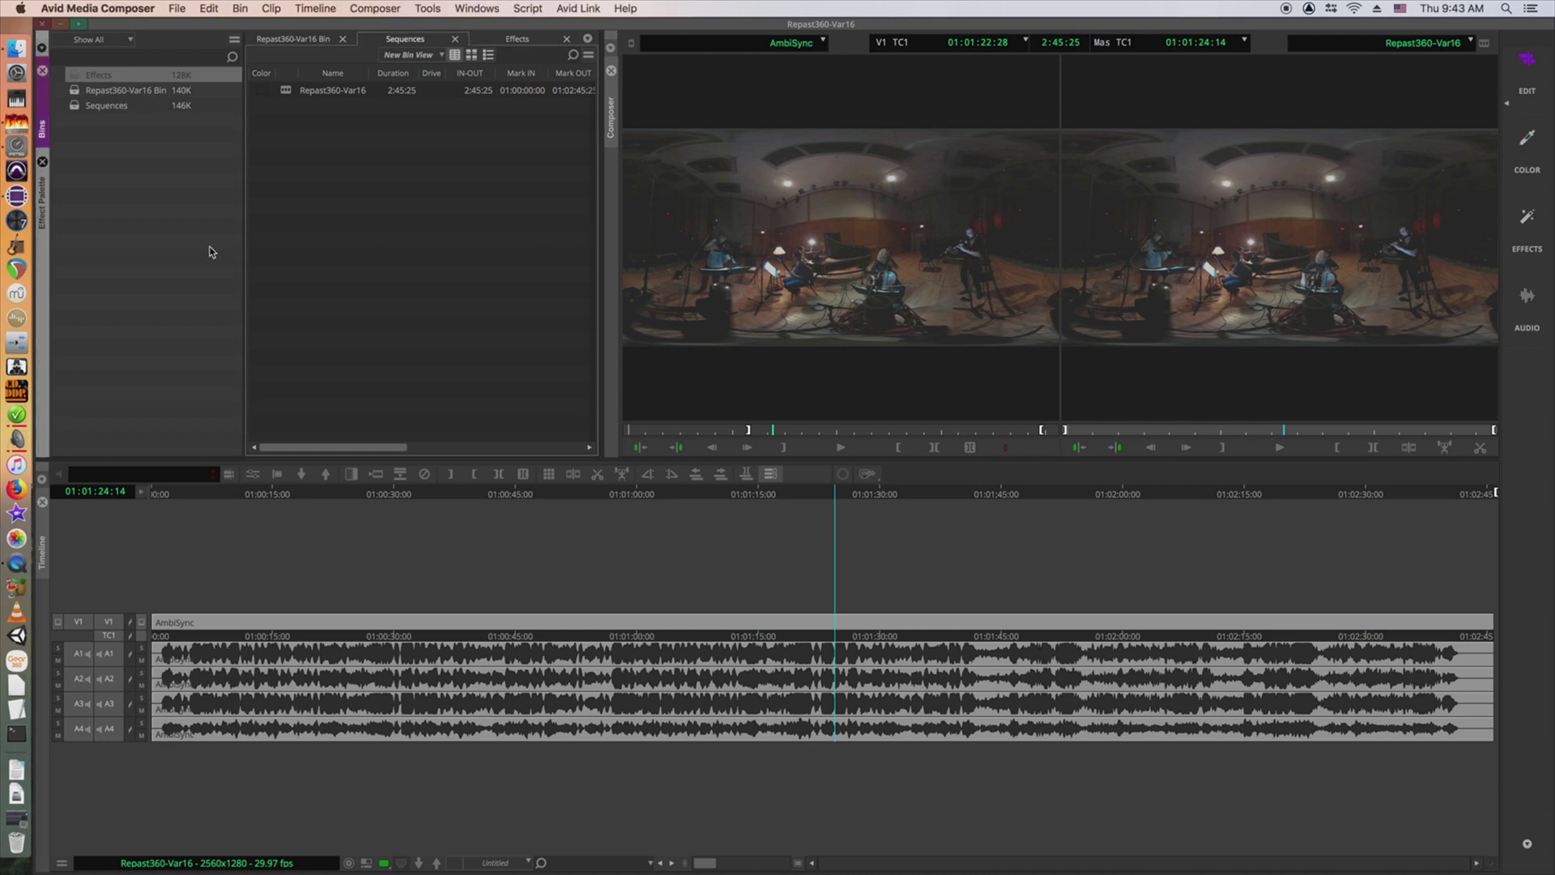
left_click(44, 209)
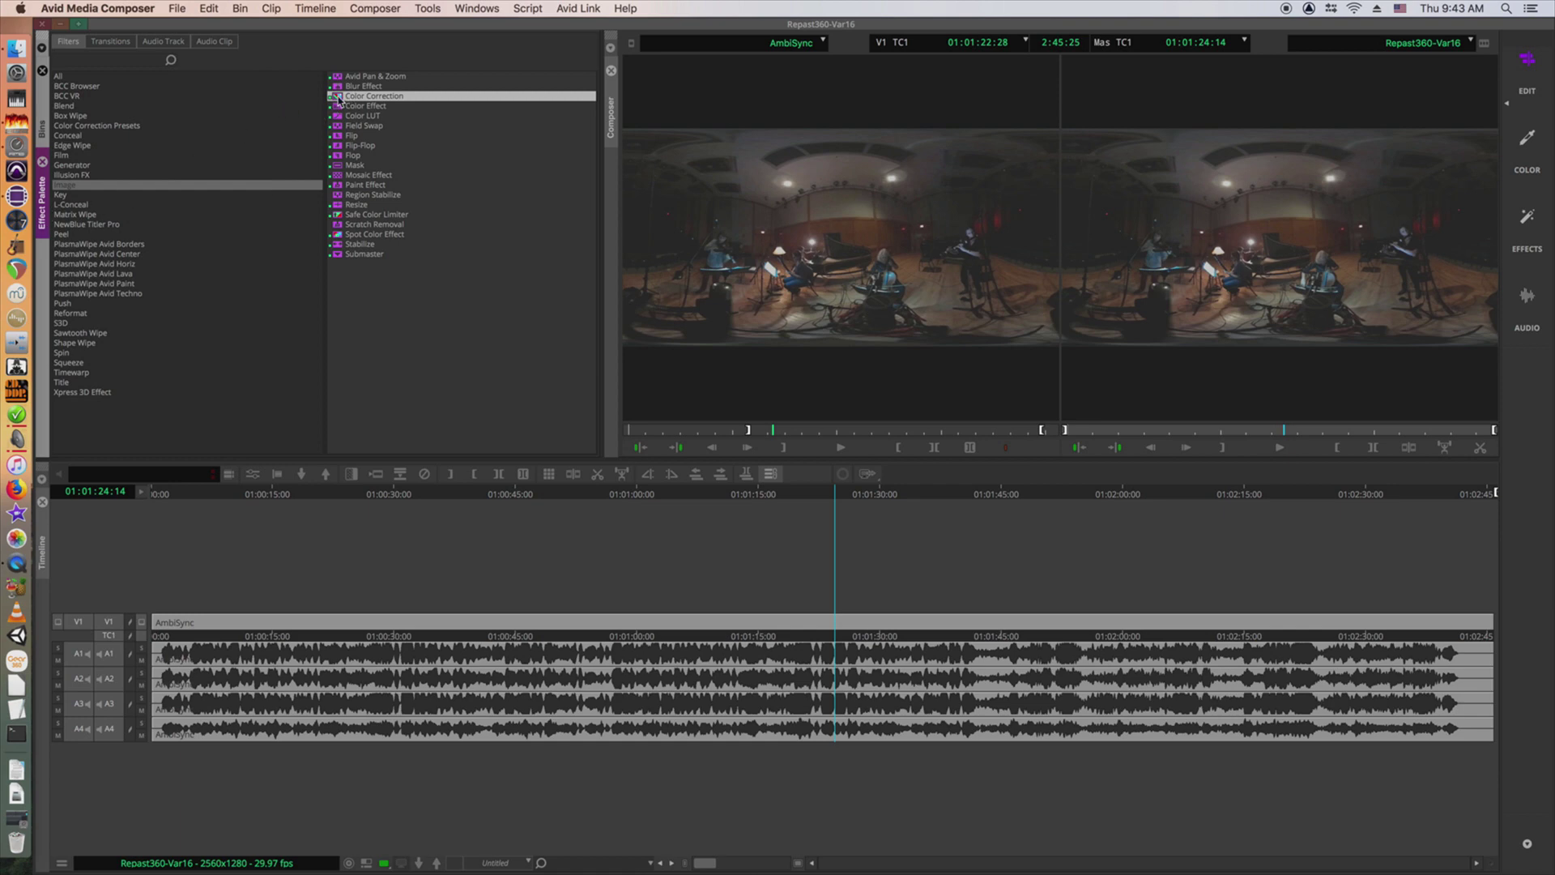
left_click(824, 599)
left_click(822, 621)
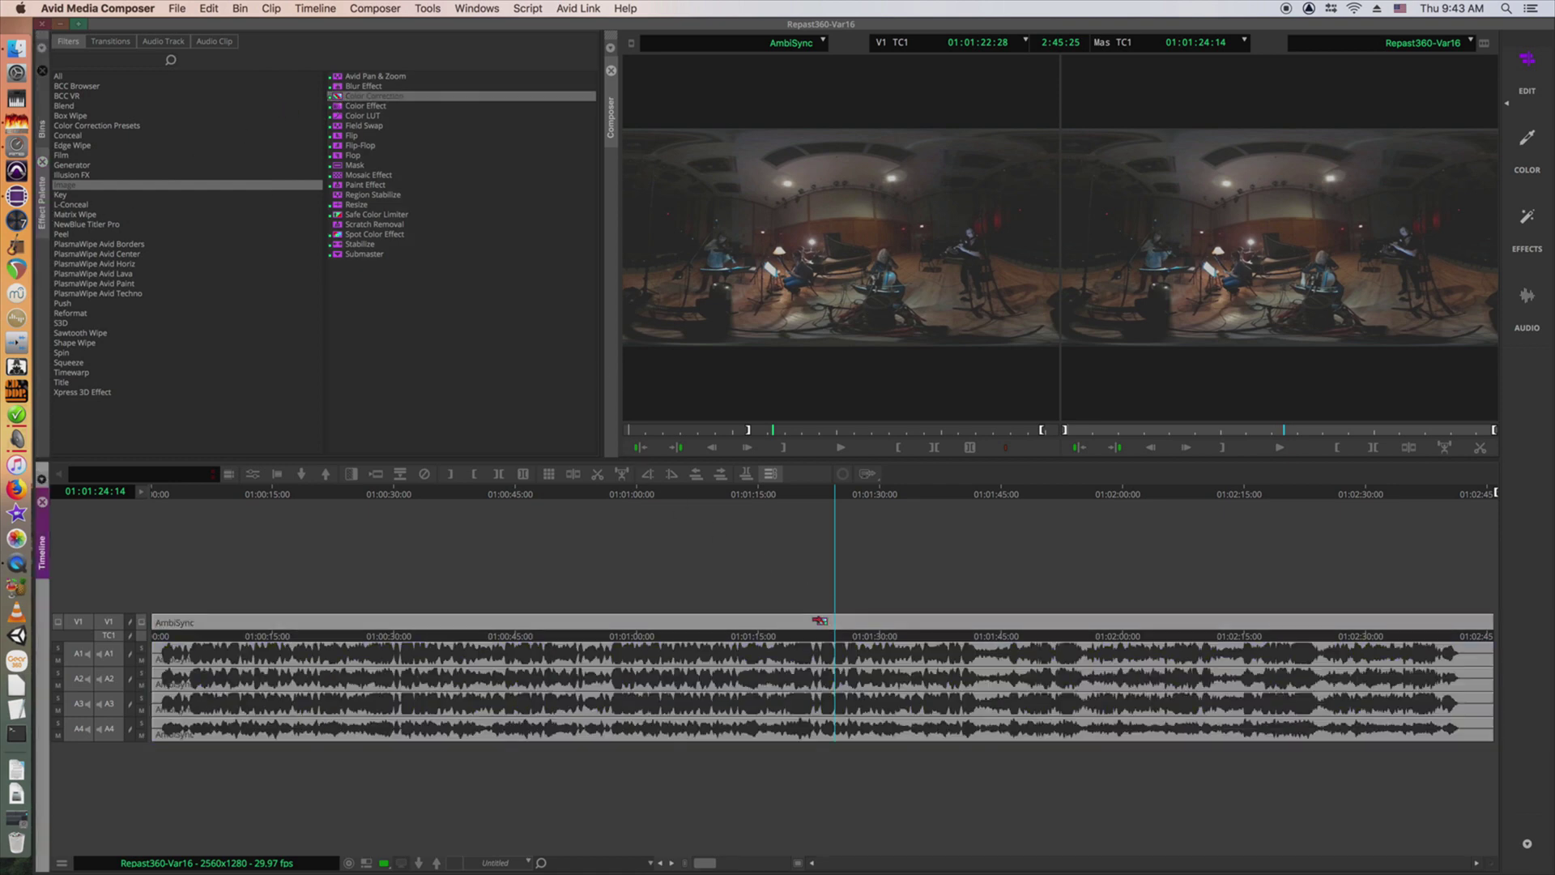
left_click_drag(820, 620, 822, 620)
- In the Effect Editor, set the Color Correction's Base HSL master brightness to 10.13
left_click(427, 8)
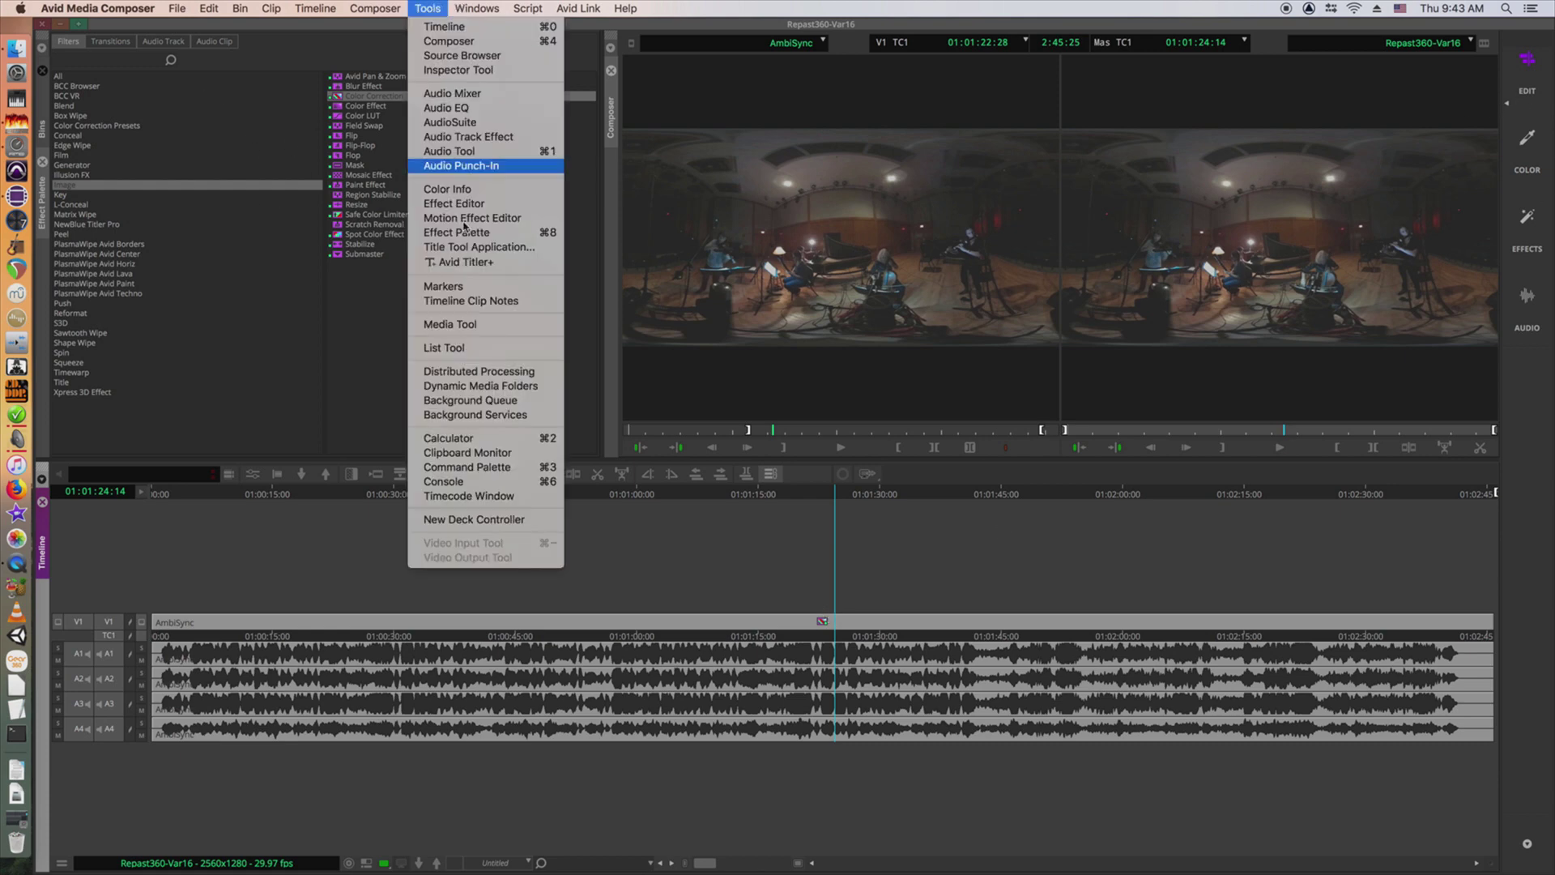
left_click(469, 203)
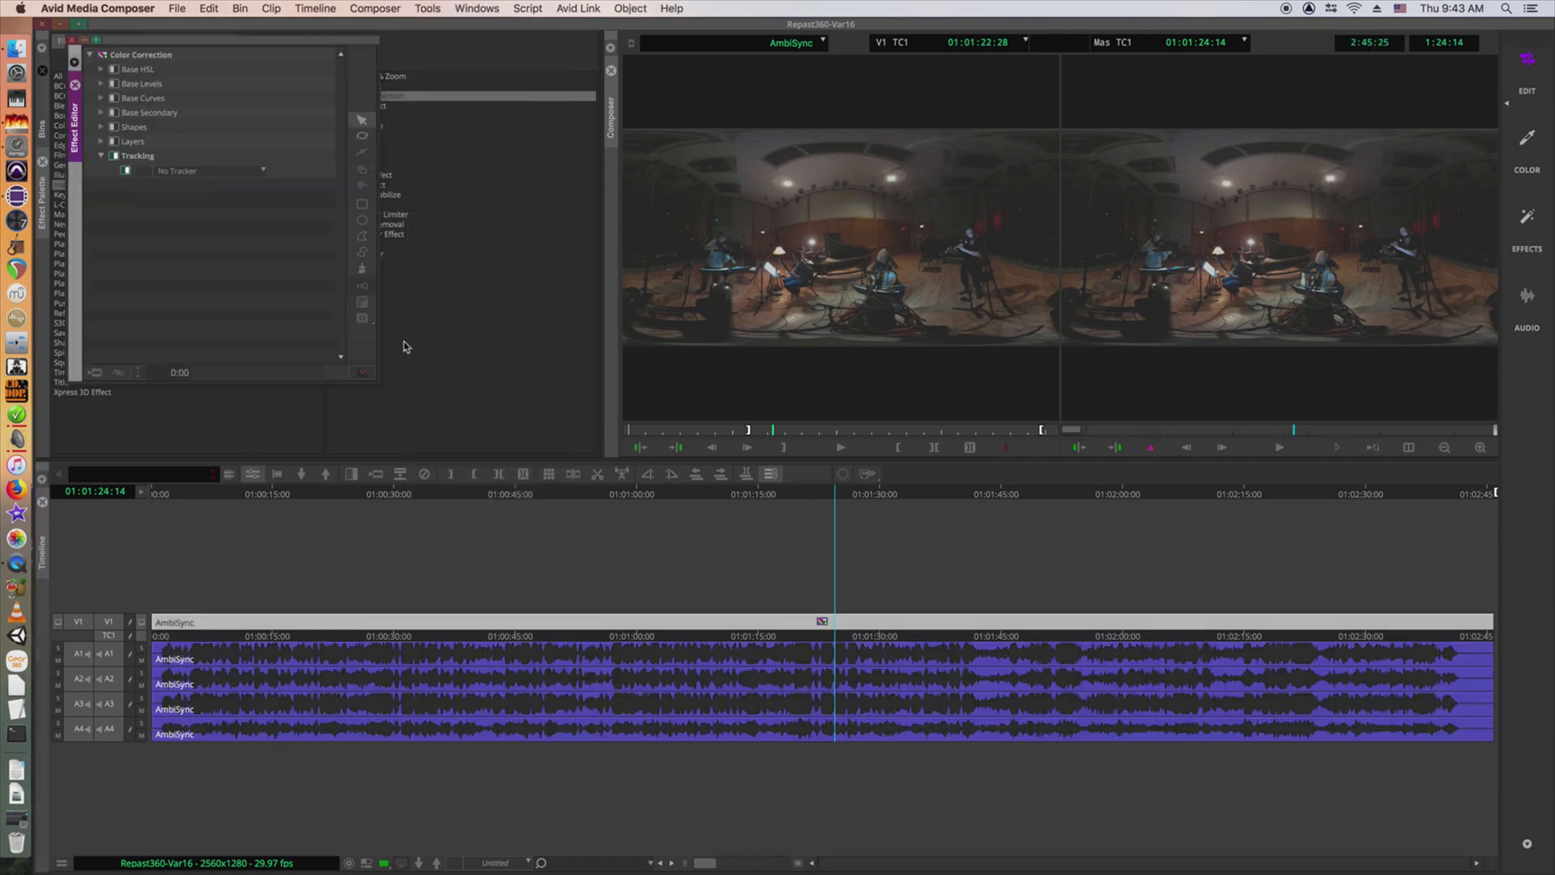
left_click_drag(178, 40, 500, 84)
left_click(422, 113)
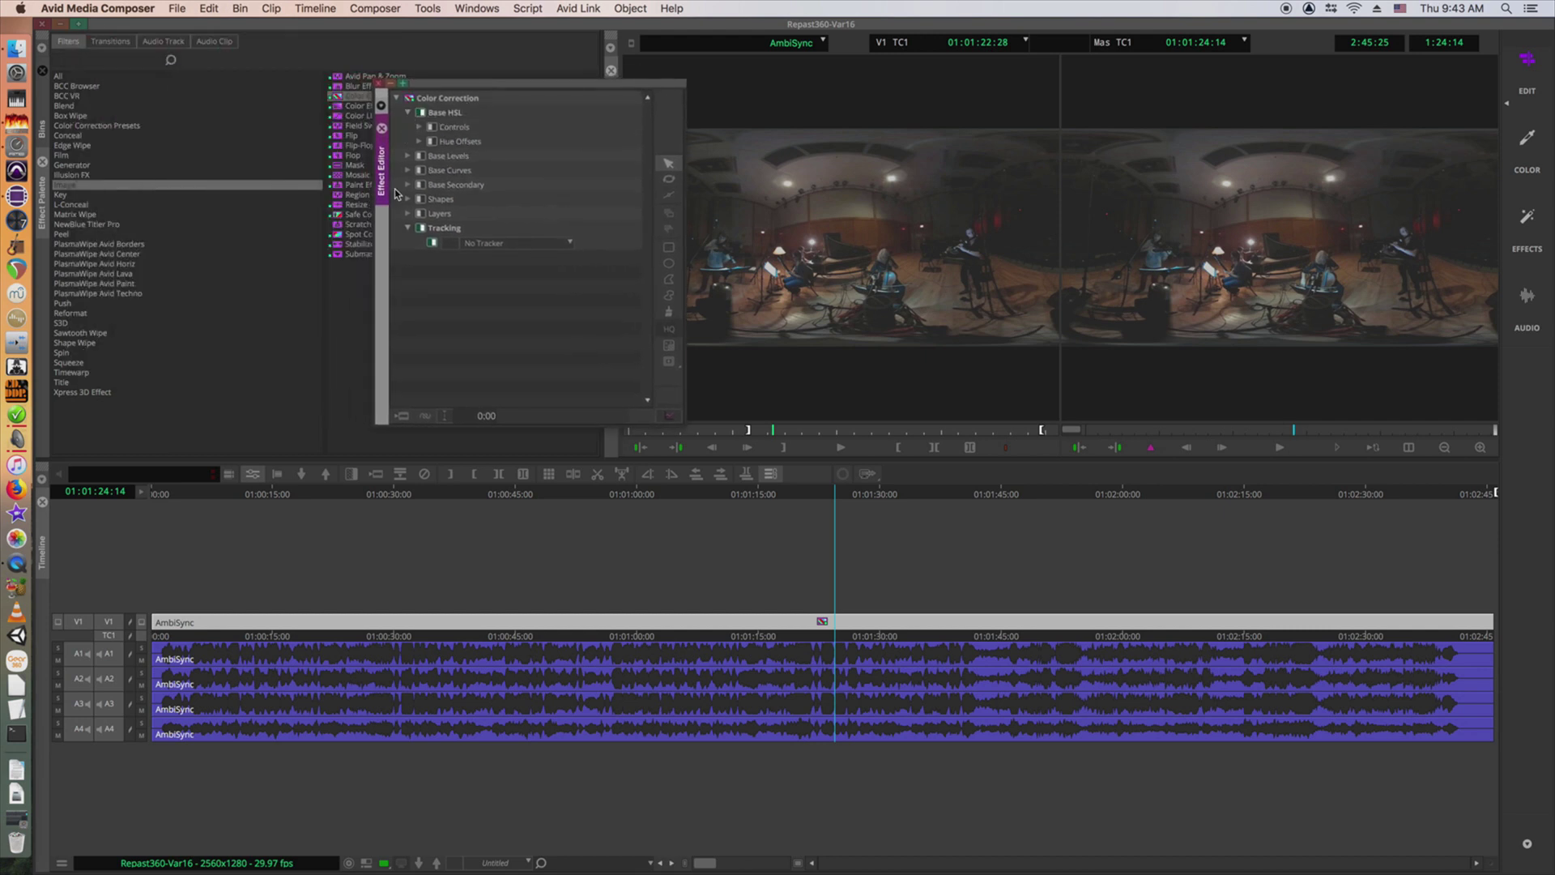
left_click(420, 127)
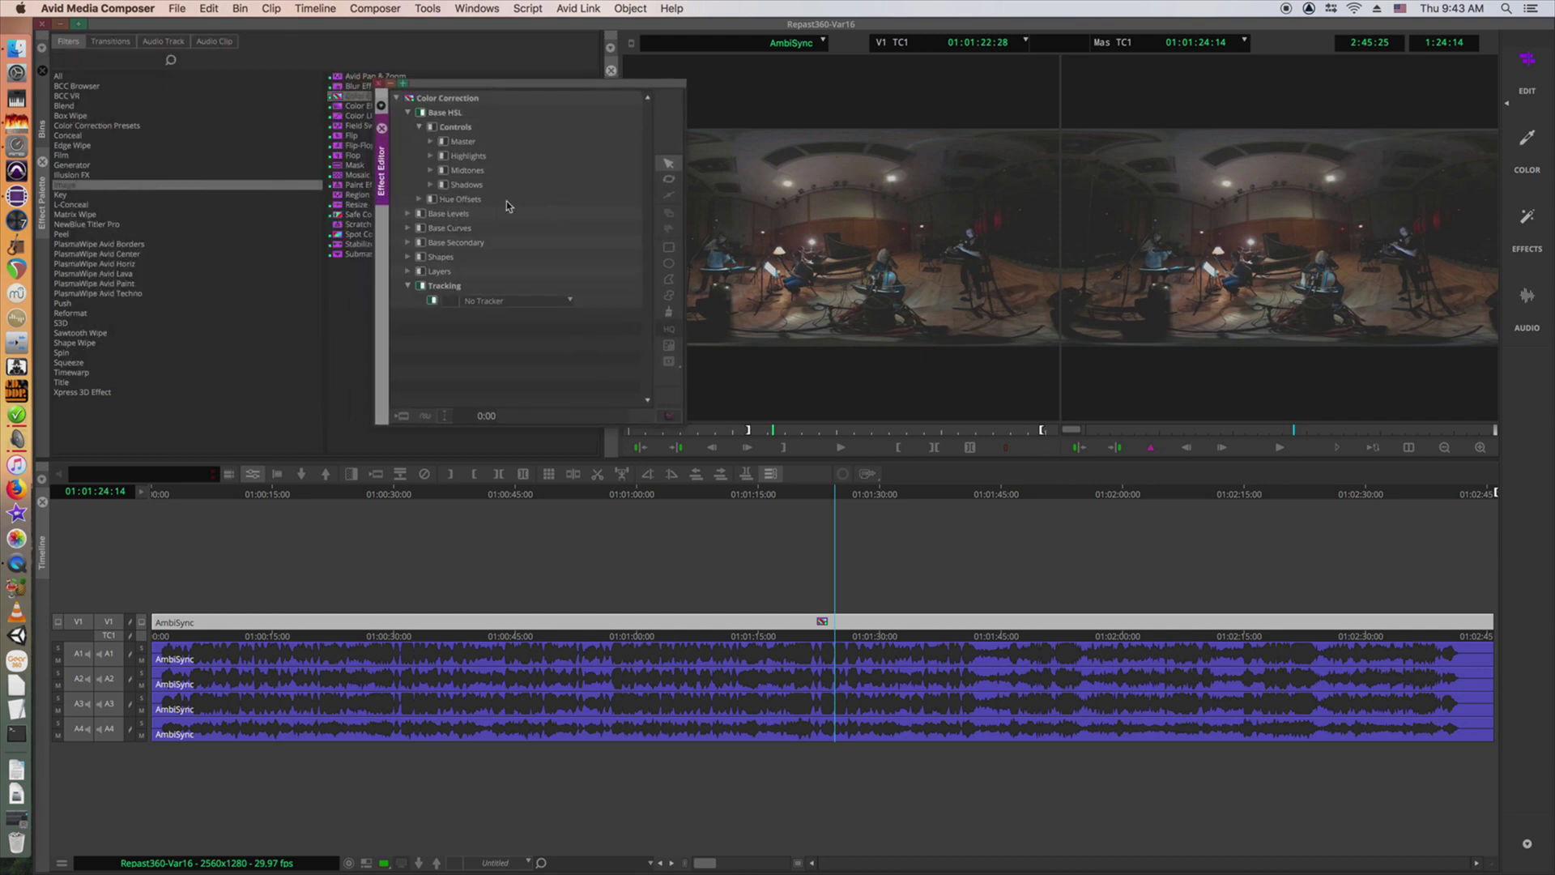
left_click(431, 142)
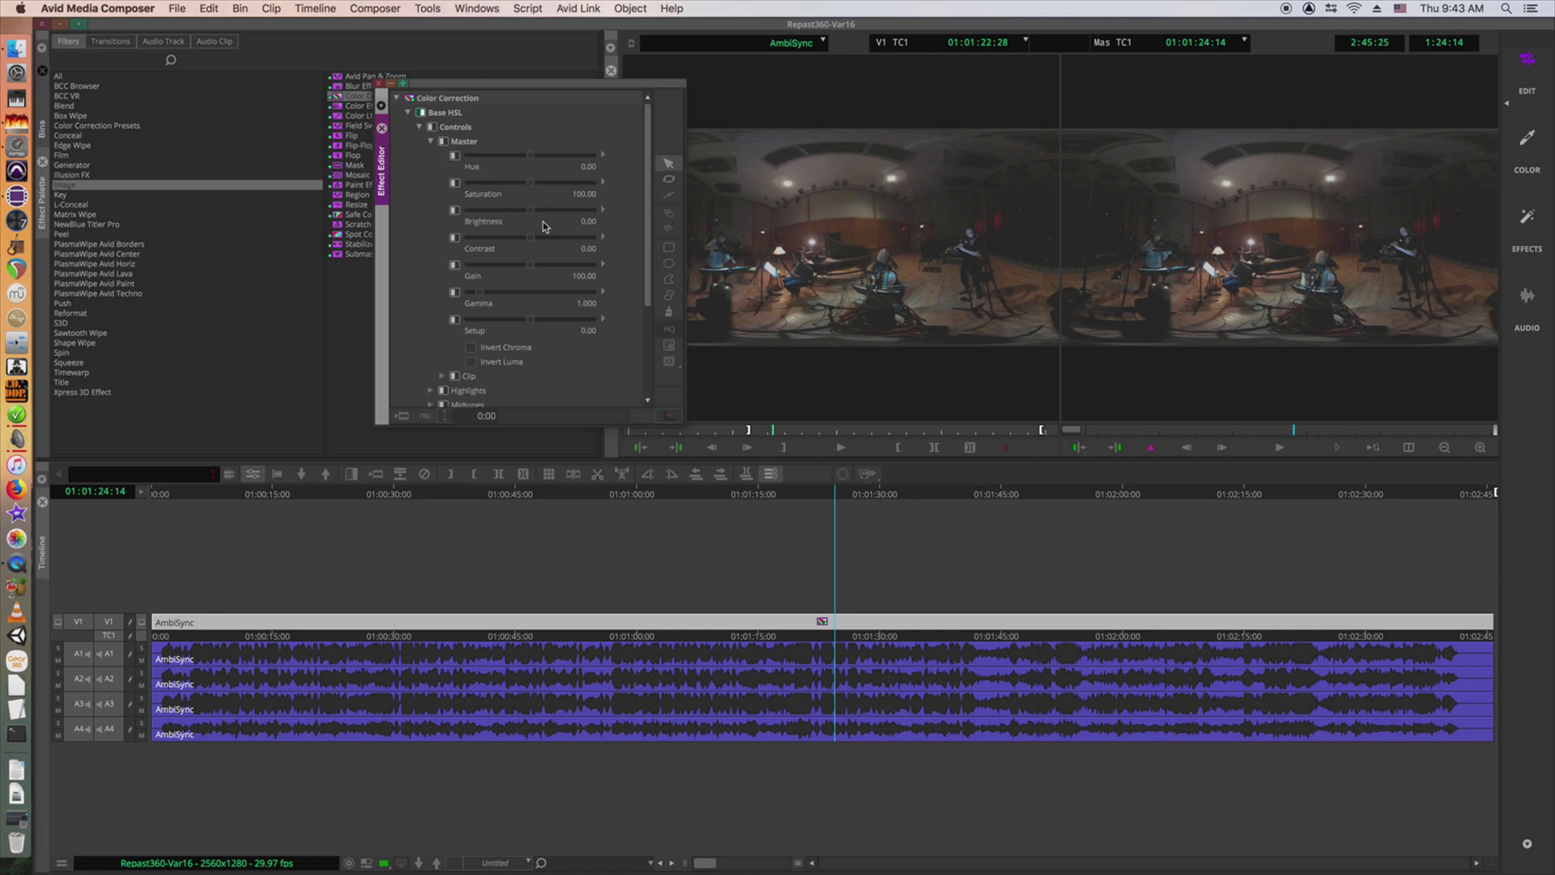
left_click_drag(531, 211, 537, 216)
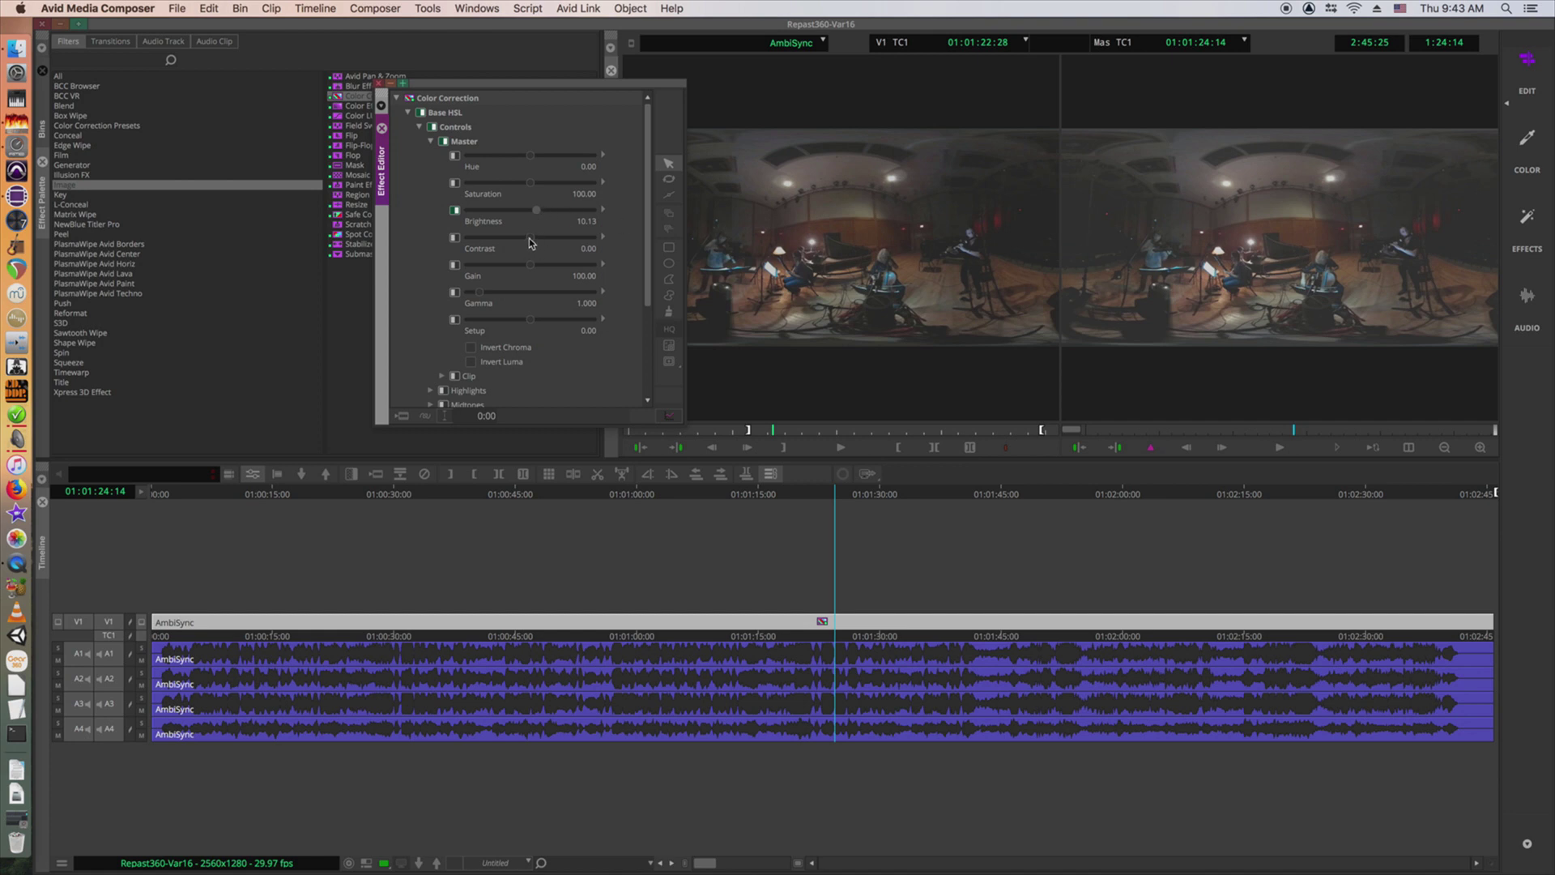
- Set the Color Correction's master contrast to 5.06 and master gain to 105.06
left_click_drag(531, 242, 534, 243)
left_click_drag(534, 242, 532, 242)
left_click_drag(532, 268, 533, 269)
- Try a master gamma of 0.977 and undo the change
left_click_drag(481, 295, 484, 296)
left_click(209, 8)
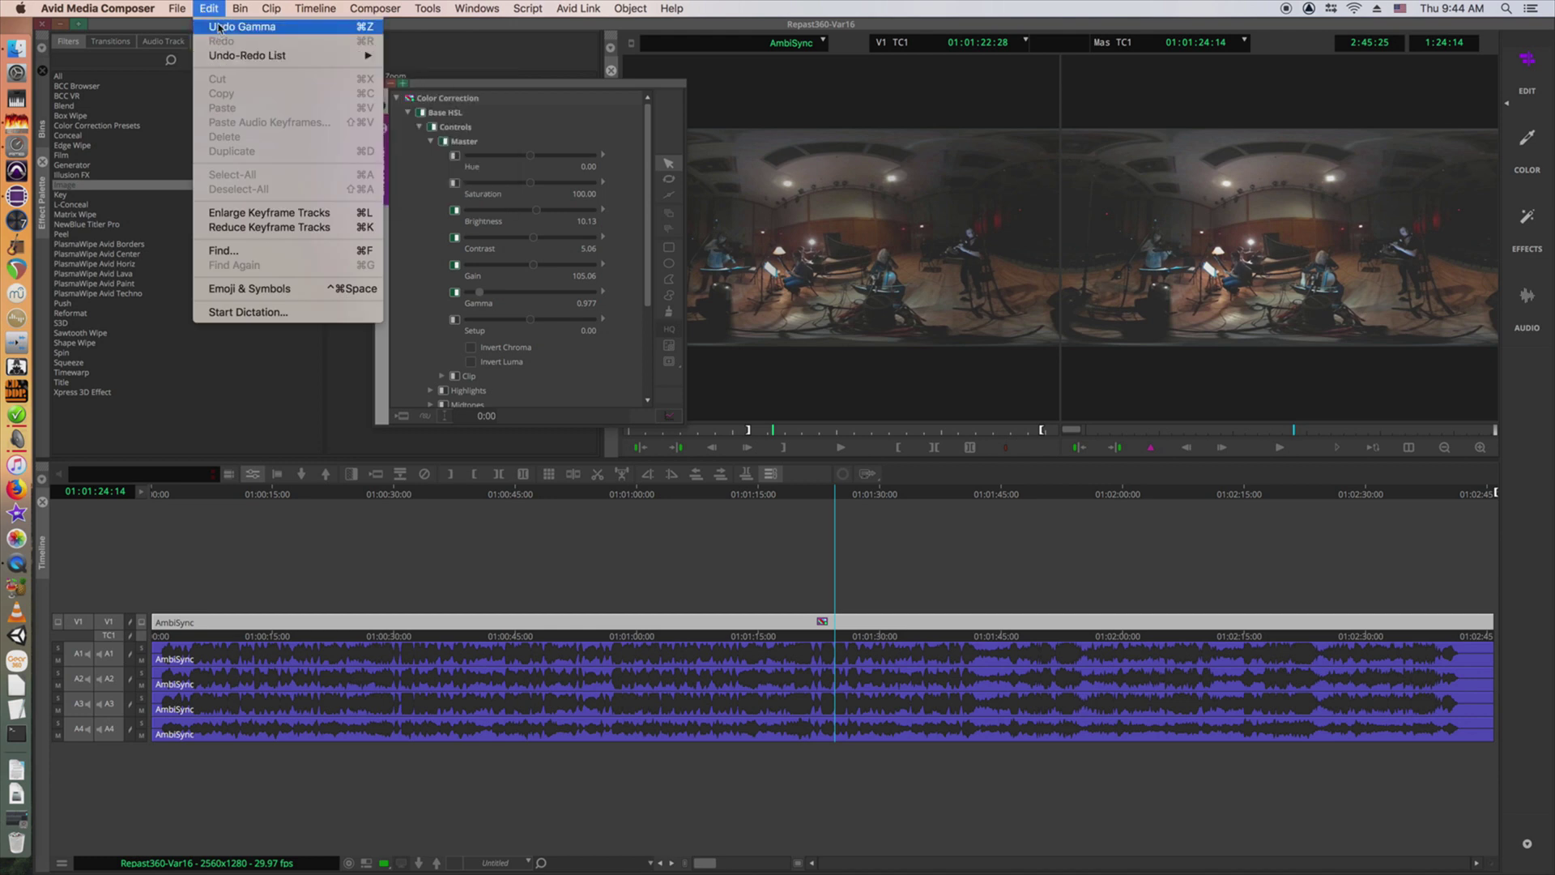
left_click(219, 27)
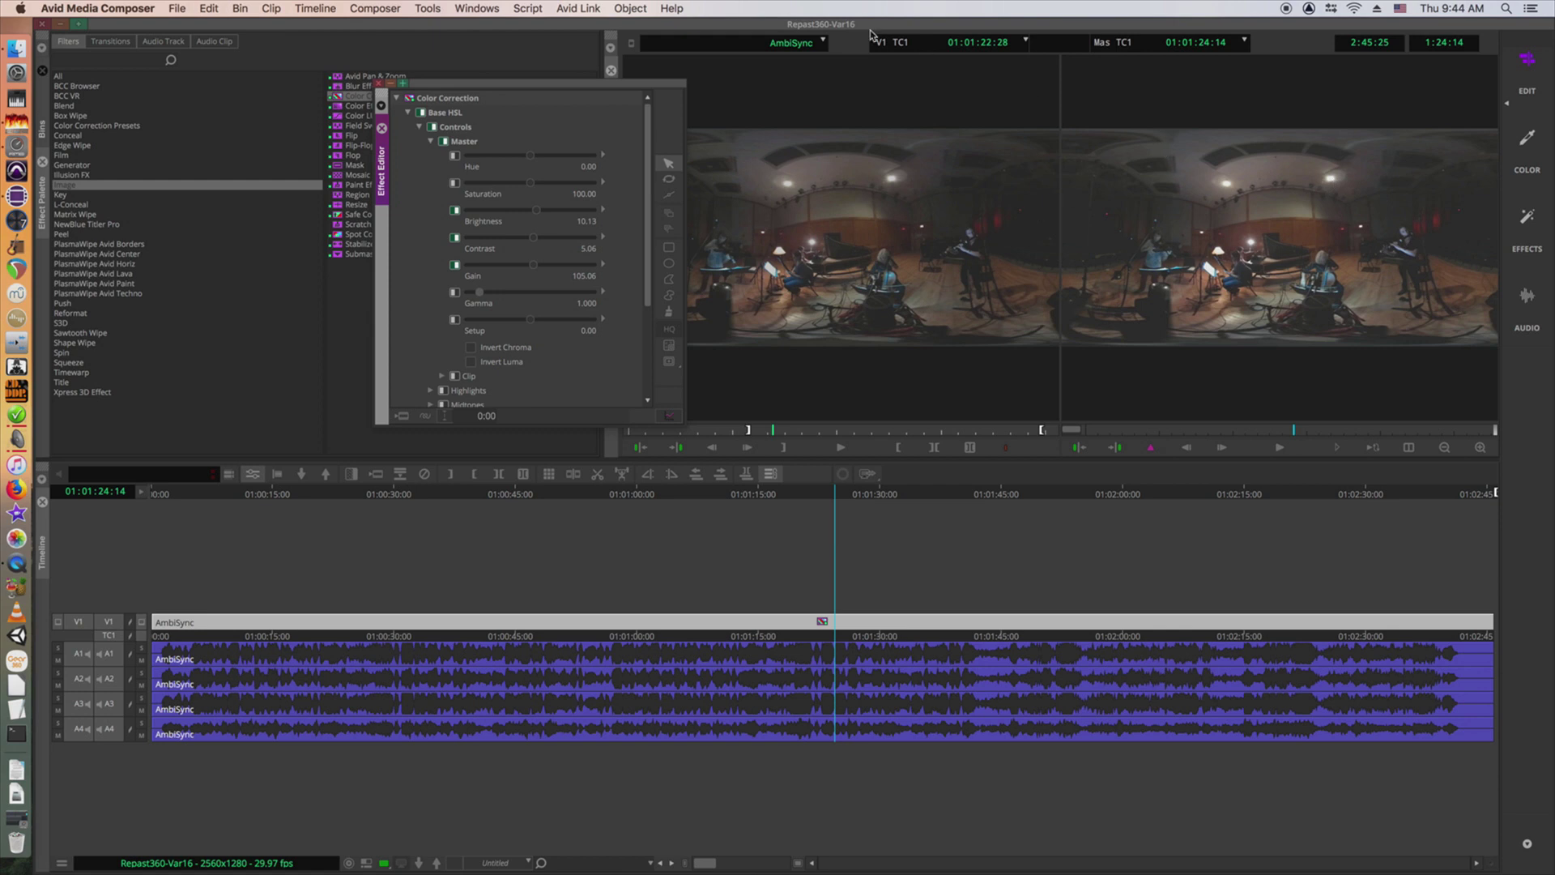
- Close the Effect Editor and layer the BCC VR Reorient effect over the color correction on the V1 clip
left_click(390, 83)
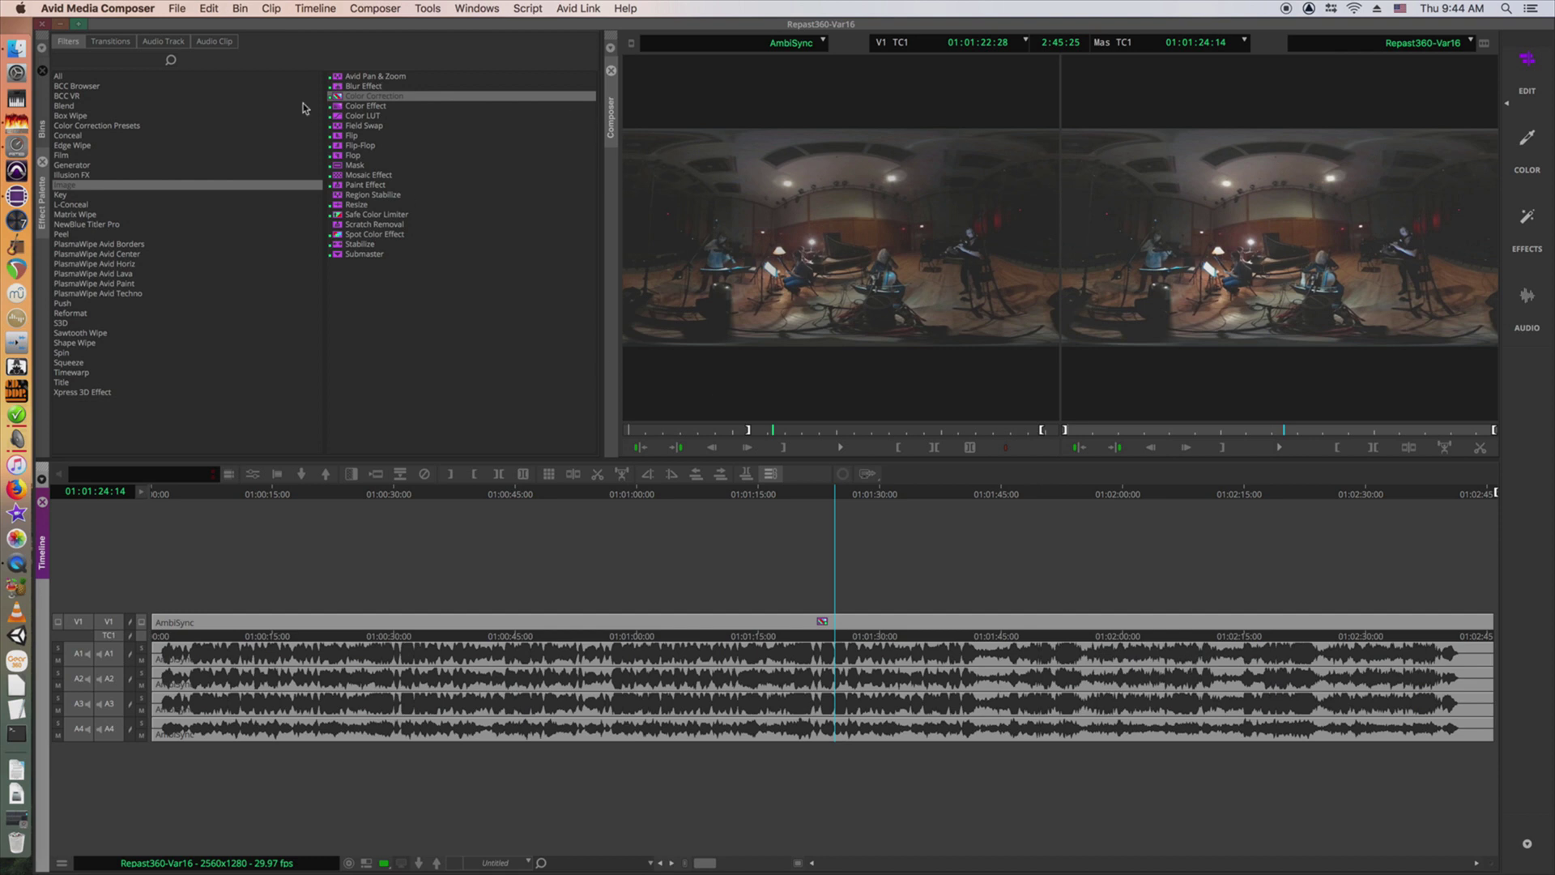
left_click(77, 97)
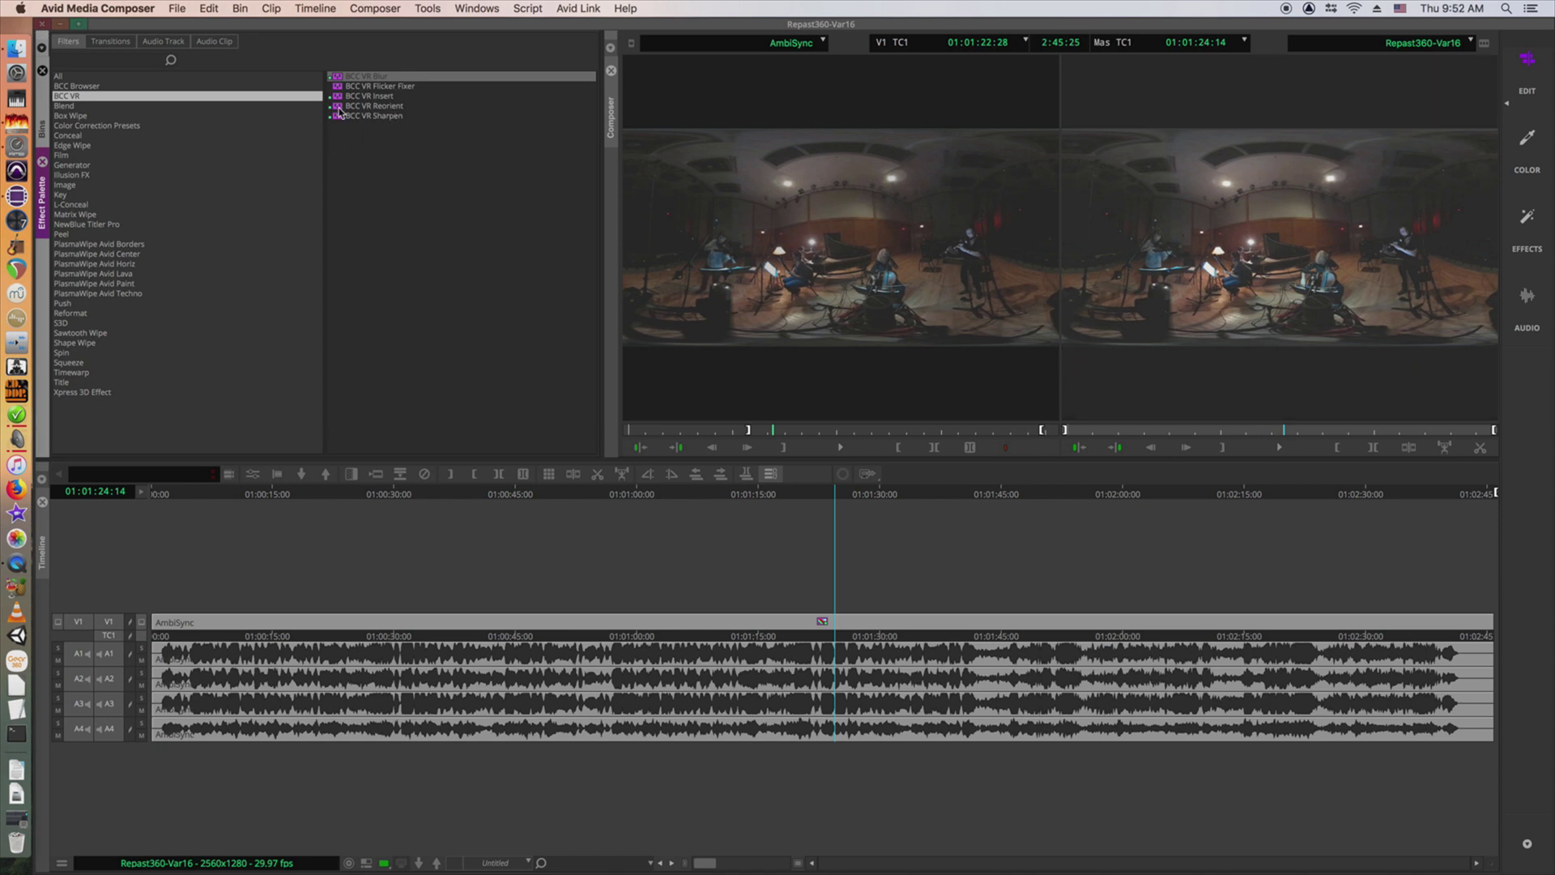
left_click(338, 107)
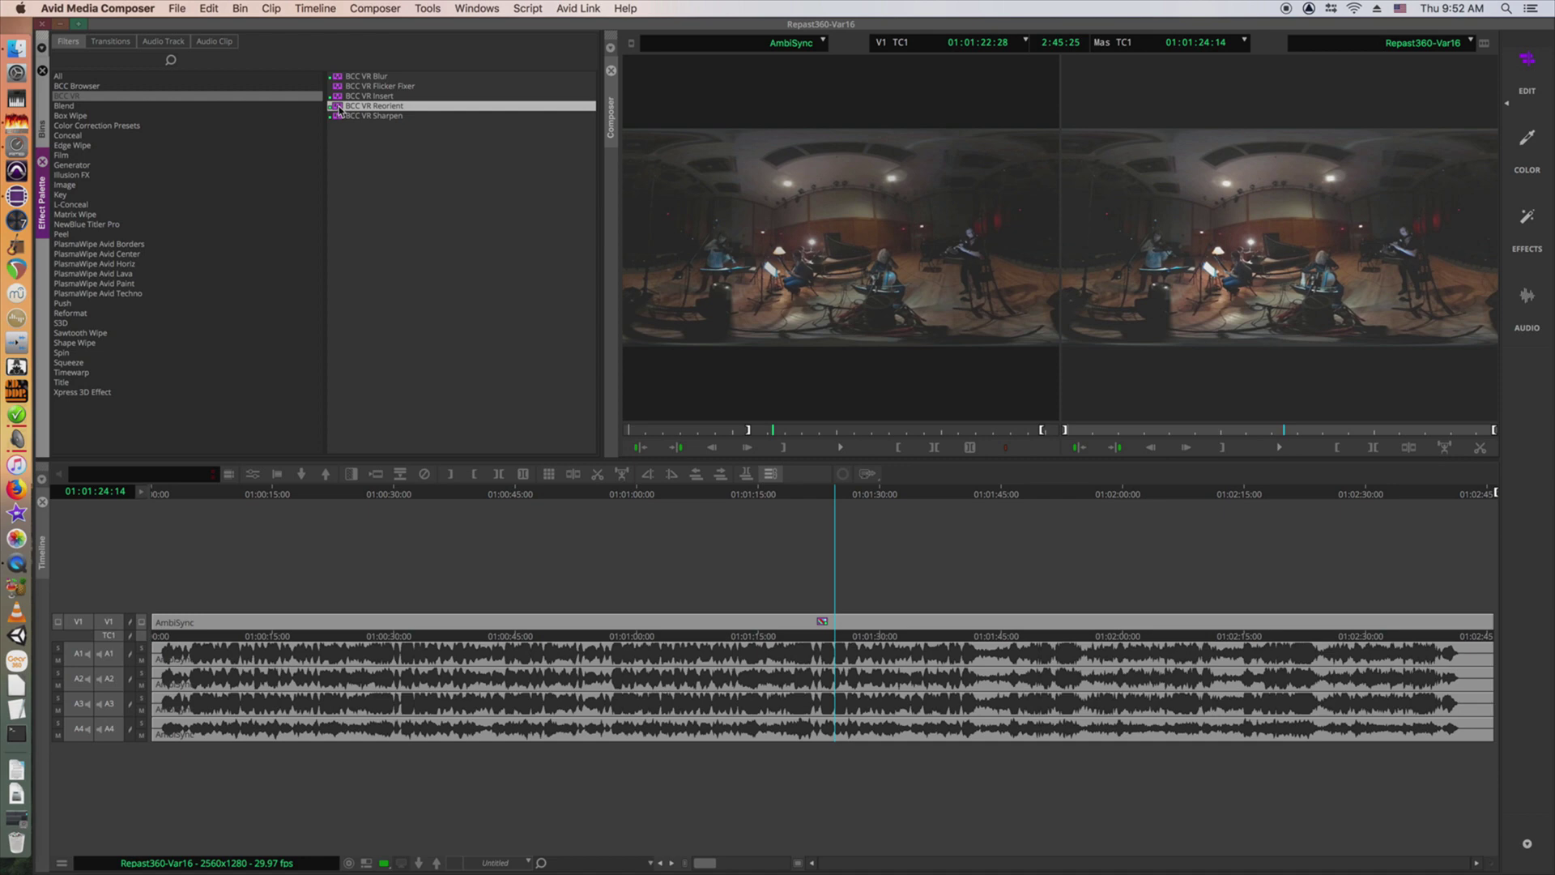
left_click_drag(708, 436, 825, 622)
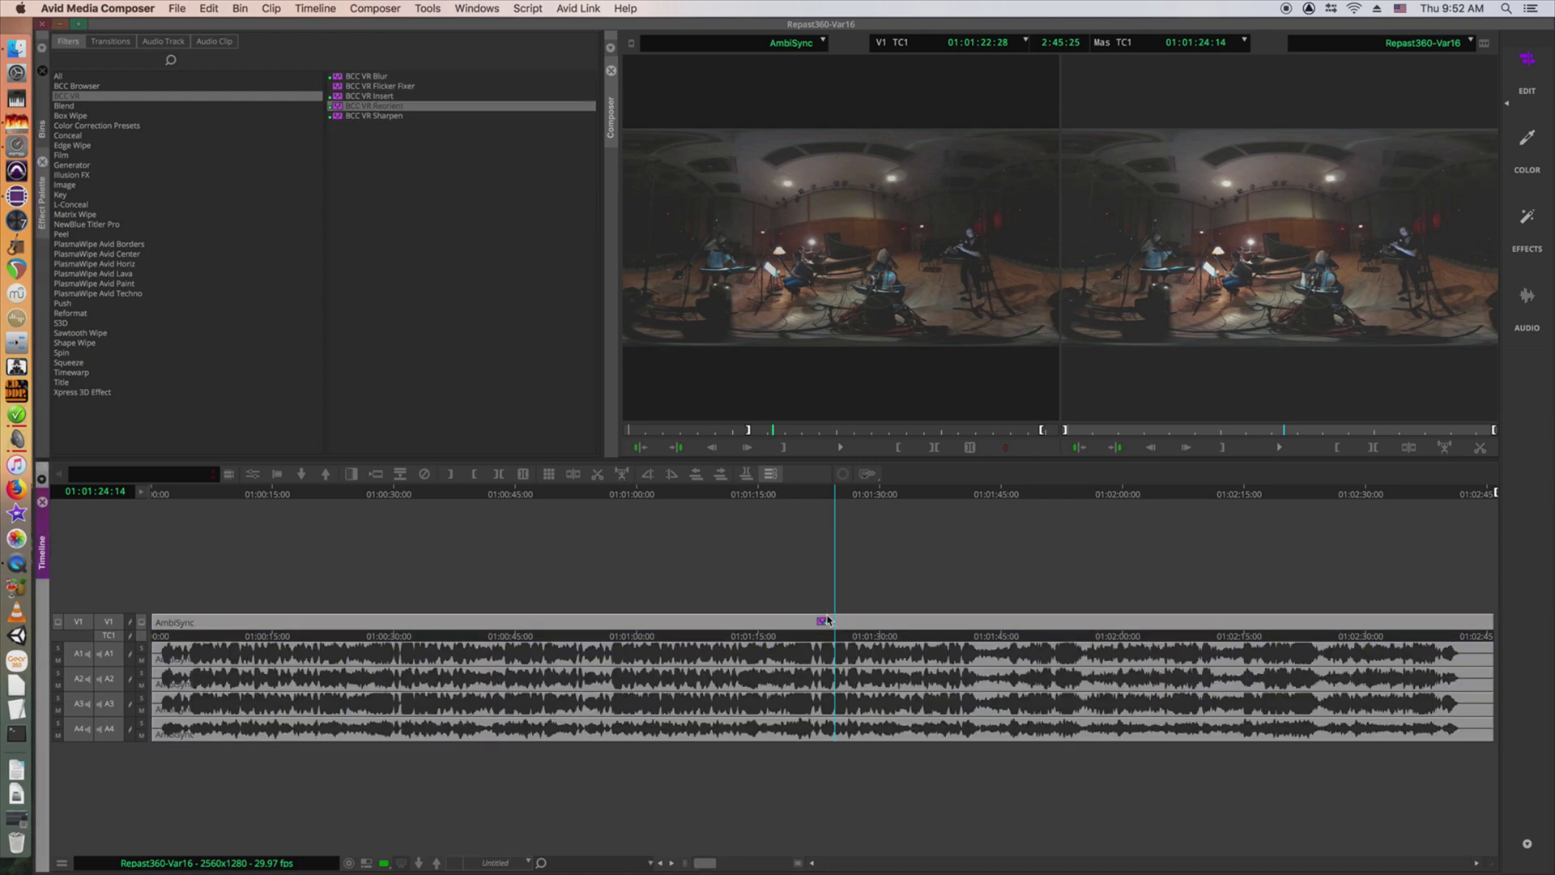
- In the Effect Editor, set the BCC VR Reorient roll (Z axis) to -2.0 to level the image
left_click(427, 8)
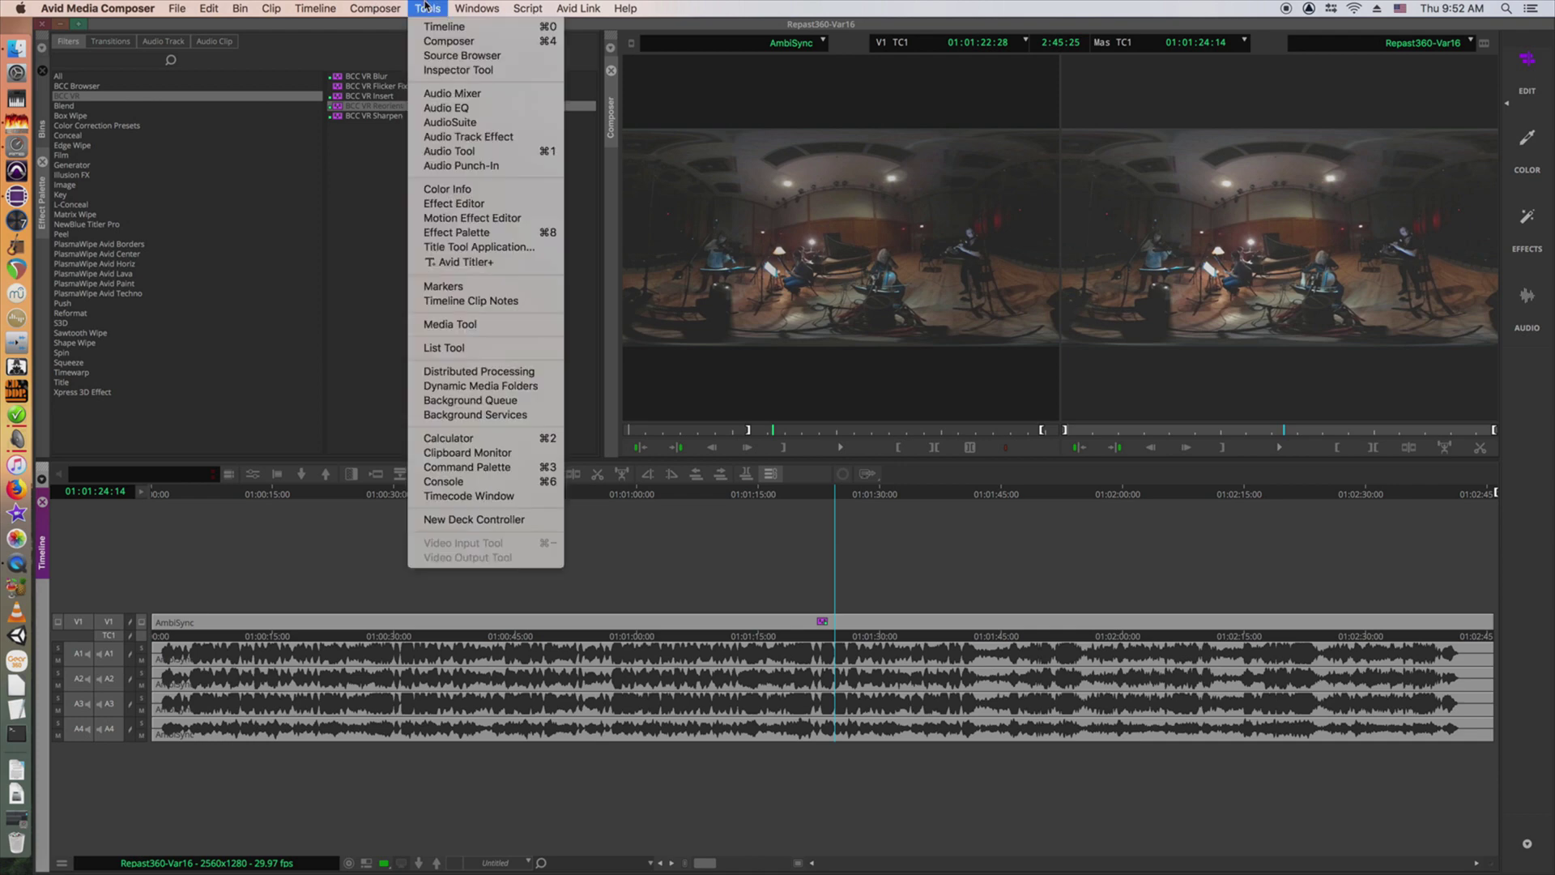
left_click(469, 206)
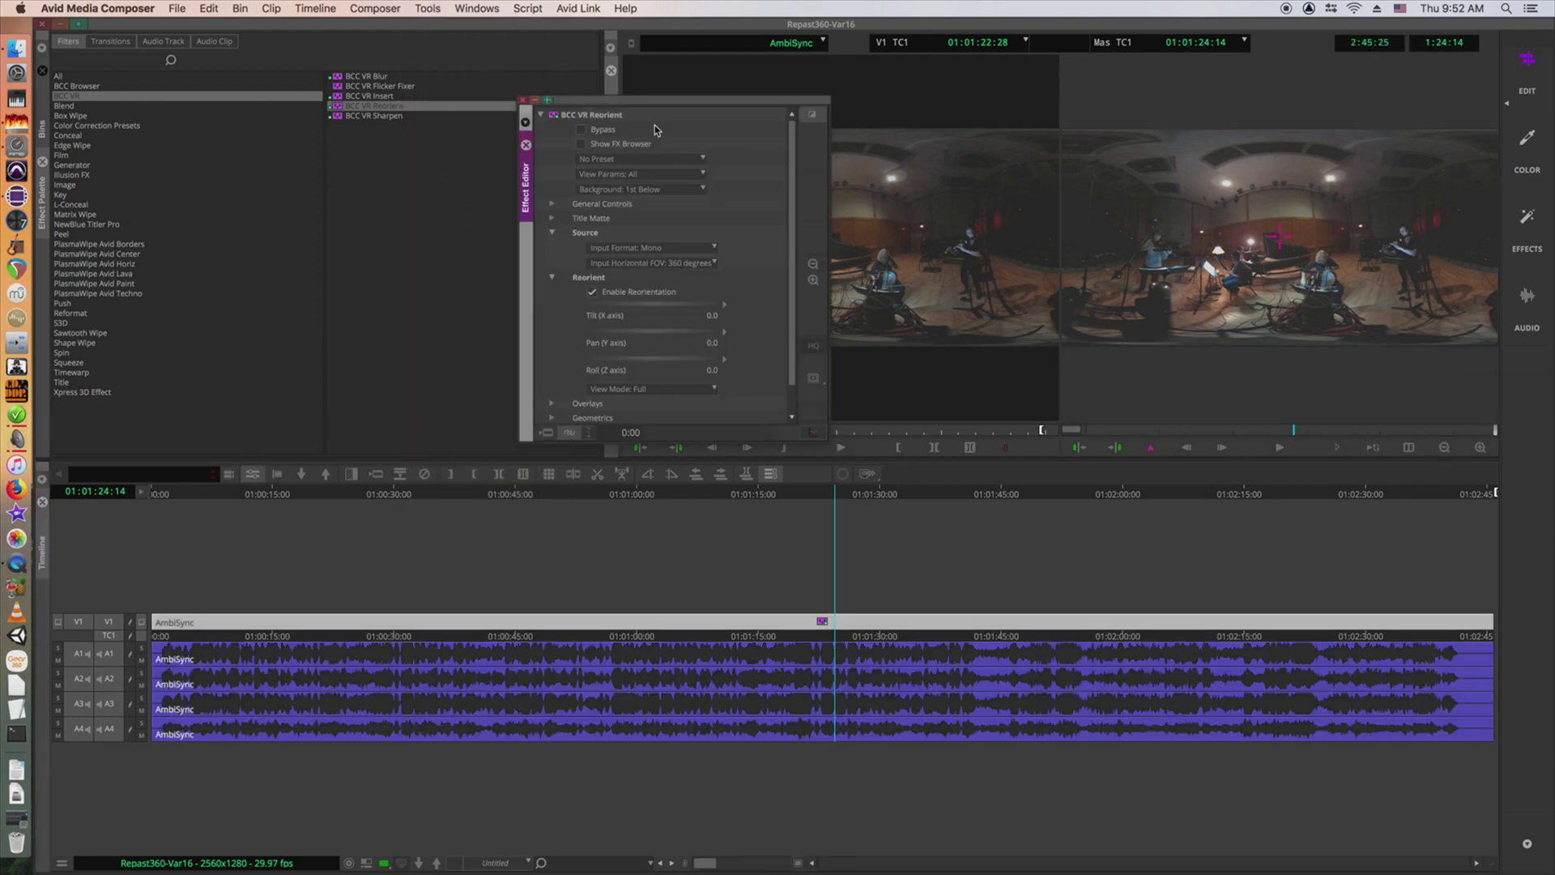
left_click_drag(653, 101, 436, 70)
left_click_drag(574, 200, 576, 228)
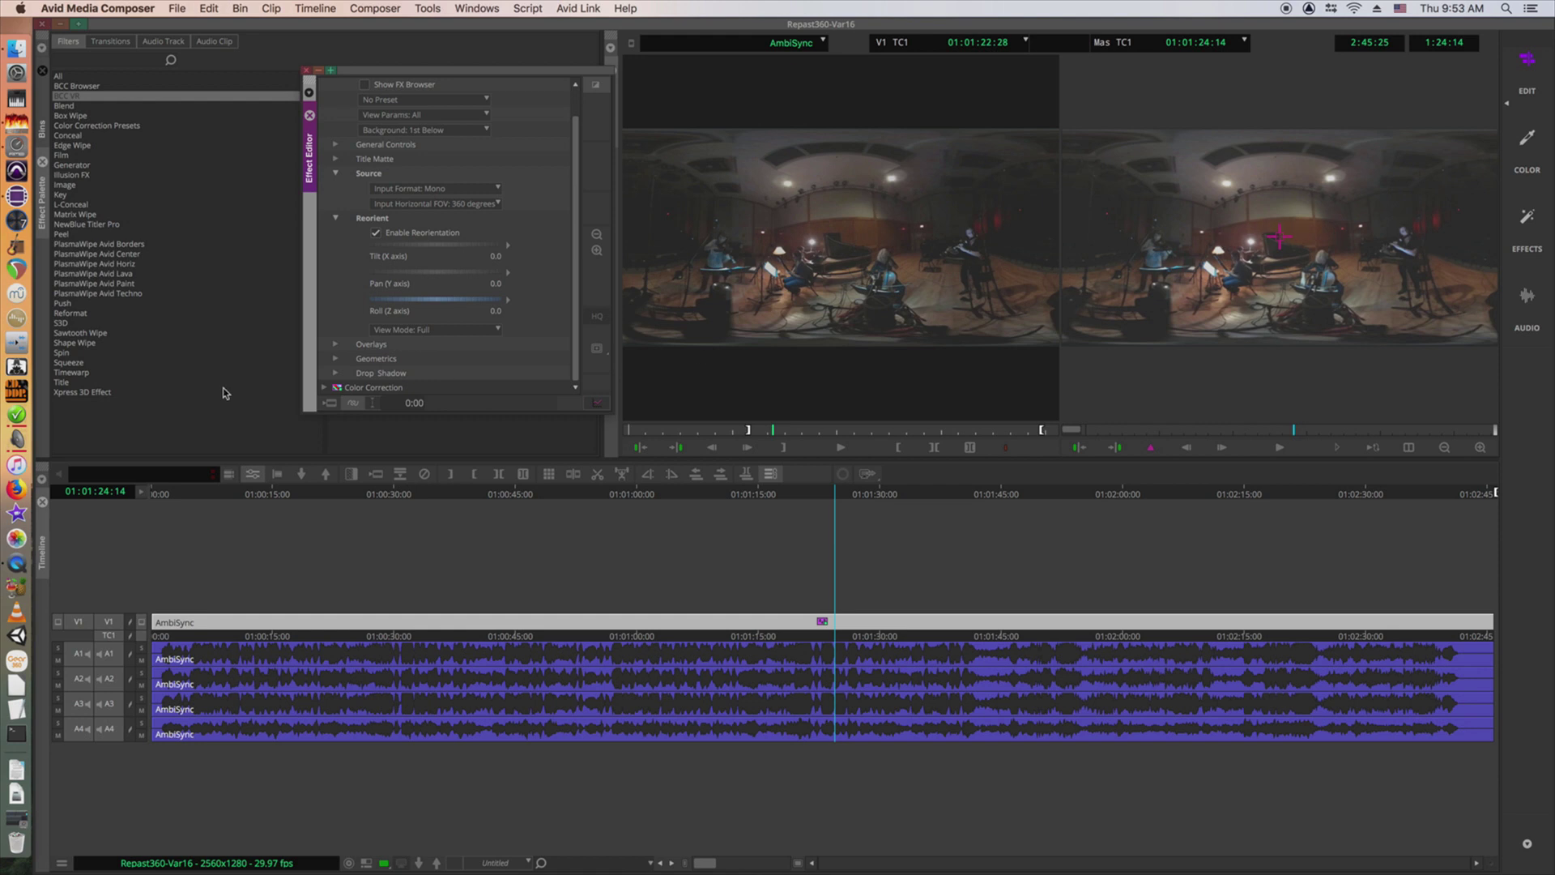
mouse_move(497, 305)
left_mouse_down()
mouse_move(473, 305)
mouse_move(494, 305)
left_mouse_up()
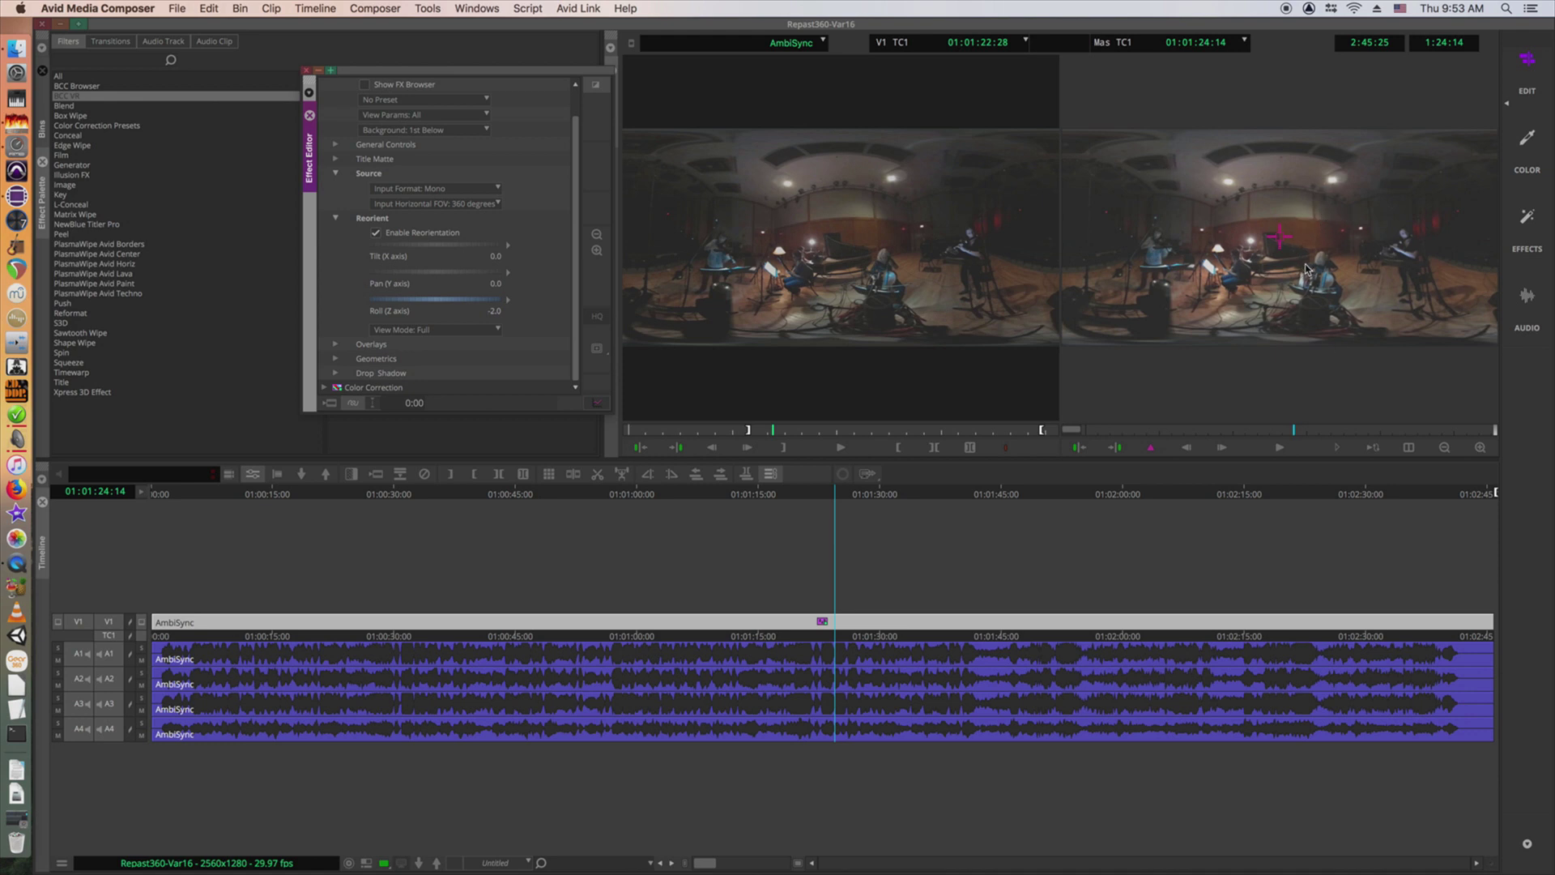
- Check the reoriented image in the Preview view mode and return the view mode to Full
left_click(469, 331)
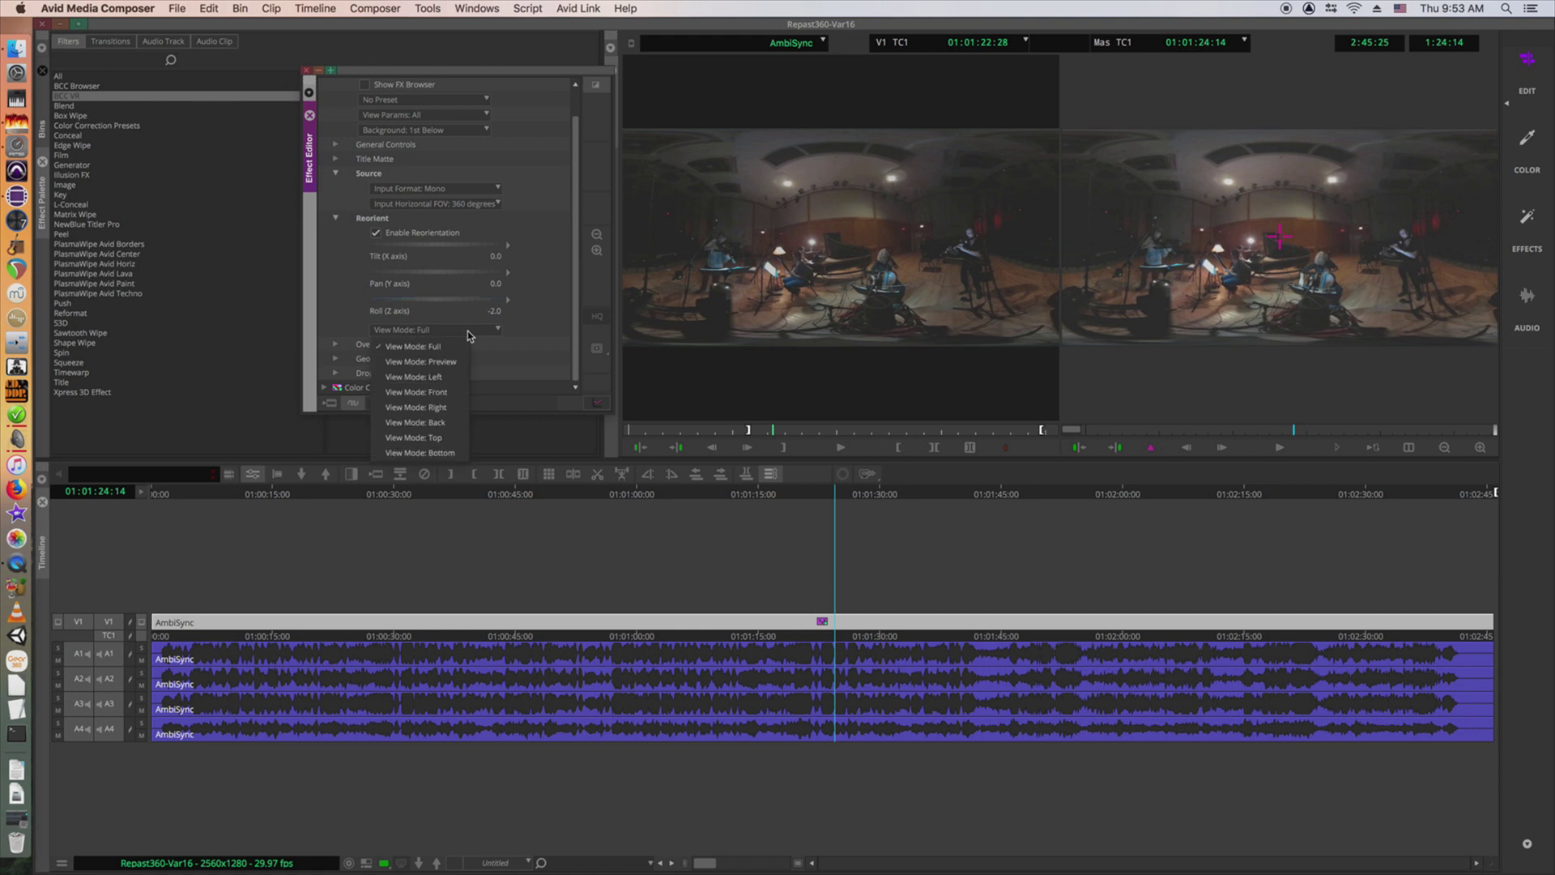
left_click(436, 365)
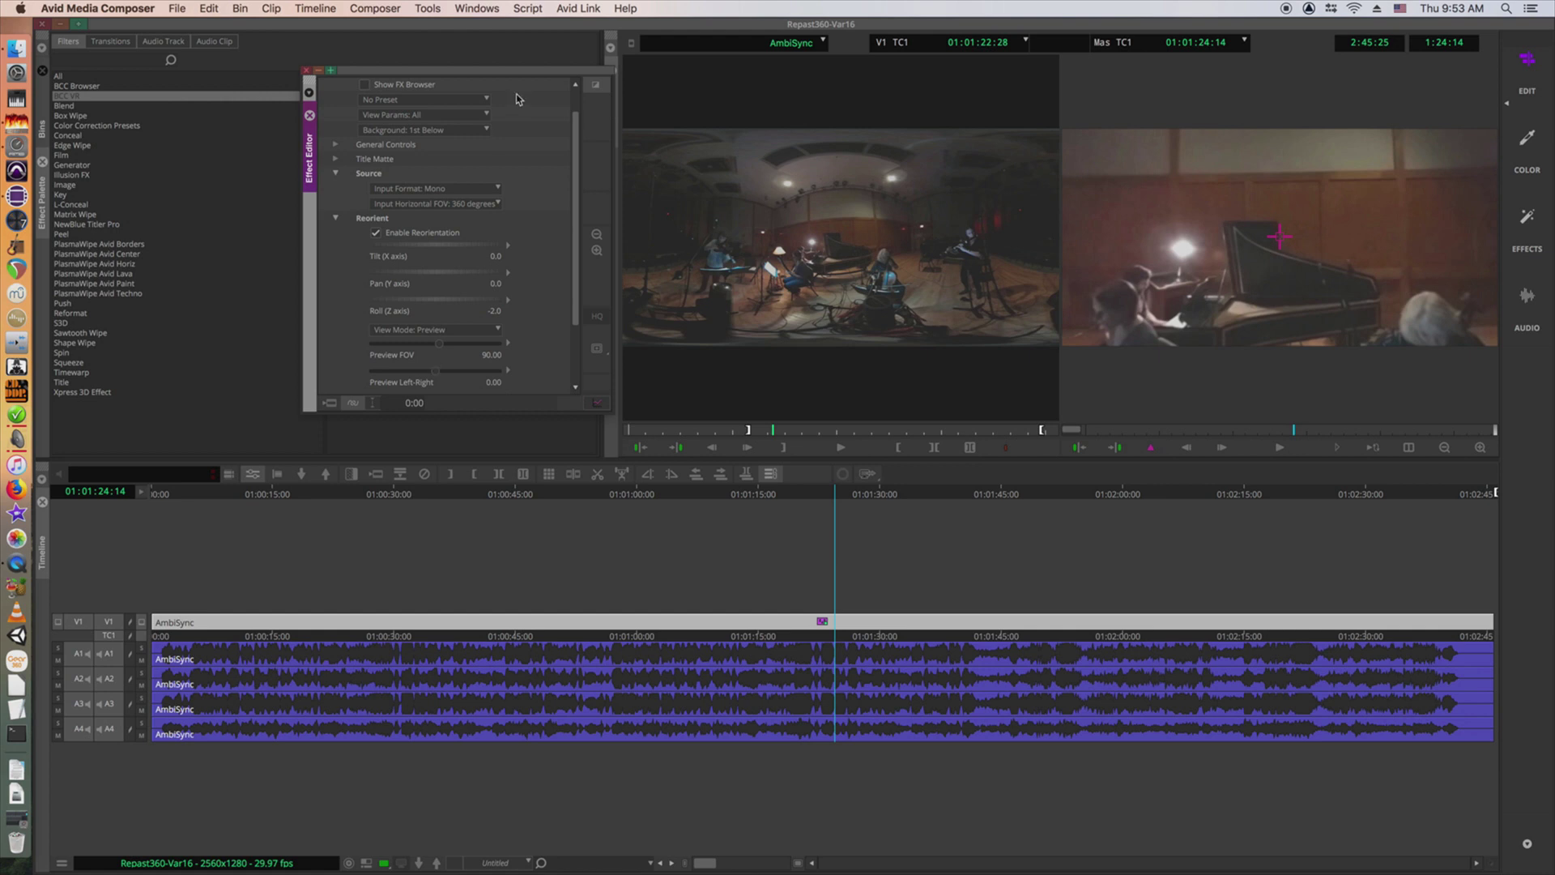
left_click(478, 334)
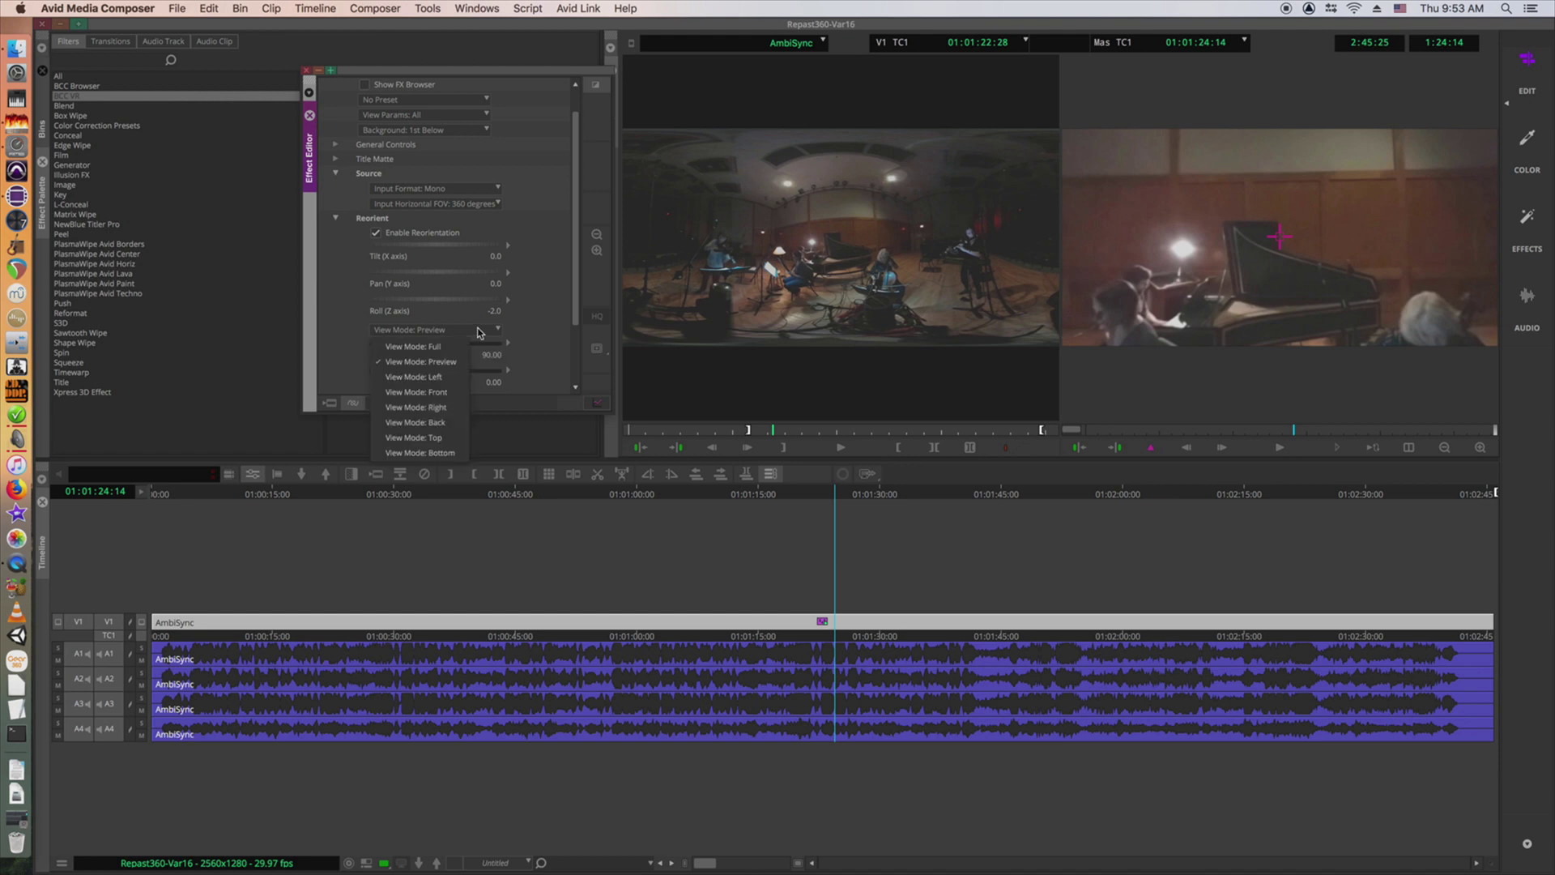
left_click(453, 347)
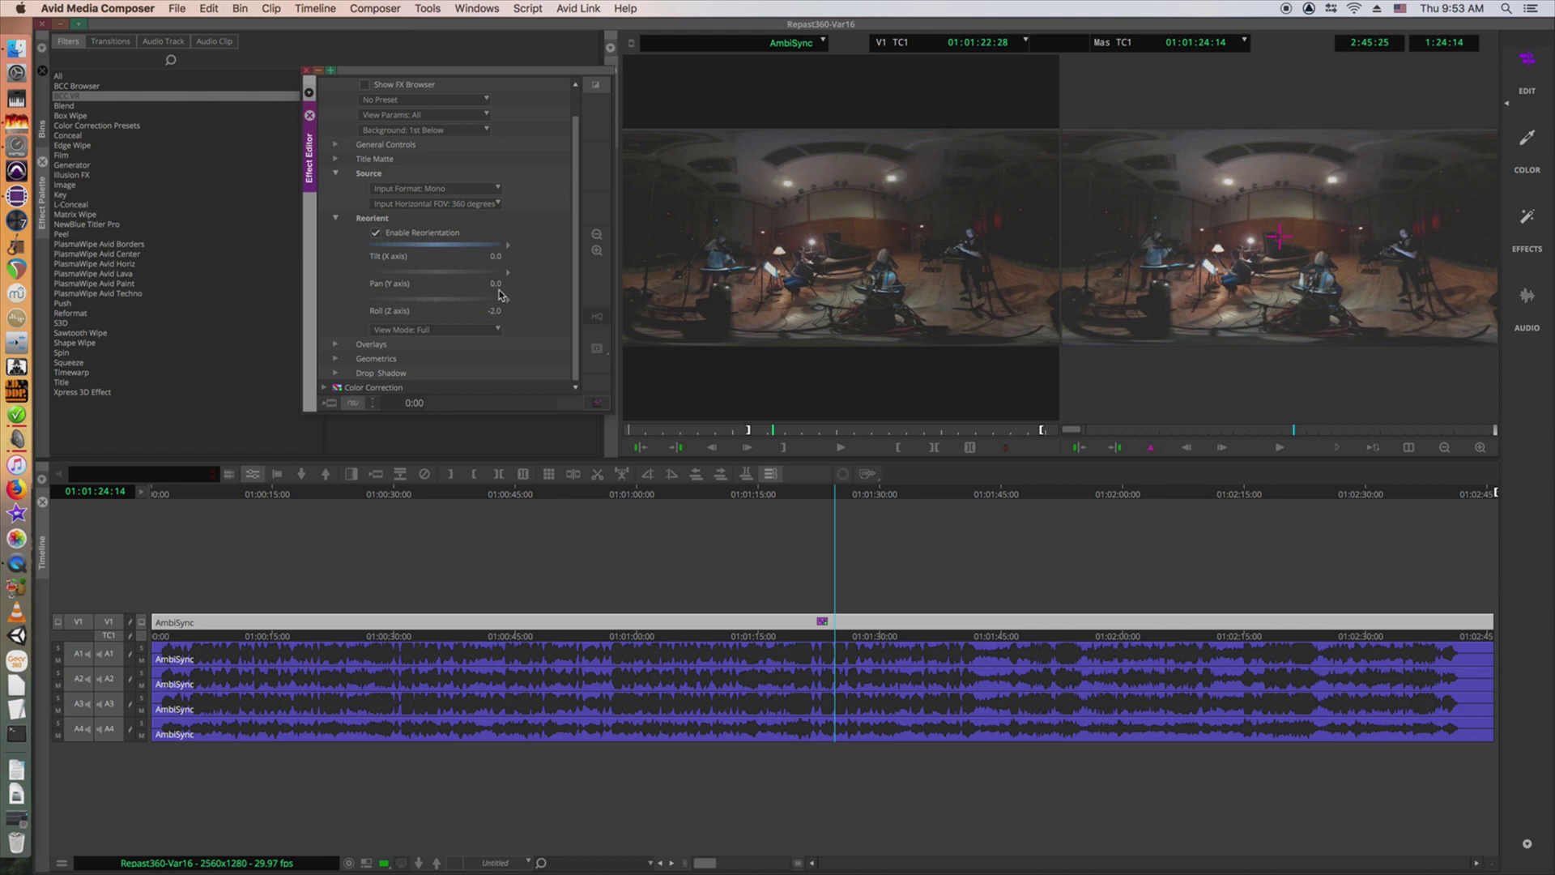
- Set the BCC VR Reorient pan (Y axis) to -182.0 and the roll (Z axis) to -3.0
left_click_drag(498, 273, 447, 276)
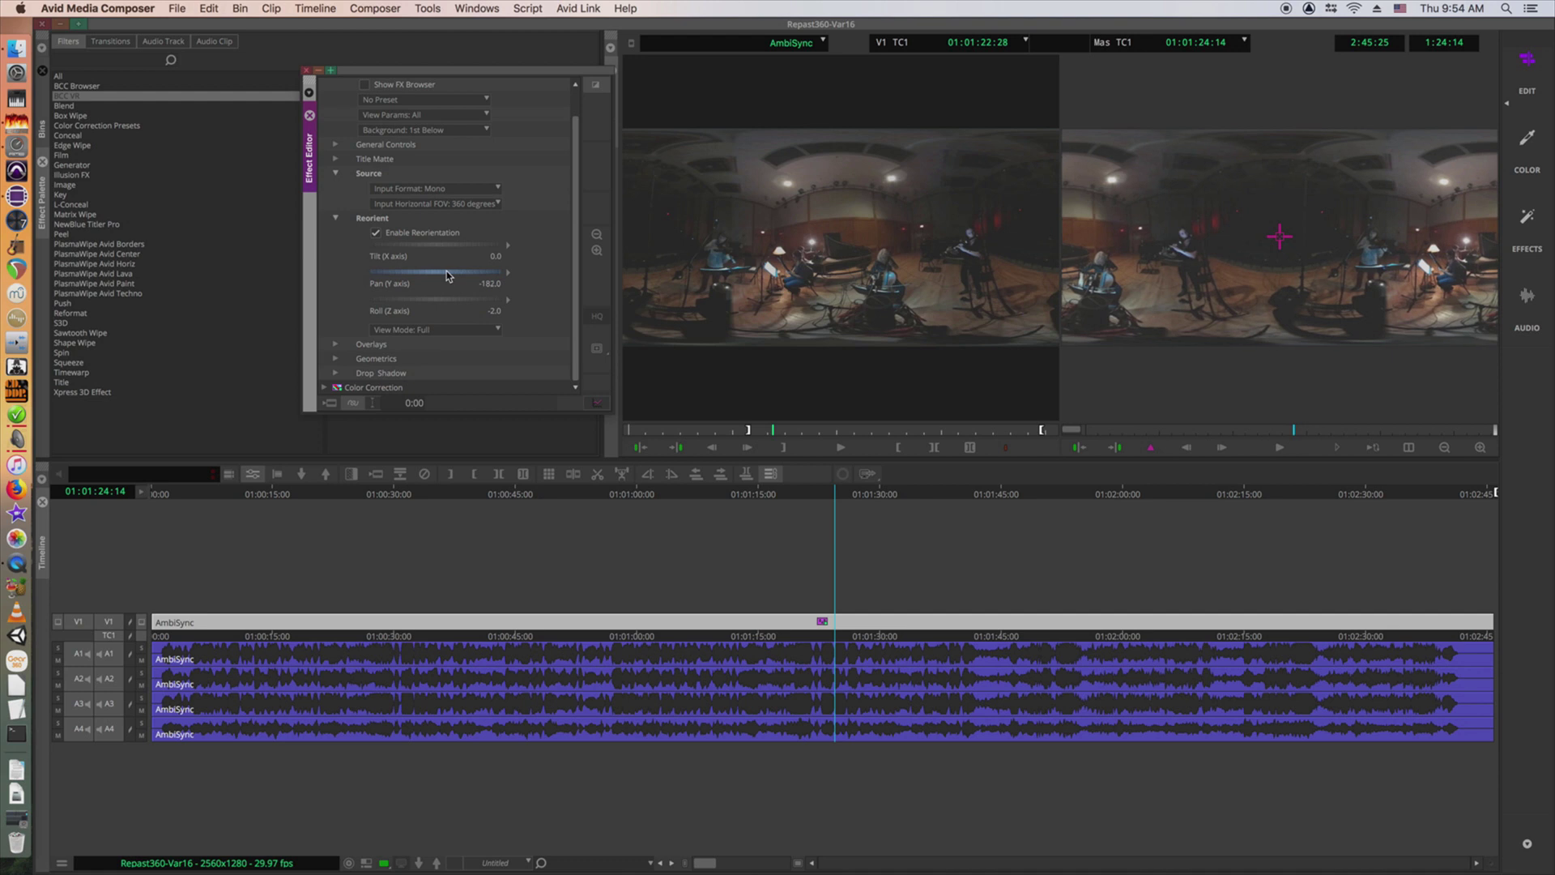
left_click(497, 305)
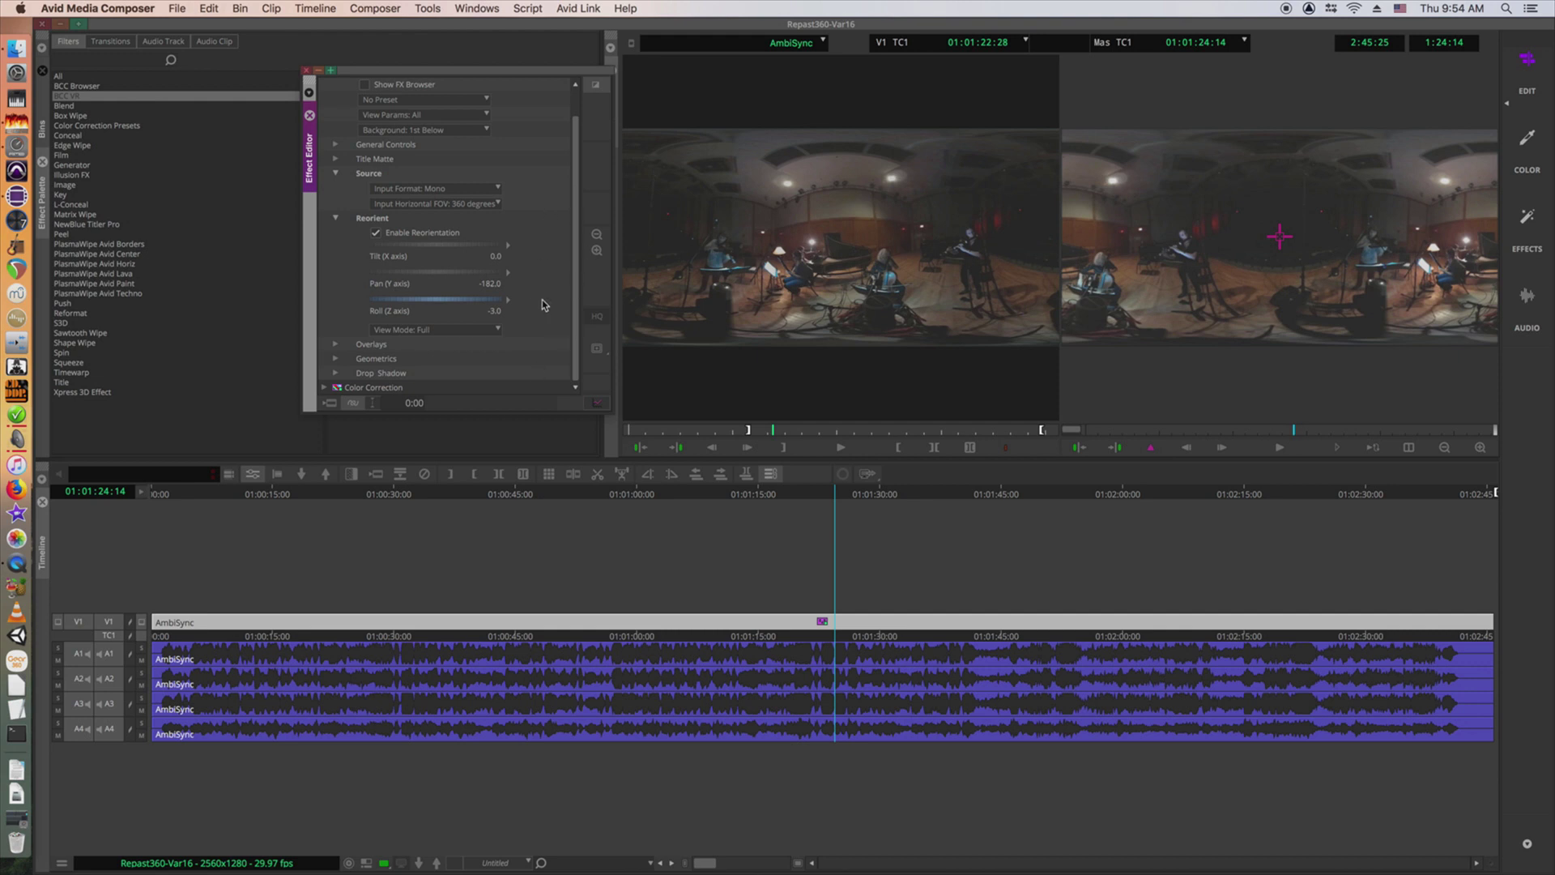
- Inspect the reoriented image in the Left, Right and Top view modes, and return the view mode to Full
left_click(451, 332)
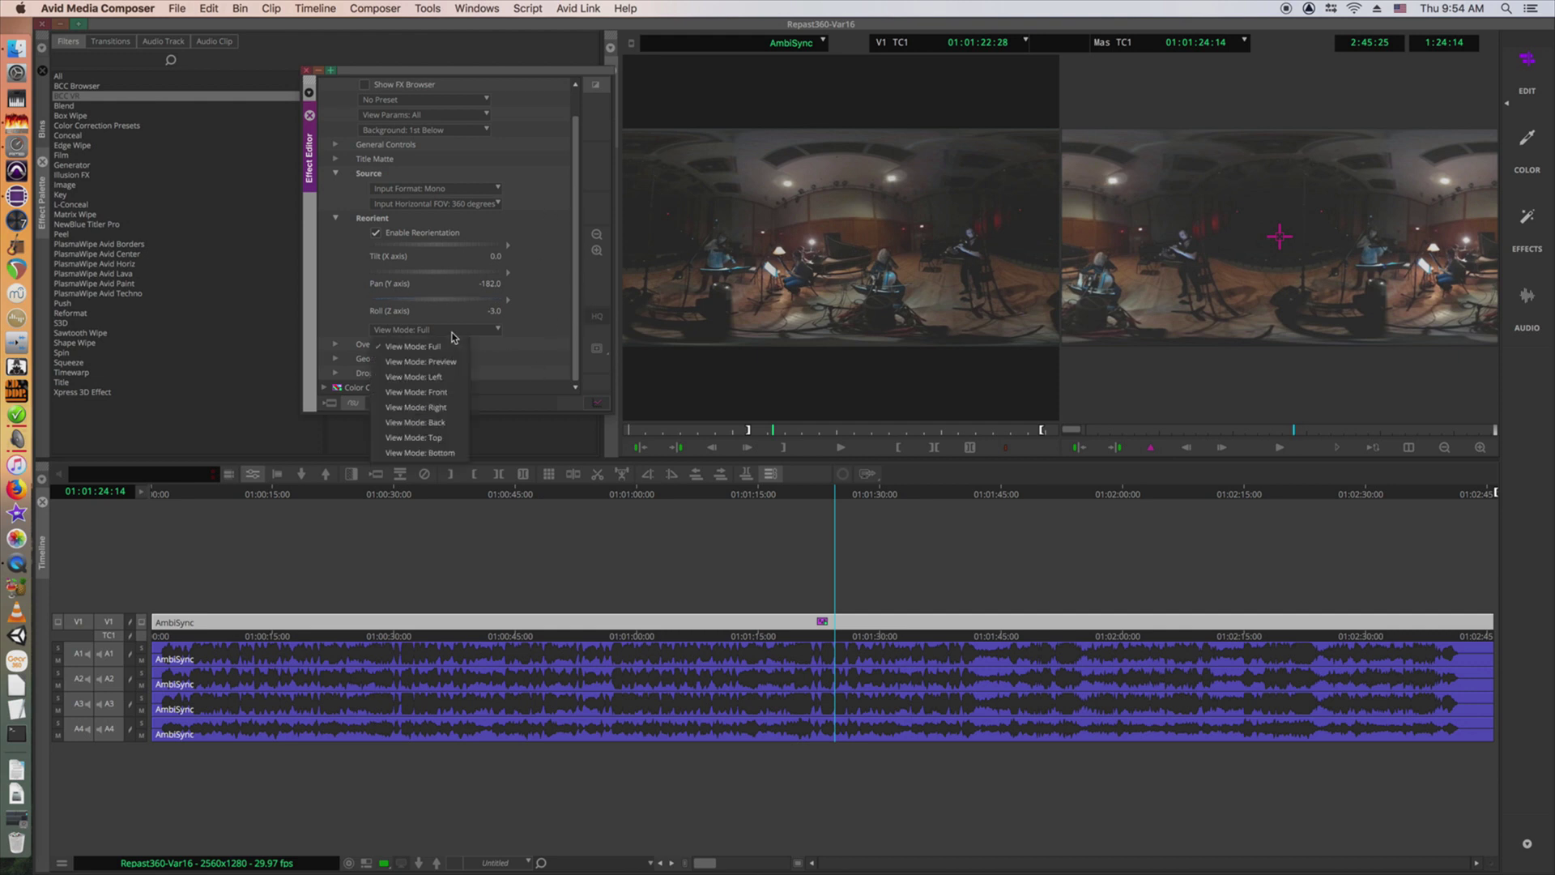
left_click(421, 377)
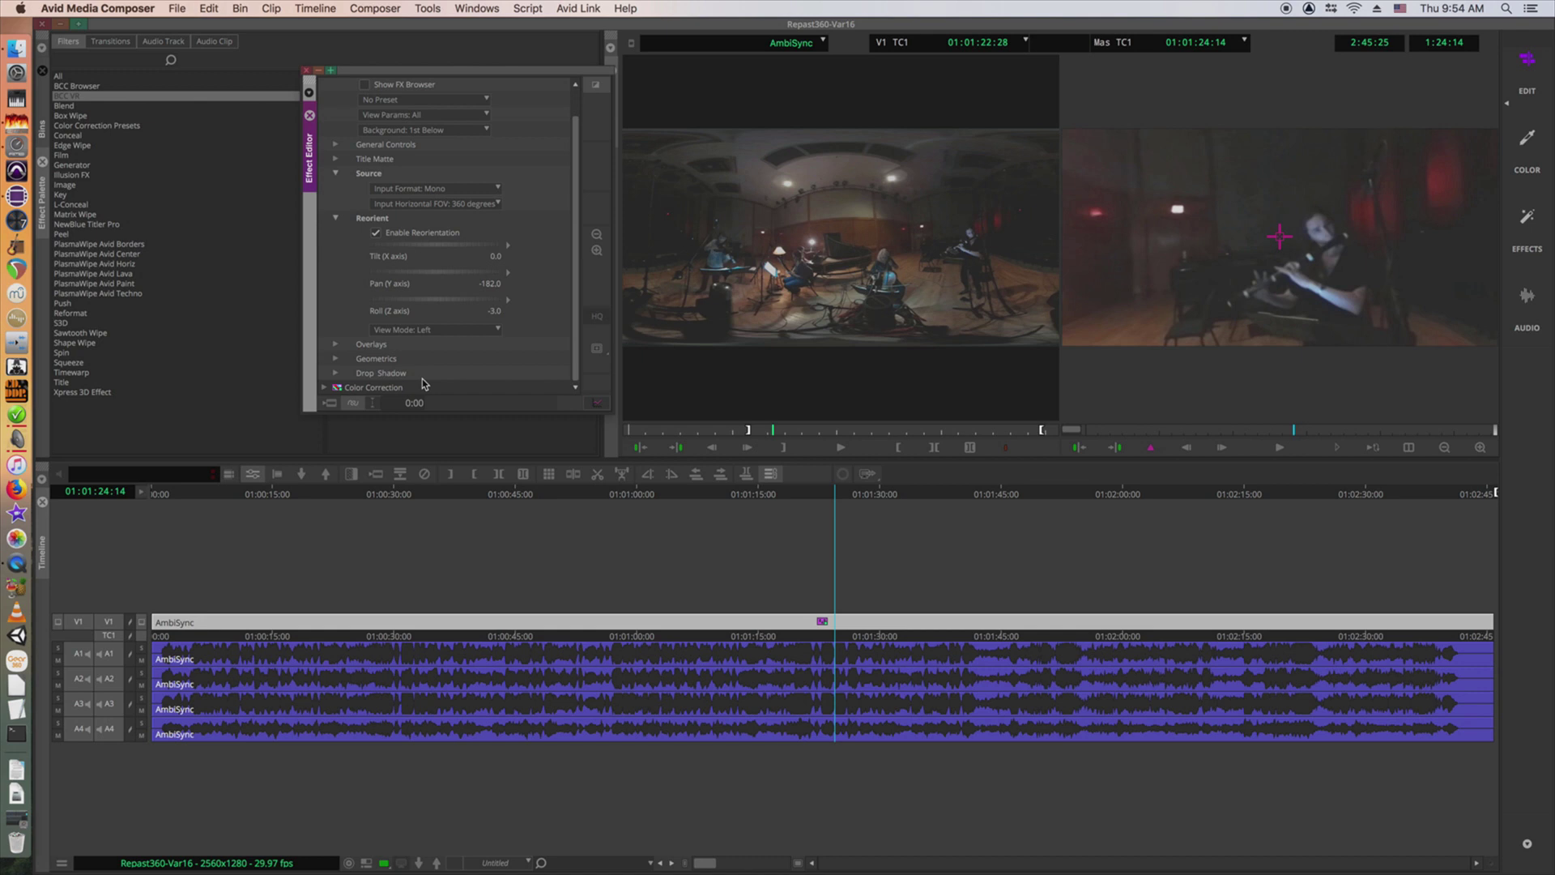
left_click(493, 331)
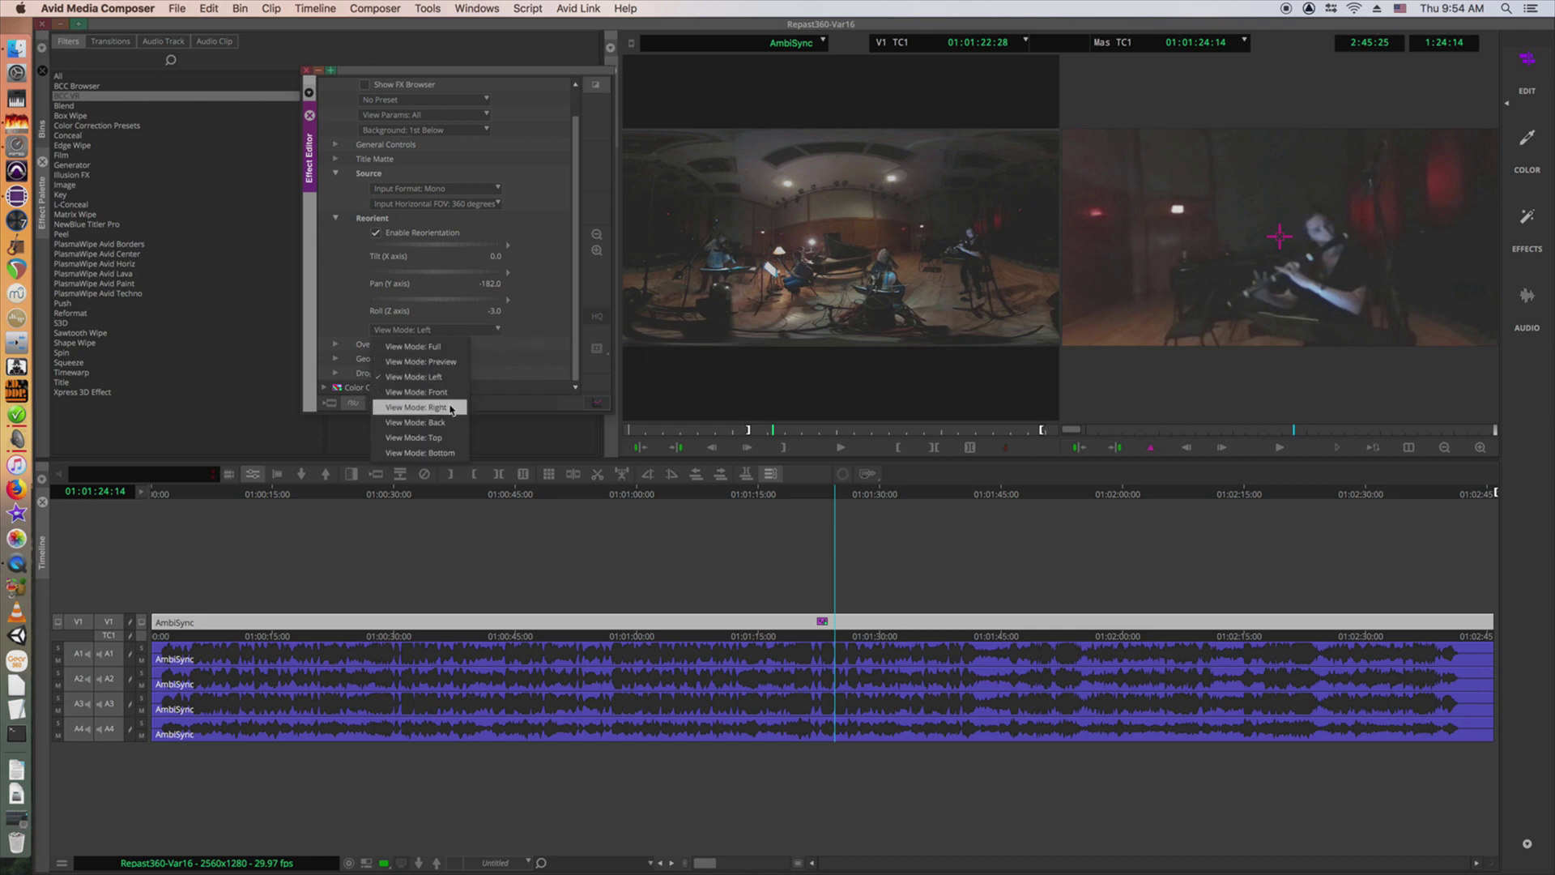
left_click(450, 405)
left_click(465, 331)
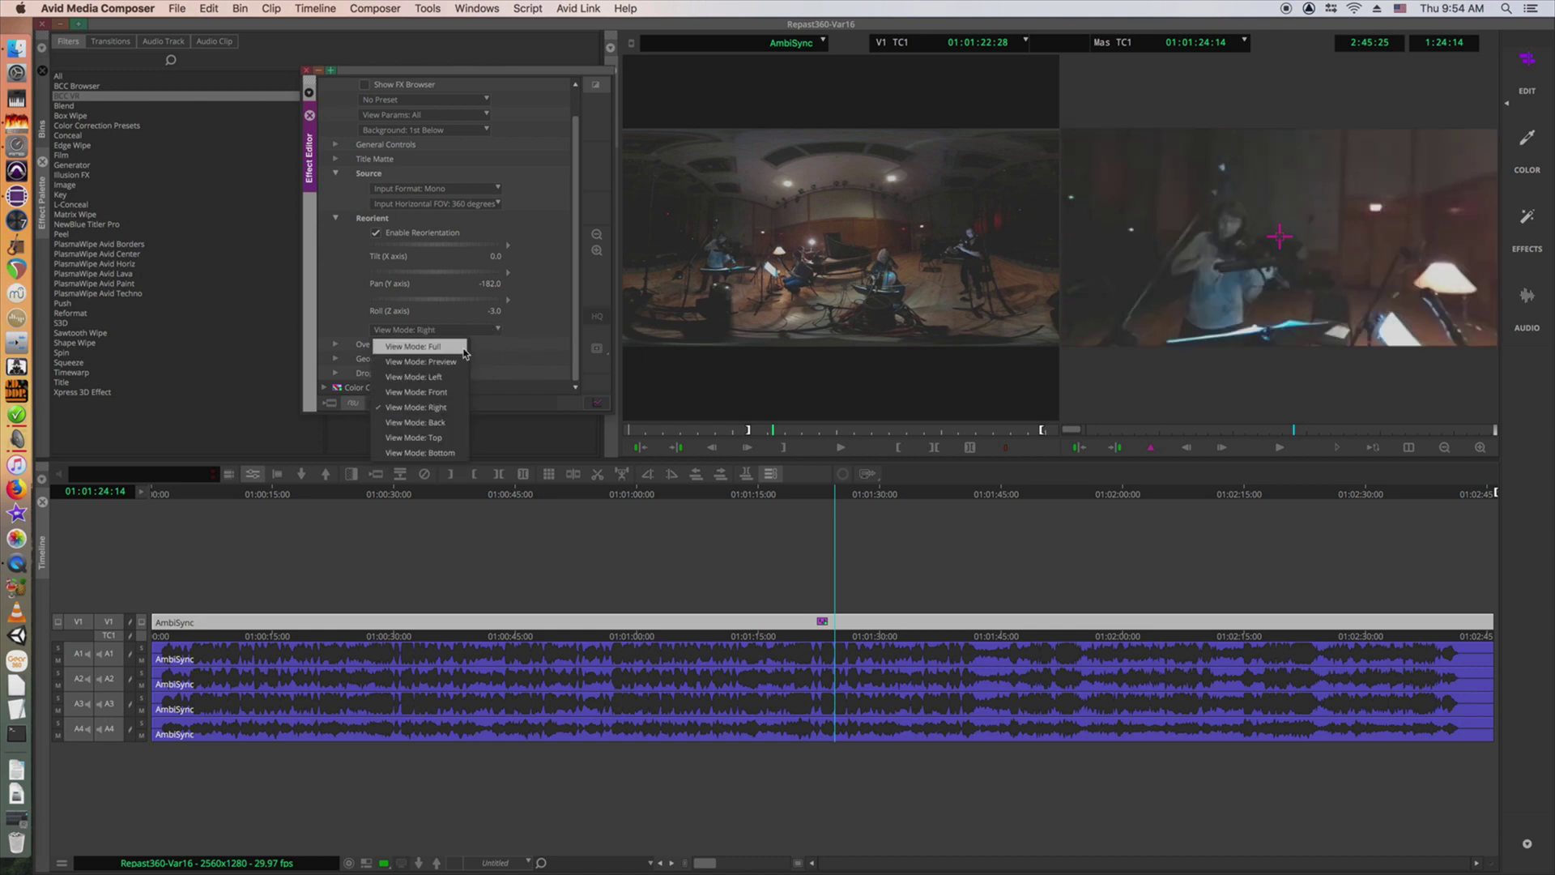
left_click(445, 438)
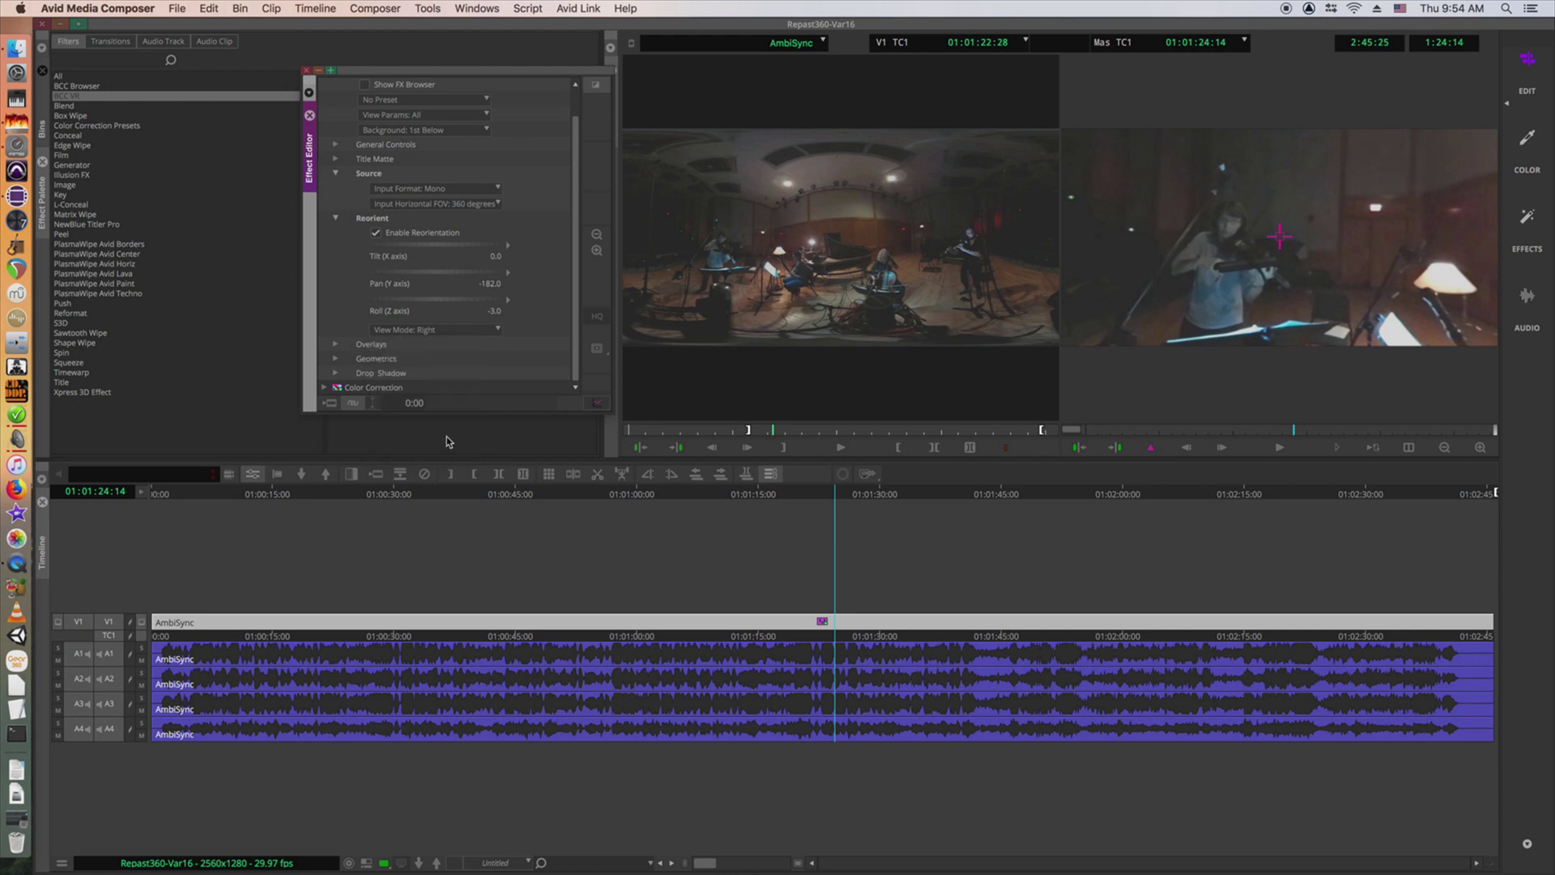
left_click(457, 330)
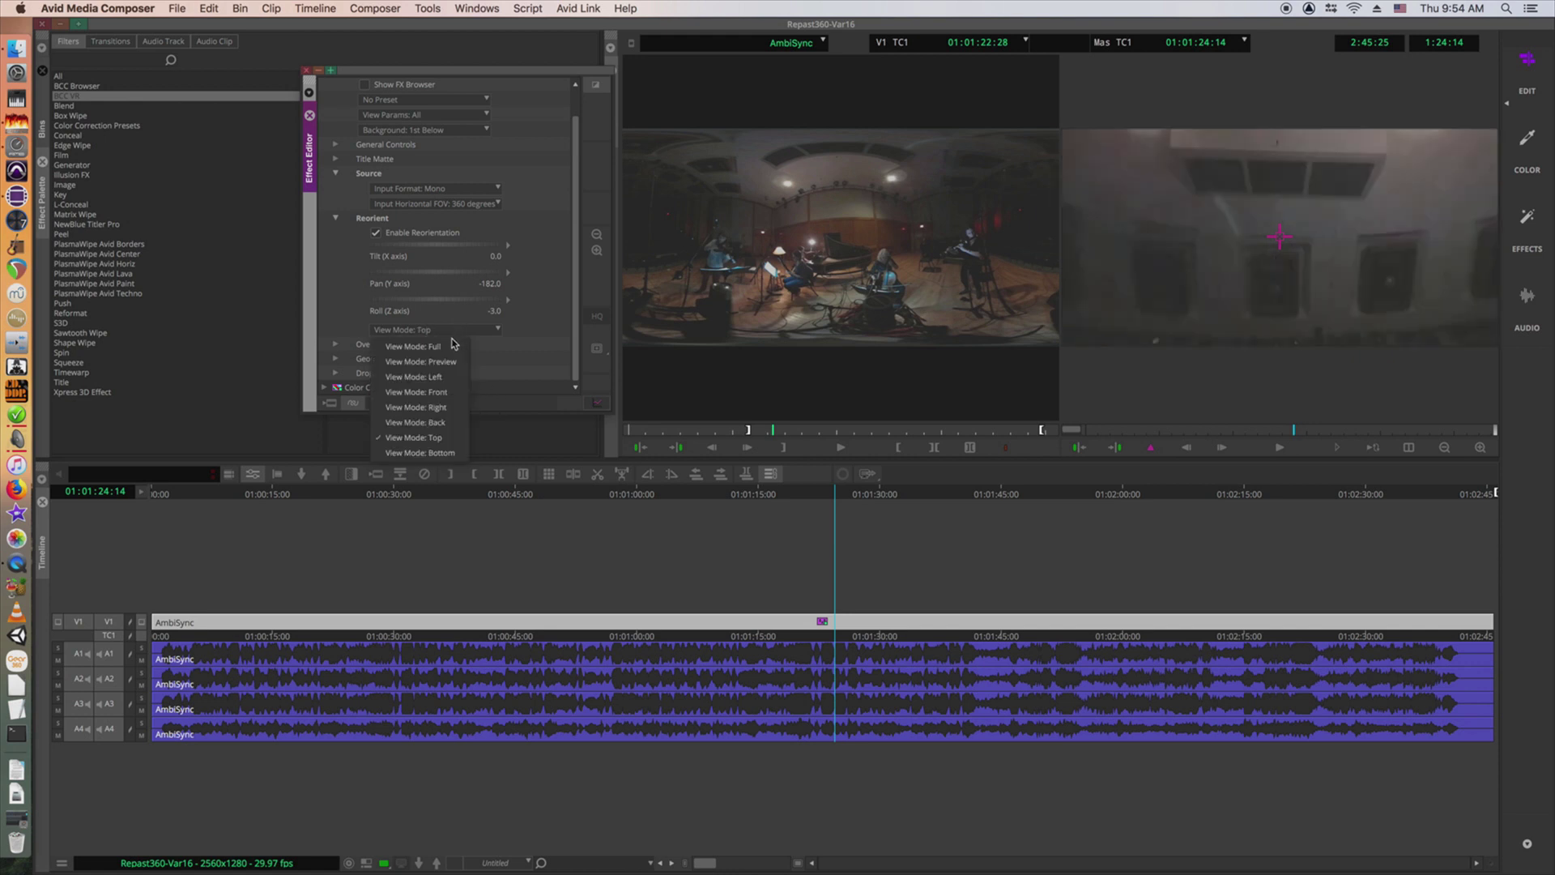
left_click(447, 344)
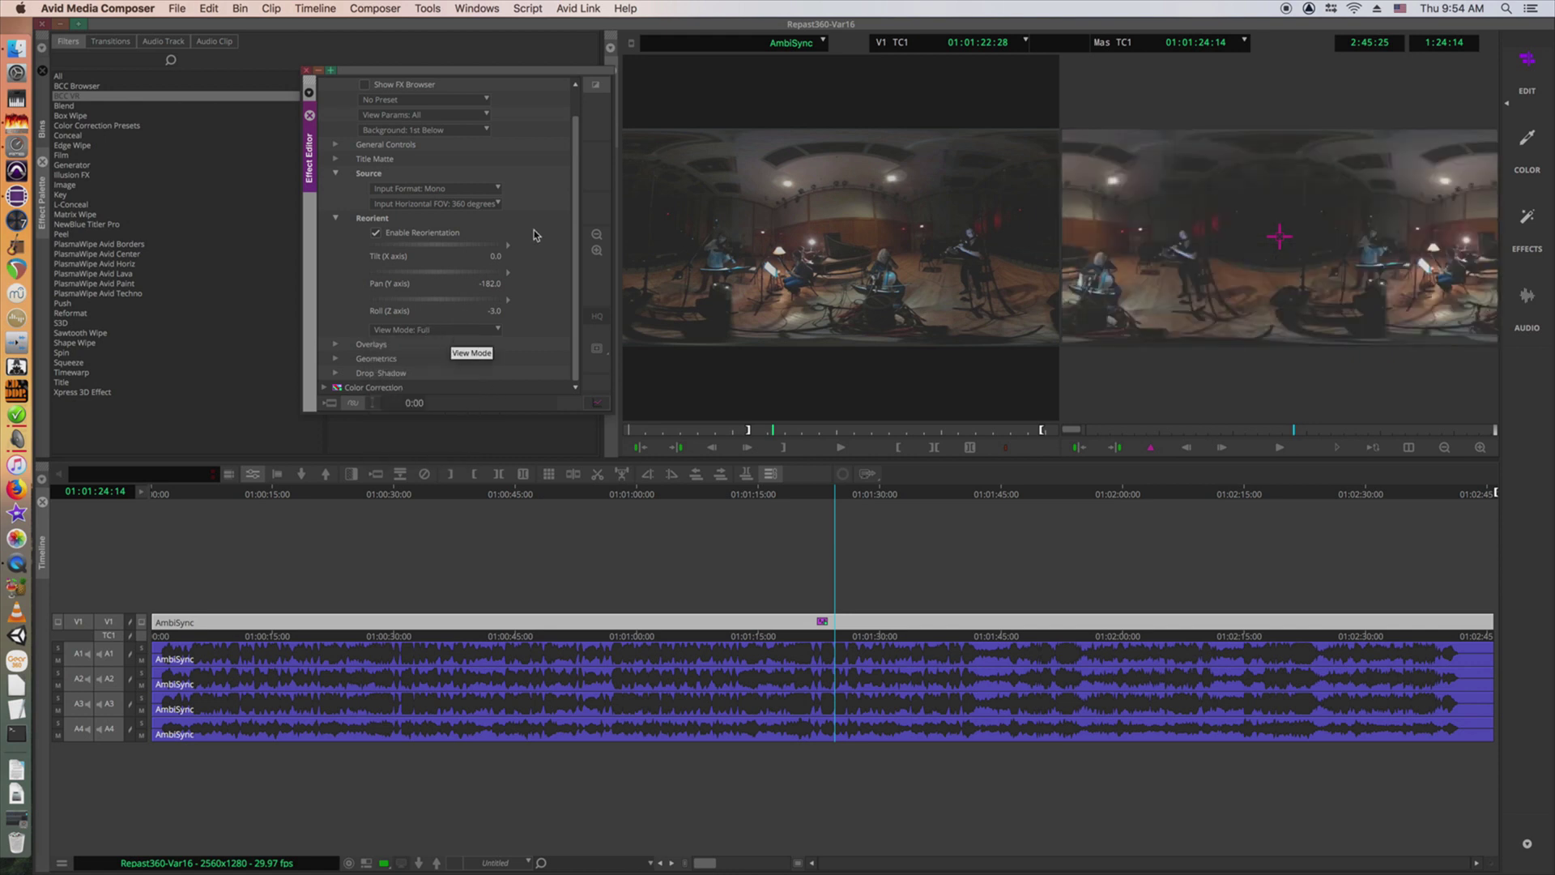
- Layer the BCC VR Sharpen effect over the reorientation on the V1 clip and set its Fine Detail Radius to 3.10
scroll(575, 219, "up", 2)
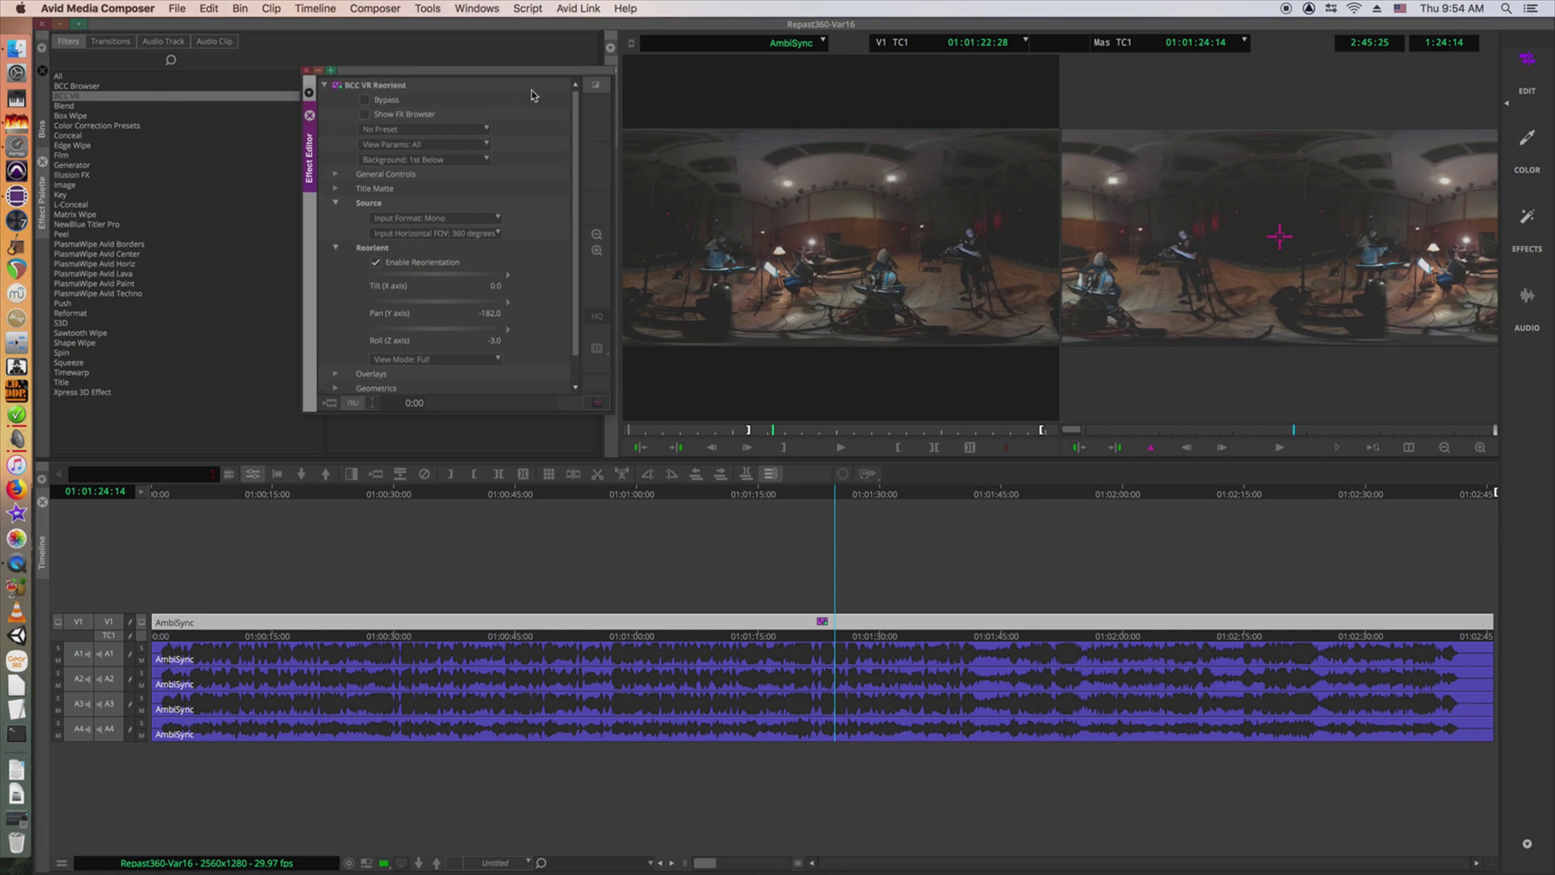
left_click(325, 86)
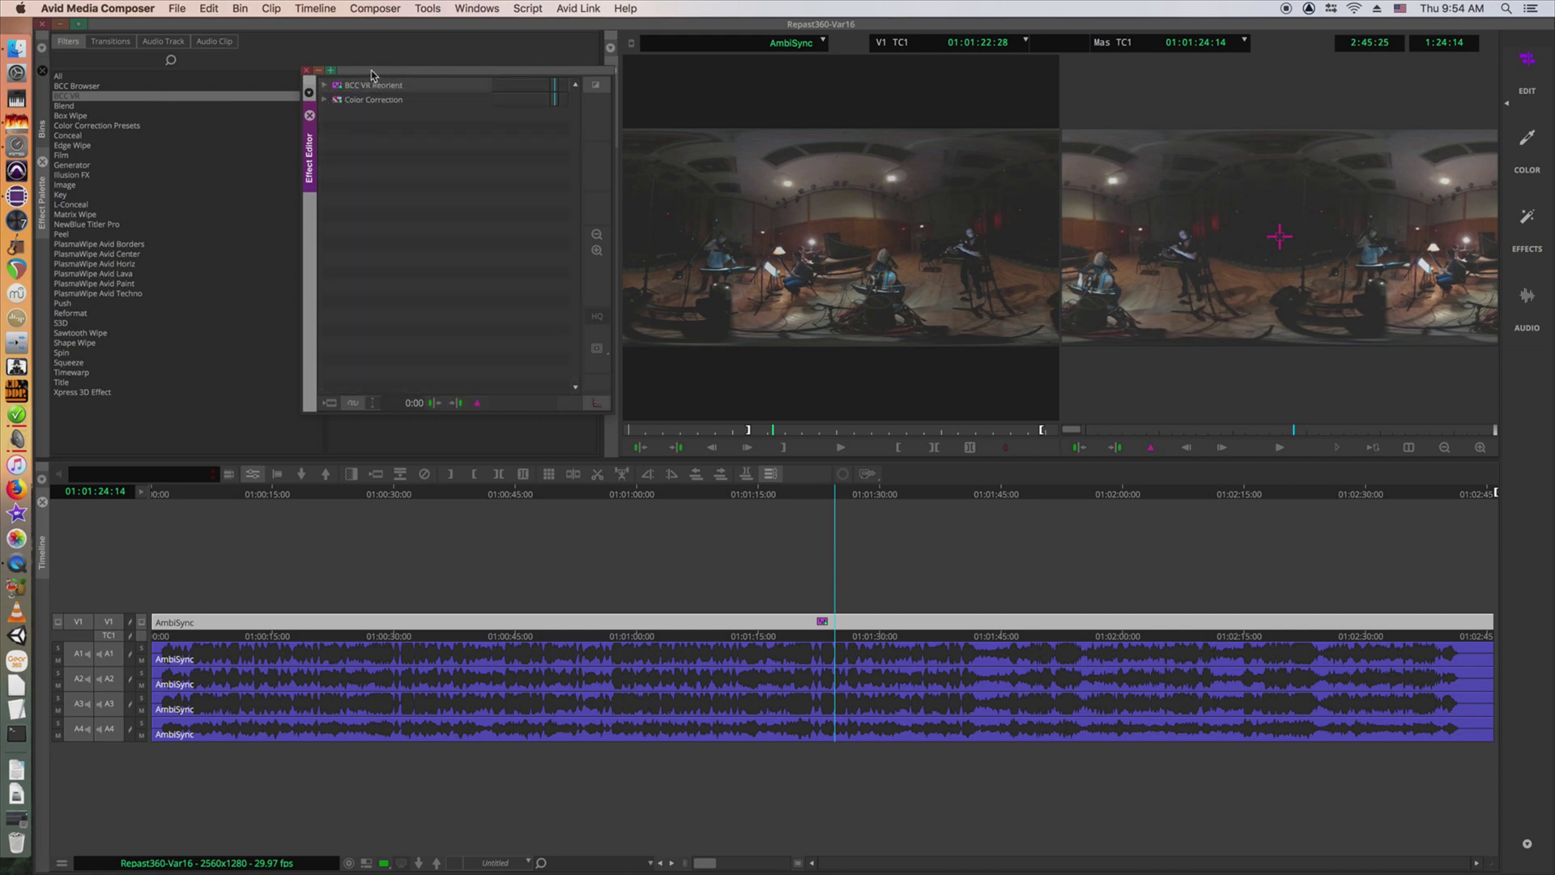
left_click_drag(379, 76, 290, 169)
left_click(336, 96)
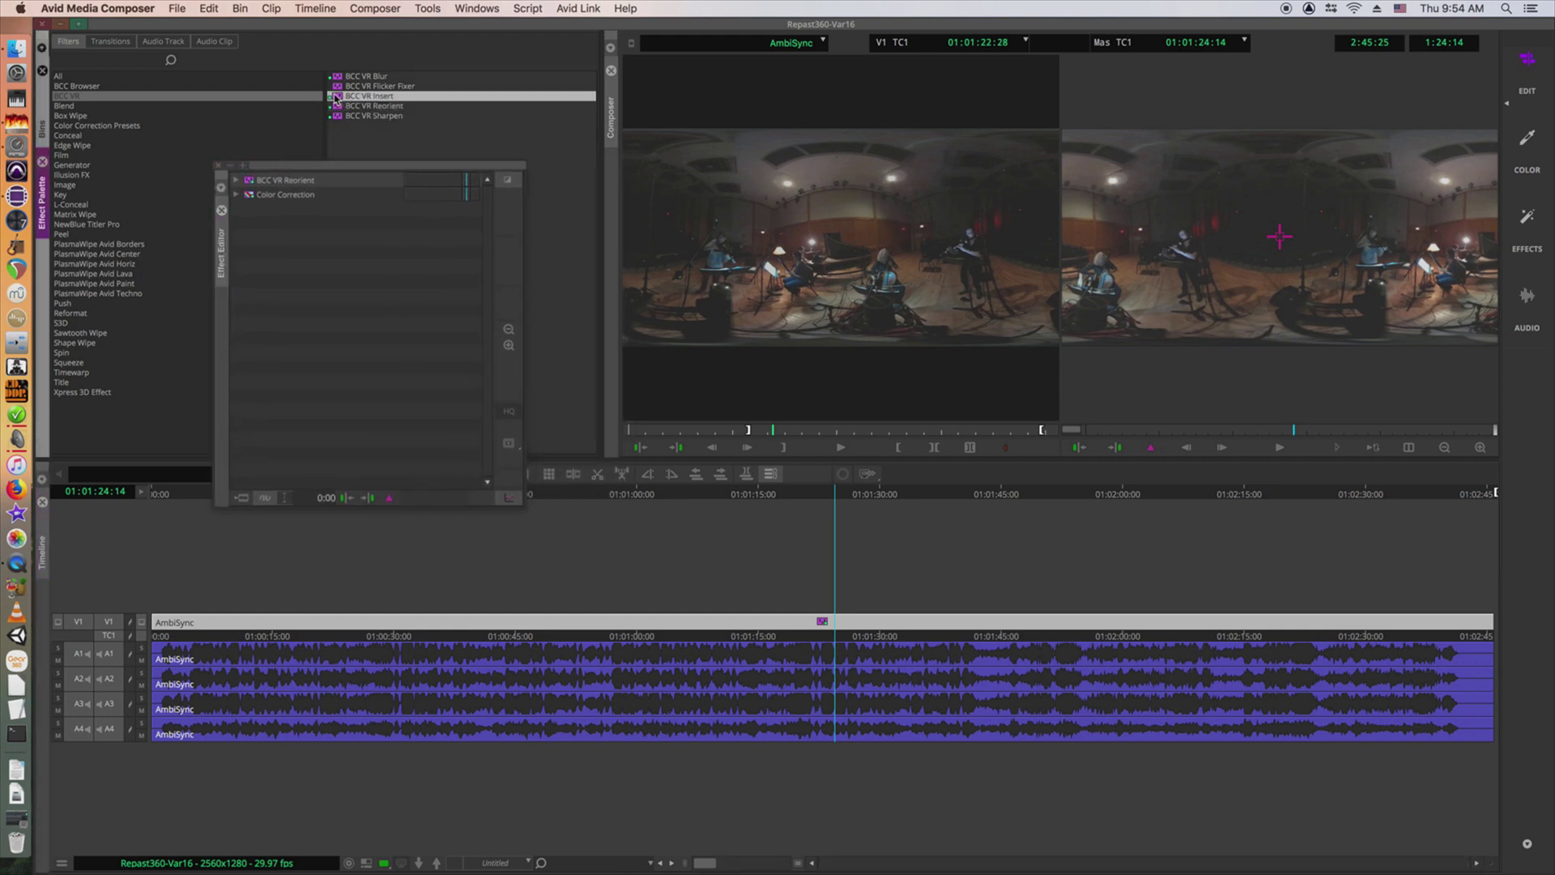
left_click(341, 118)
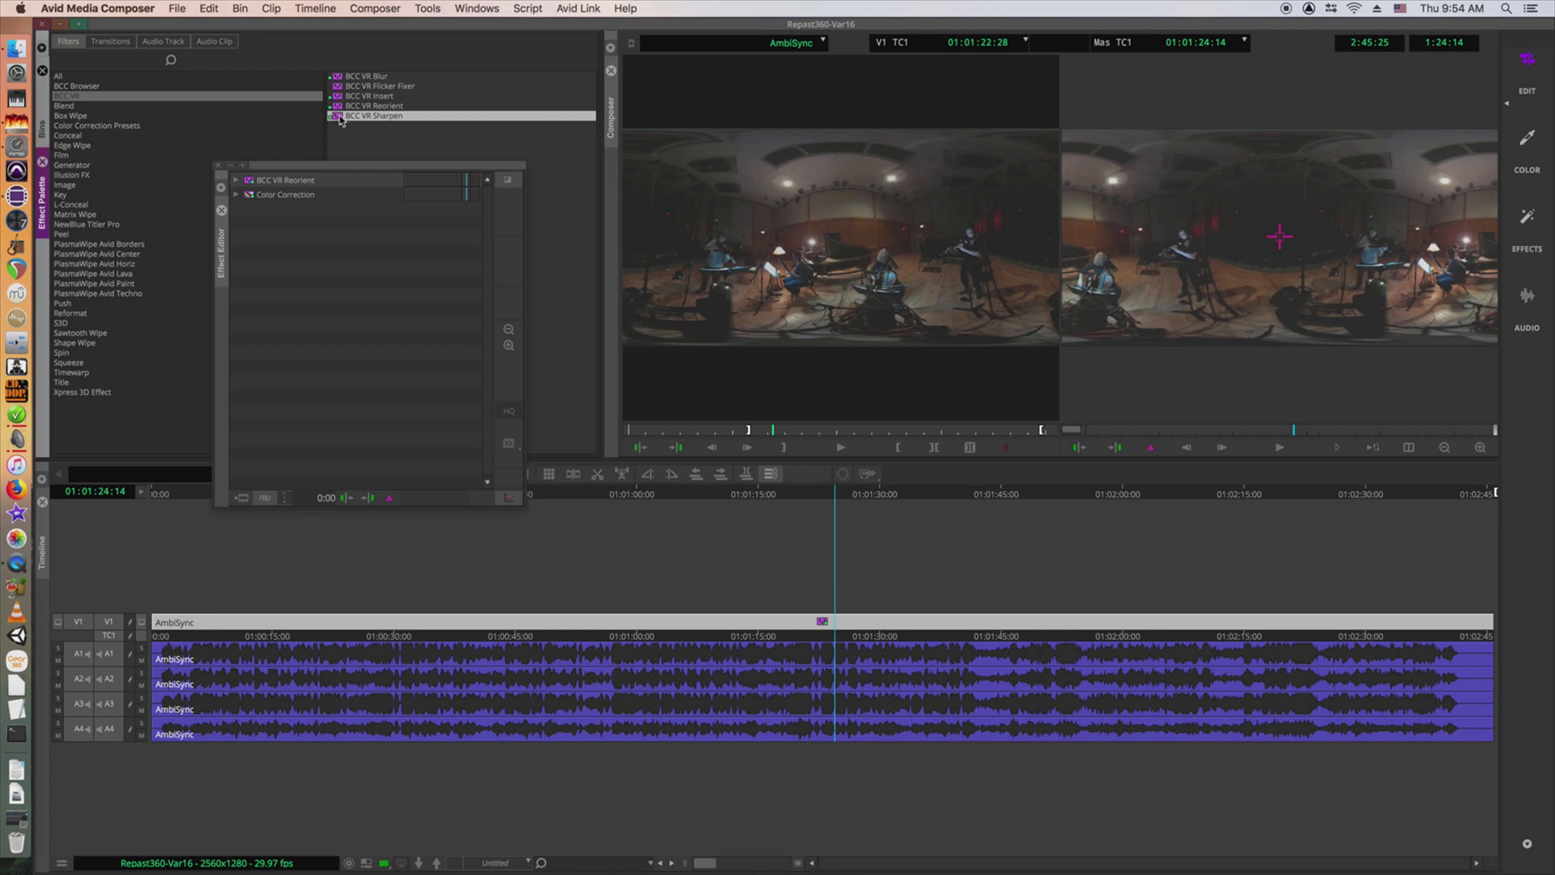
left_click_drag(341, 118, 820, 622)
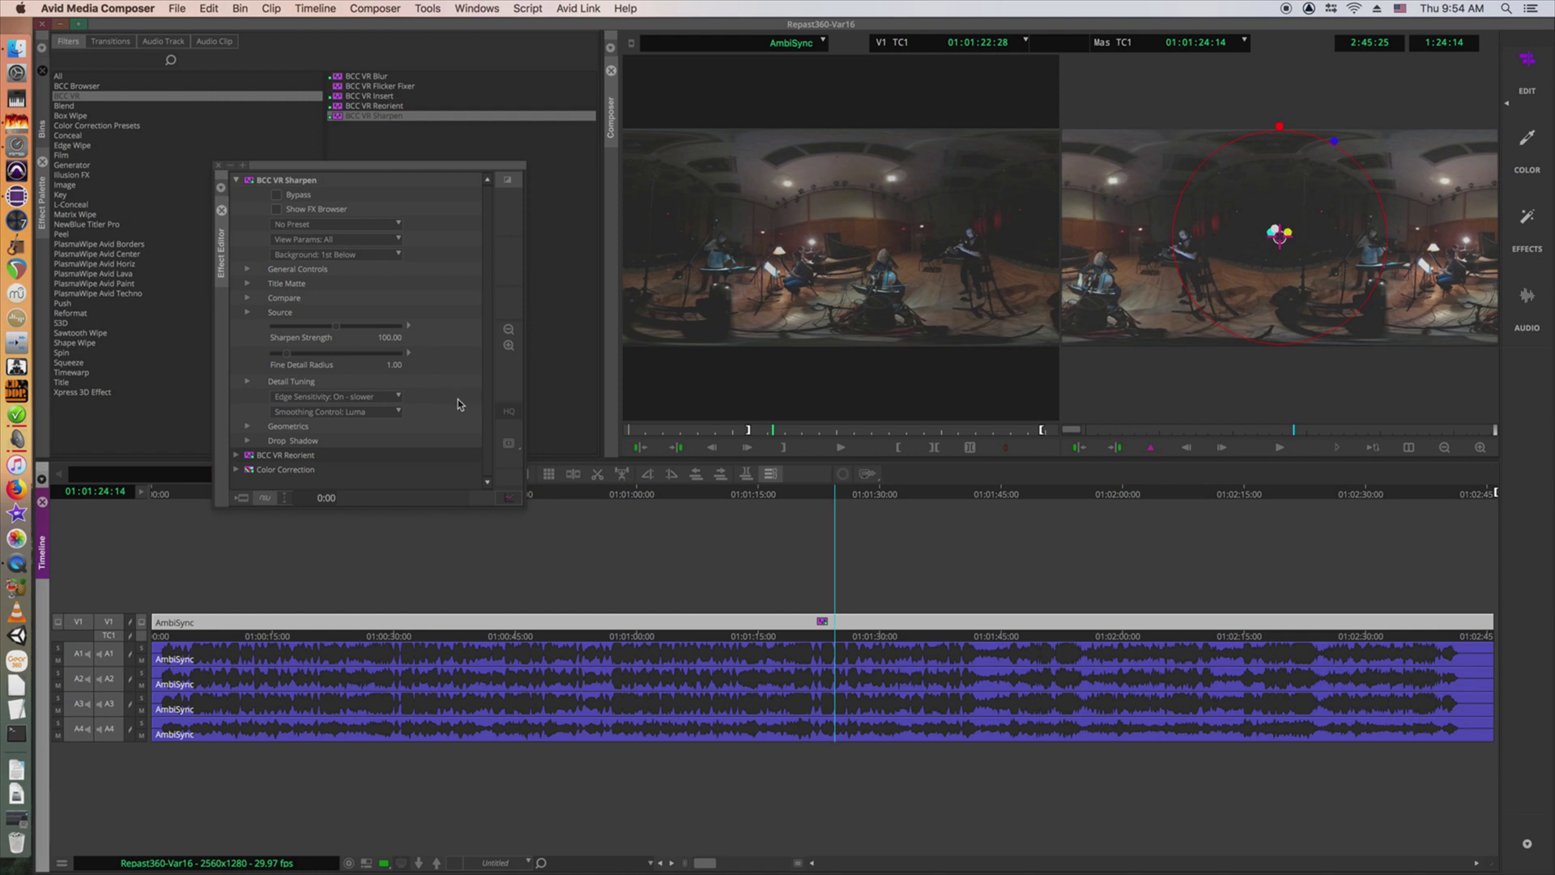
left_click(287, 360)
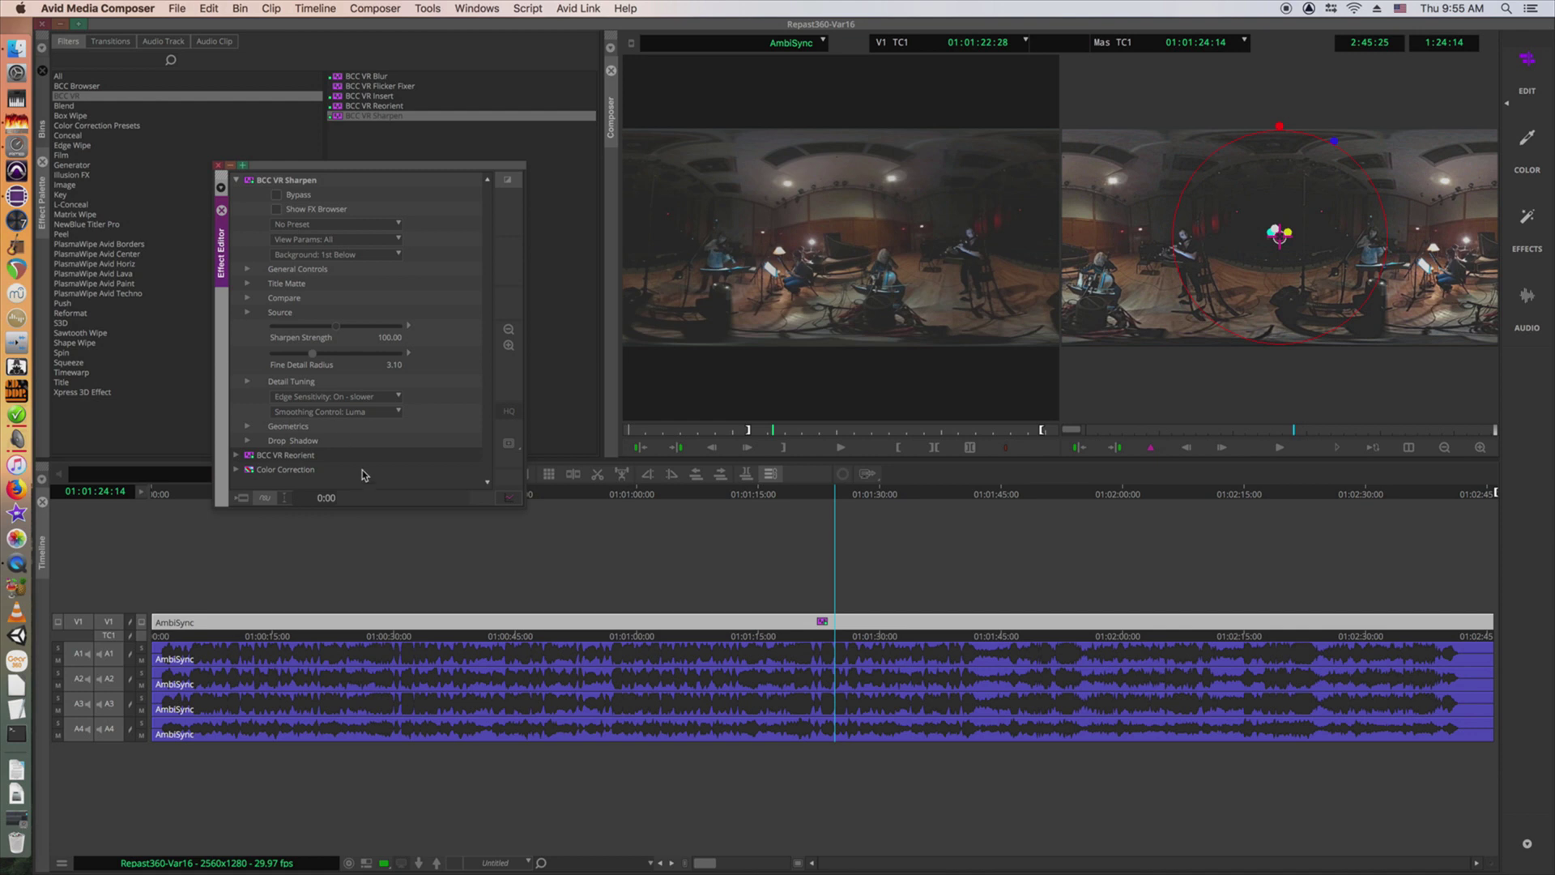
- Examine the sharpened image through the BCC VR Reorient view modes Left, Front and Back
left_click(240, 459)
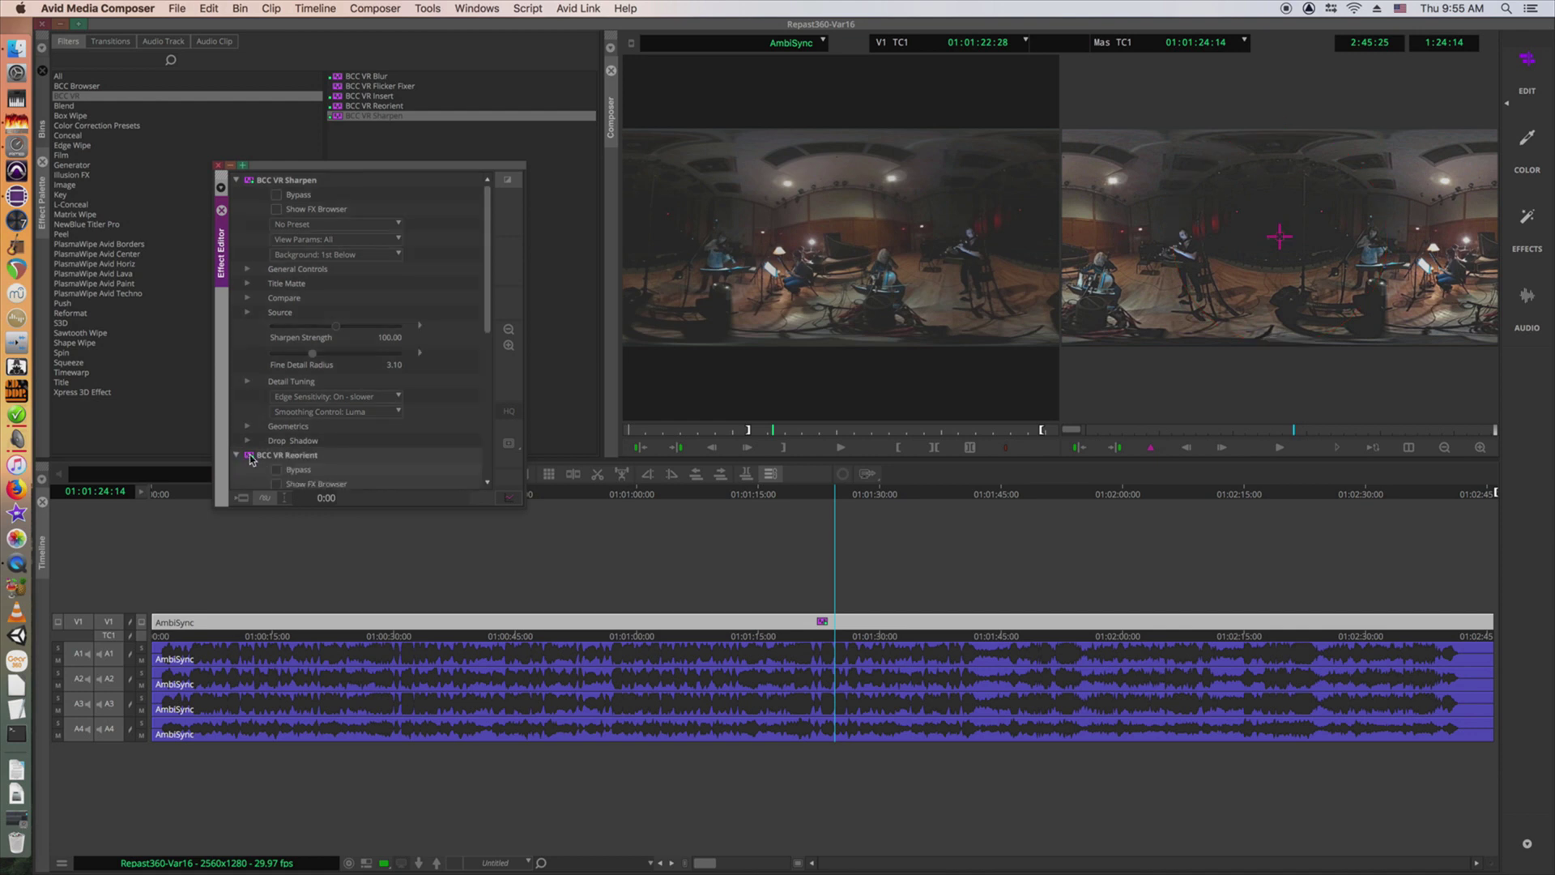
left_click_drag(492, 324, 492, 471)
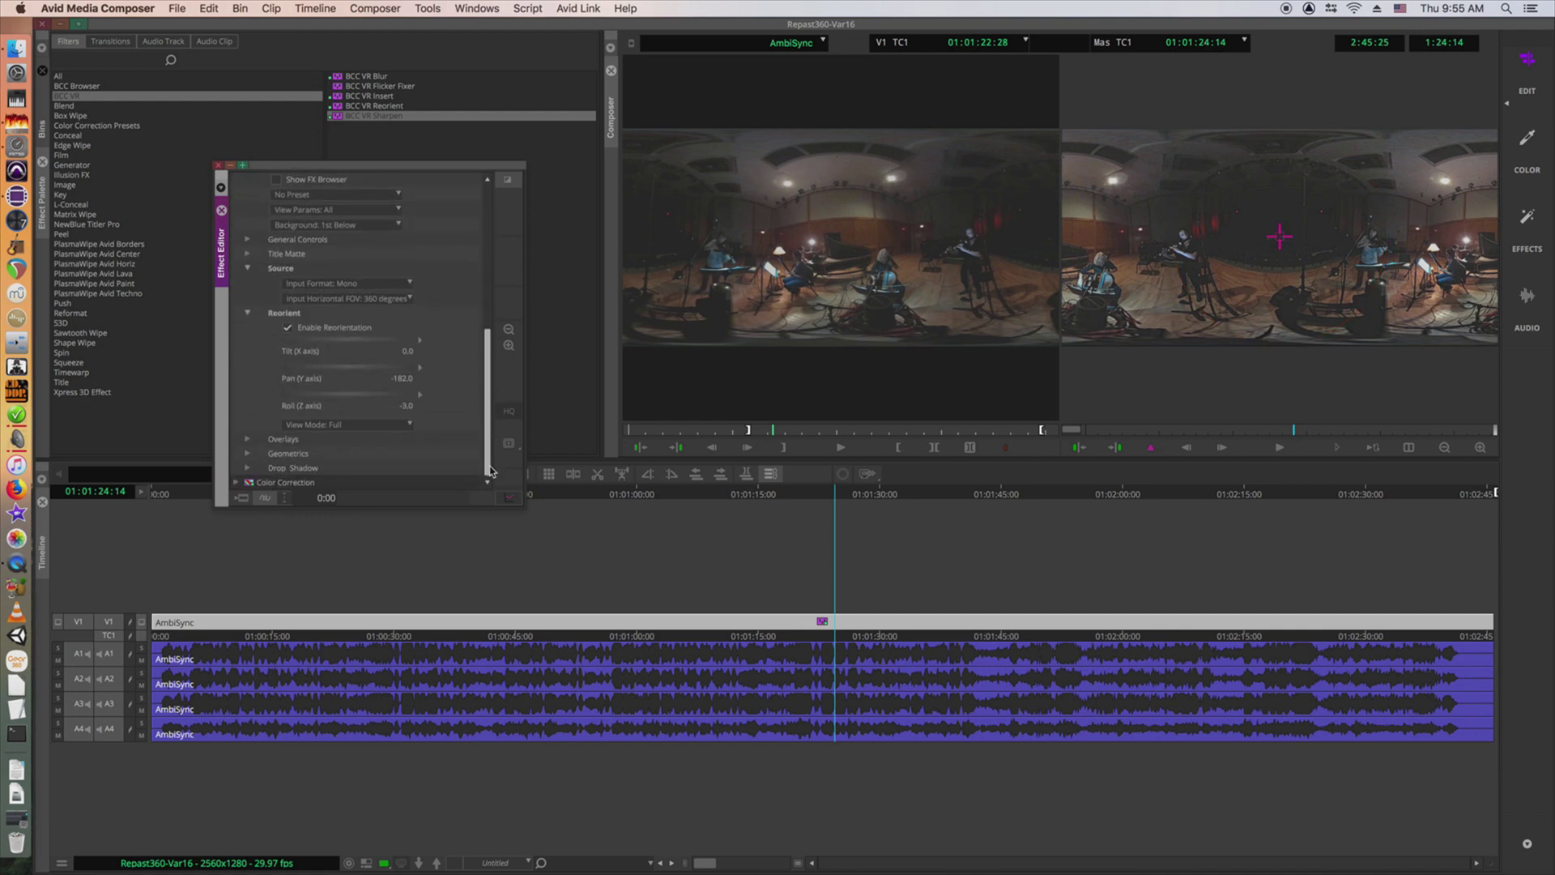
left_click(372, 424)
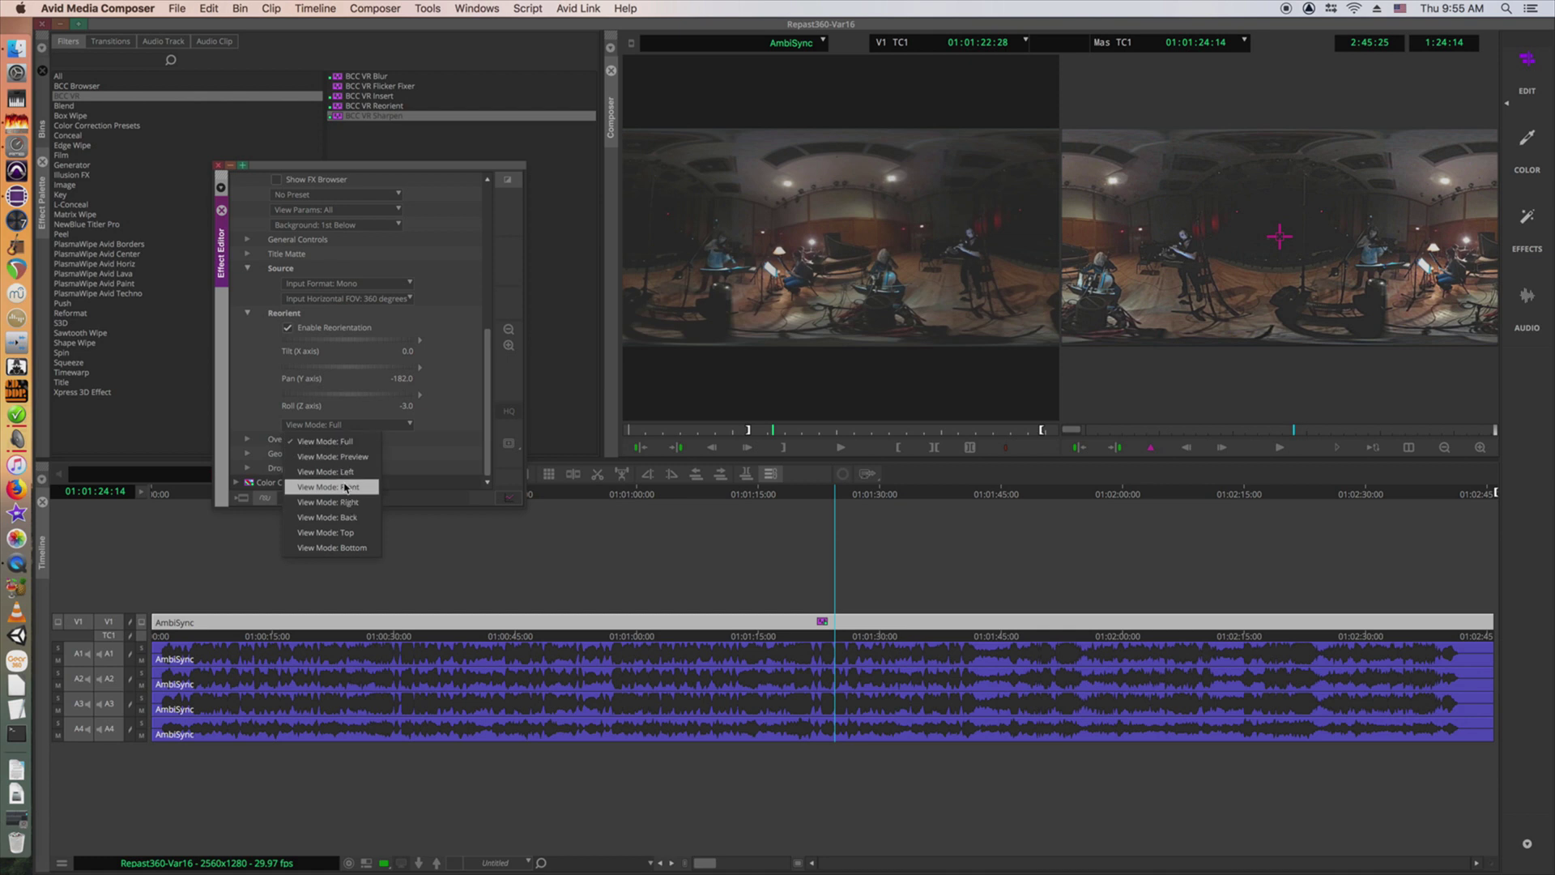
left_click(347, 472)
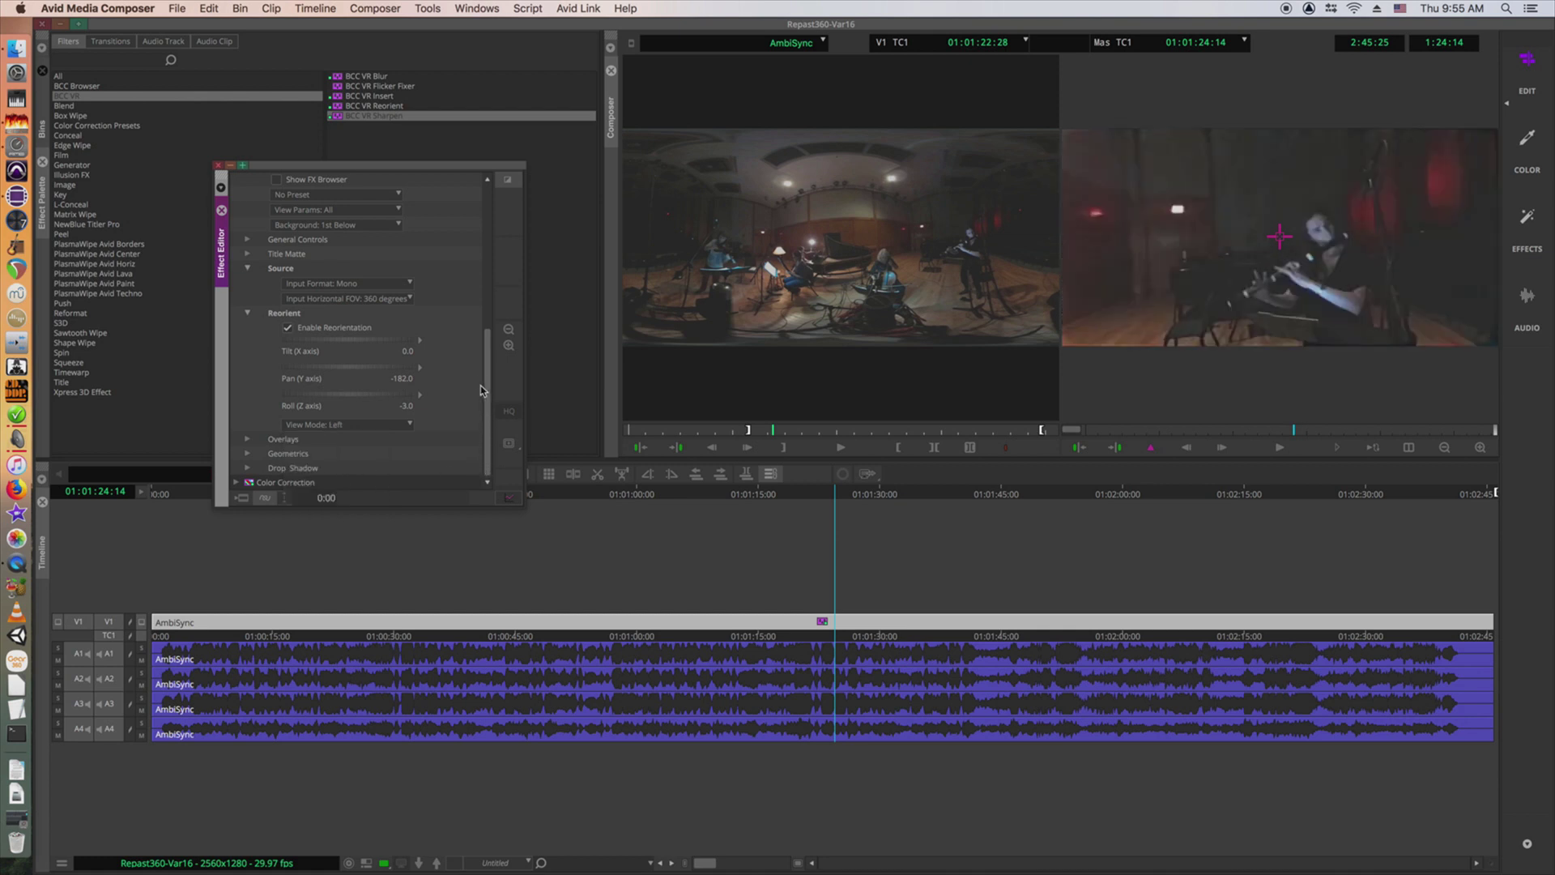
left_click(389, 427)
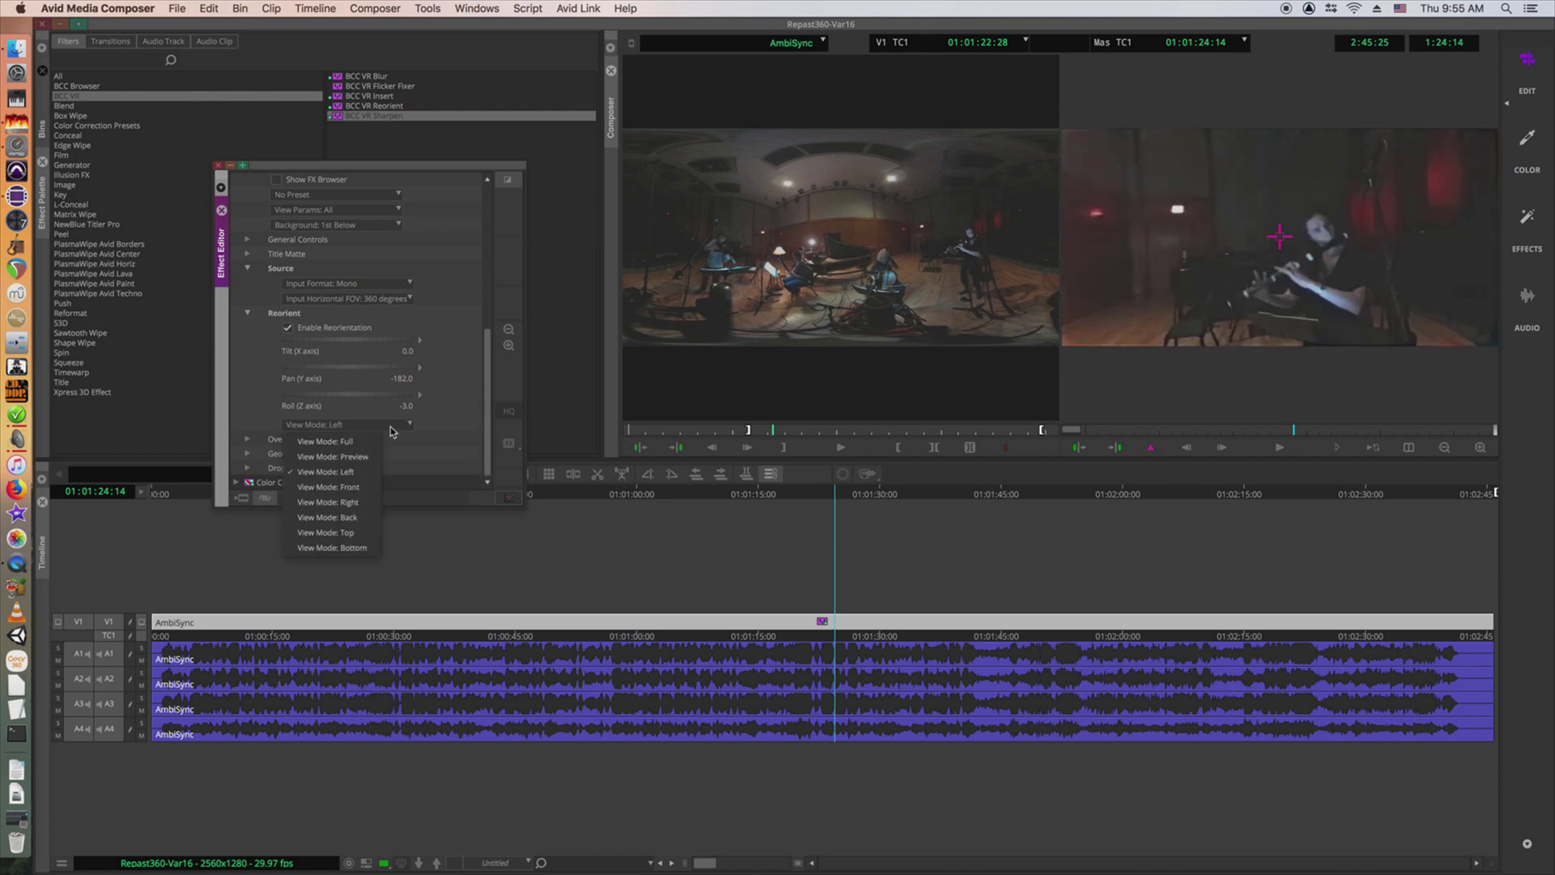
left_click(359, 488)
left_click(362, 427)
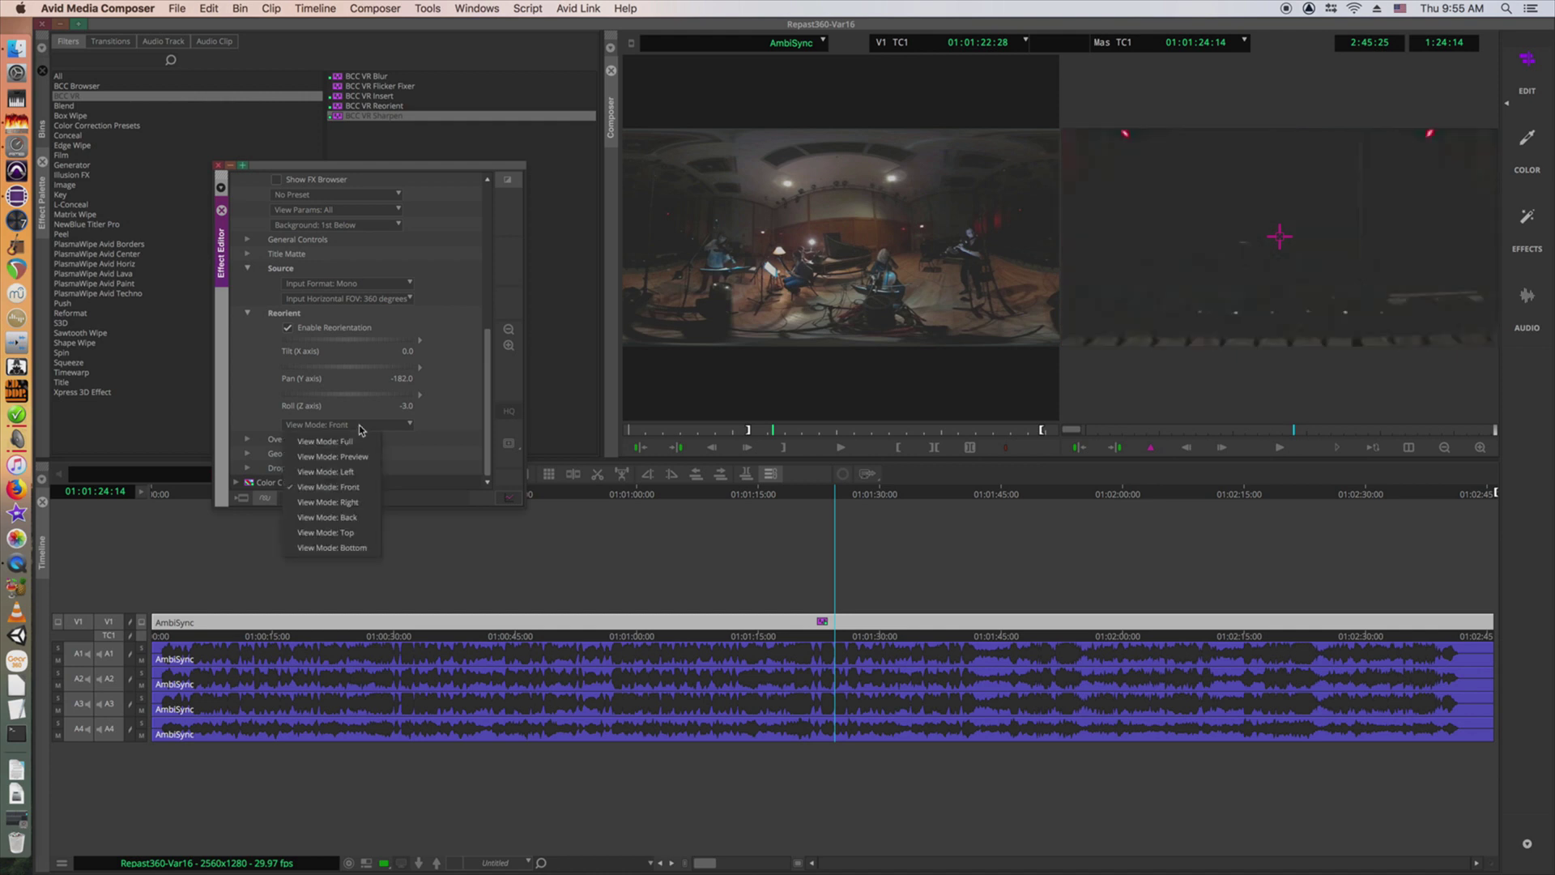
left_click(360, 518)
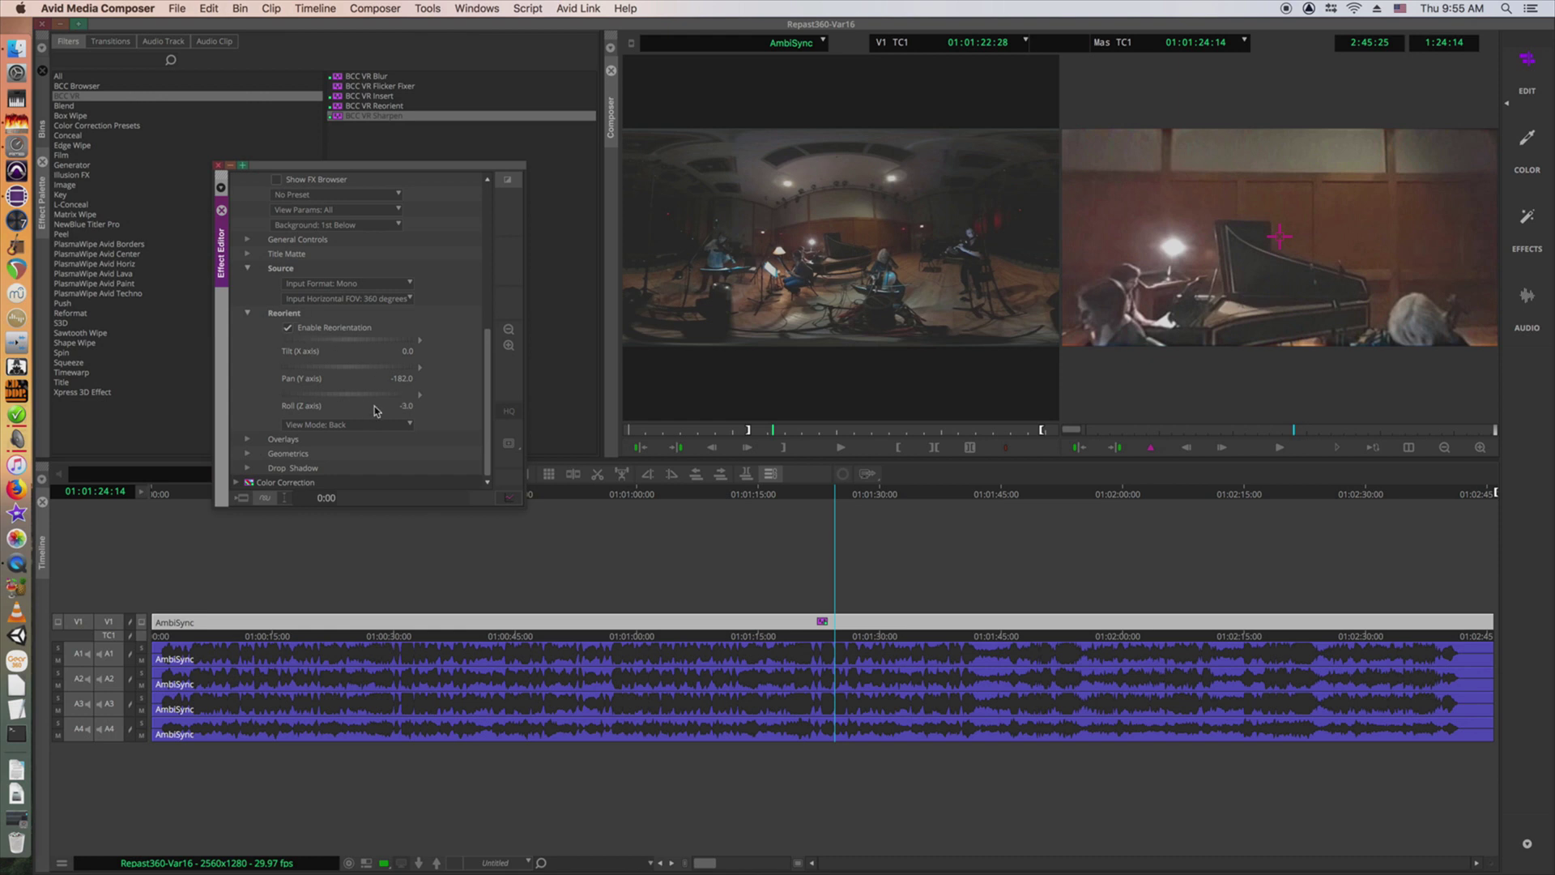
- Try a BCC VR Sharpen Fine Detail Radius of 4.05 and a Sharpen Strength of 102.53
scroll(489, 349, "up", 6)
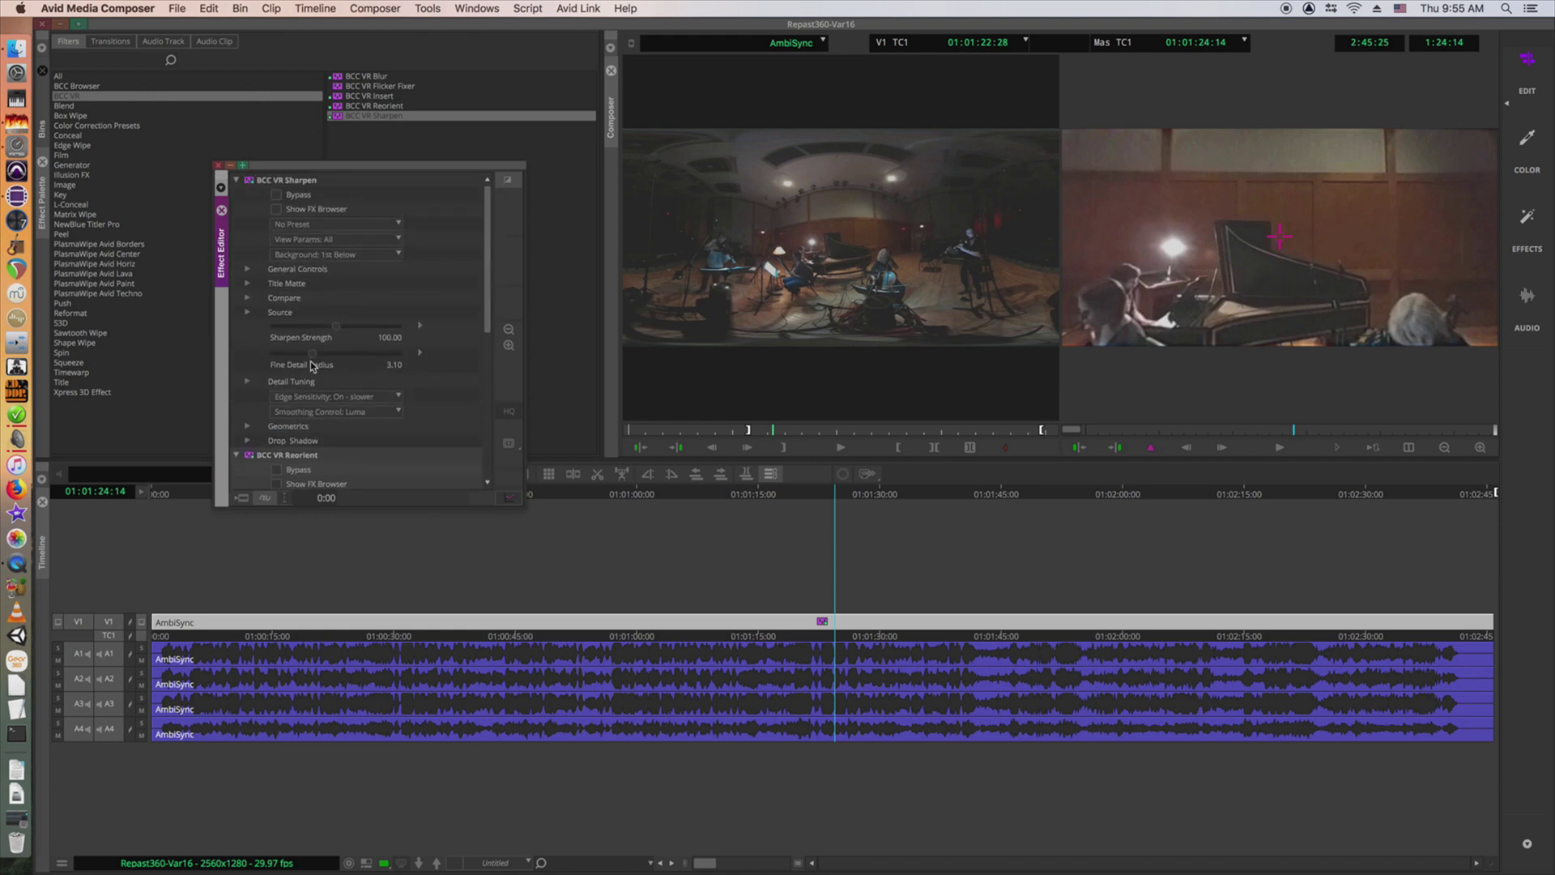
left_click_drag(313, 356, 405, 330)
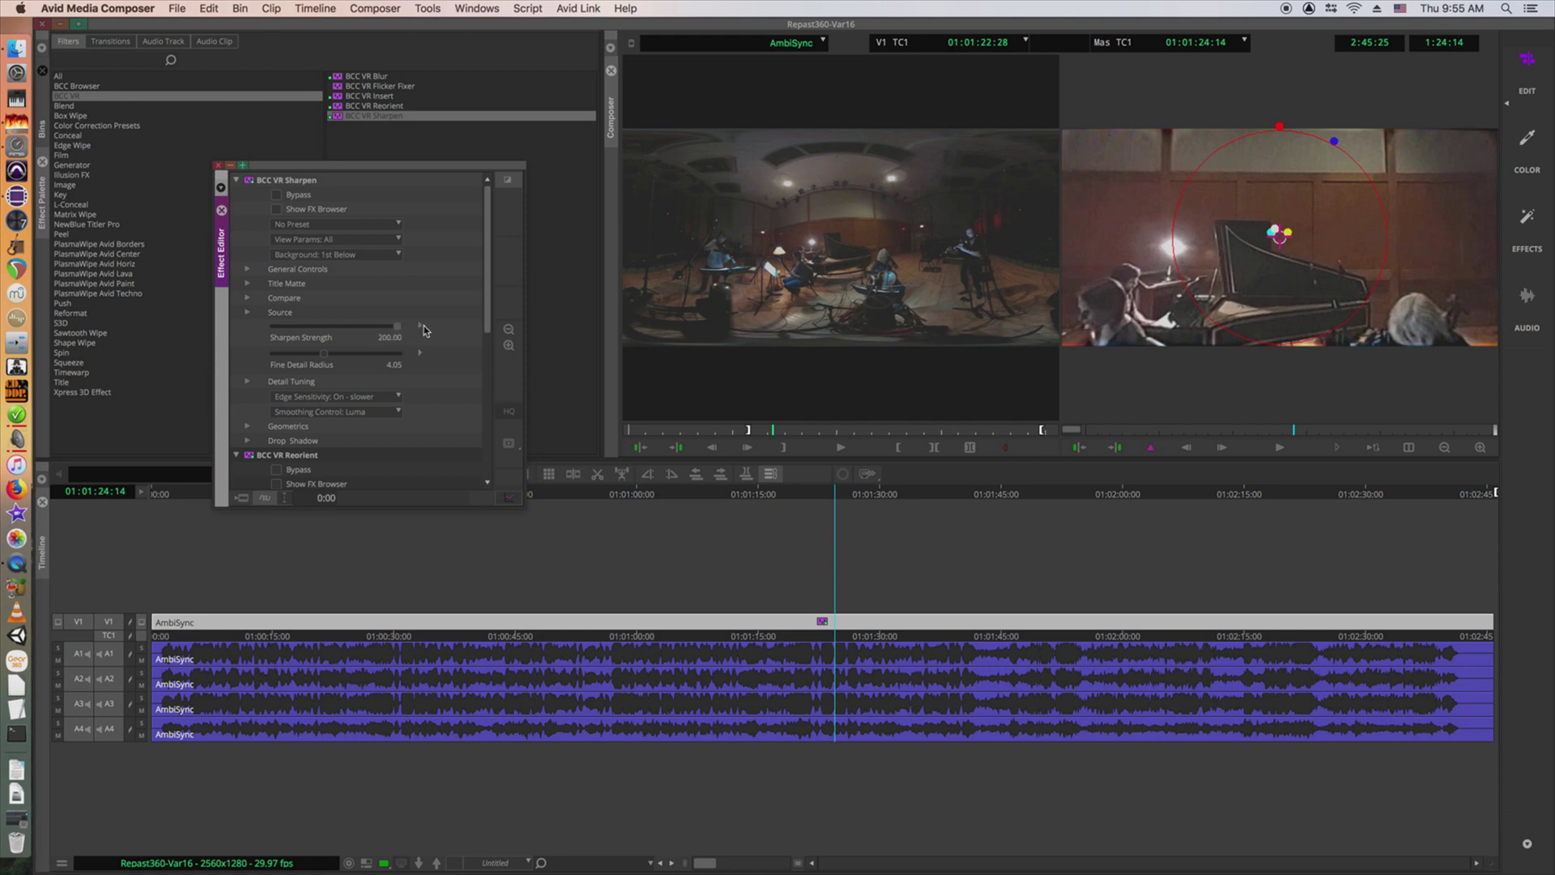
left_click_drag(425, 329, 343, 328)
- Set the BCC VR Sharpen Edge Sensitivity to Off - faster and increase the Fine Detail Radius
scroll(493, 335, "down", 5)
left_click(374, 295)
left_click(375, 310)
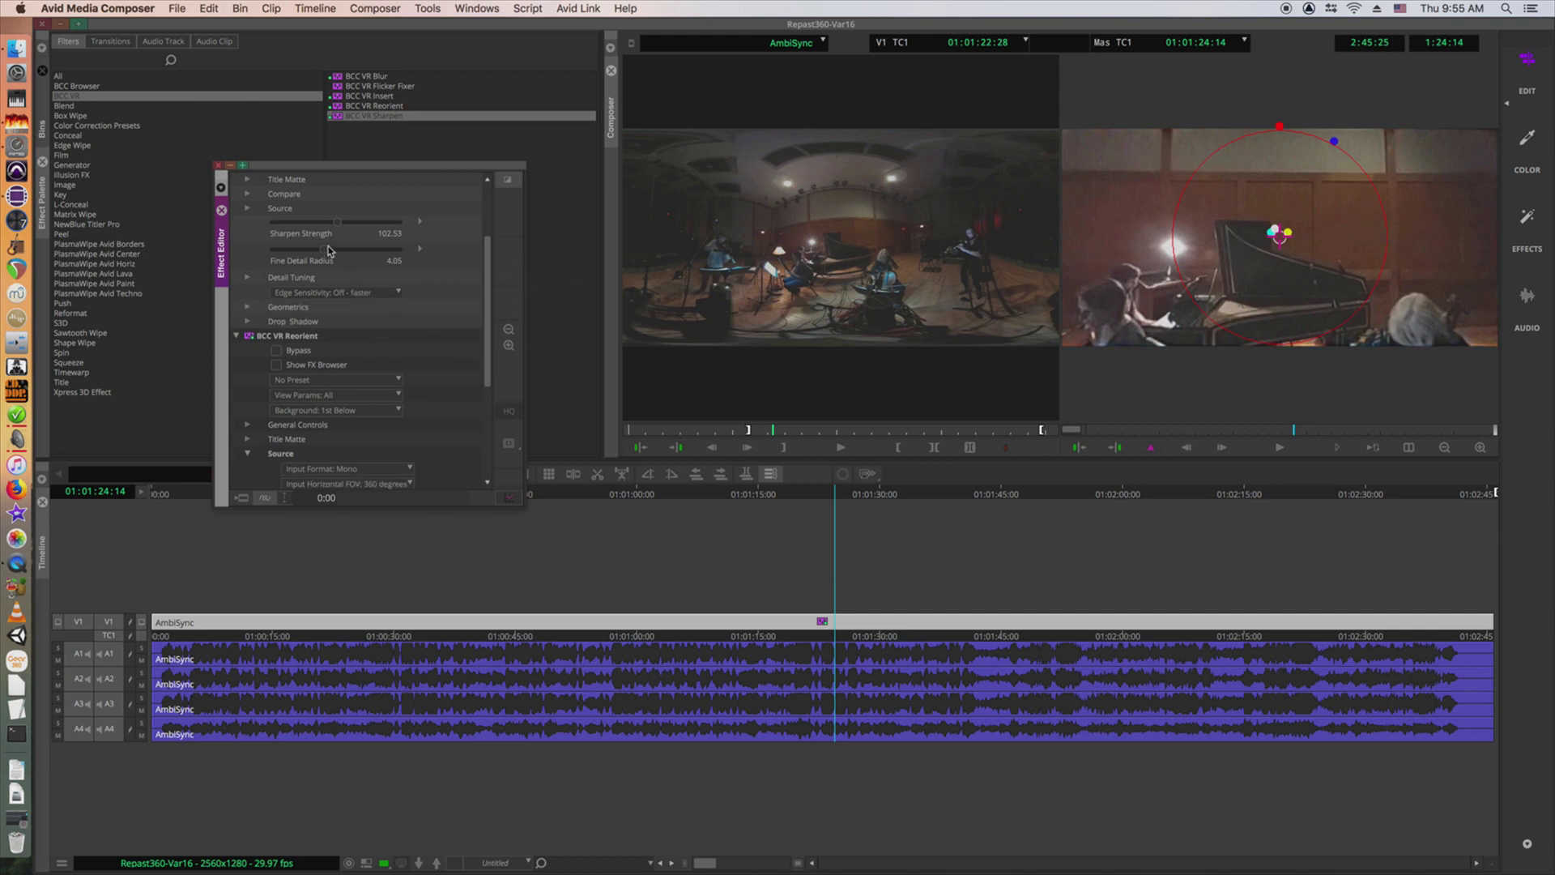
left_click_drag(324, 251, 398, 256)
- Check the stronger sharpening in the BCC VR Reorient Left and Right view modes
left_click_drag(489, 288, 503, 380)
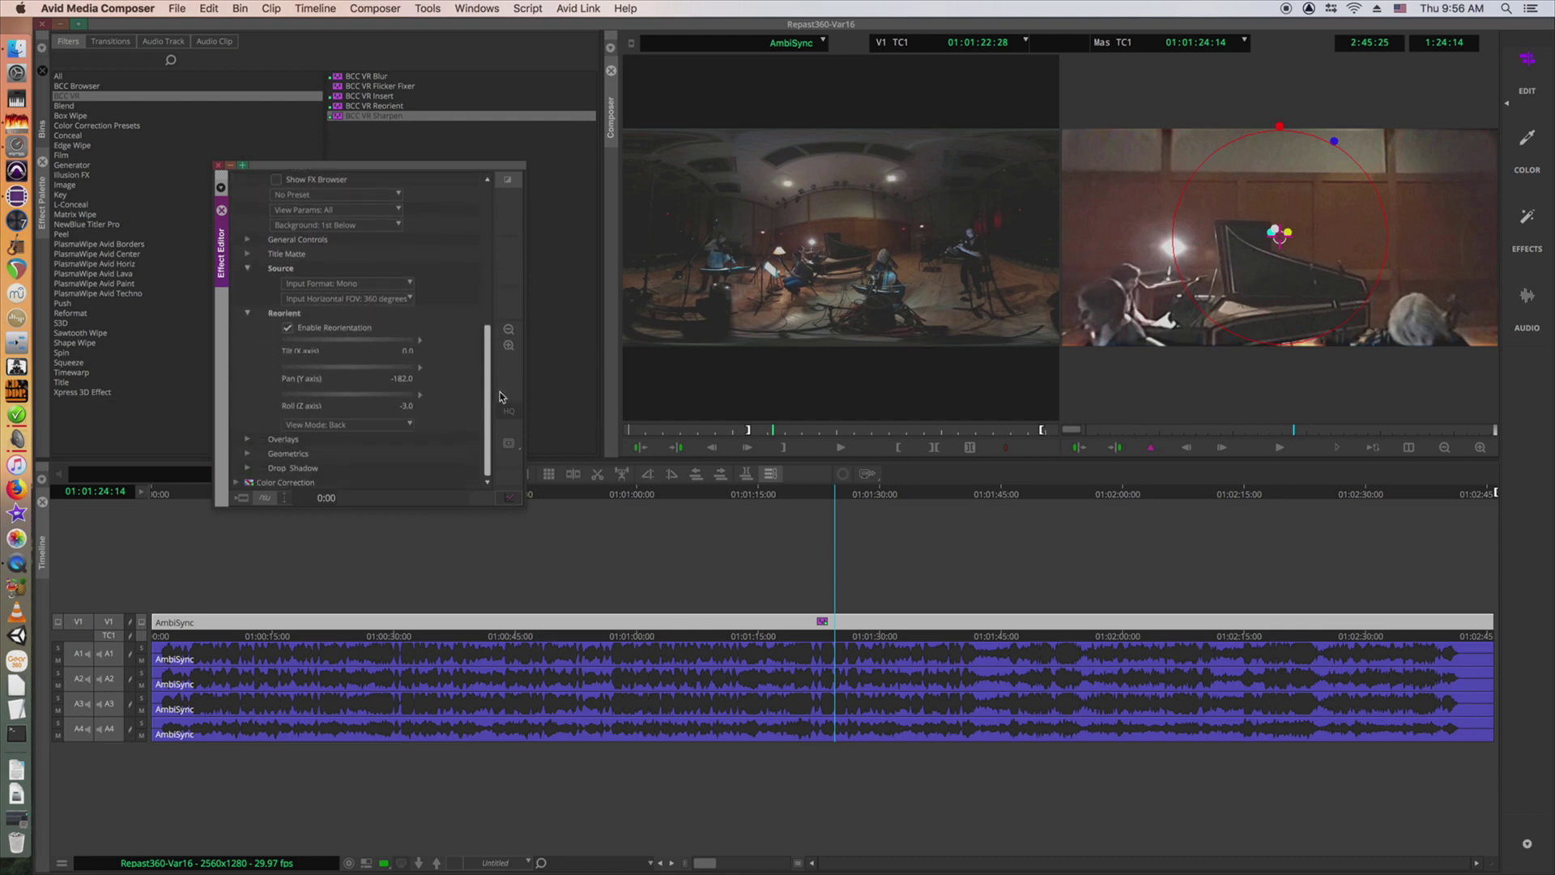
left_click(352, 422)
left_click(357, 482)
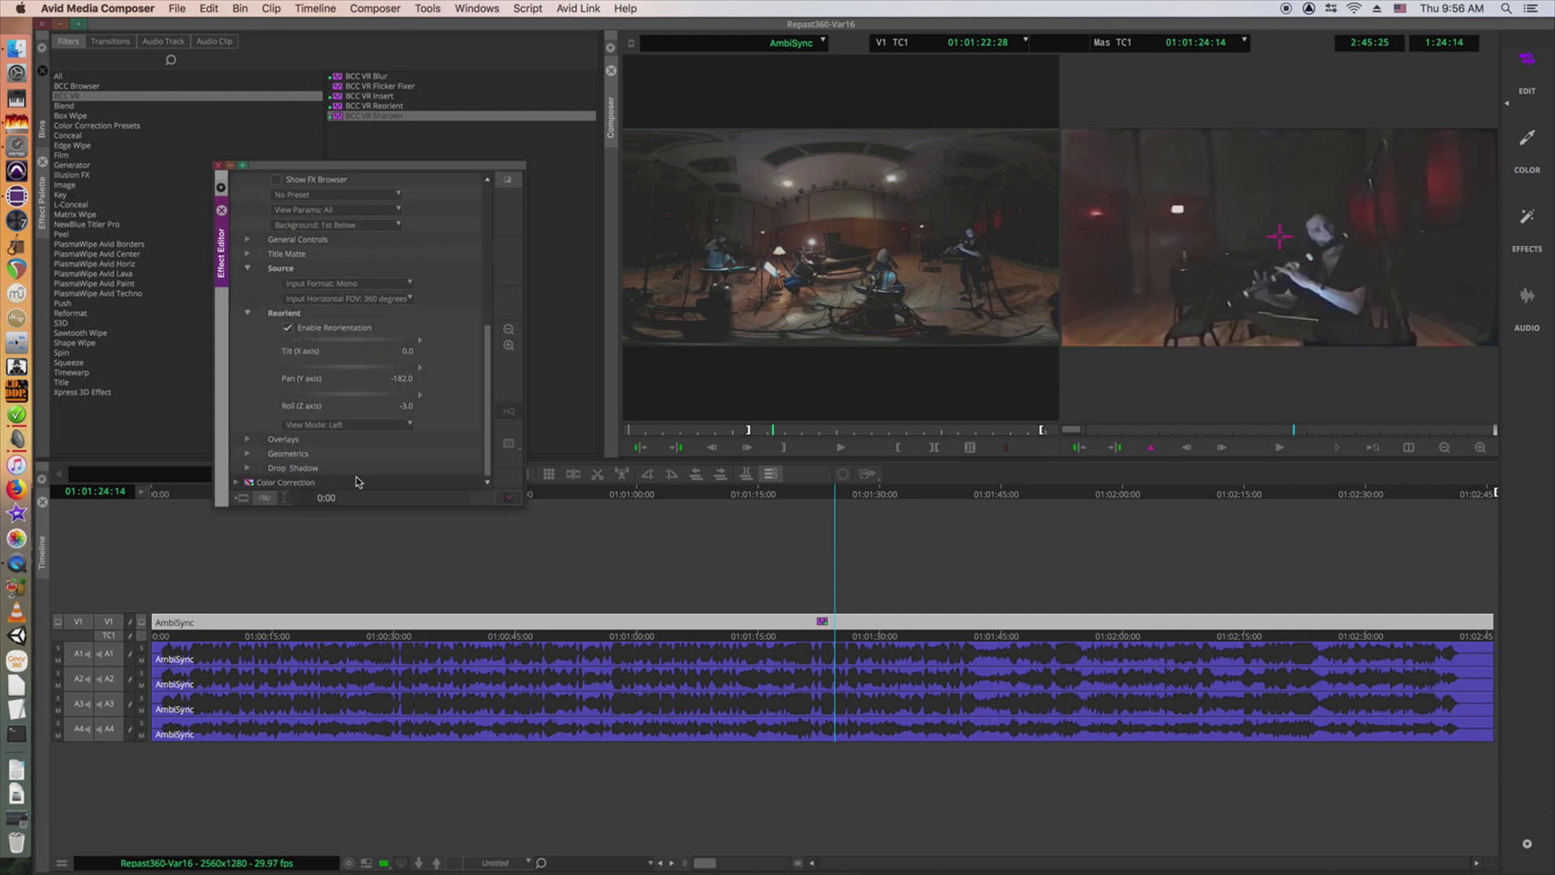
left_click(362, 425)
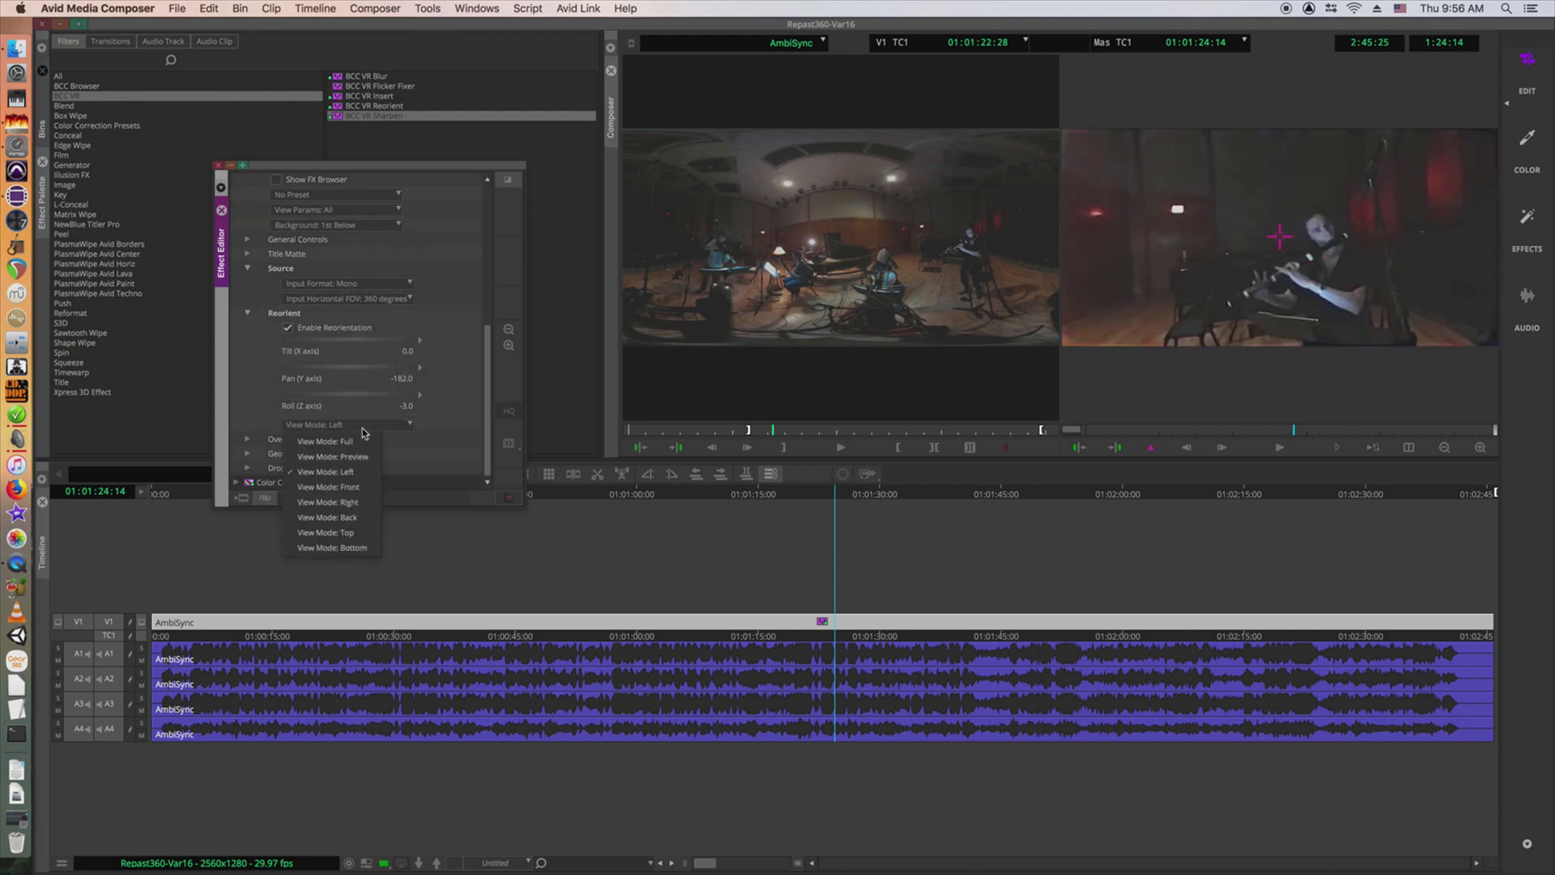
left_click(356, 502)
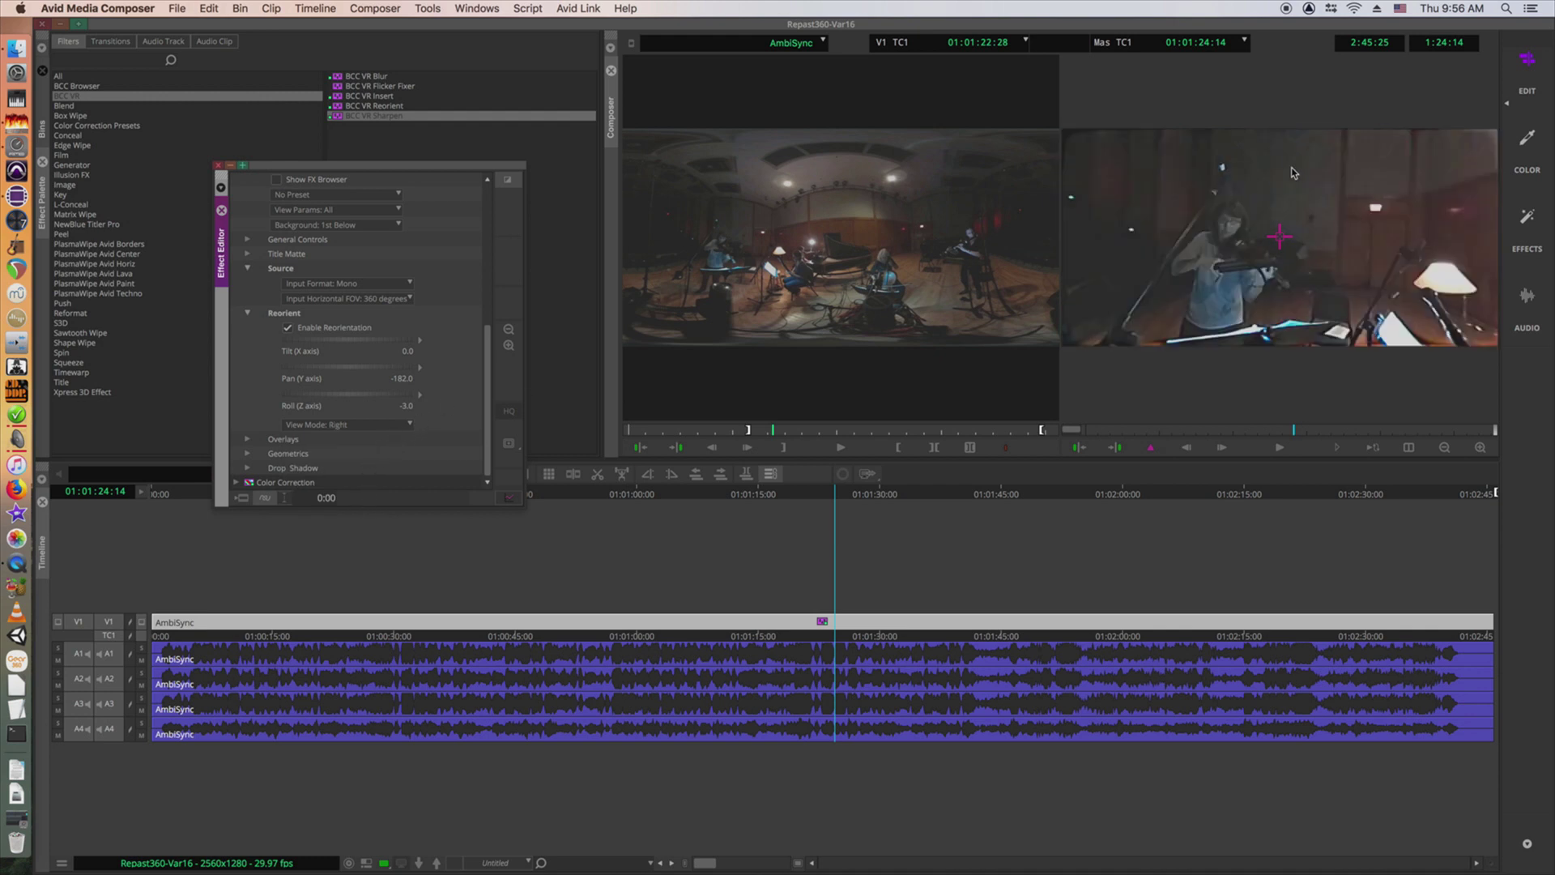
- Set the BCC VR Sharpen strength to 100.00 and the Fine Detail Radius to 3.80, comparing the image with the effect bypassed
scroll(490, 367, "up", 1)
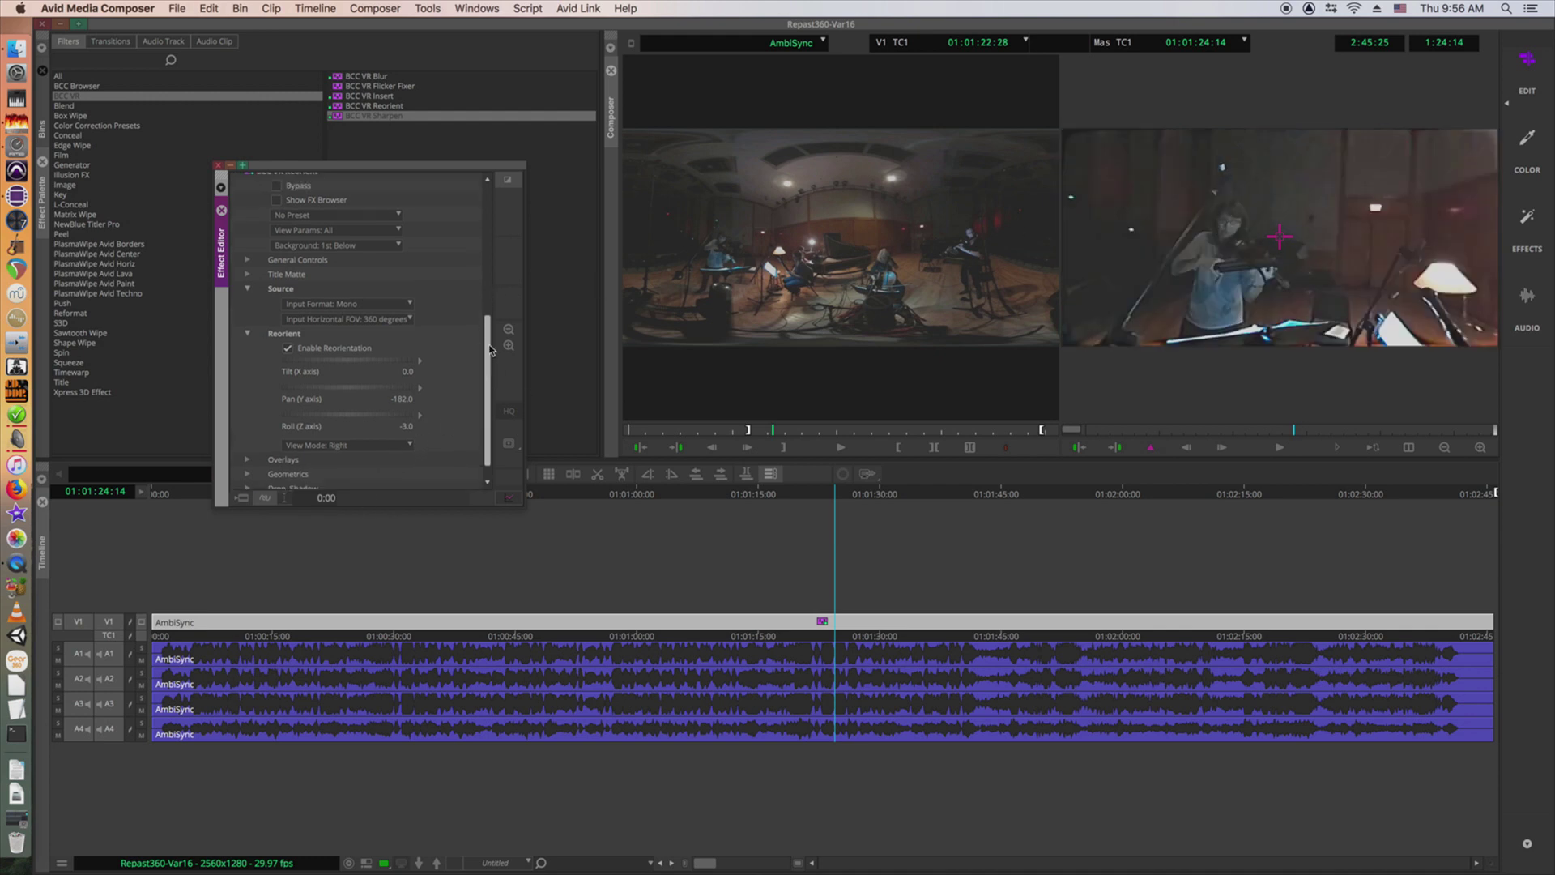
left_click_drag(488, 363, 491, 212)
left_click_drag(396, 355, 341, 361)
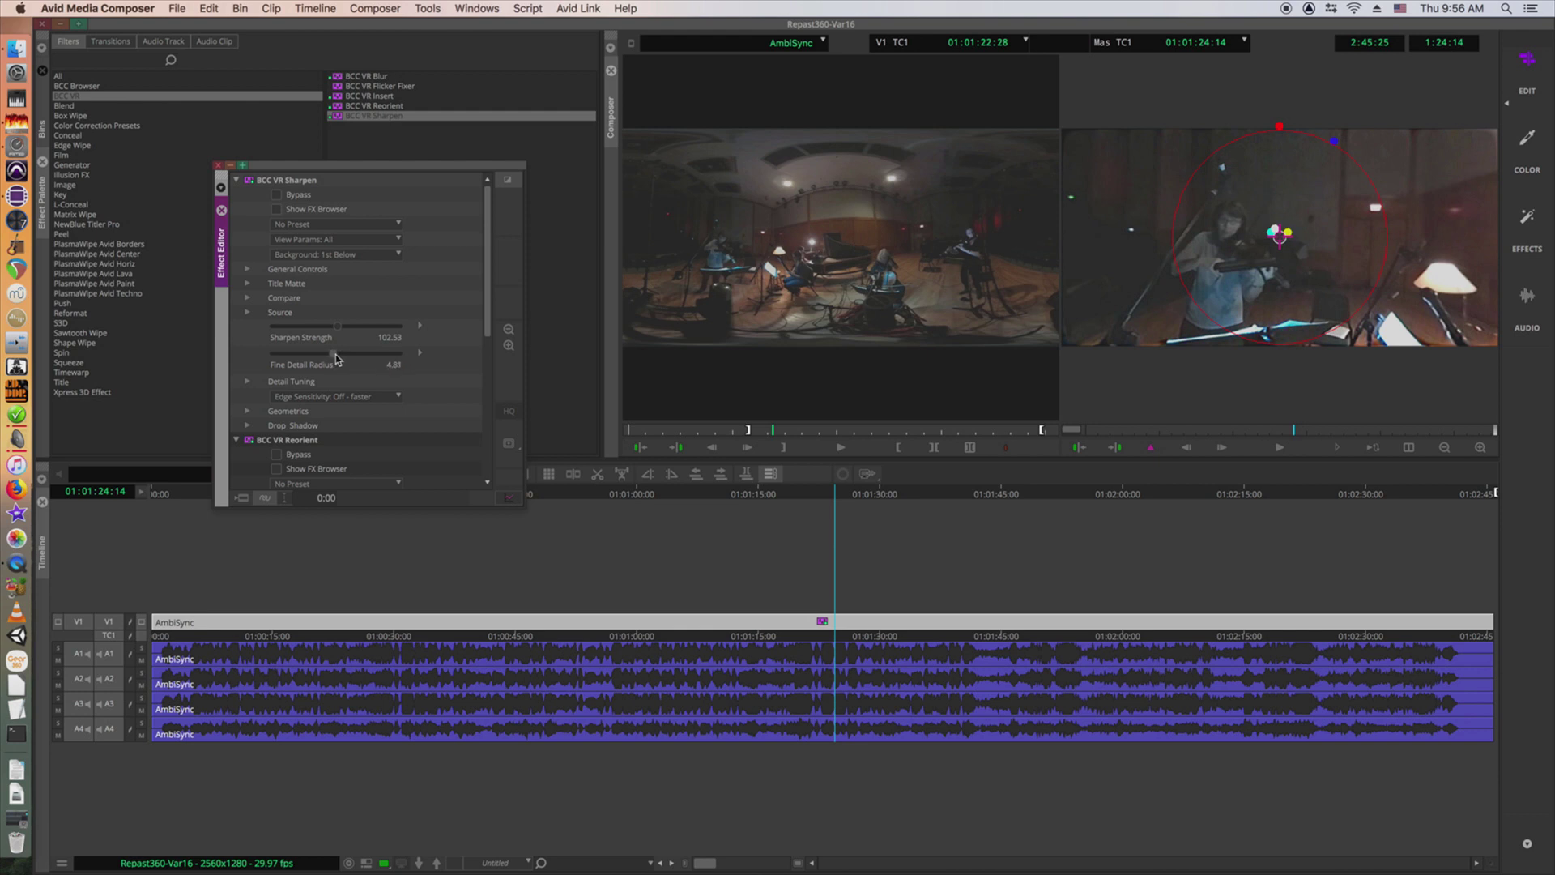
left_click(275, 194)
left_click_drag(337, 327, 334, 327)
right_click(337, 334)
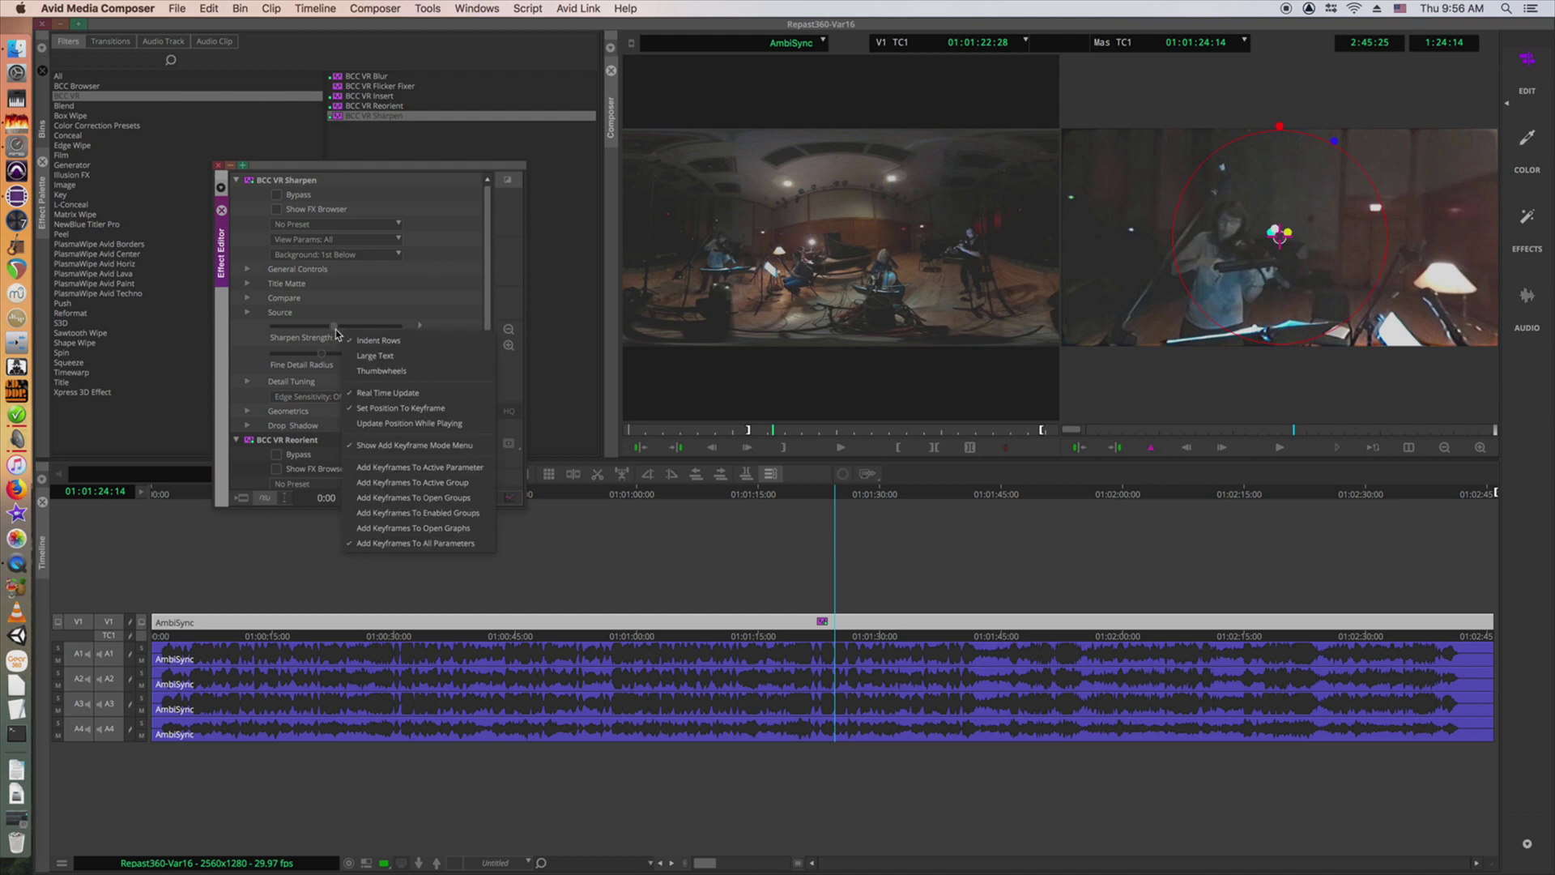
left_click(389, 308)
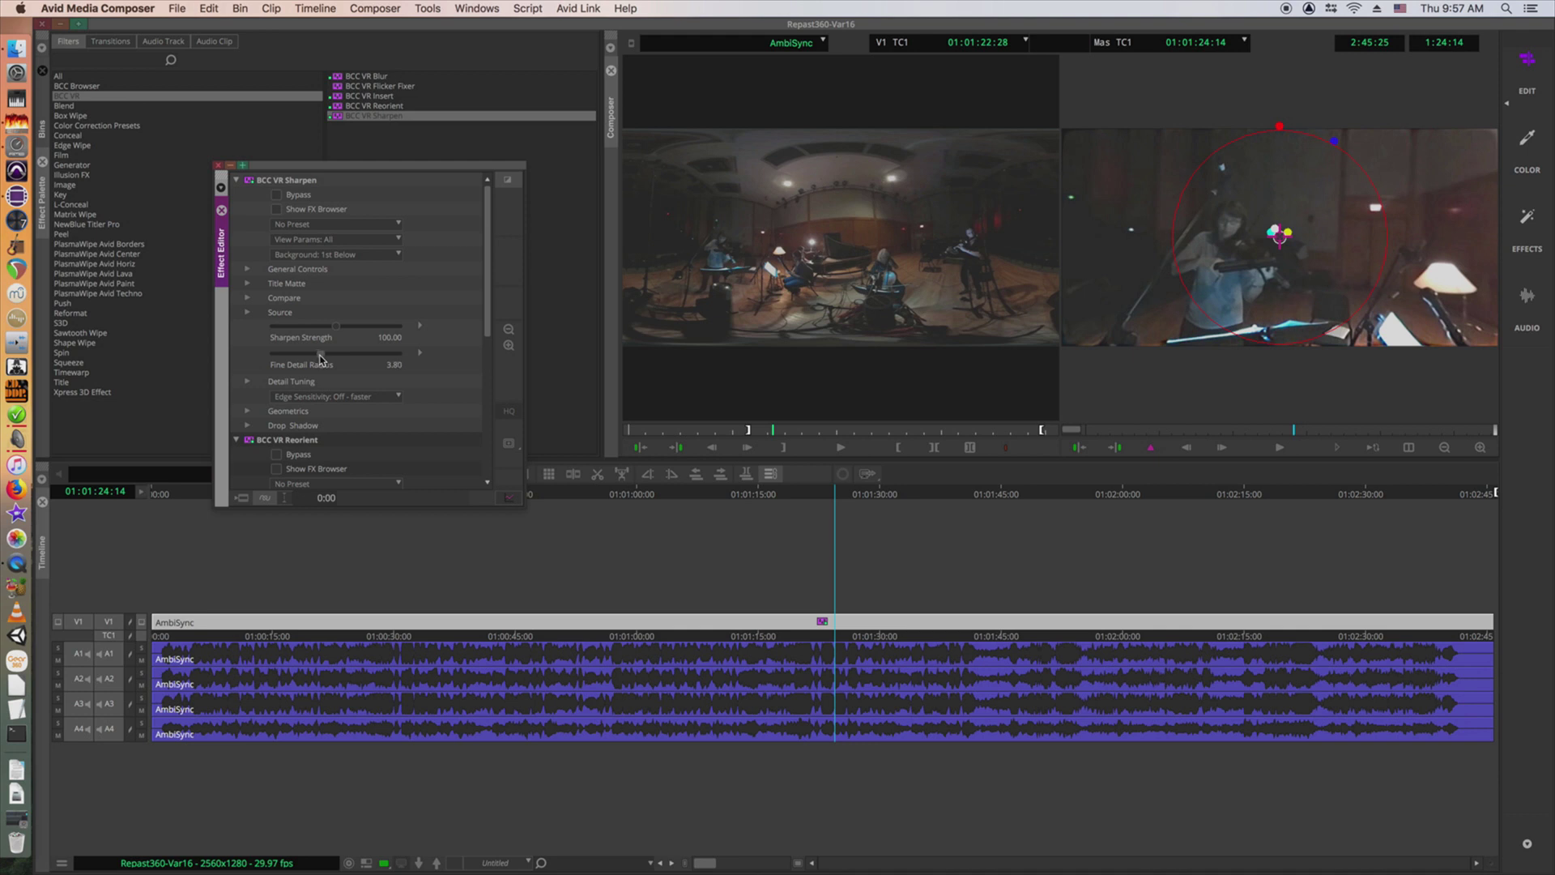
left_click(278, 196)
- Return the BCC VR Reorient view mode to Full
left_click_drag(489, 315, 469, 438)
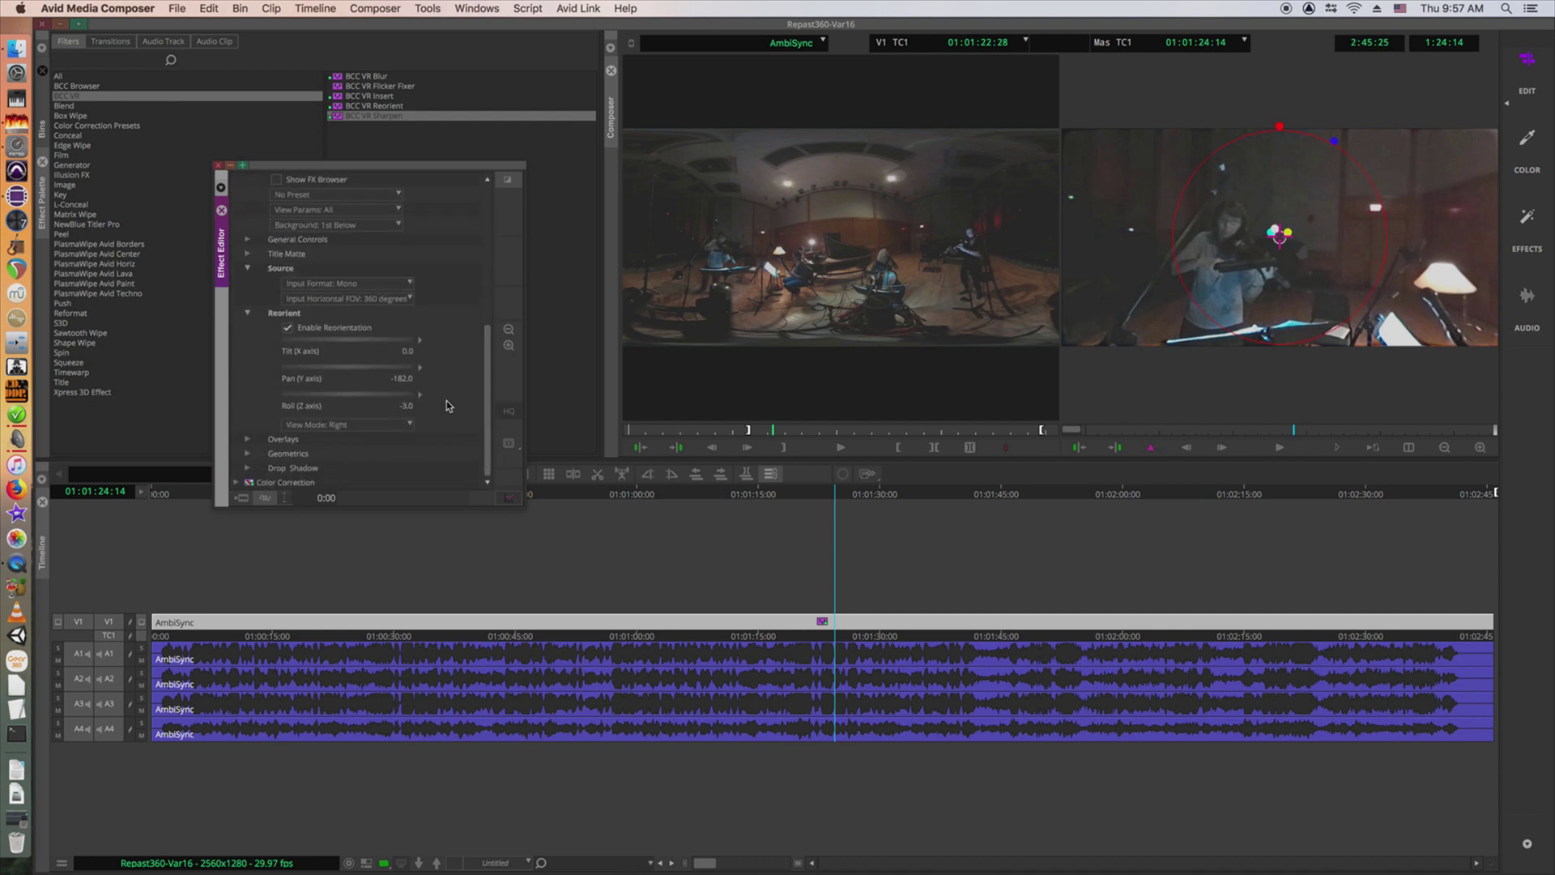
left_click(367, 428)
left_click(366, 445)
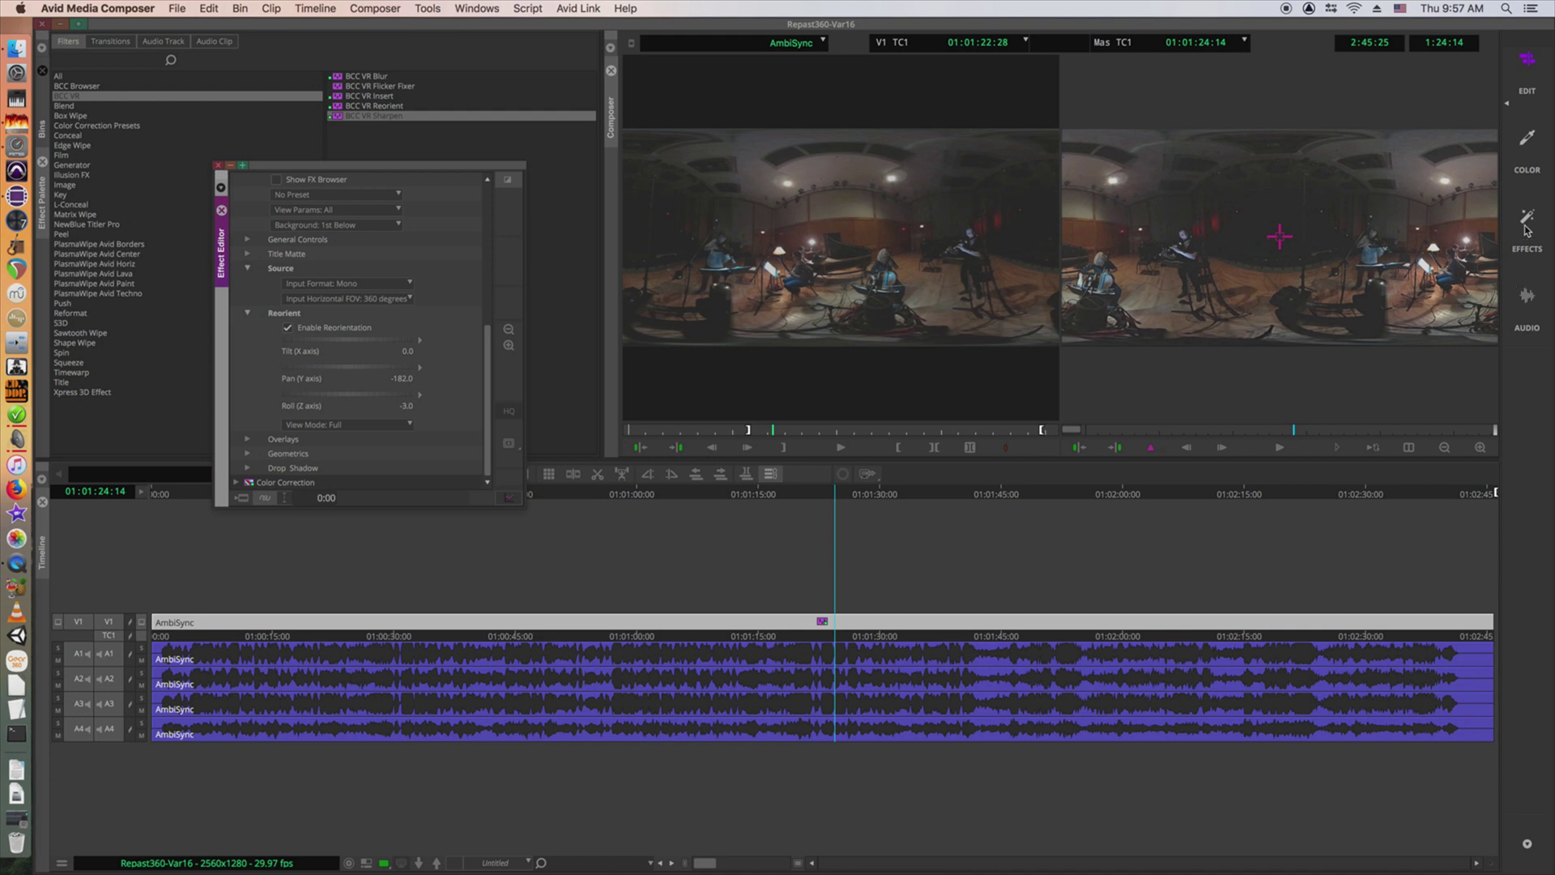
- Collapse the BCC VR Sharpen and BCC VR Reorient parameter groups in the Effect Editor
left_click_drag(486, 368, 318, 196)
left_click(235, 179)
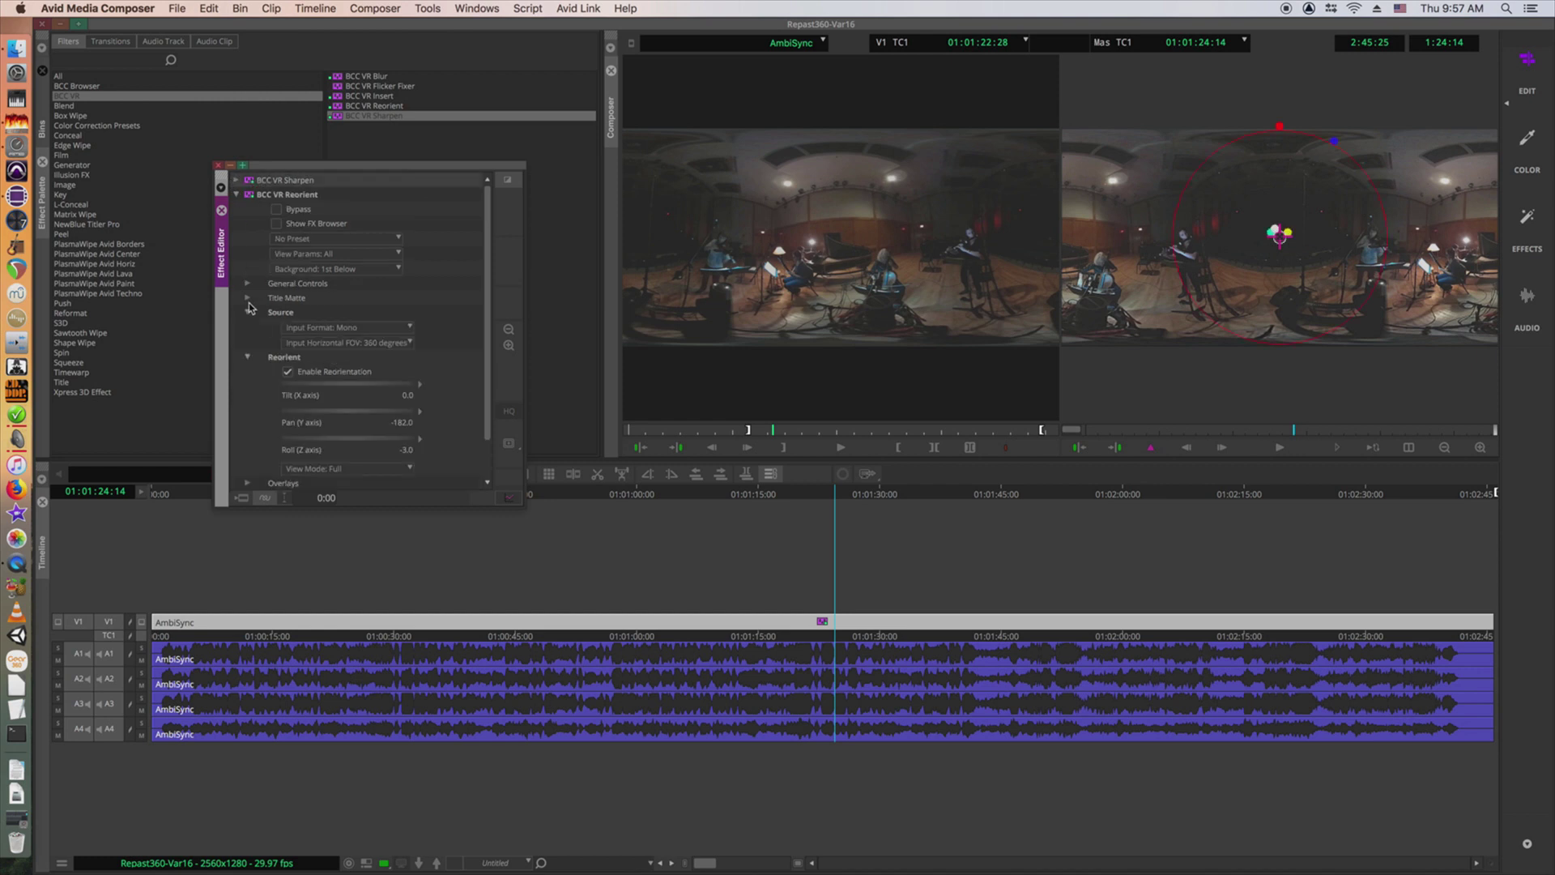
left_click(237, 196)
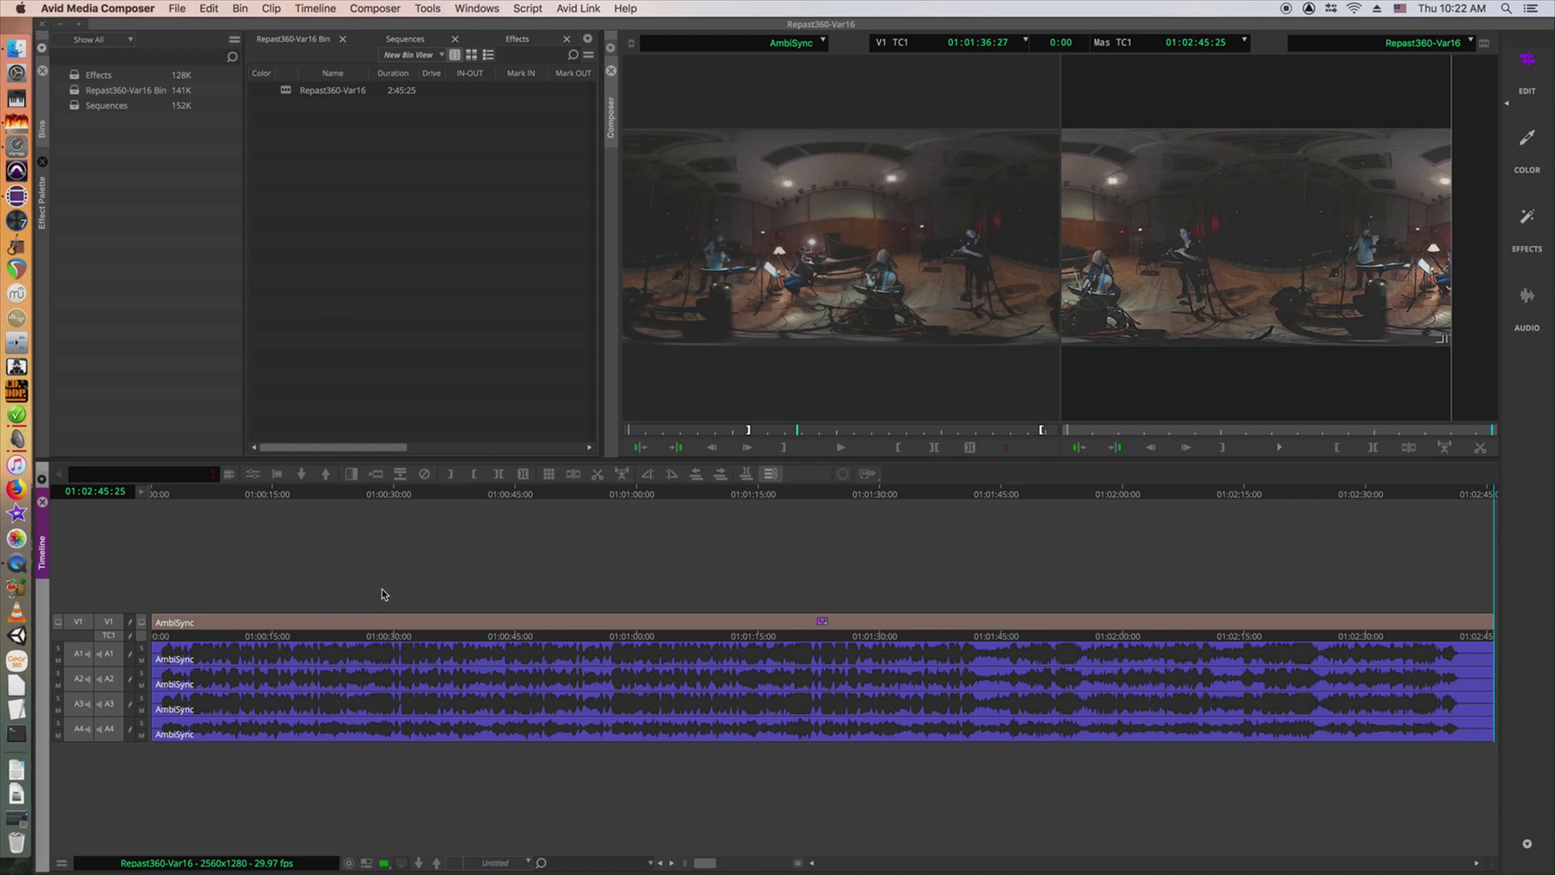
- Add video track V2, patch source V1 to it, disable record tracks V1 and A1 to A4, and save
key("super+y")
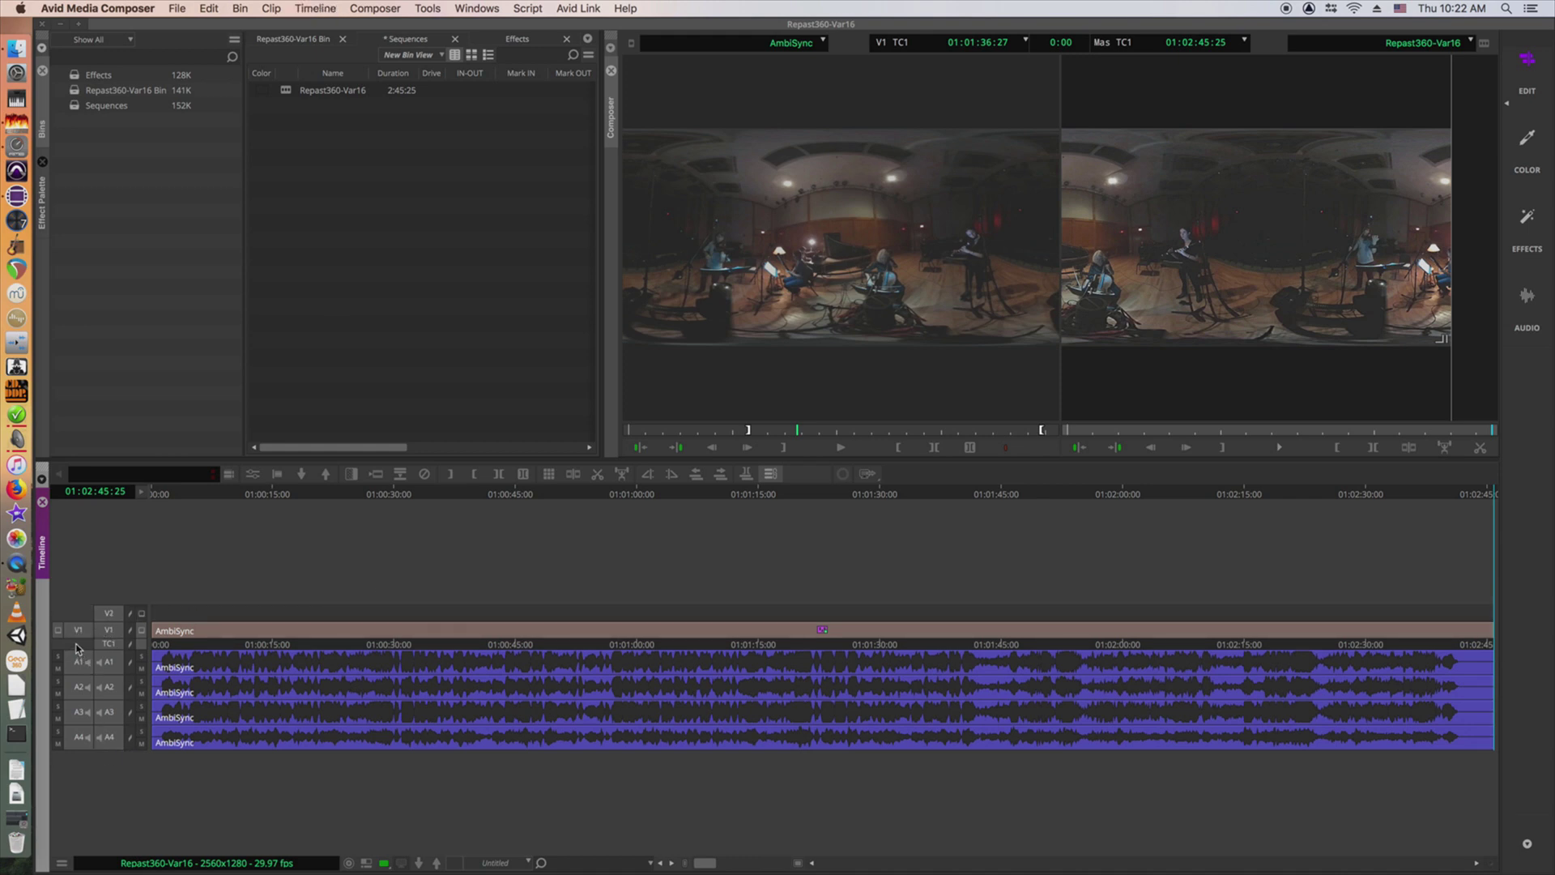
left_click_drag(80, 633, 109, 614)
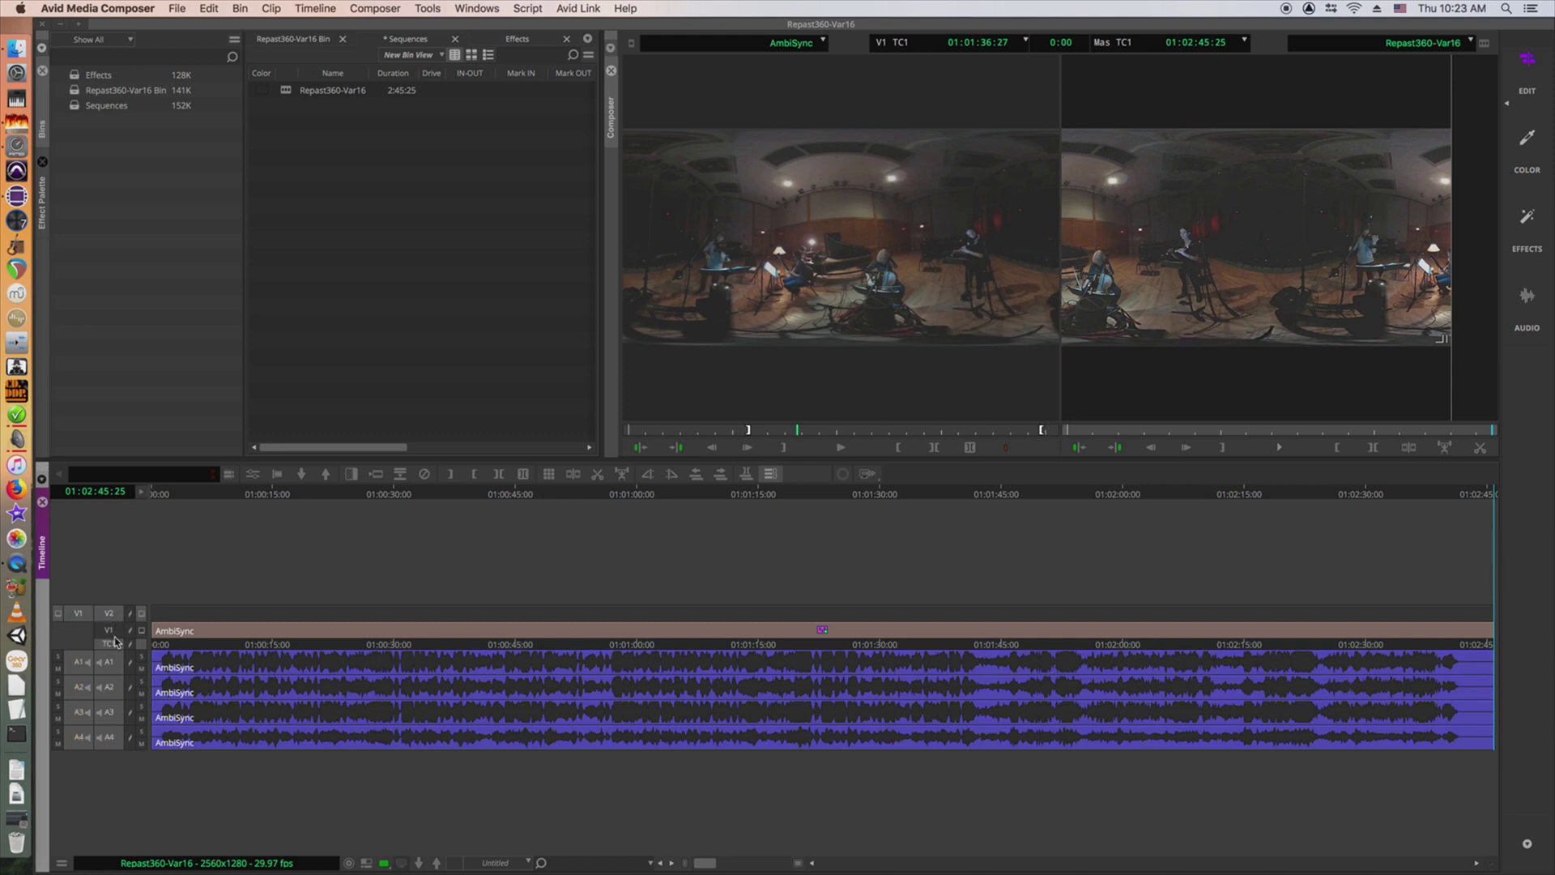
left_click(110, 666)
left_click(110, 690)
left_click(107, 718)
left_click(109, 740)
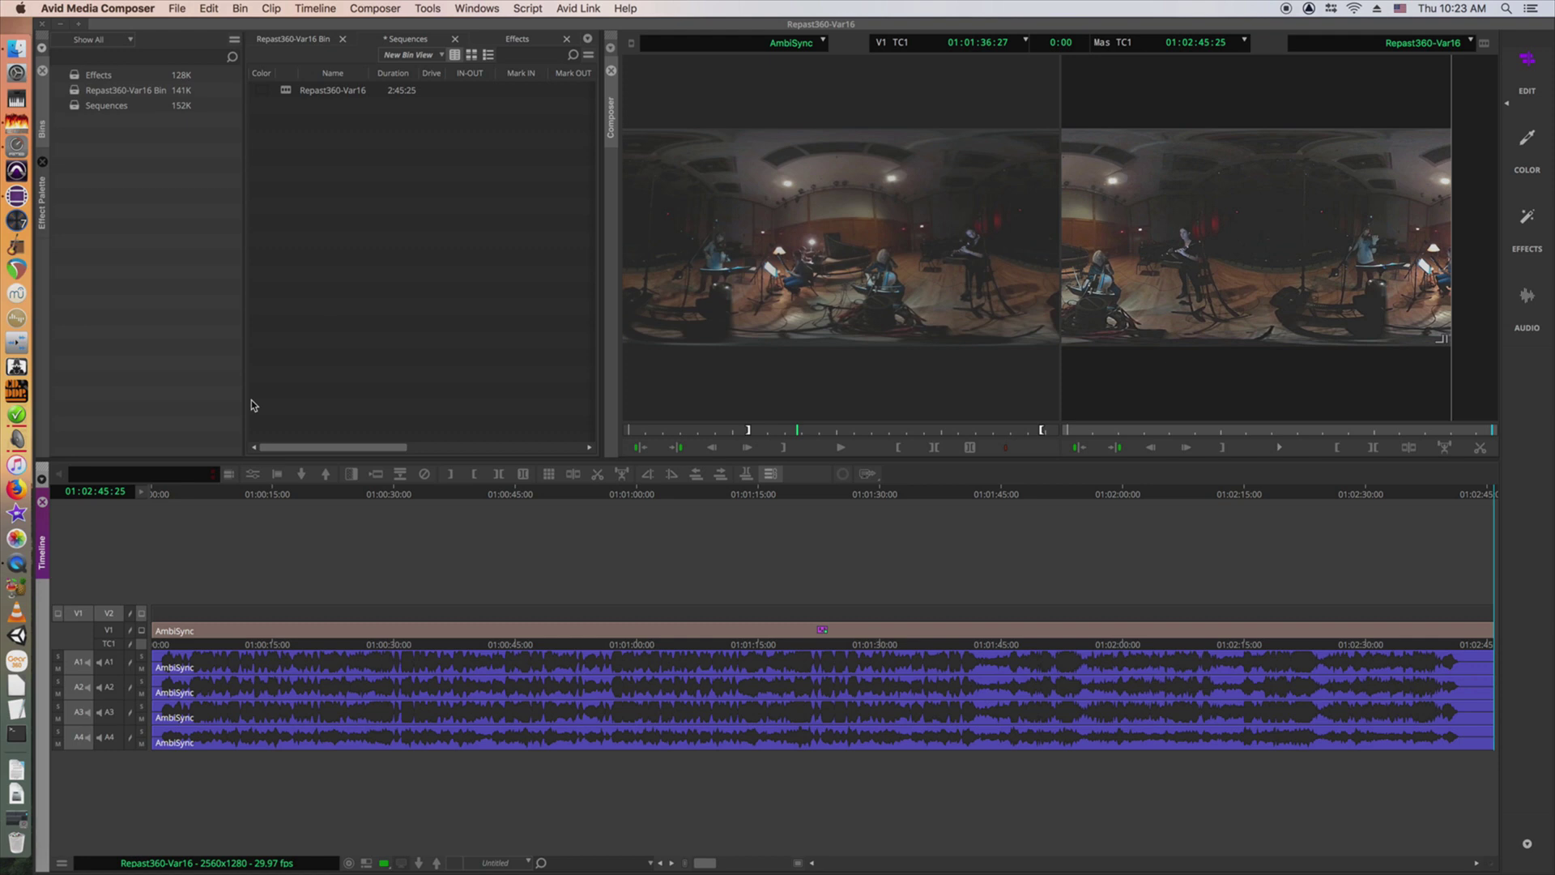
key("super+s")
- Import Repast Goldbergs-CD cover.jpg into the Repast360-Var16 Bin through the Source Browser, then close the browser
left_click(305, 41)
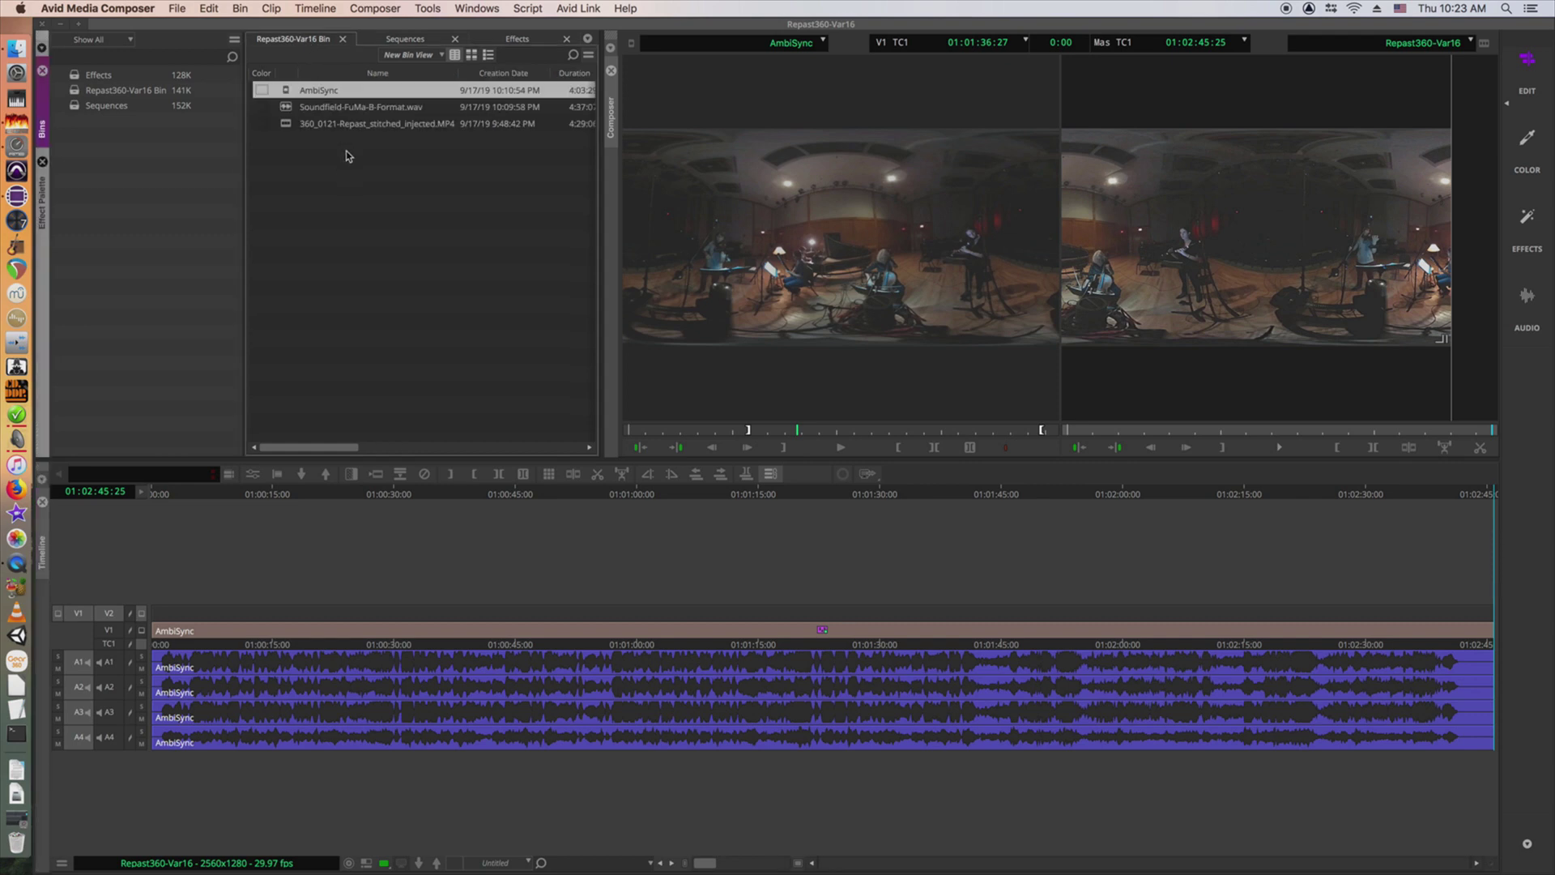
left_click(424, 8)
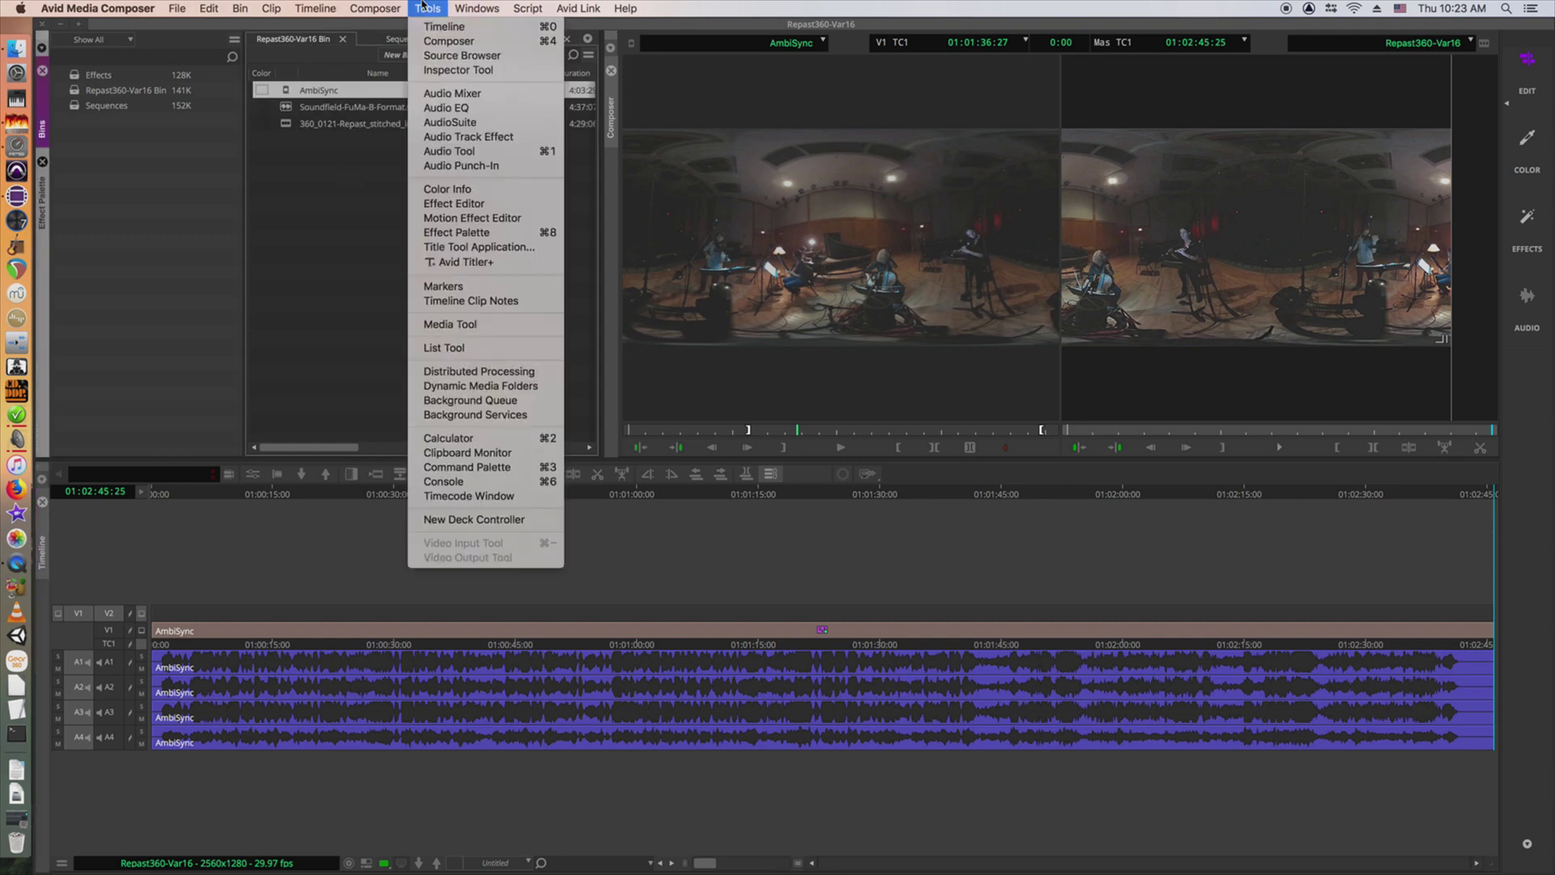
left_click(458, 55)
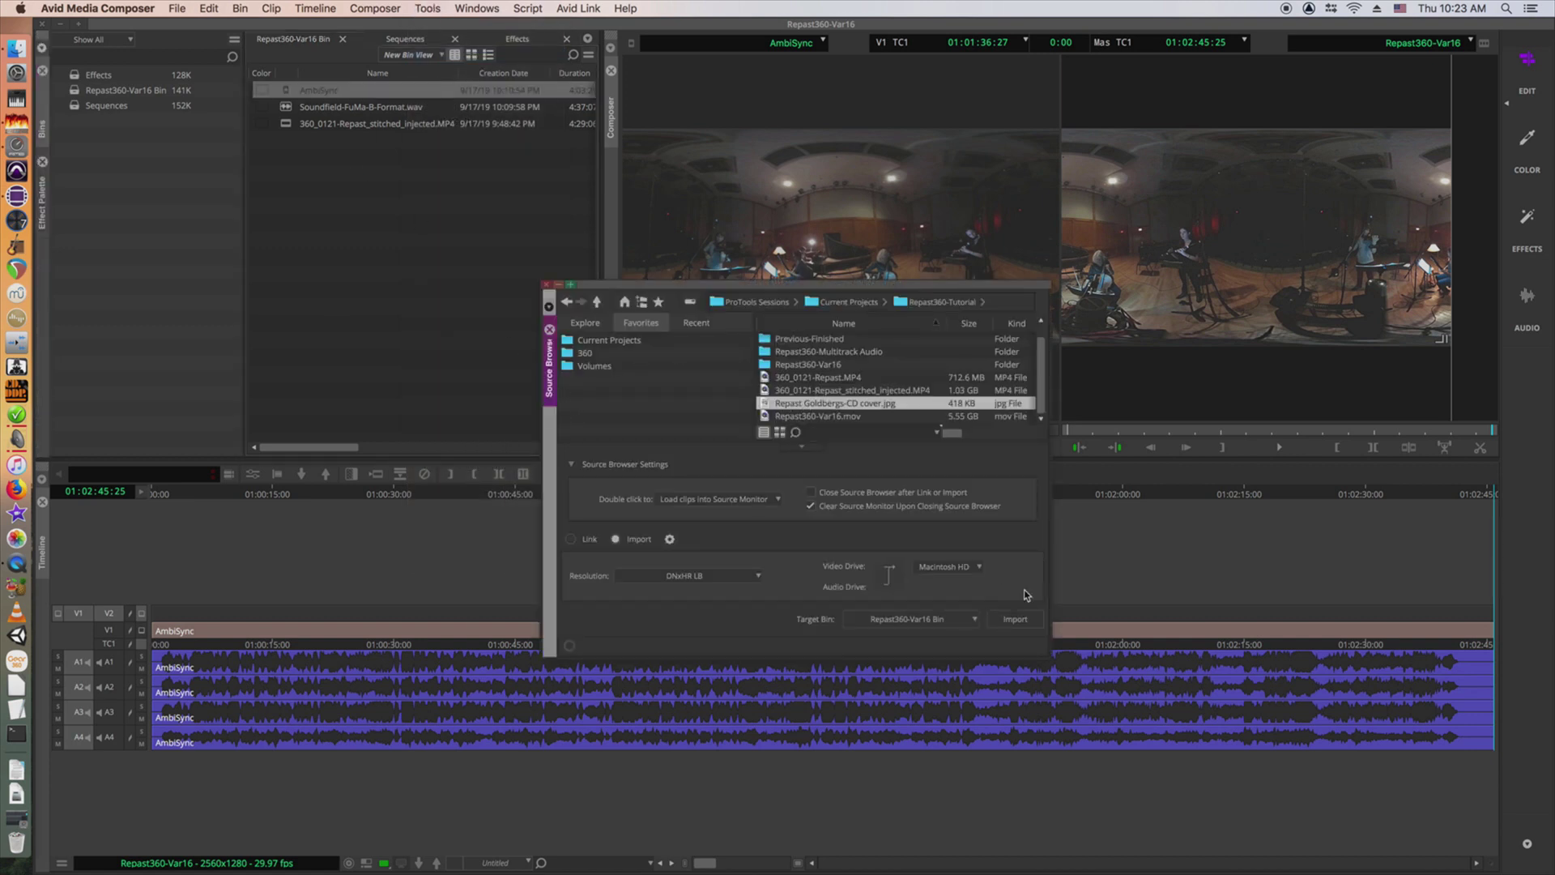
left_click(948, 621)
left_click(939, 646)
left_click(1015, 619)
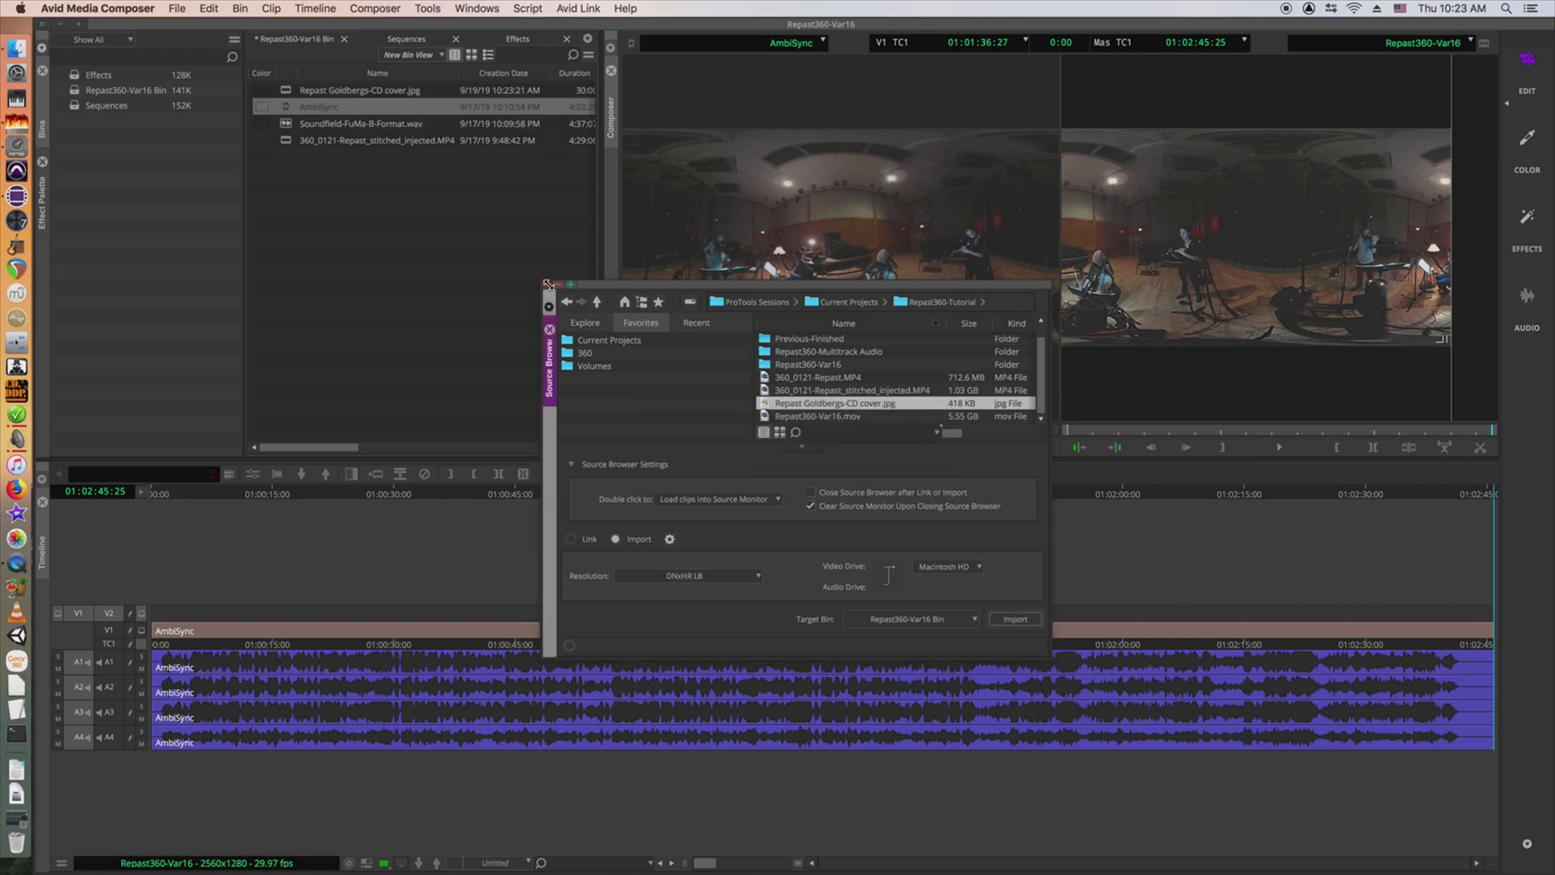
left_click(547, 284)
- Load the imported CD cover image as the source clip and mark its whole length from start to end
left_click(286, 91)
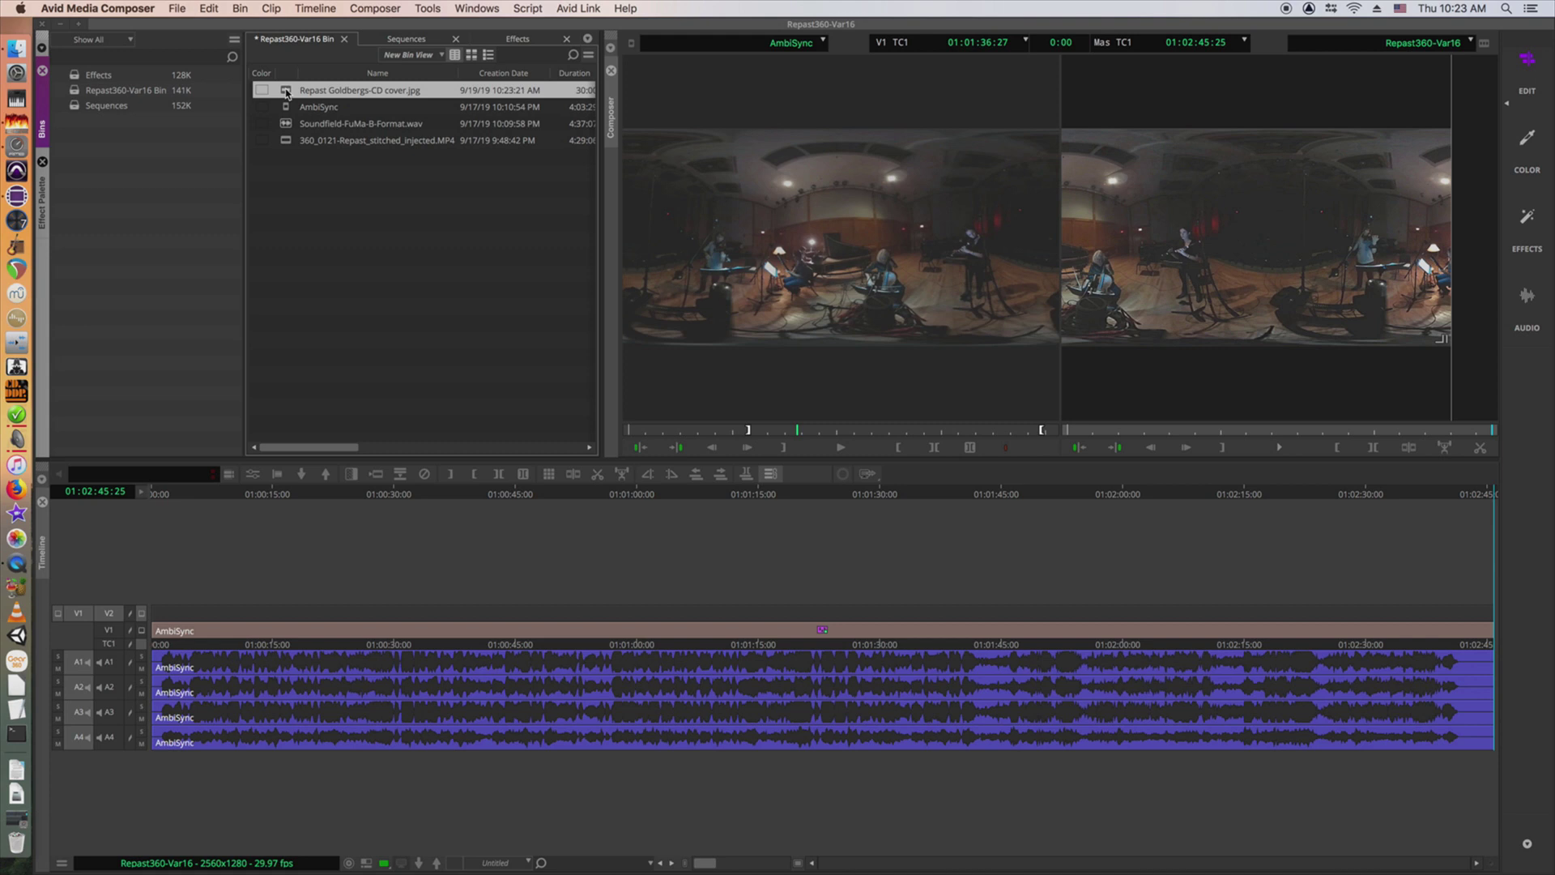
double_click(286, 91)
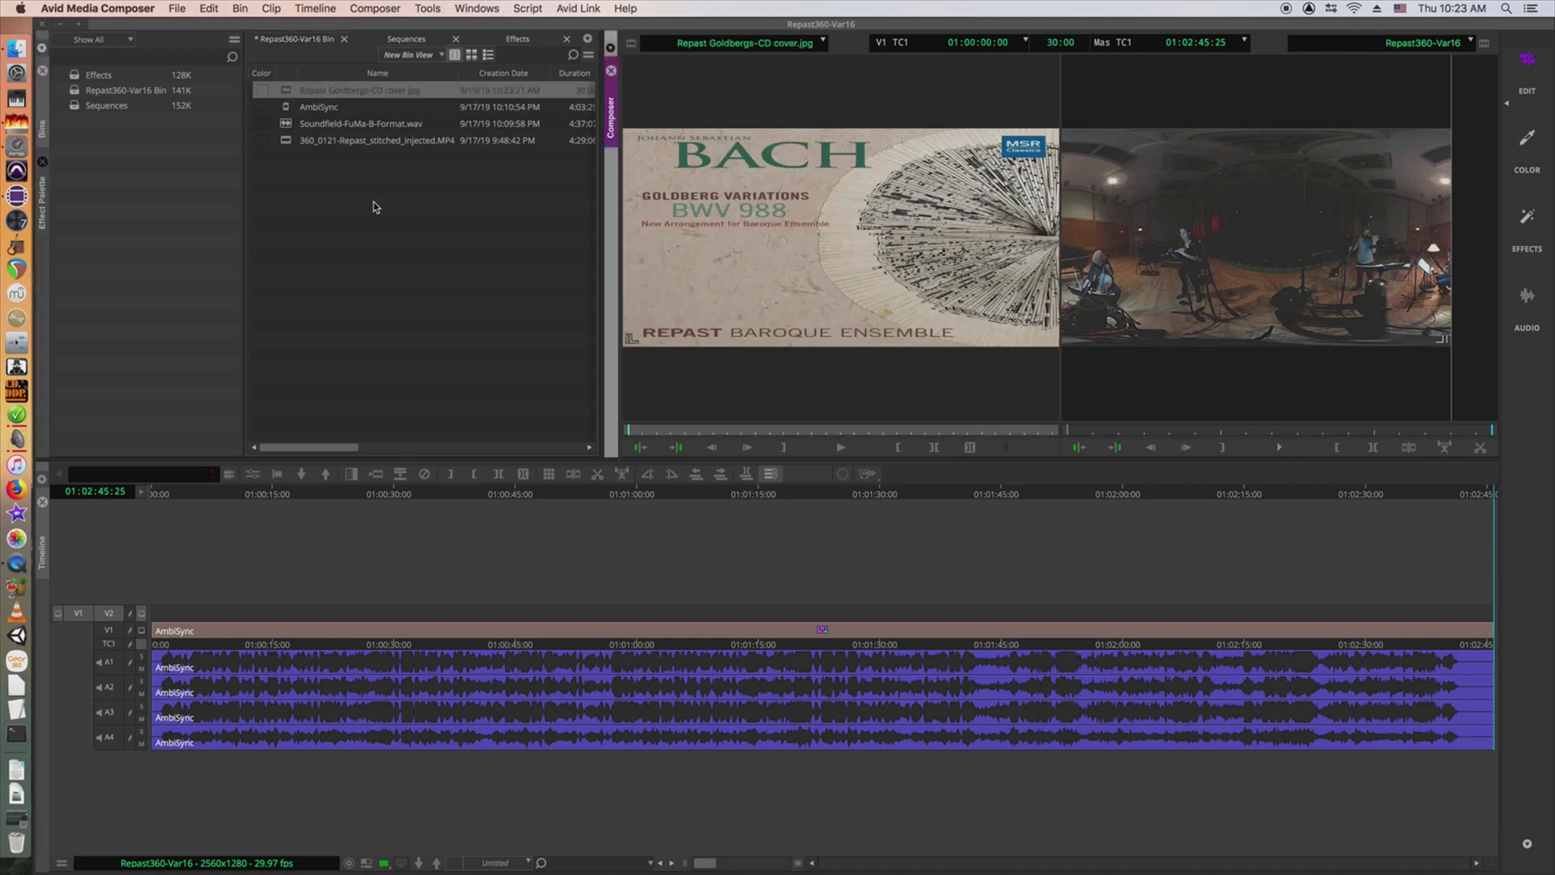
key("super+s")
left_click(783, 448)
left_click(1051, 436)
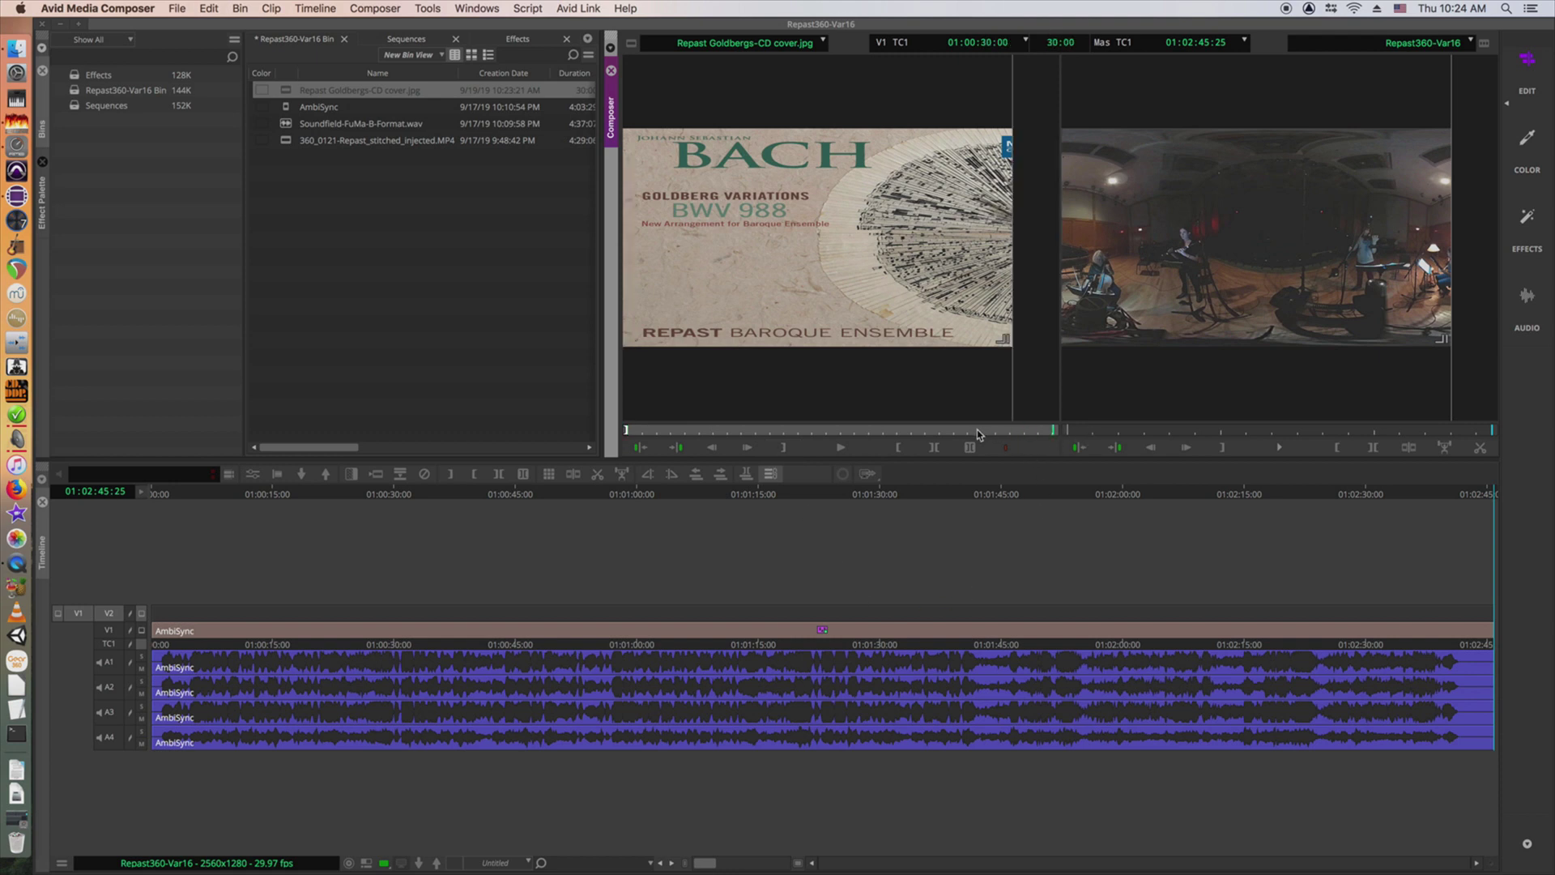
- Overwrite six copies of the CD cover end to end on V2 from the sequence start, trimming the last to the end of AmbiSync
left_click_drag(185, 492, 144, 496)
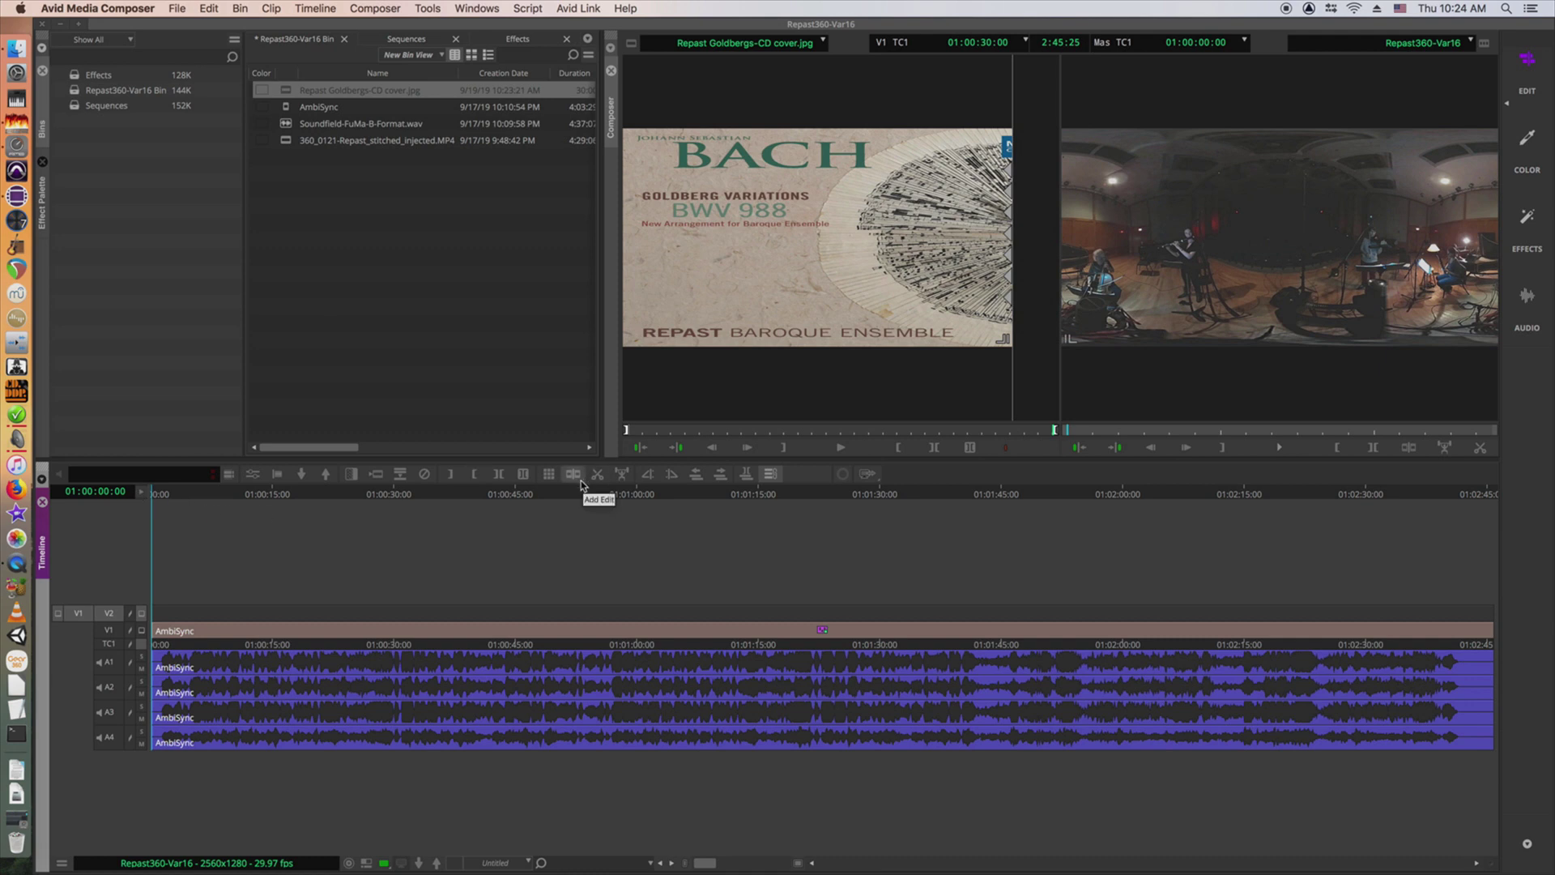
key("b")
key("b")
key("b")
key("b")
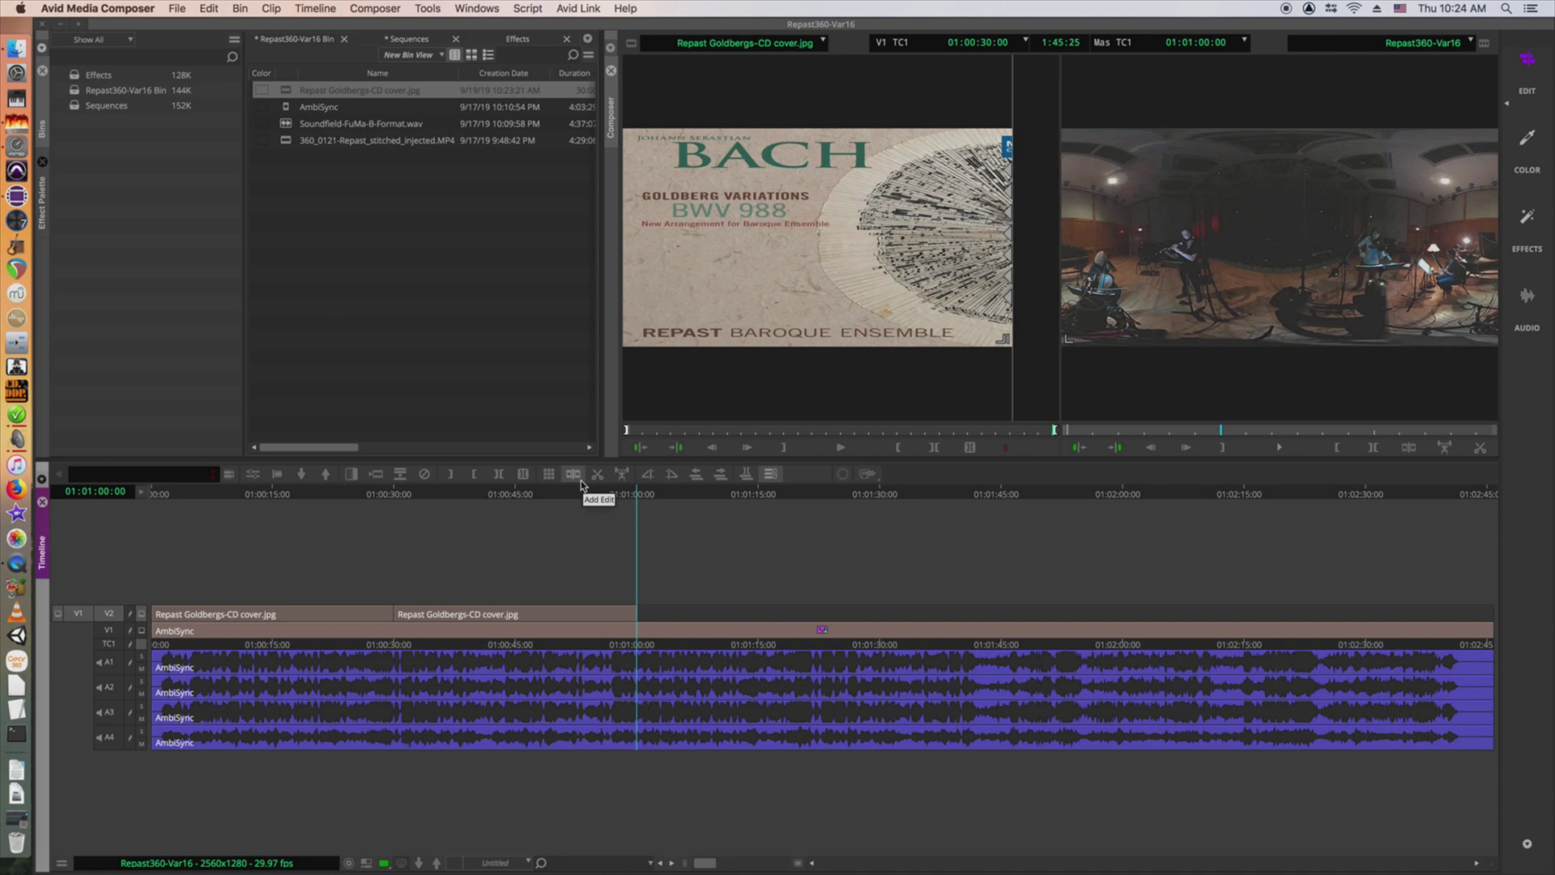
key("b")
key("b")
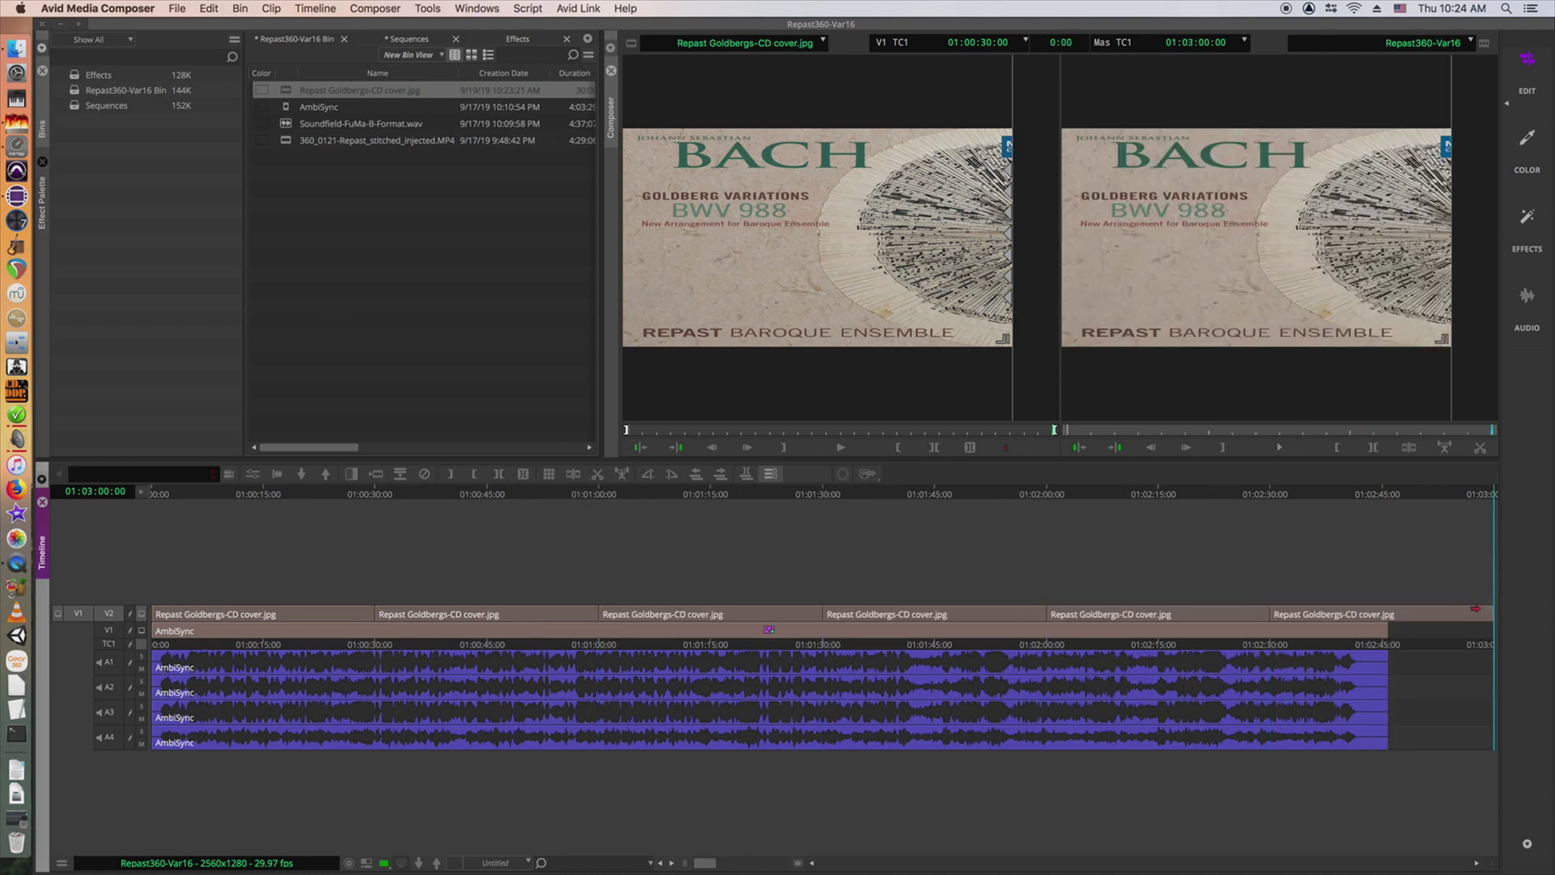
left_click_drag(1492, 612, 1386, 616)
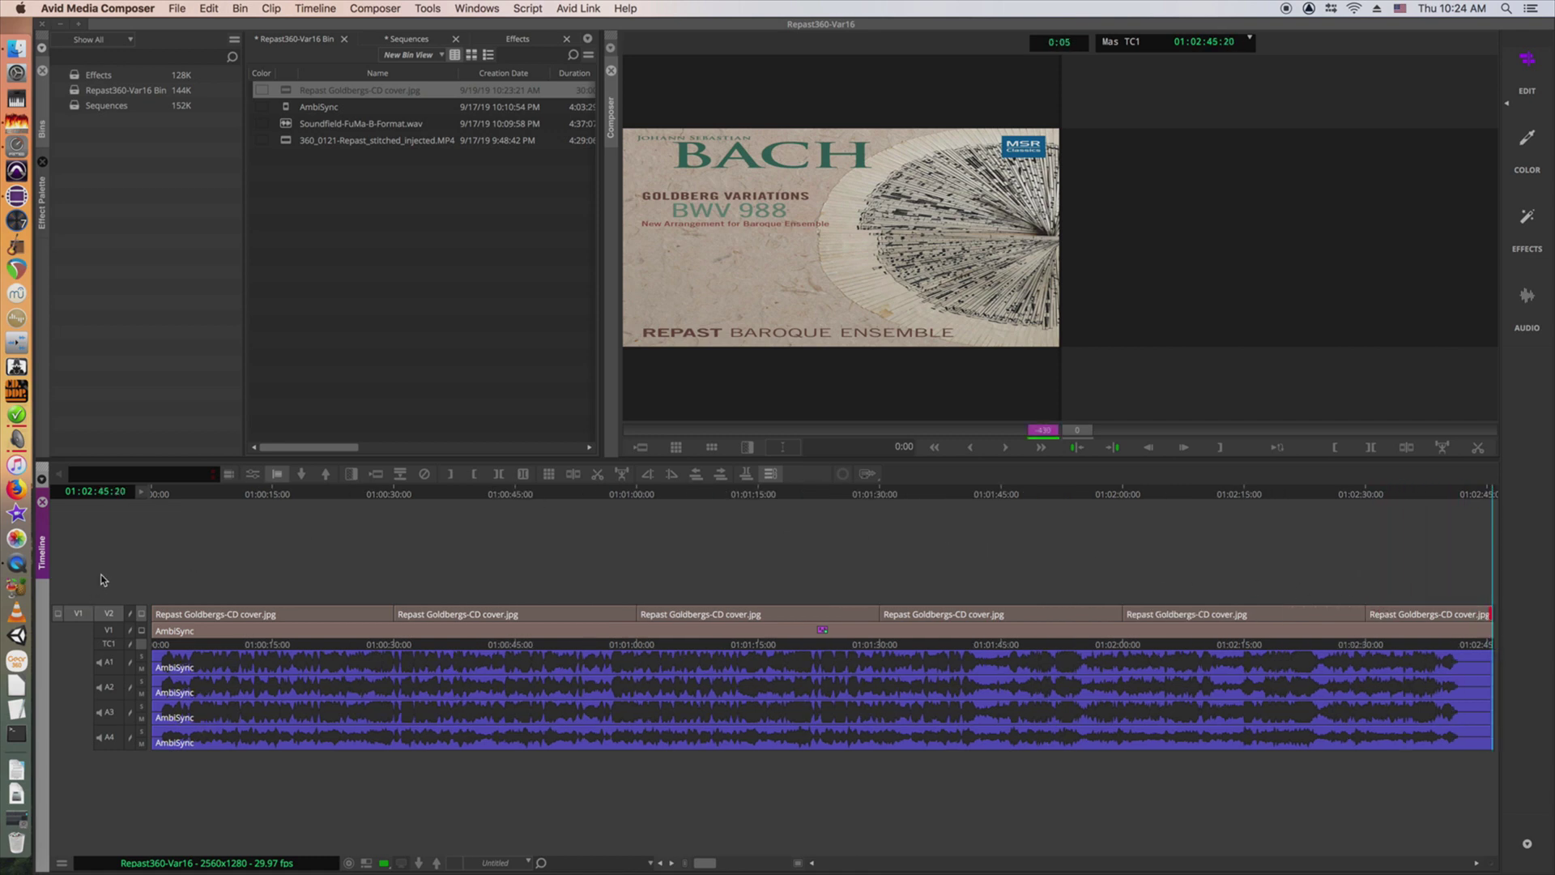
- Save the Sequences and Repast360-Var16 bins
left_click(405, 39)
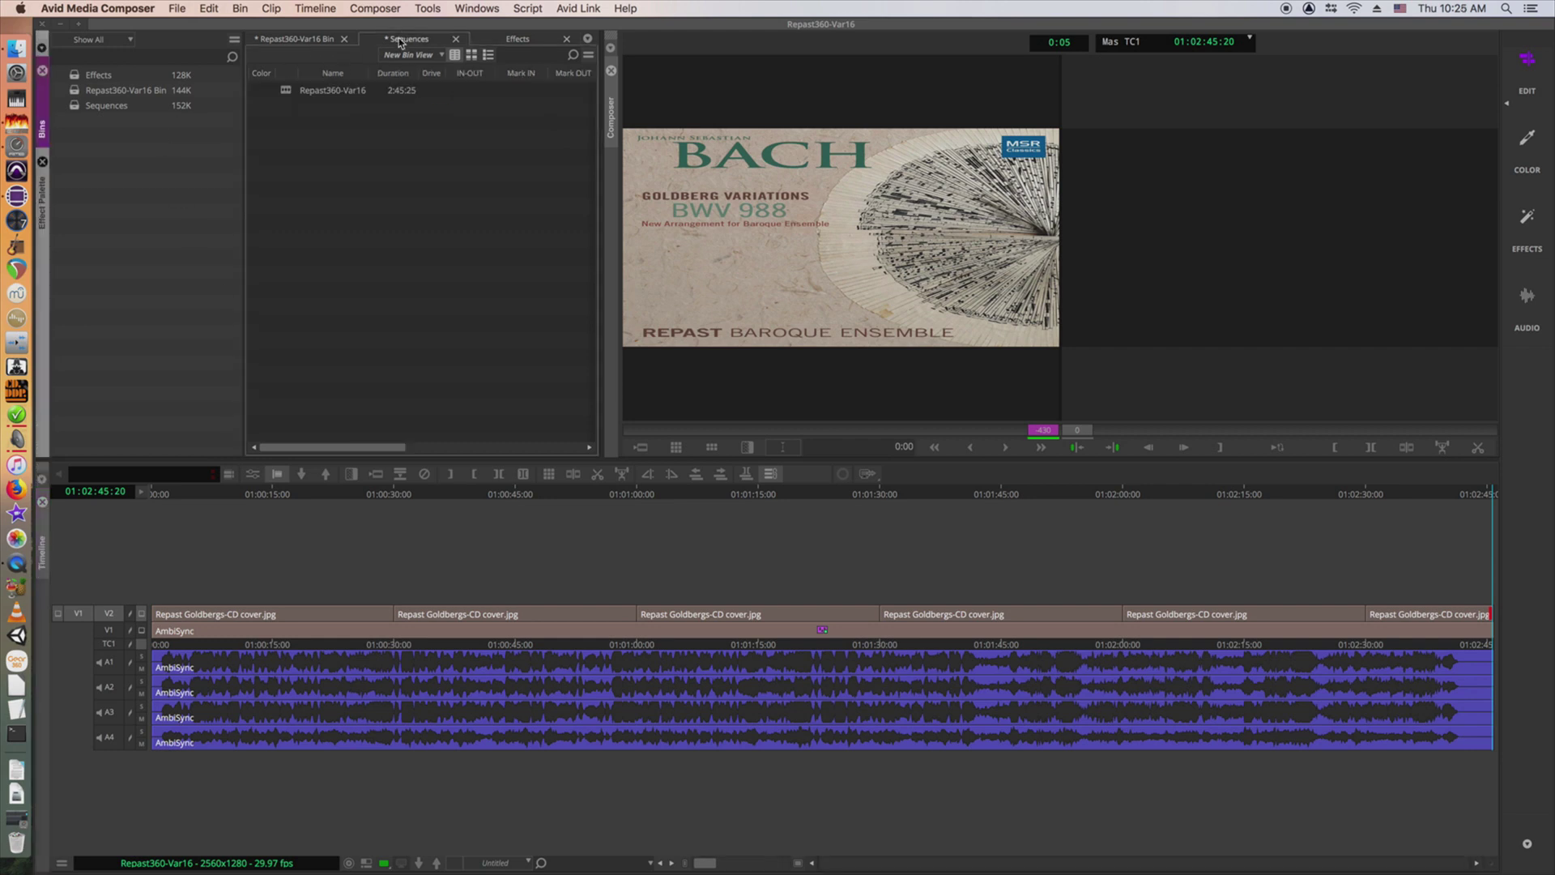
left_click(312, 41)
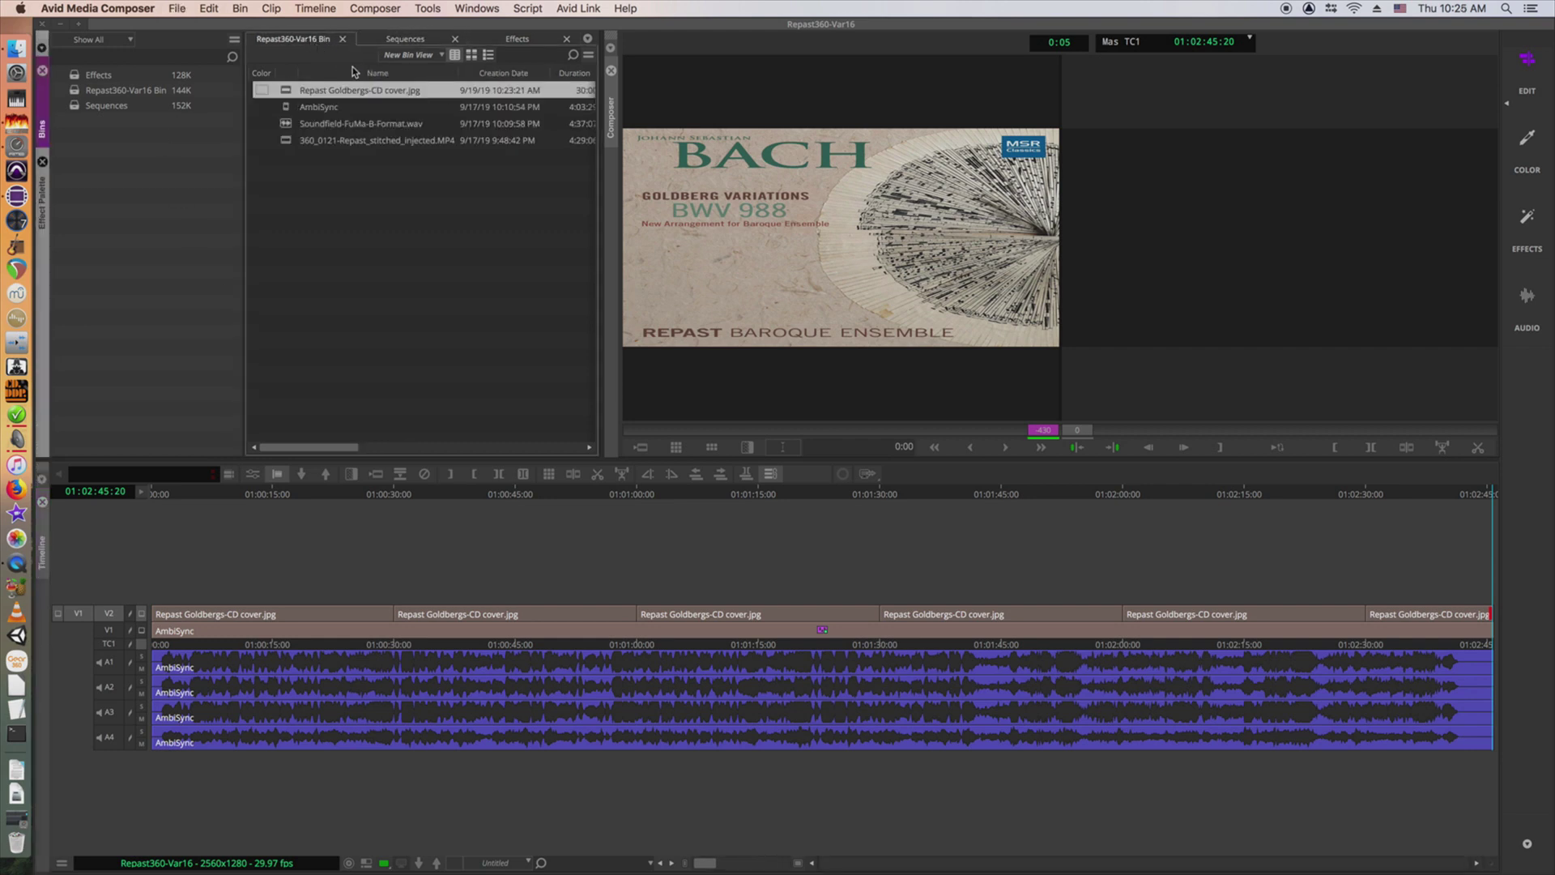
left_click(394, 41)
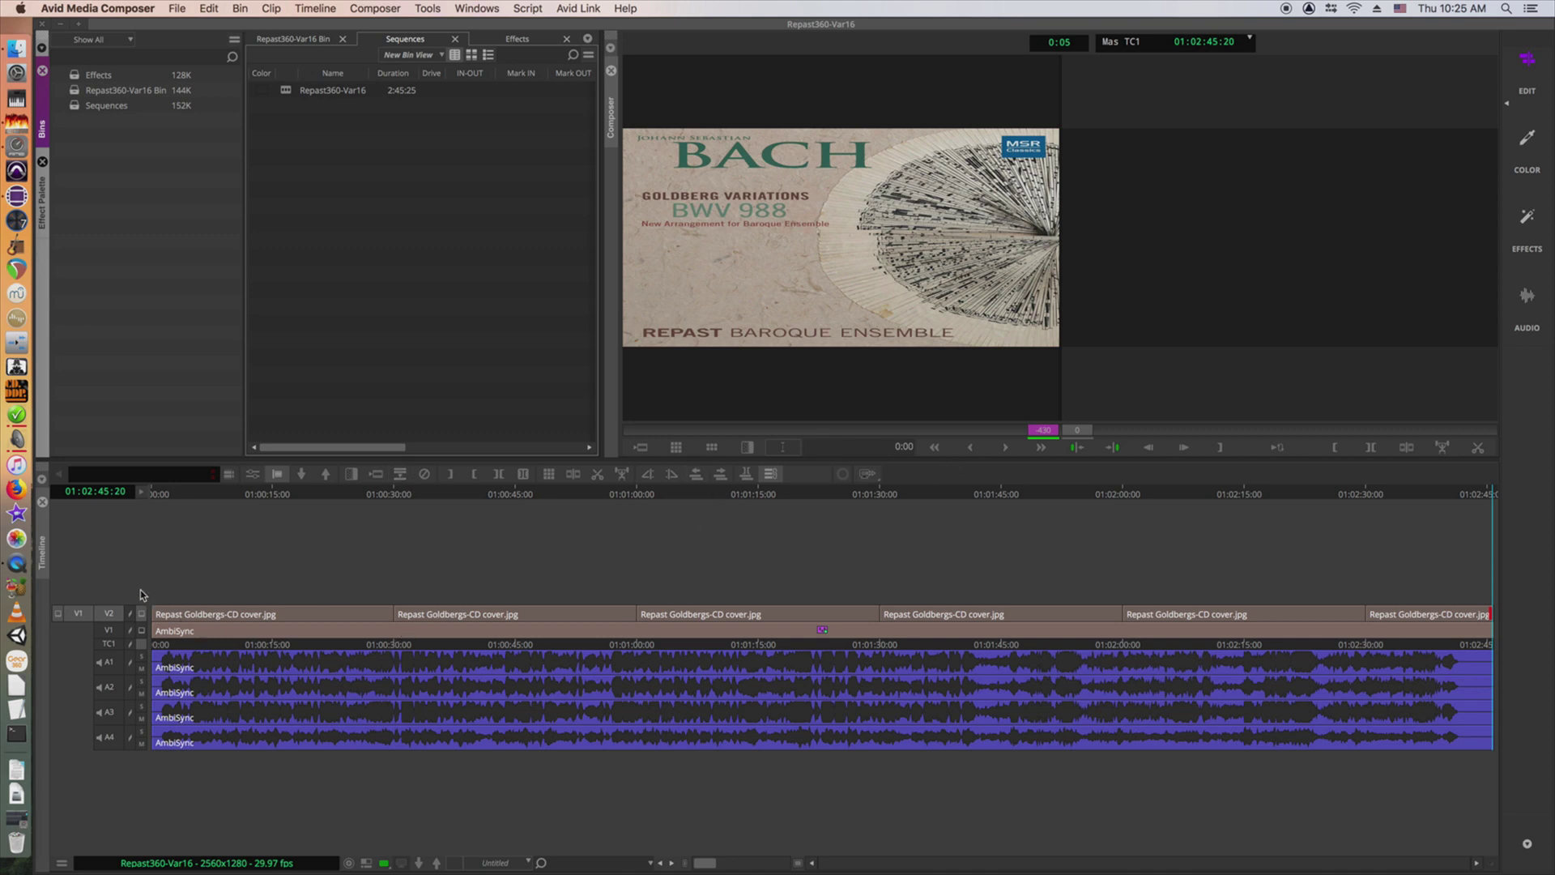
- Re-enable record tracks V1 and A1 to A4 and return the playhead to the start of the sequence
left_click_drag(113, 634, 112, 739)
key("space")
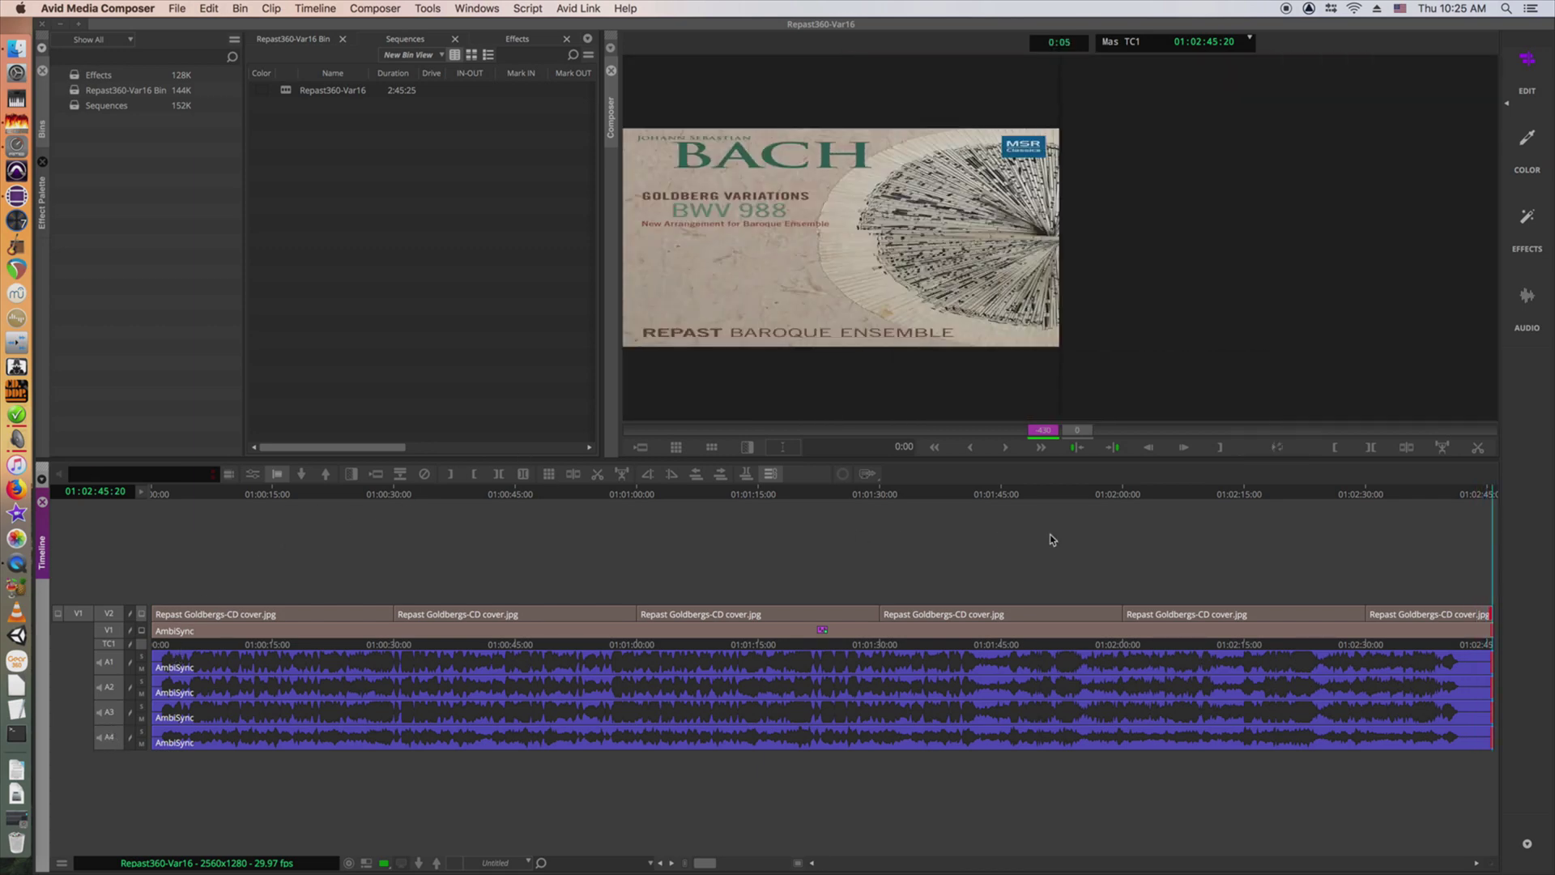
left_click_drag(1493, 488, 151, 495)
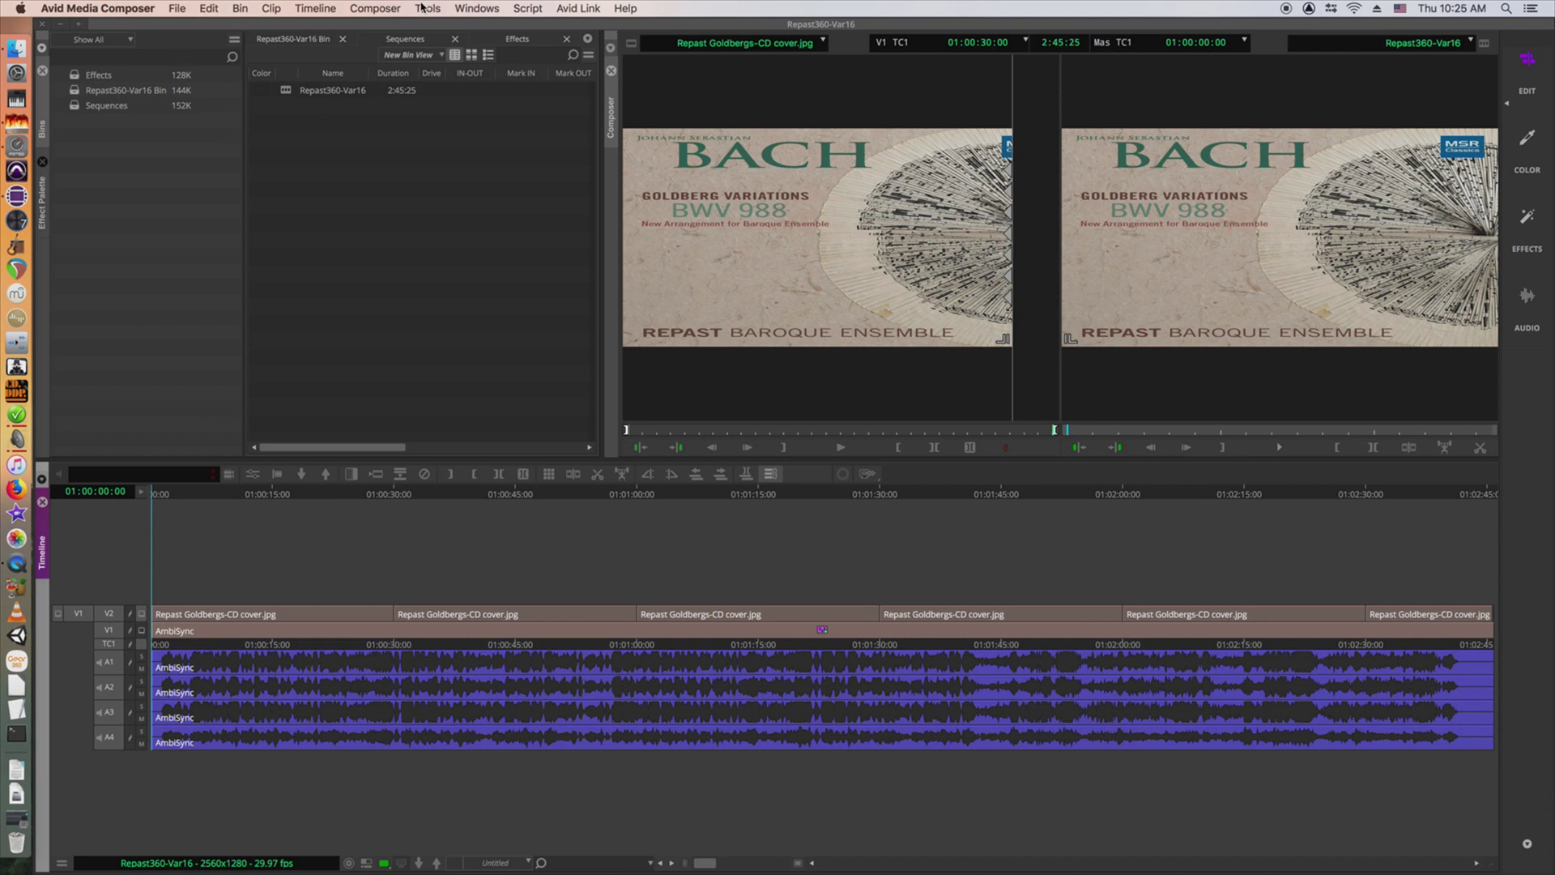
- Apply the BCC VR Insert effect to the first CD cover clip on V2
key("super+8")
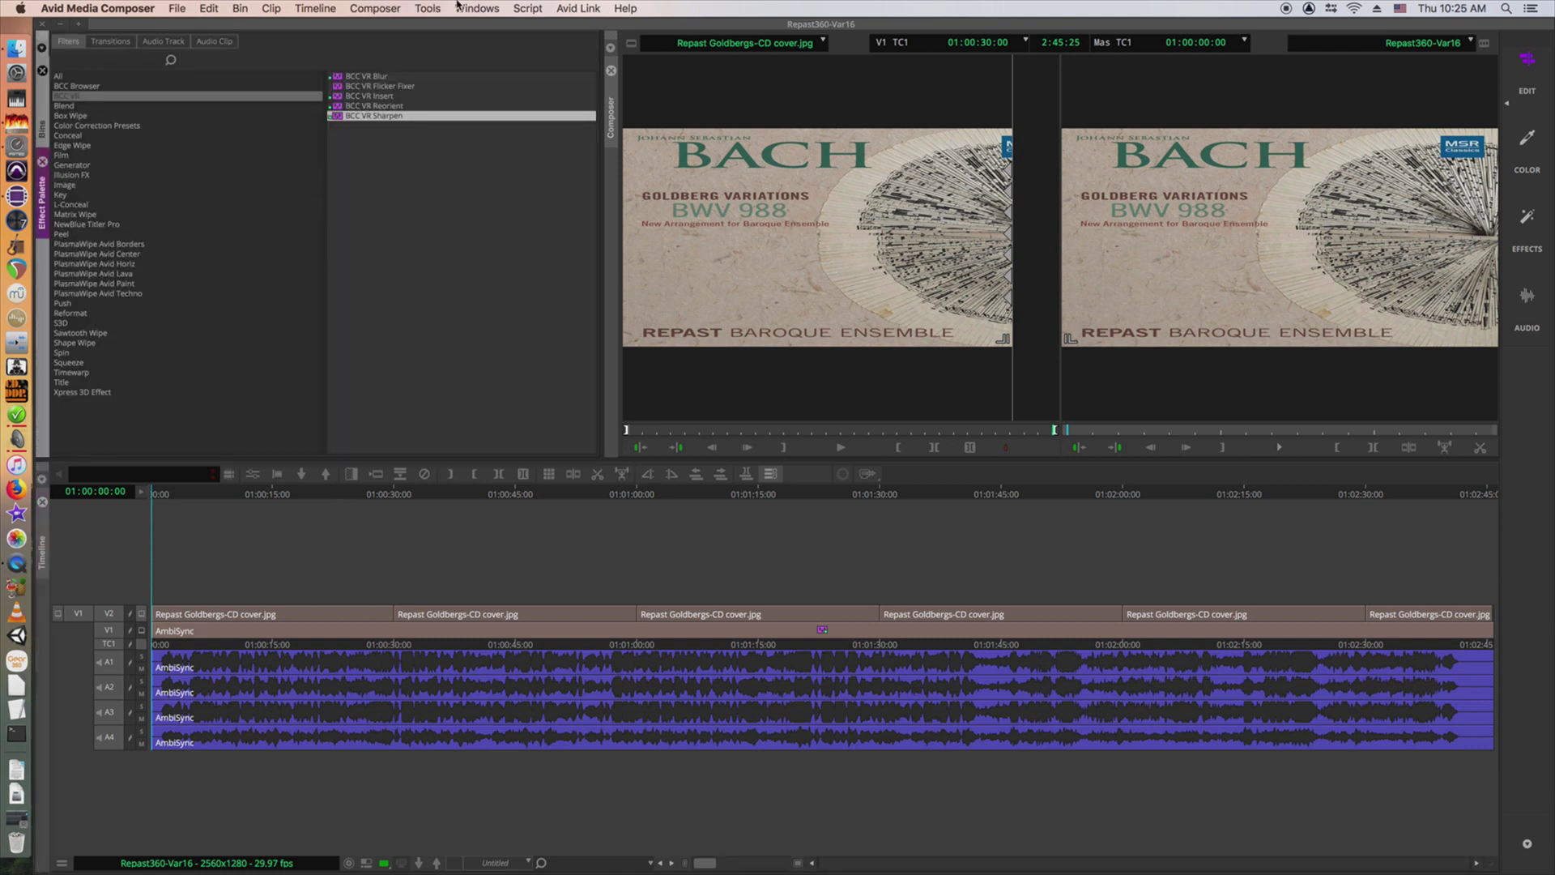
left_click(359, 97)
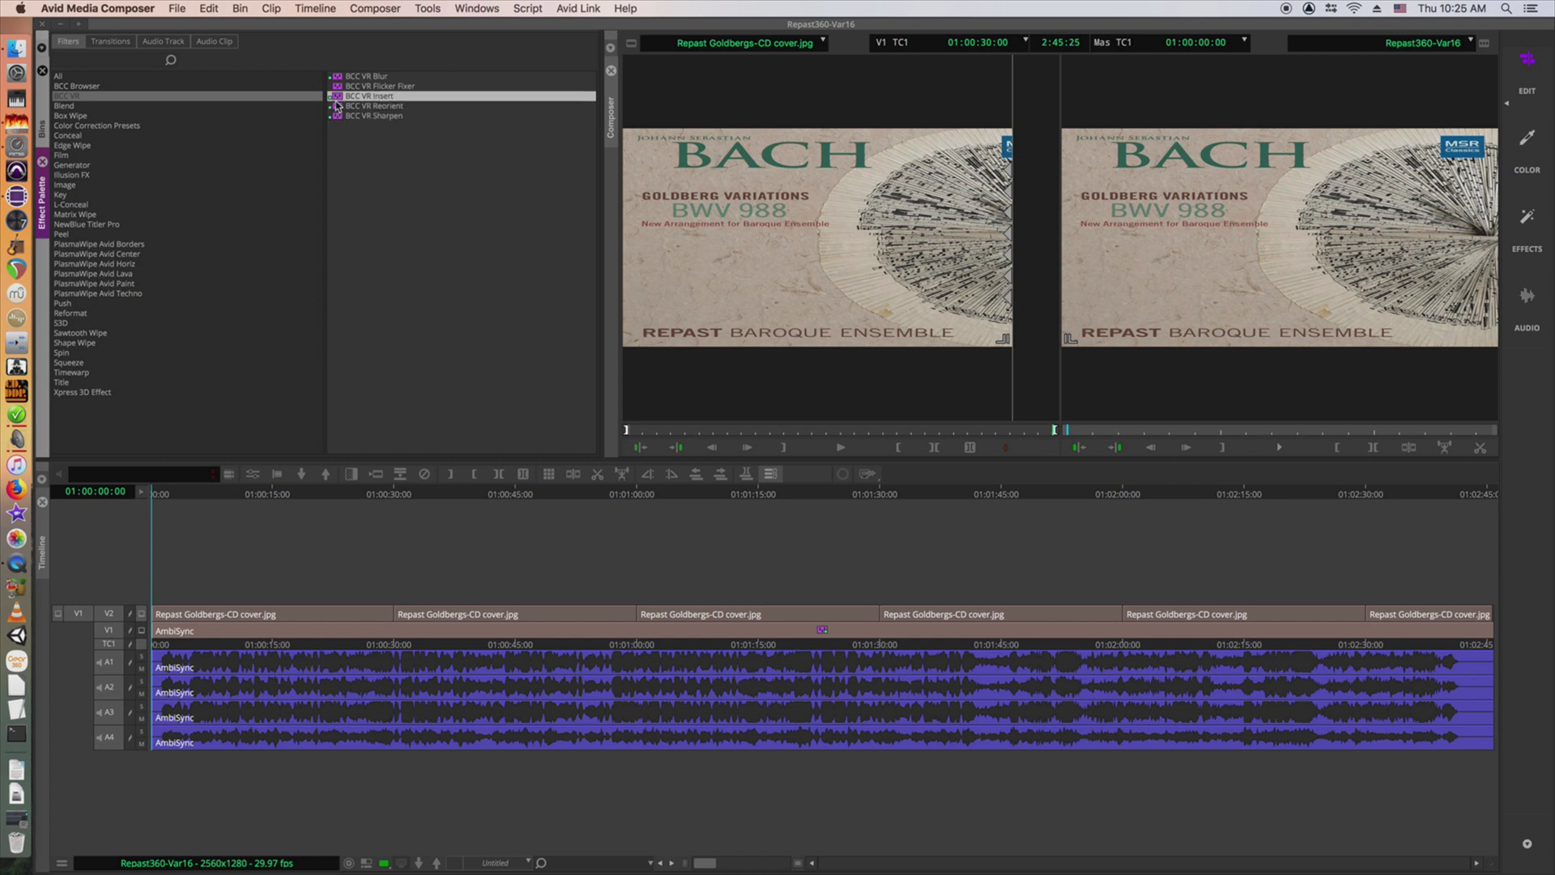
left_click_drag(339, 100, 224, 618)
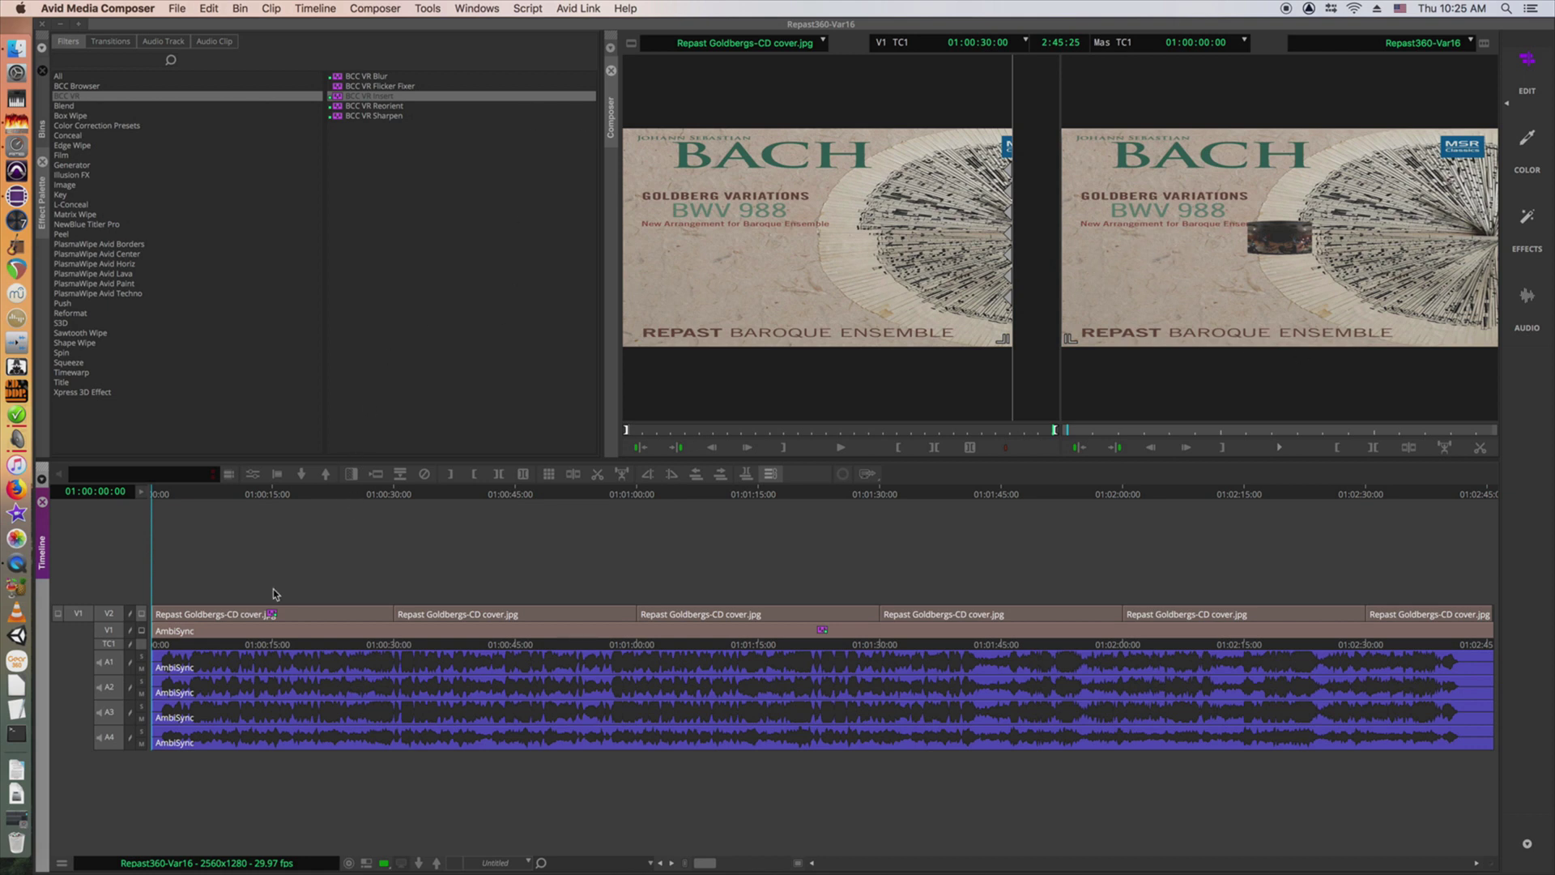
- In the Effect Editor, set the BCC VR Insert layer to Filter Layer and its apply mode to Replace
left_click(427, 8)
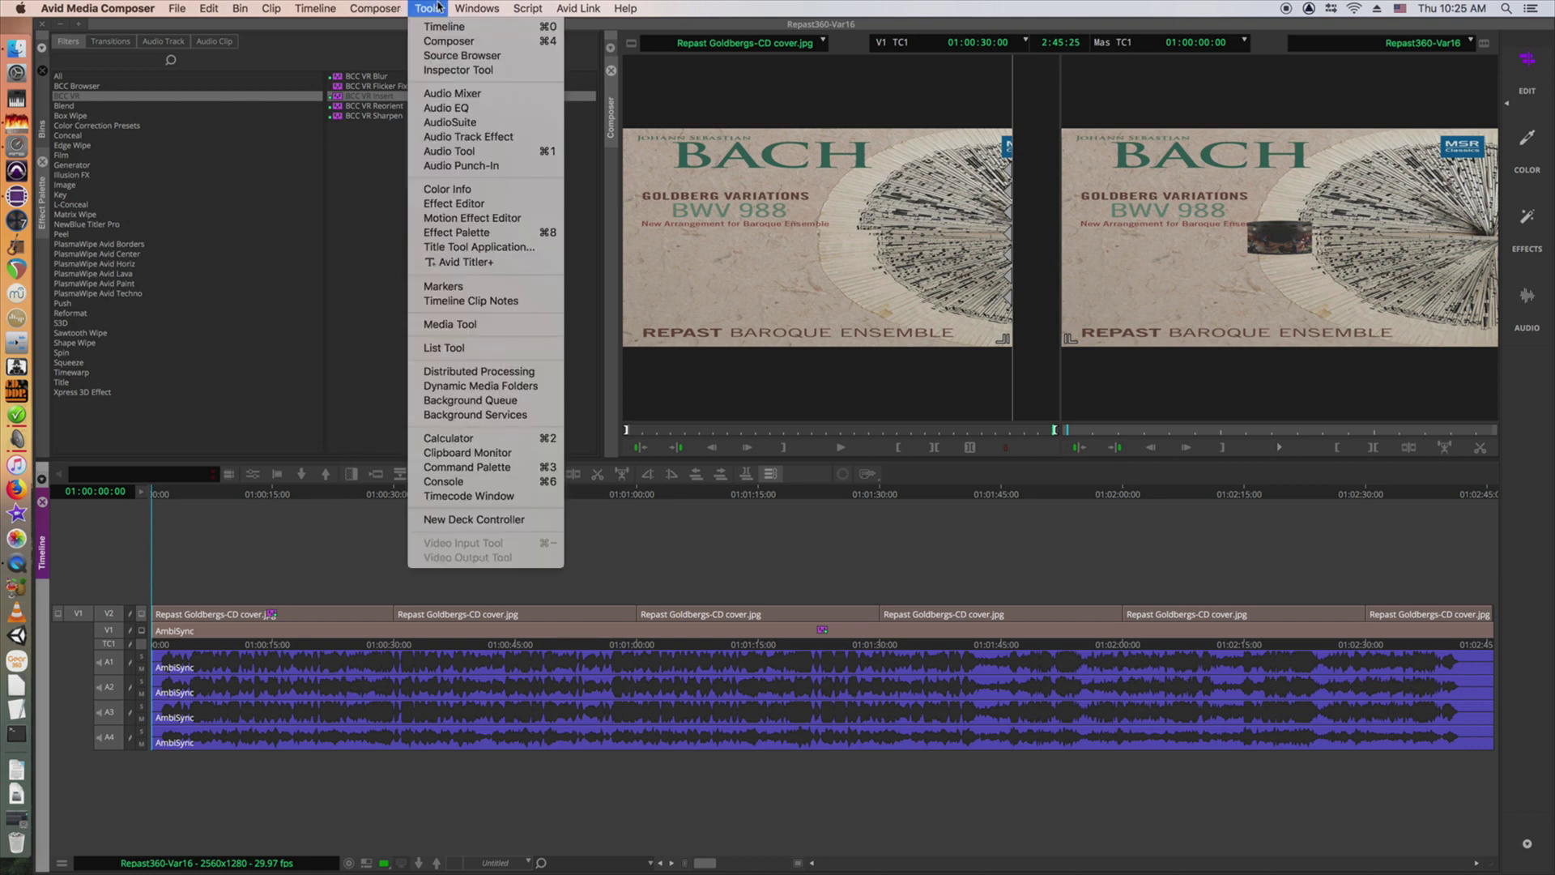
left_click(454, 206)
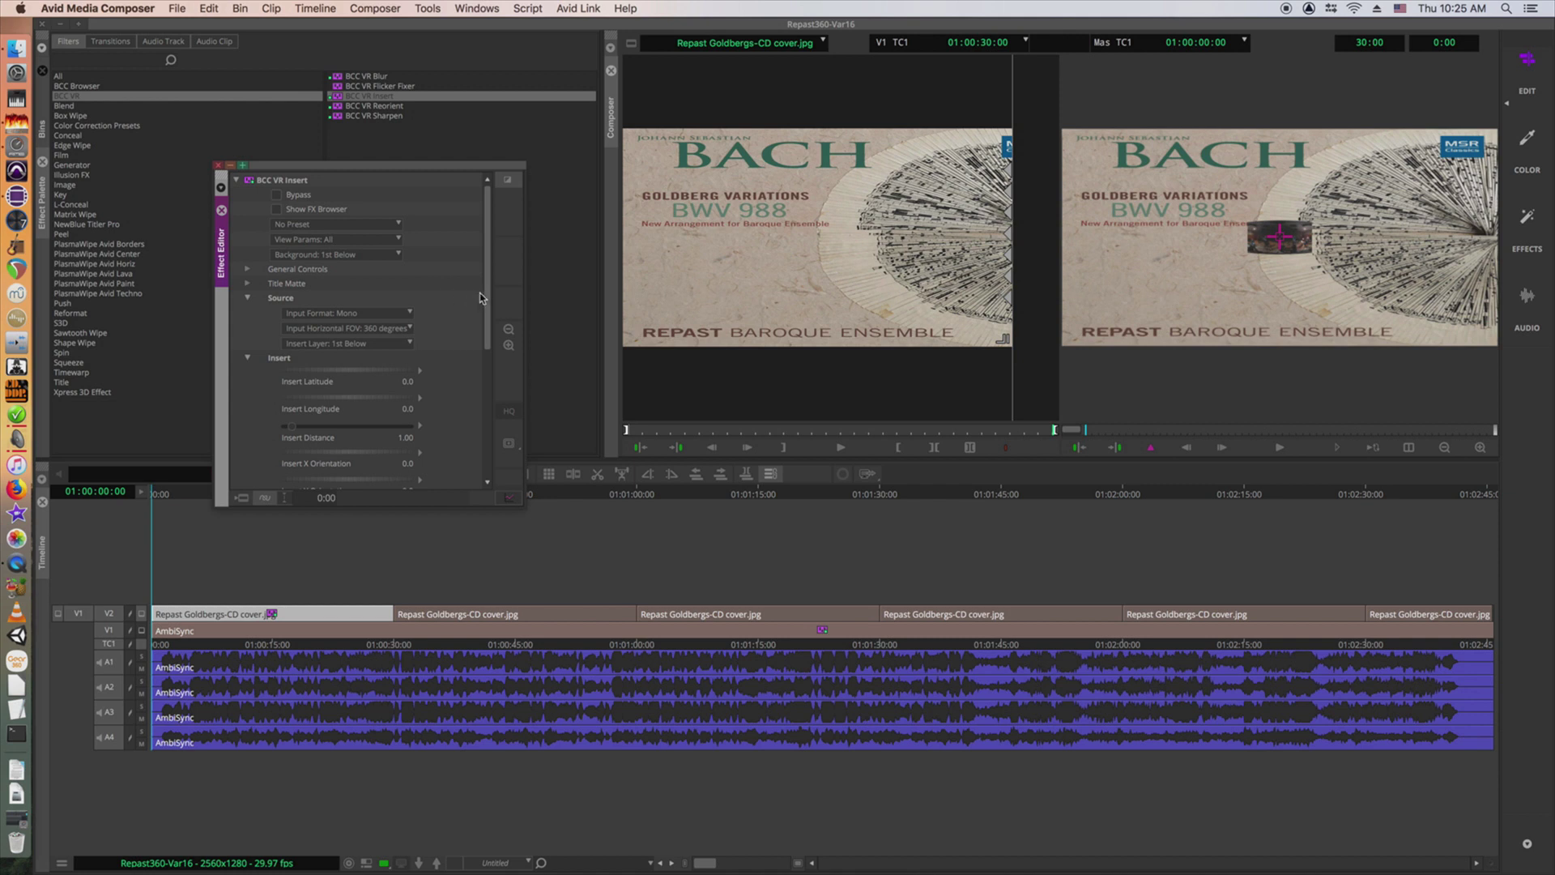
left_click_drag(489, 299, 495, 422)
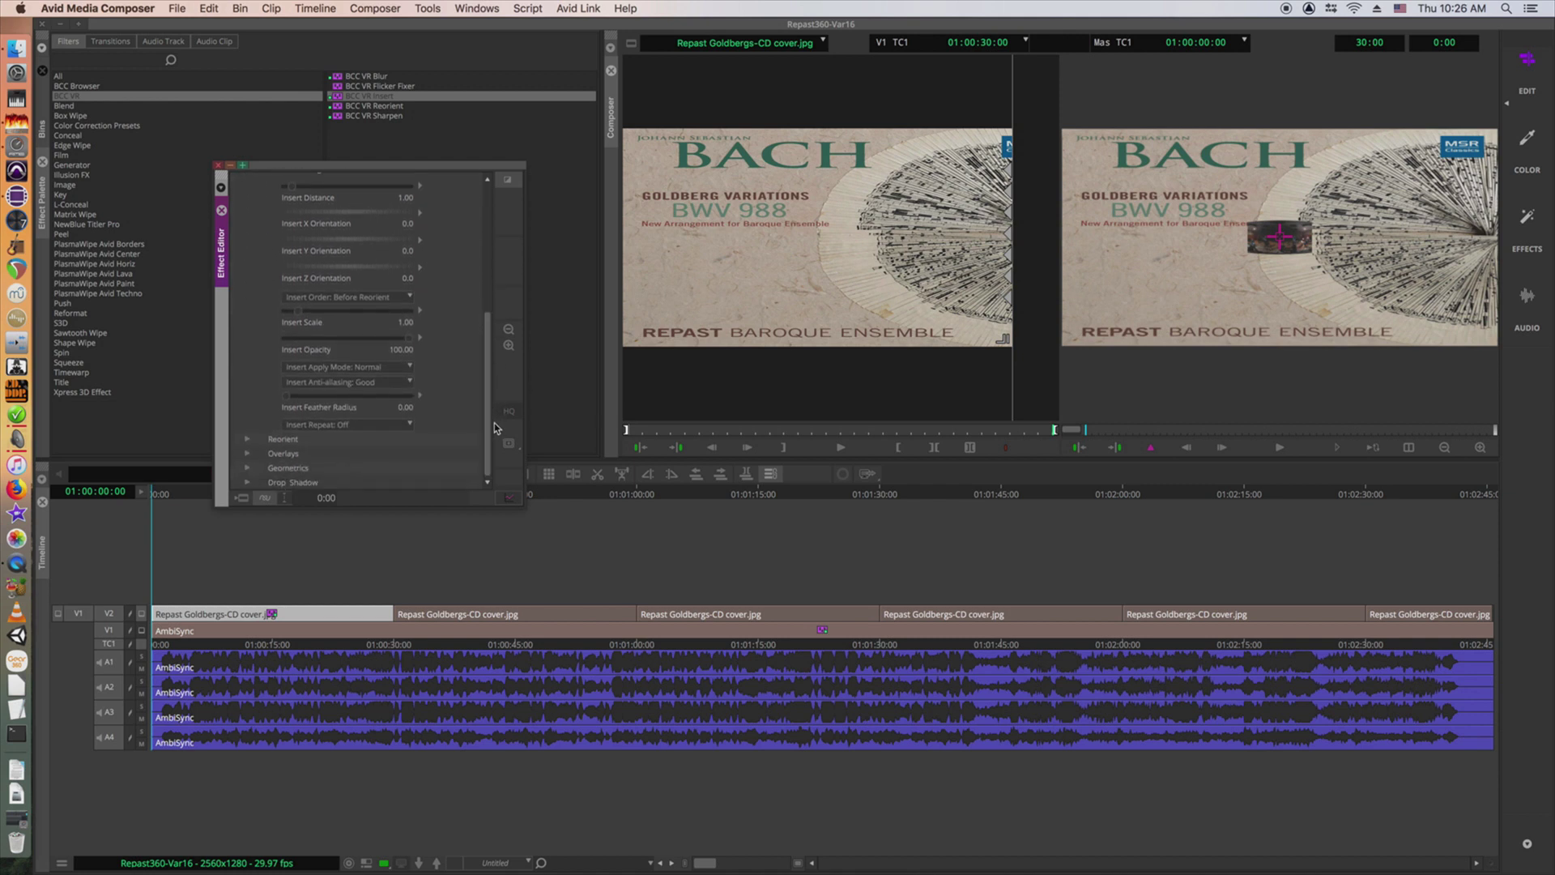
scroll(481, 429, "up", 10)
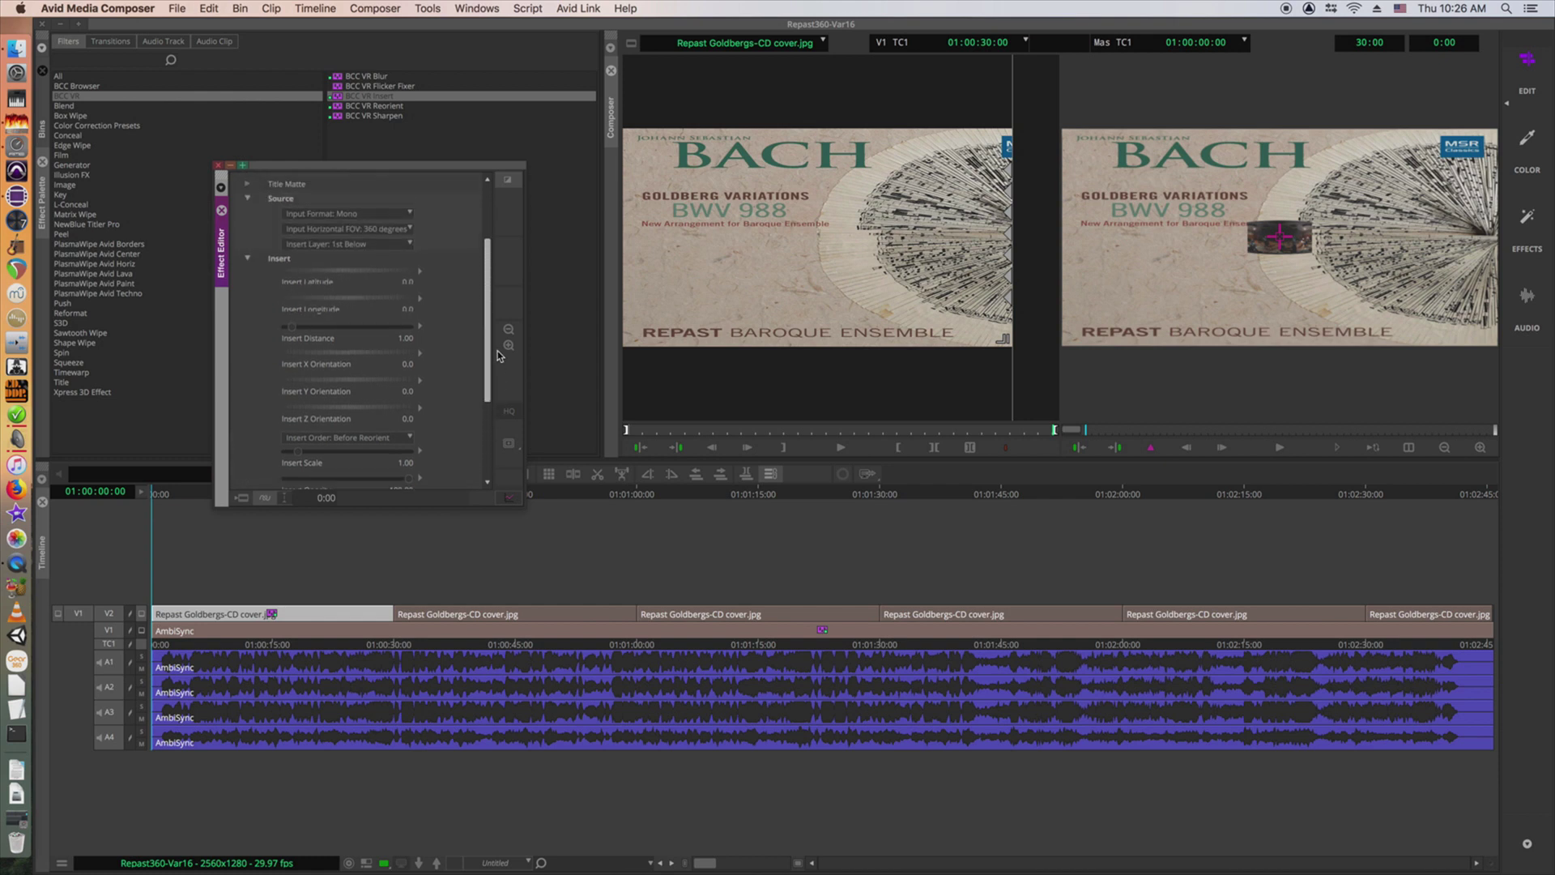
left_click(368, 333)
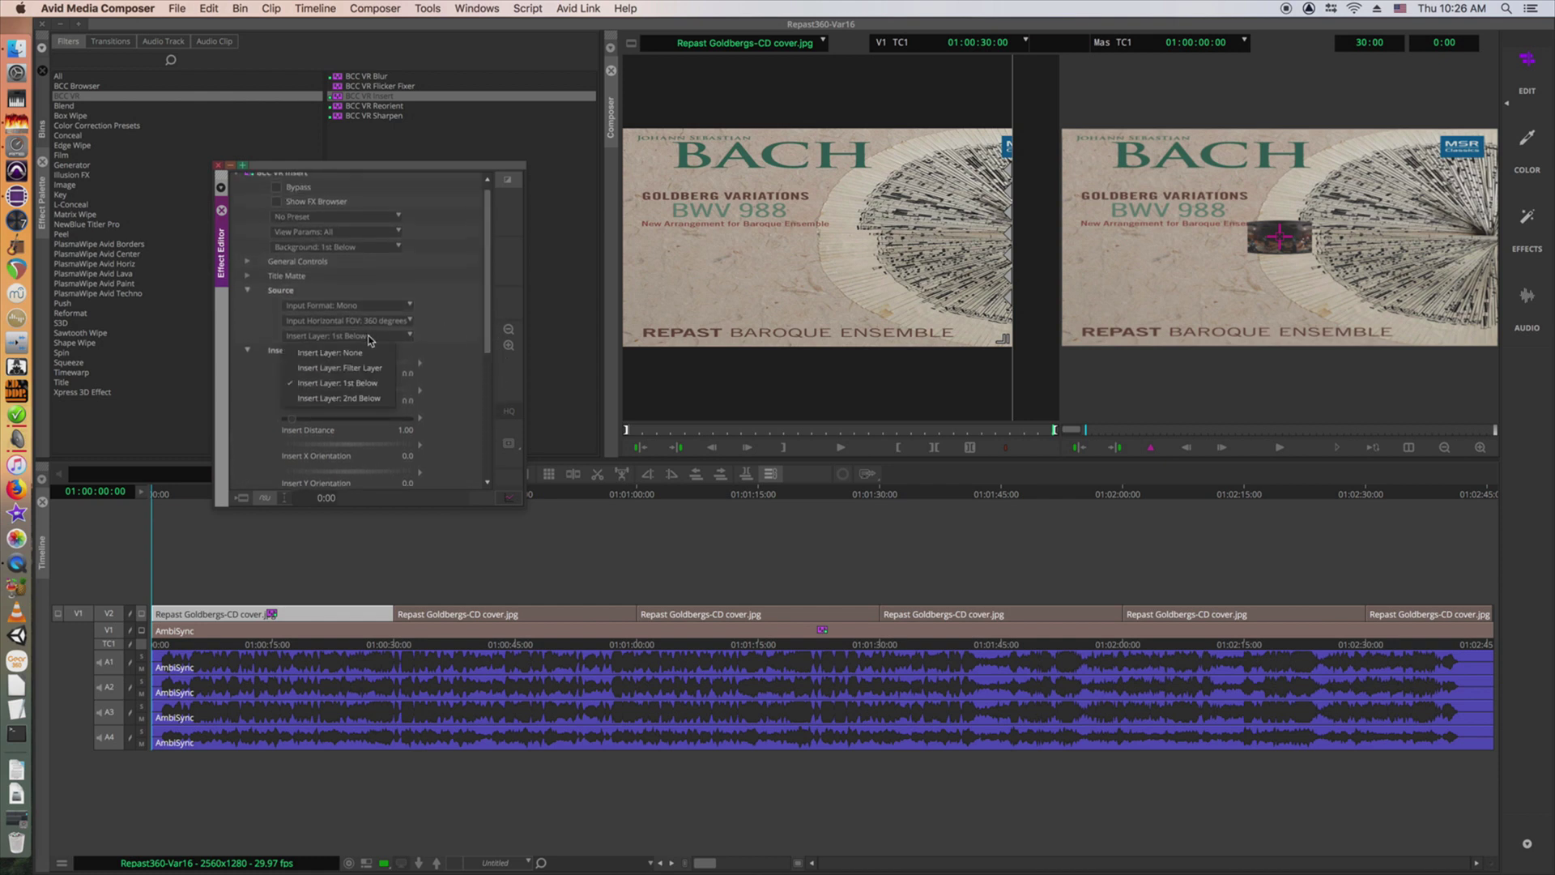
left_click(372, 364)
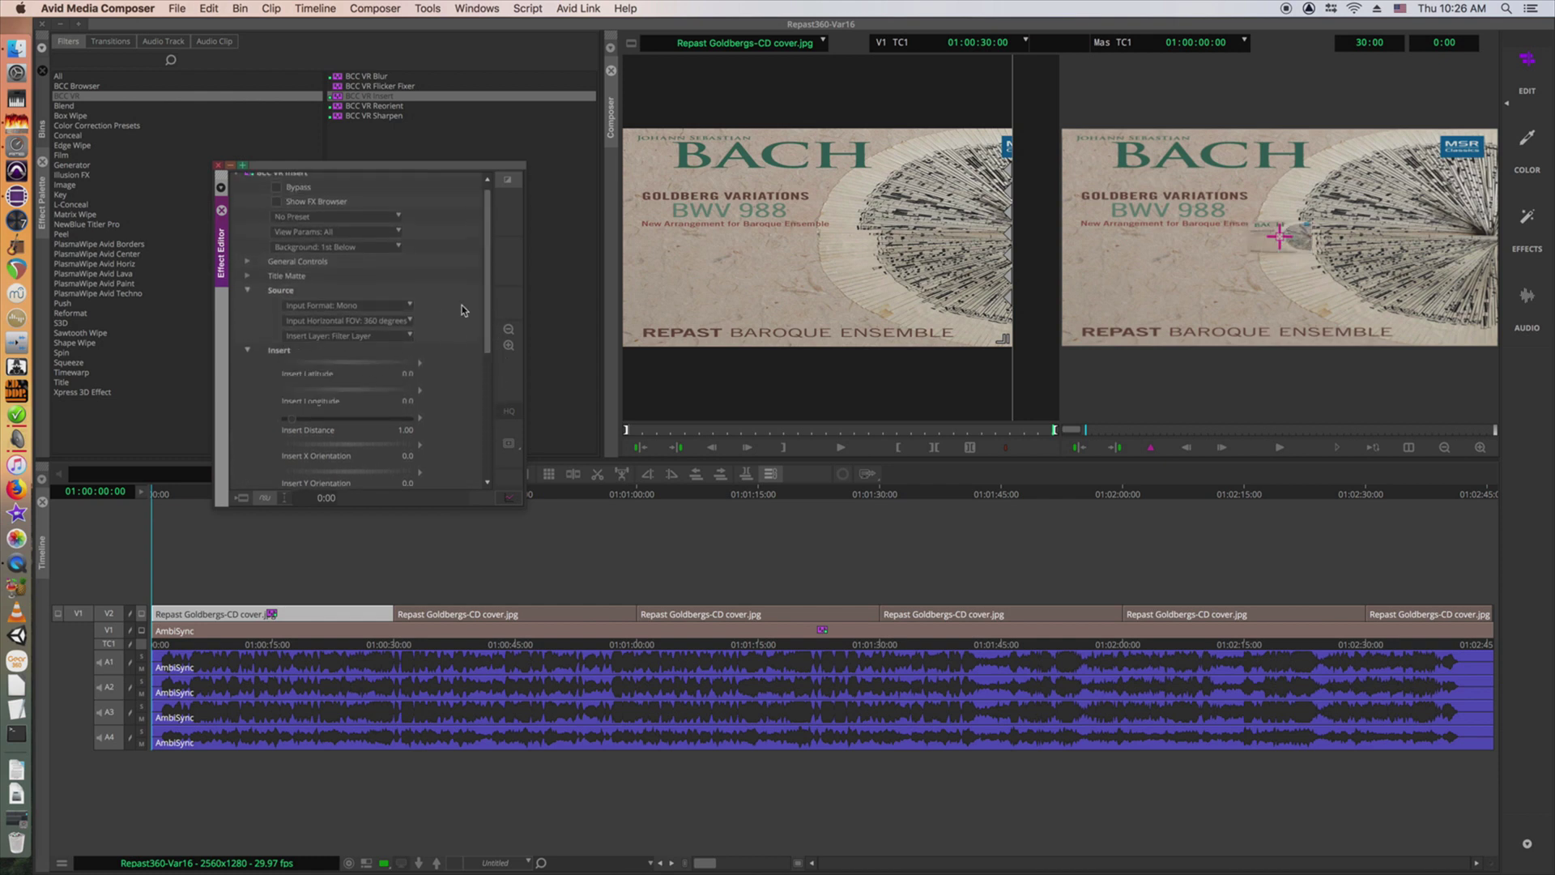
left_click_drag(490, 294, 472, 415)
left_click(386, 371)
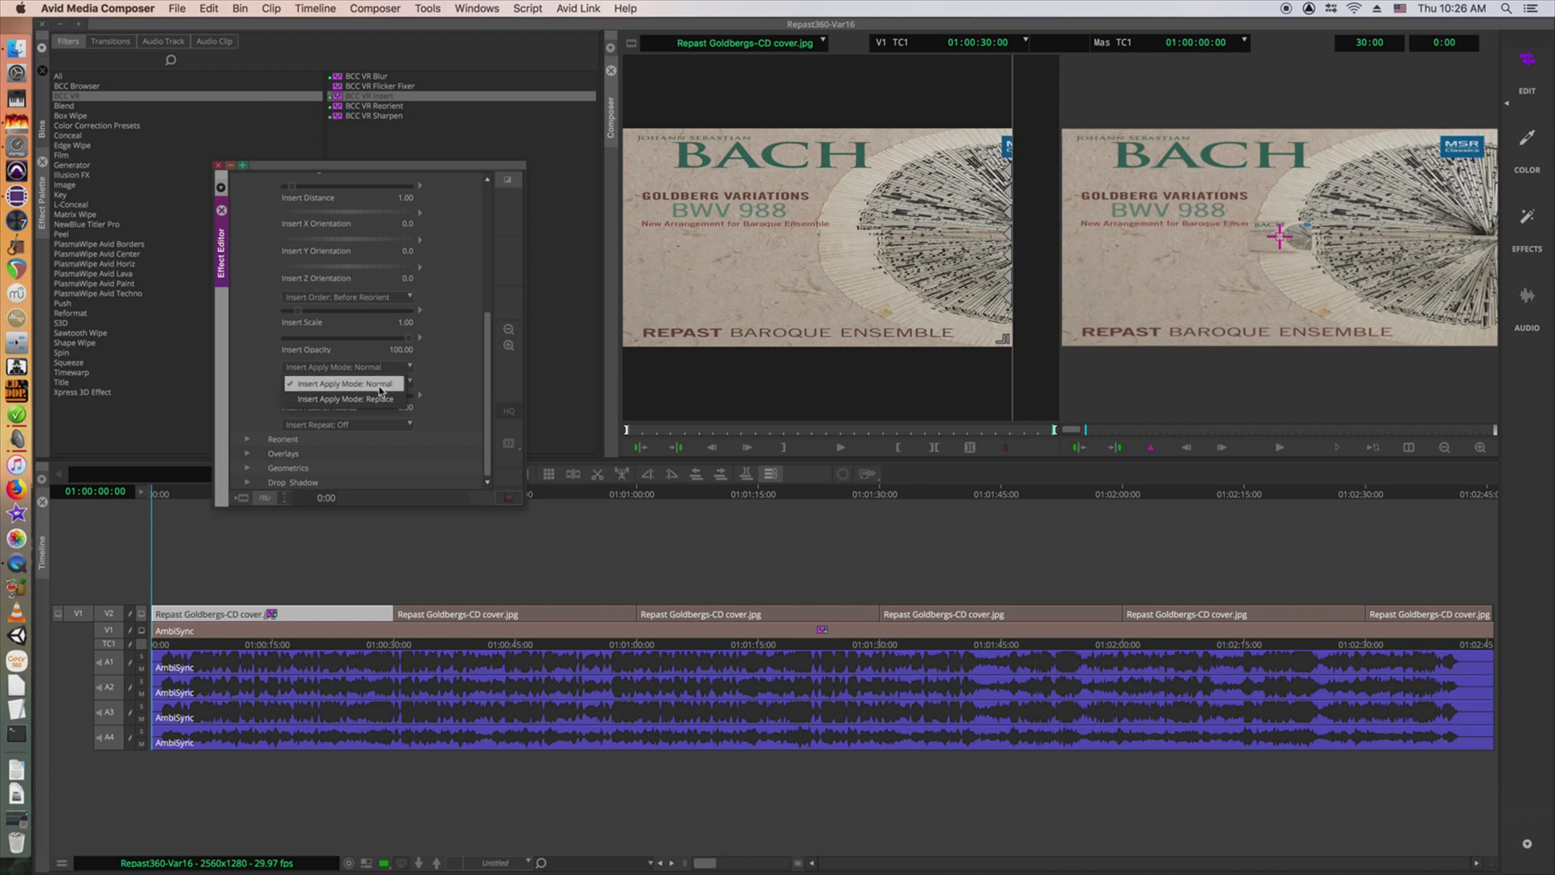
left_click(380, 399)
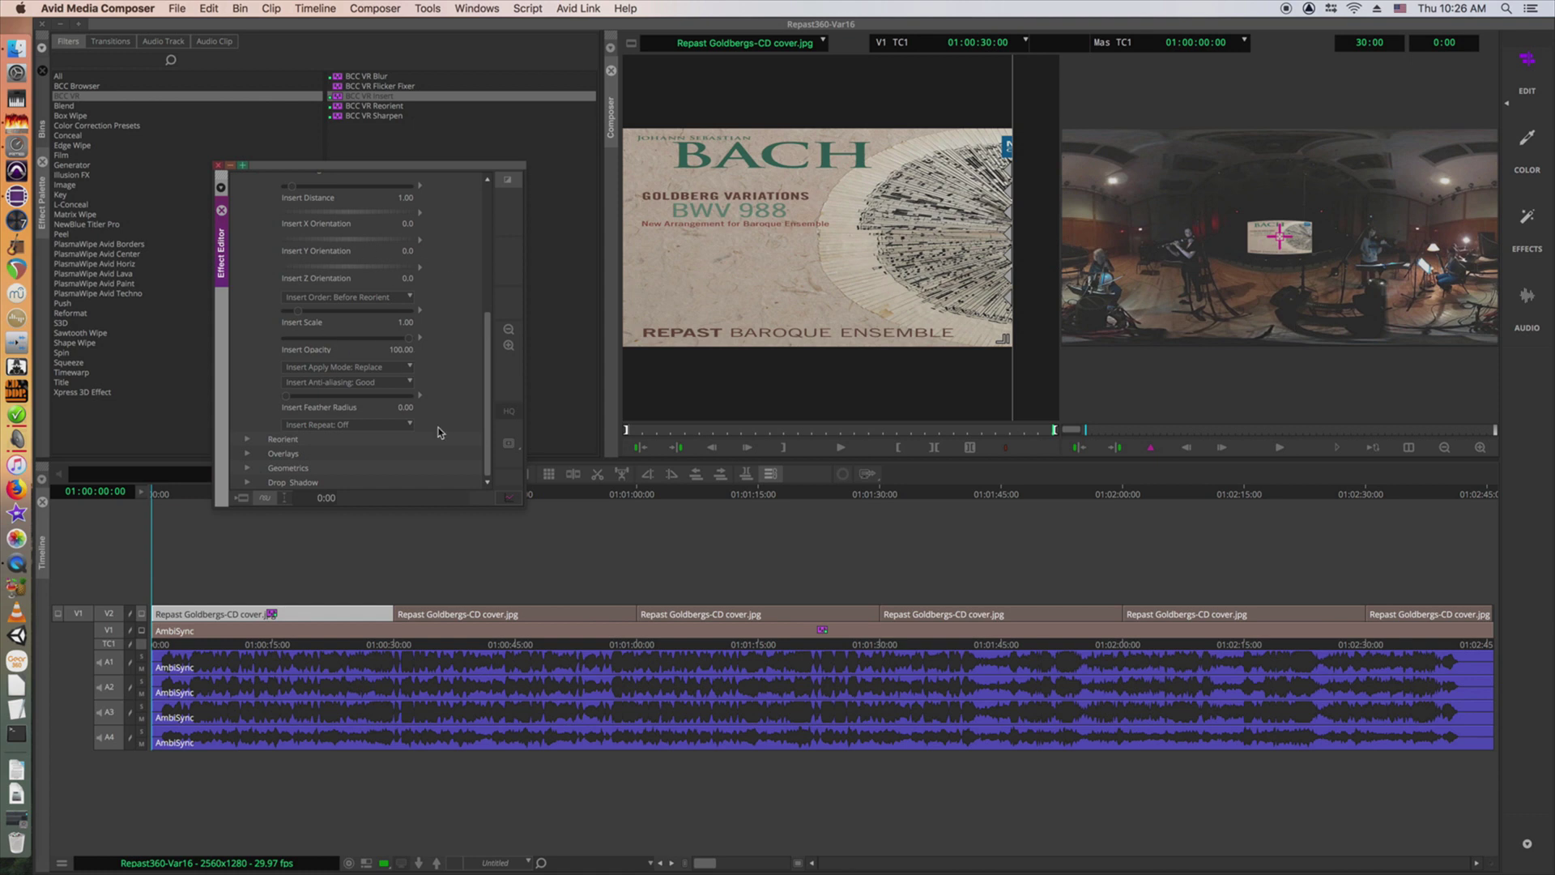
- Position the inserted CD cover by setting Insert Latitude to -13.0 and Insert Longitude to -3.0
left_click_drag(490, 430, 490, 368)
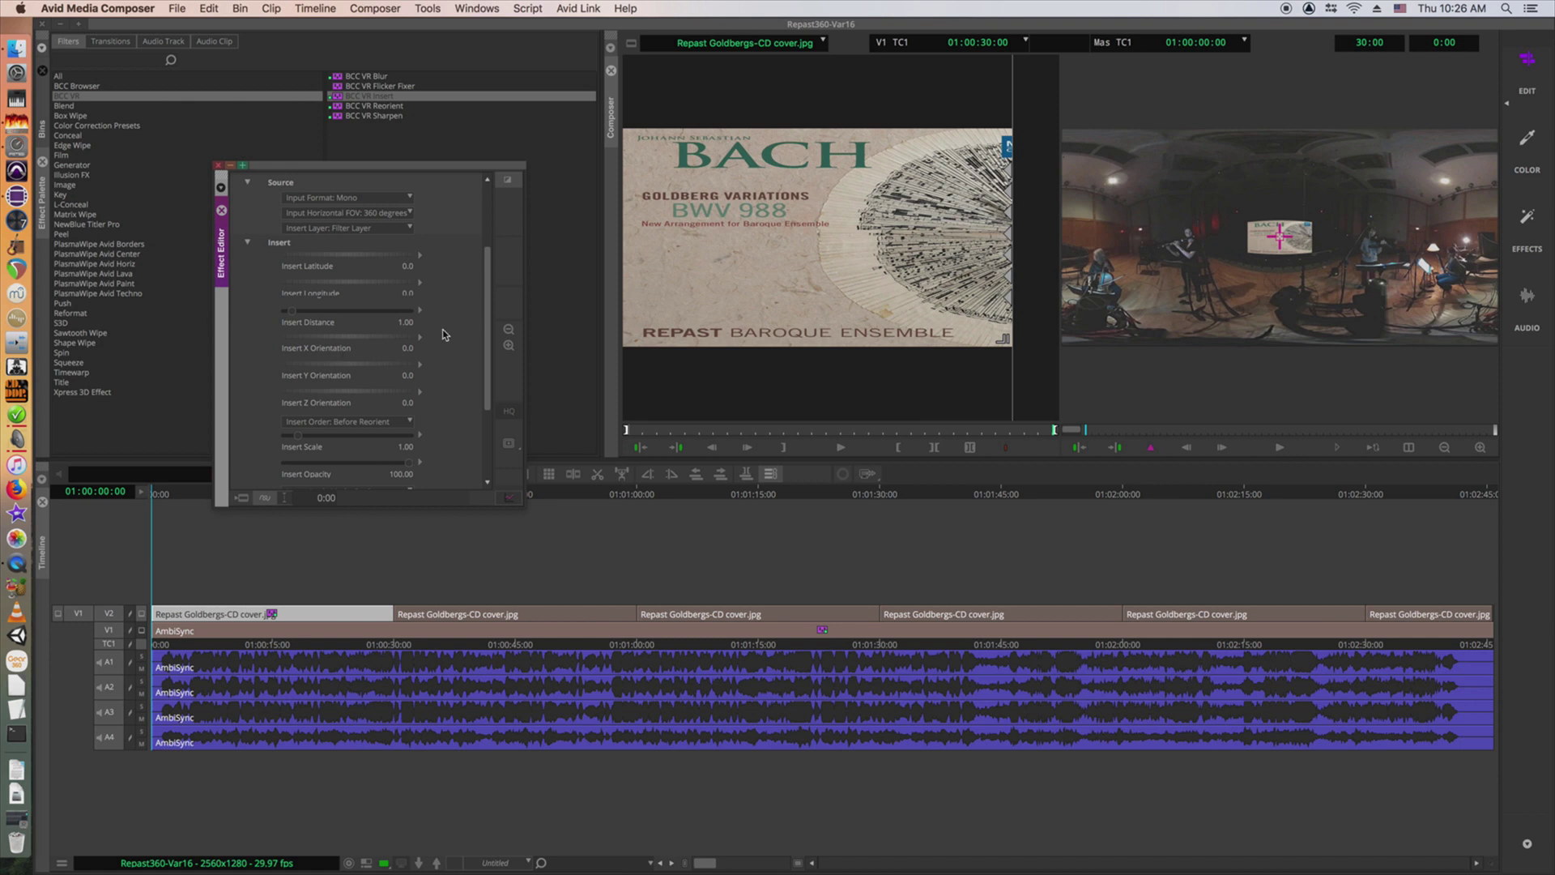
mouse_move(410, 257)
left_mouse_down()
mouse_move(346, 252)
mouse_move(458, 258)
mouse_move(398, 261)
left_mouse_up()
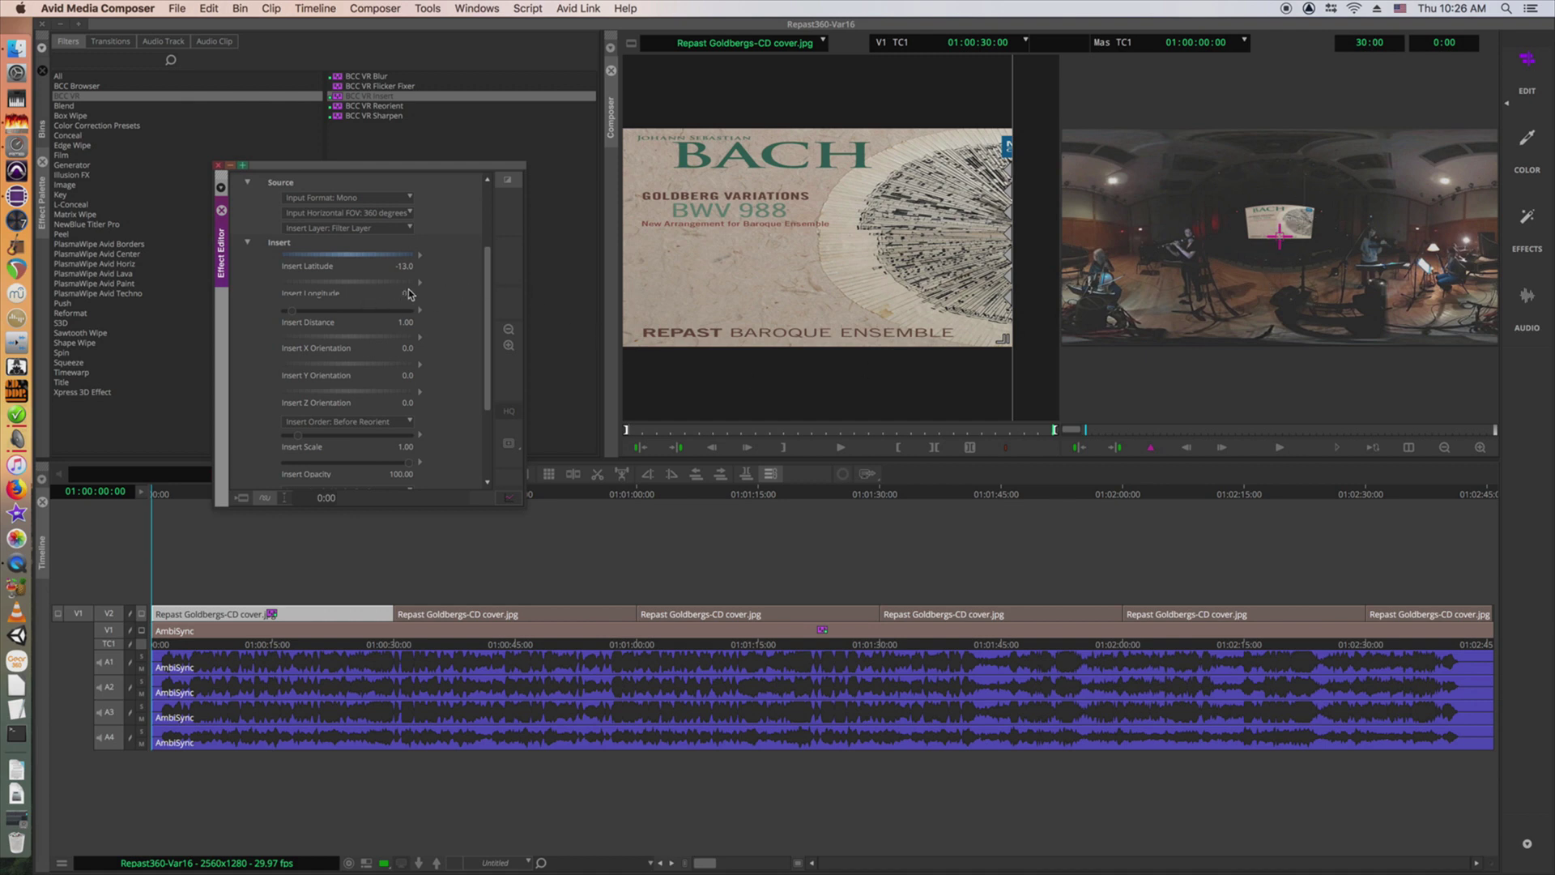
mouse_move(407, 285)
left_mouse_down()
mouse_move(336, 289)
mouse_move(404, 299)
left_mouse_up()
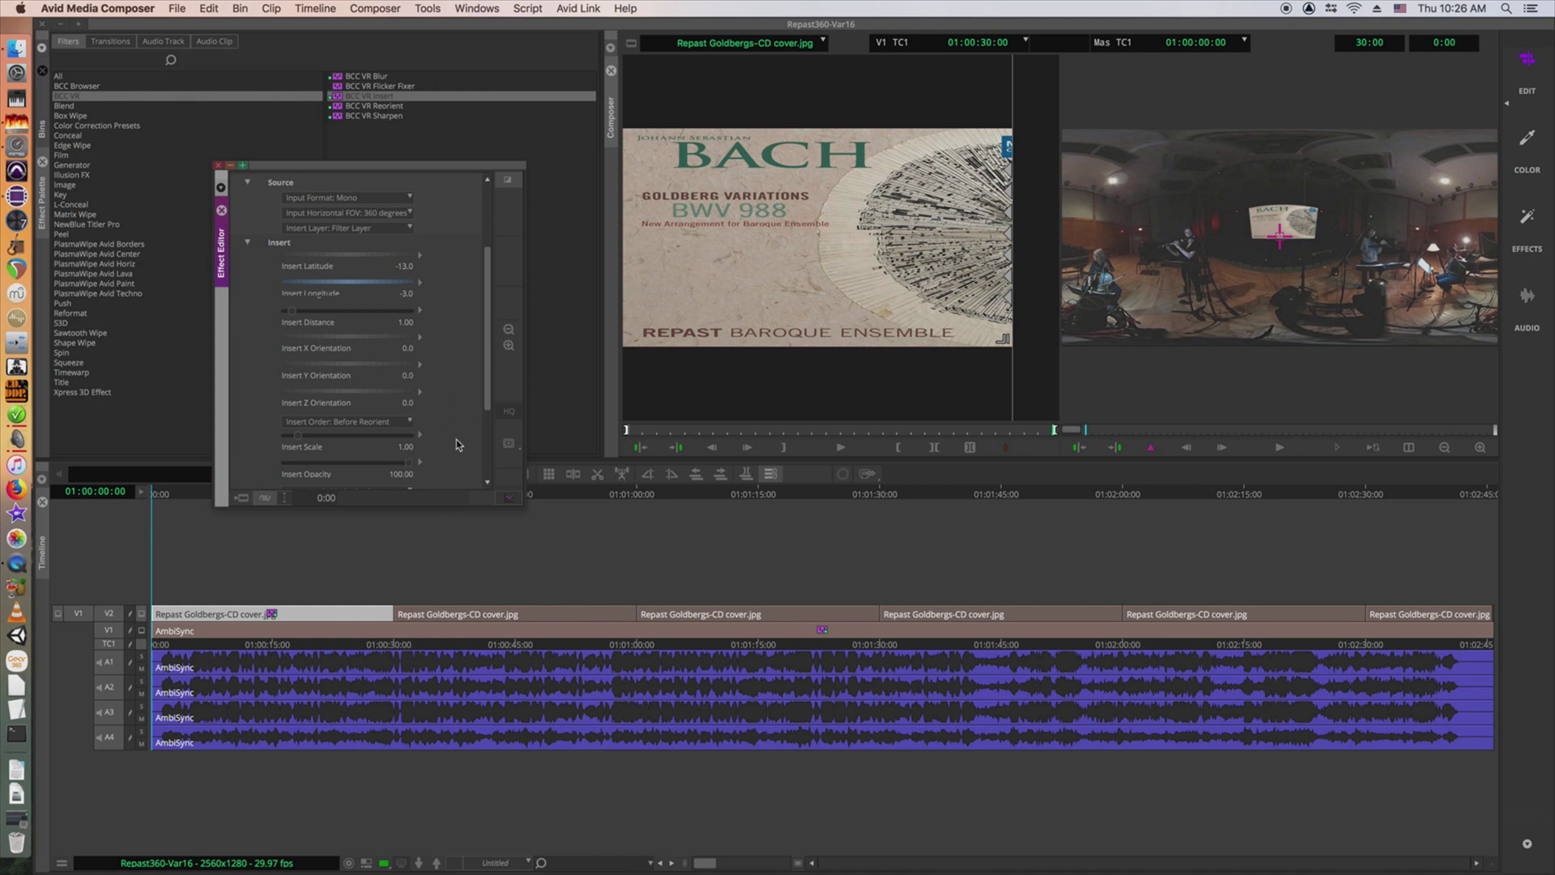
- Set the VR insert's Insert Opacity to 53.16, Insert Scale to 1.58 and Insert Distance to 1.14
left_click_drag(490, 256, 491, 333)
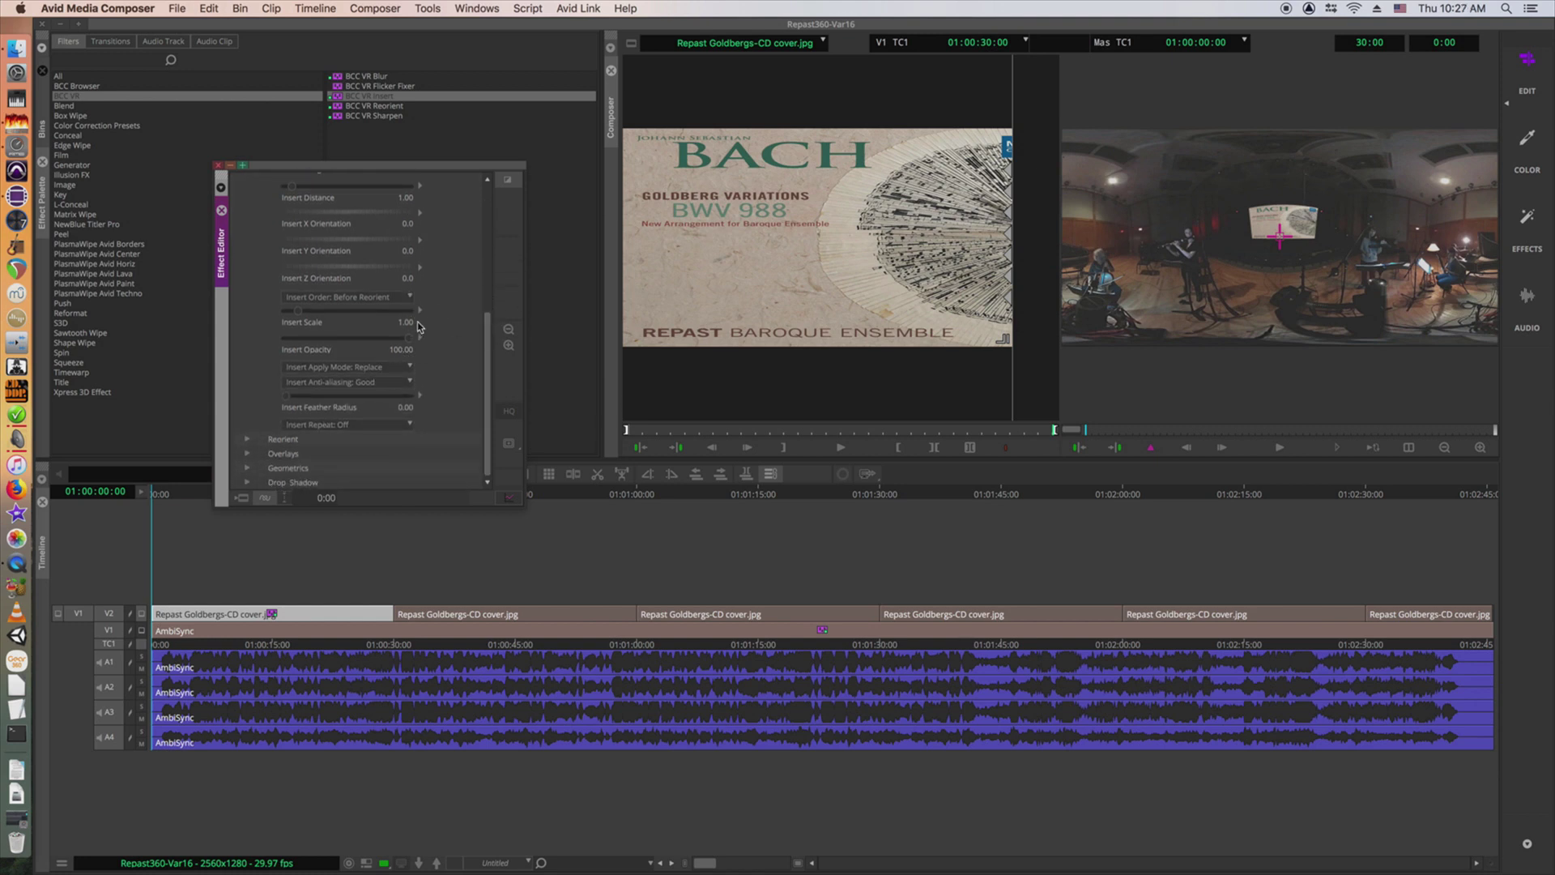
left_click_drag(409, 339, 351, 351)
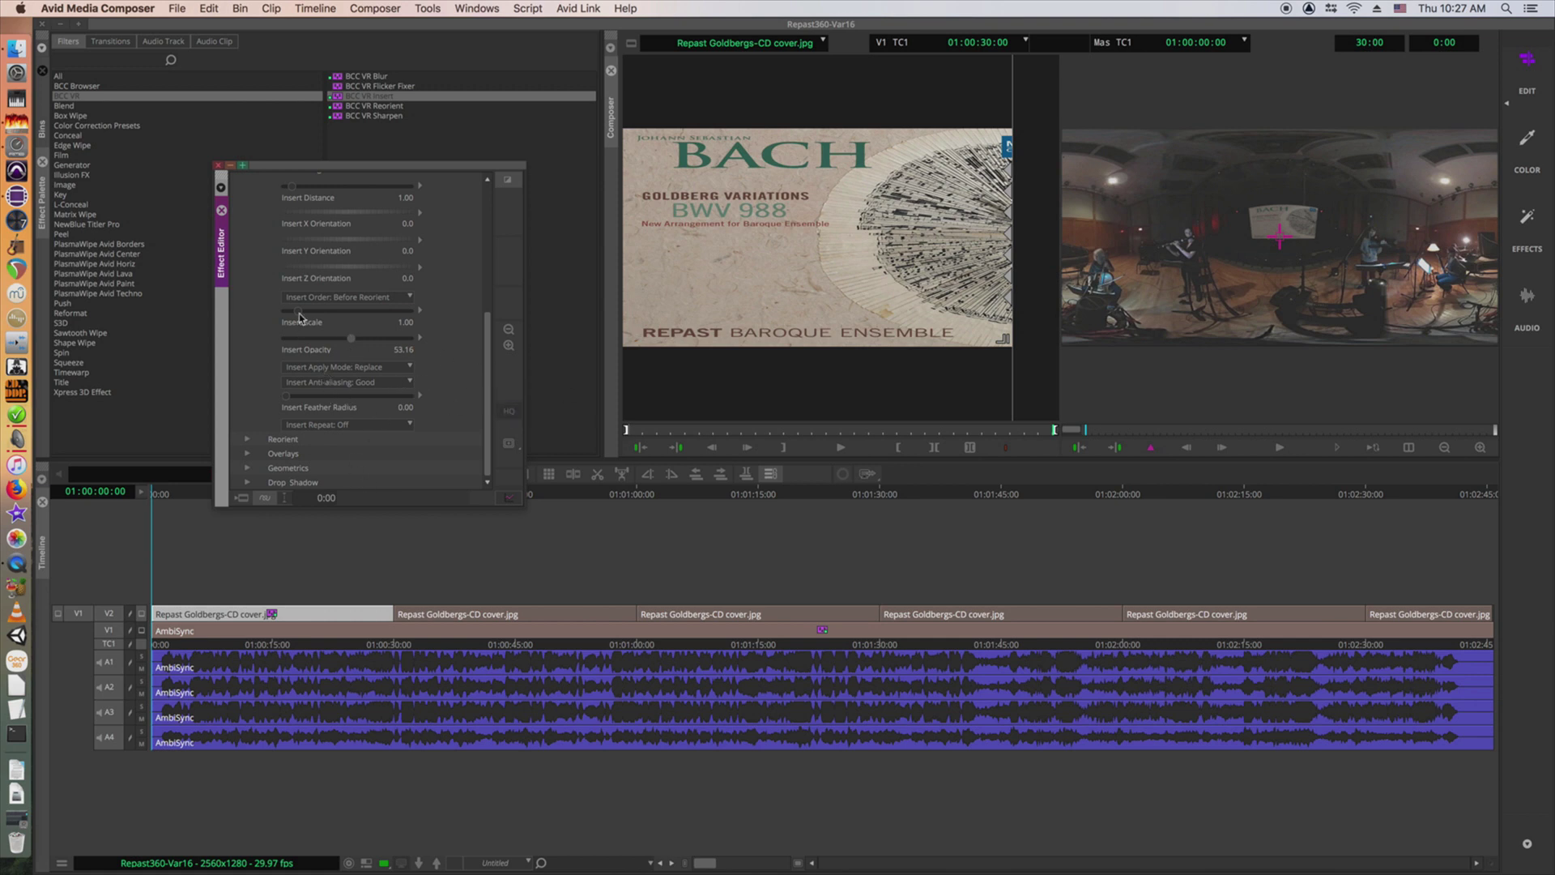
mouse_move(301, 315)
left_mouse_down()
mouse_move(332, 320)
mouse_move(309, 322)
left_mouse_up()
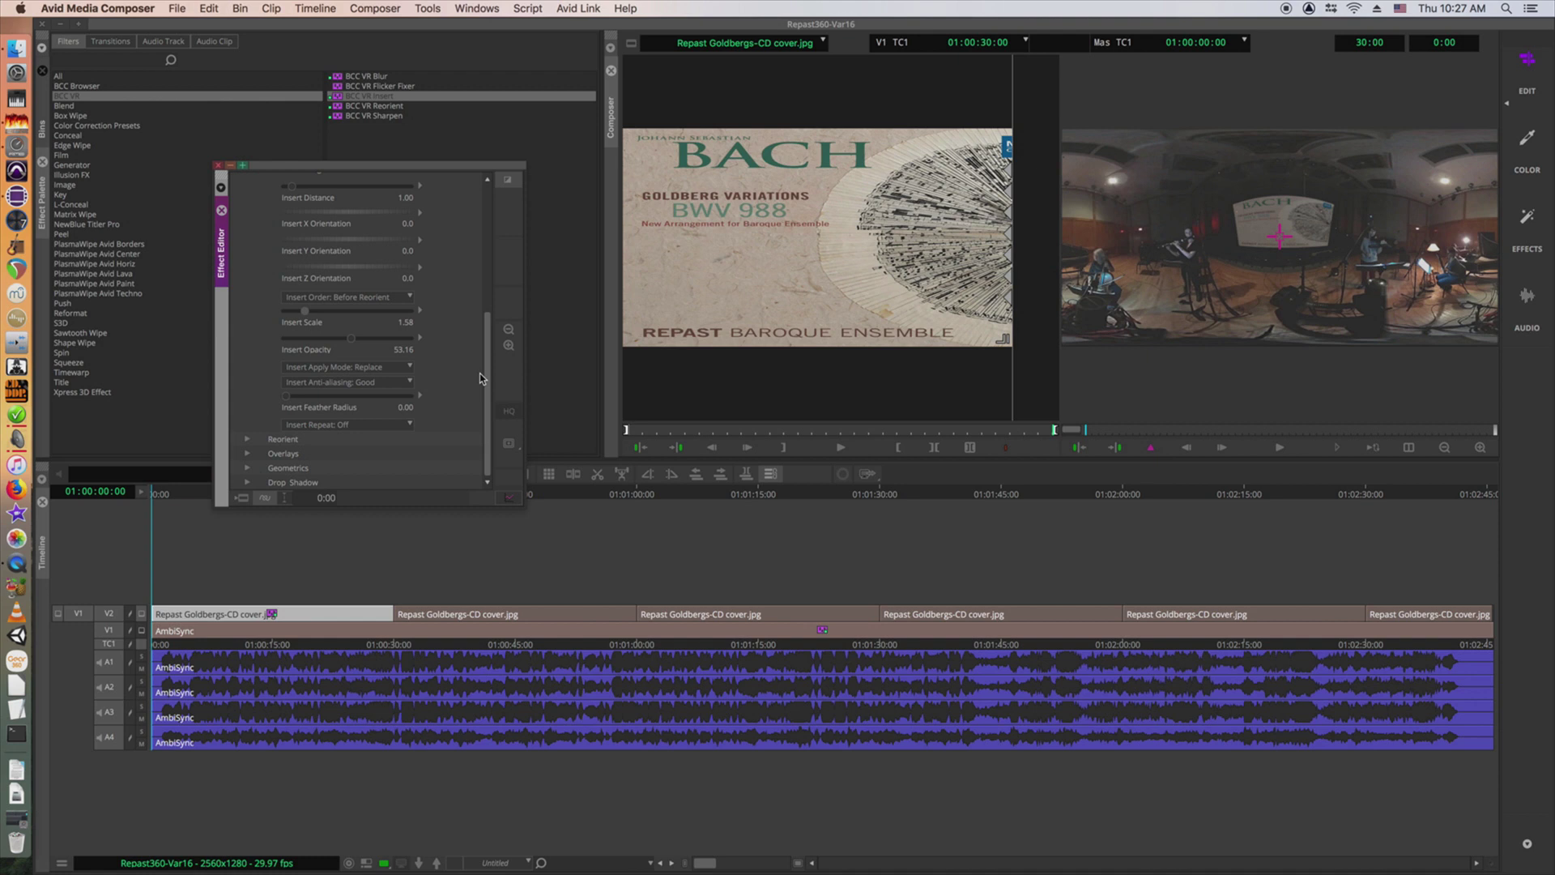
scroll(453, 340, "up", 5)
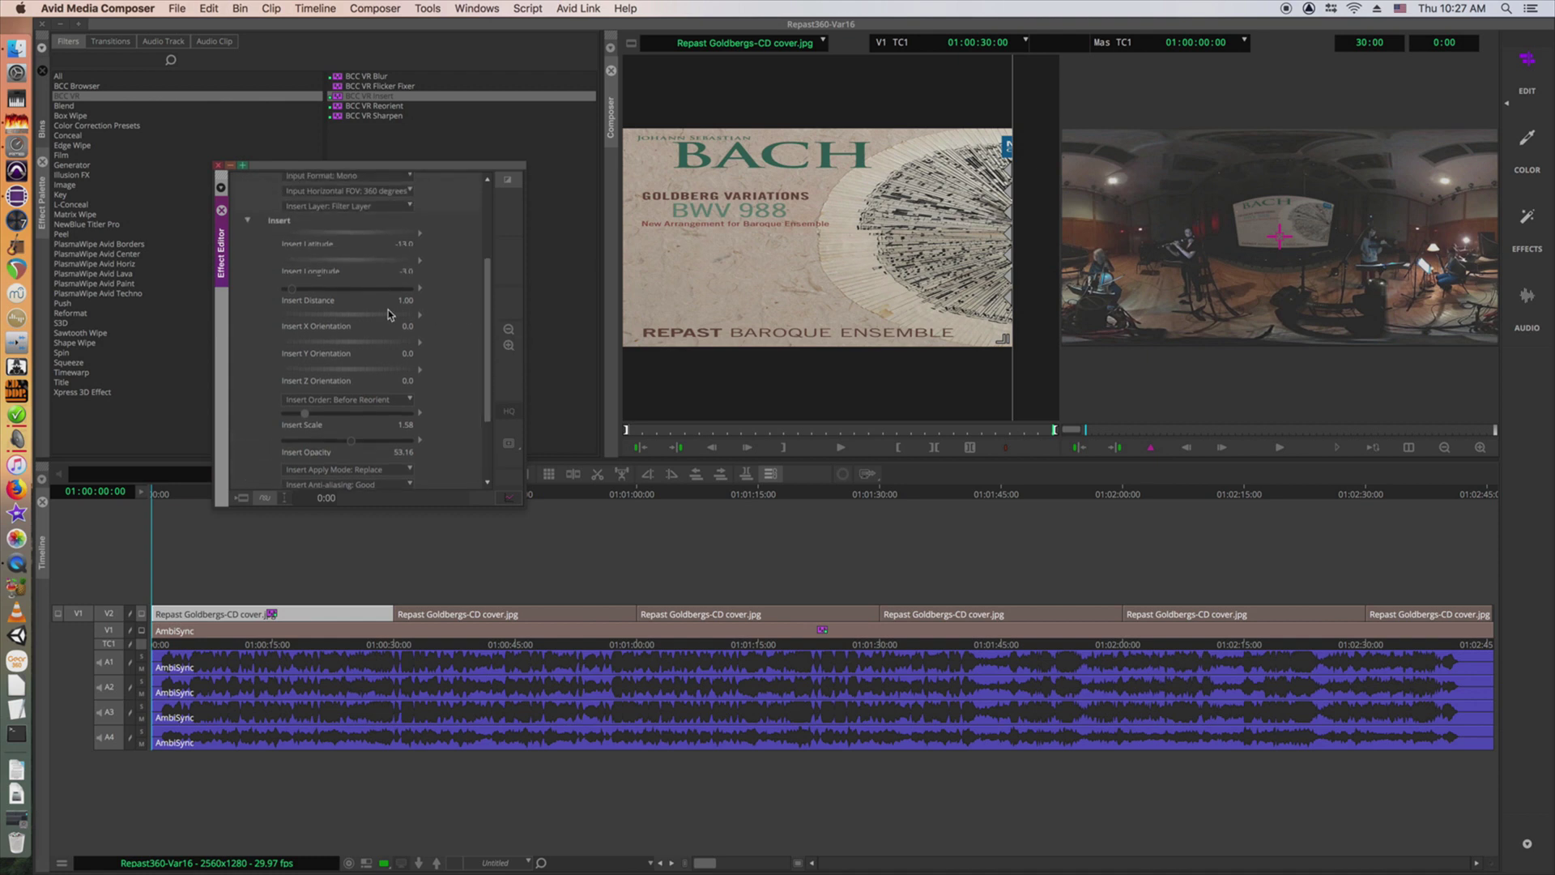
left_click_drag(291, 292, 293, 296)
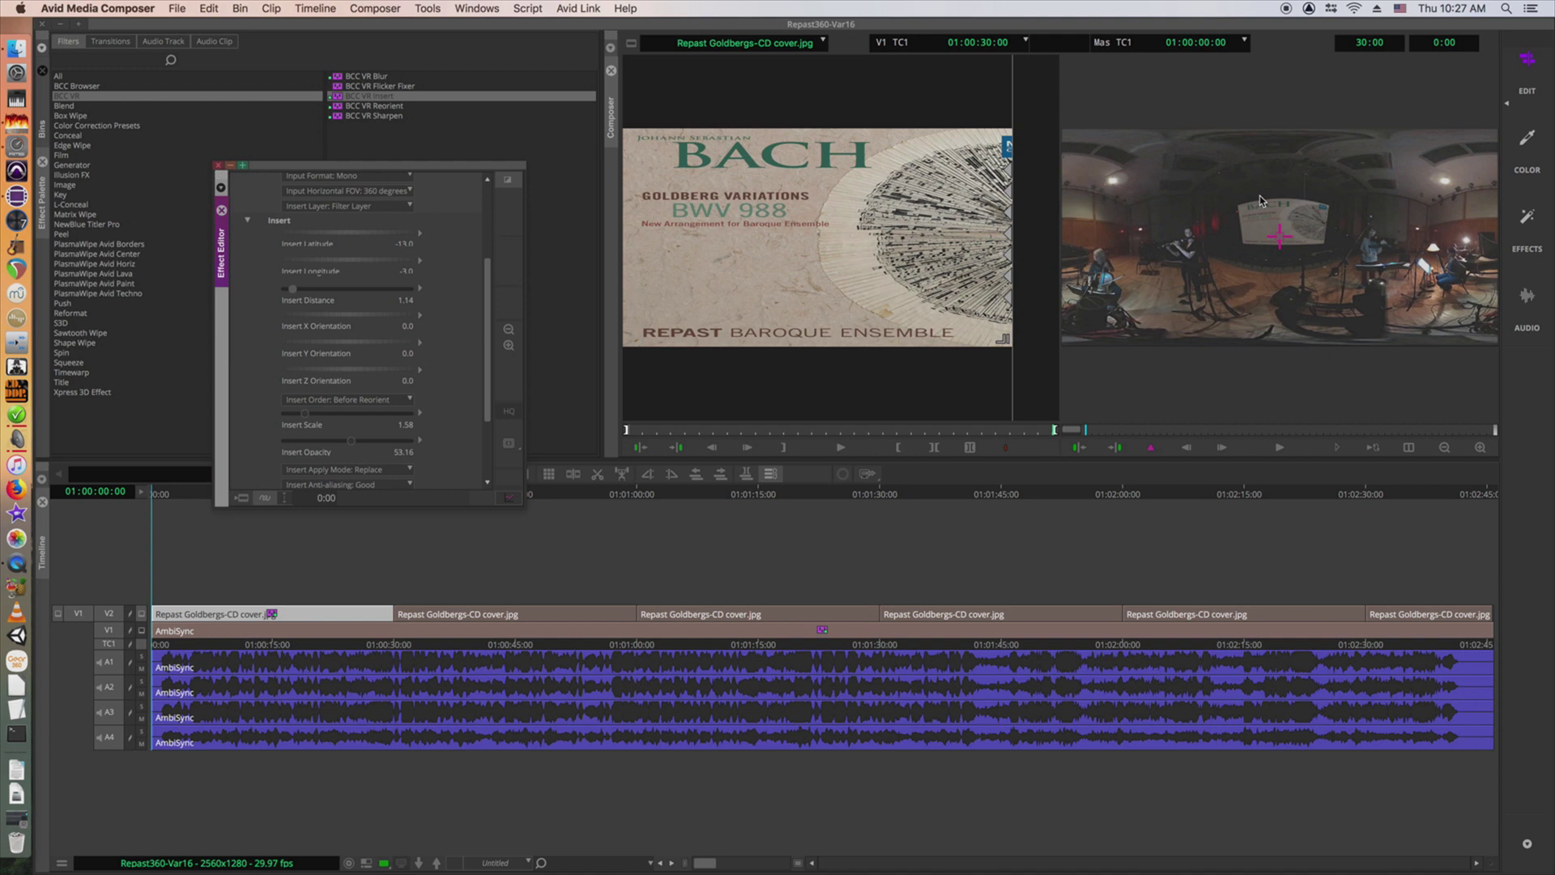
- Store the configured BCC VR Insert effect as a reusable template in the Effects bin
scroll(427, 220, "up", 5)
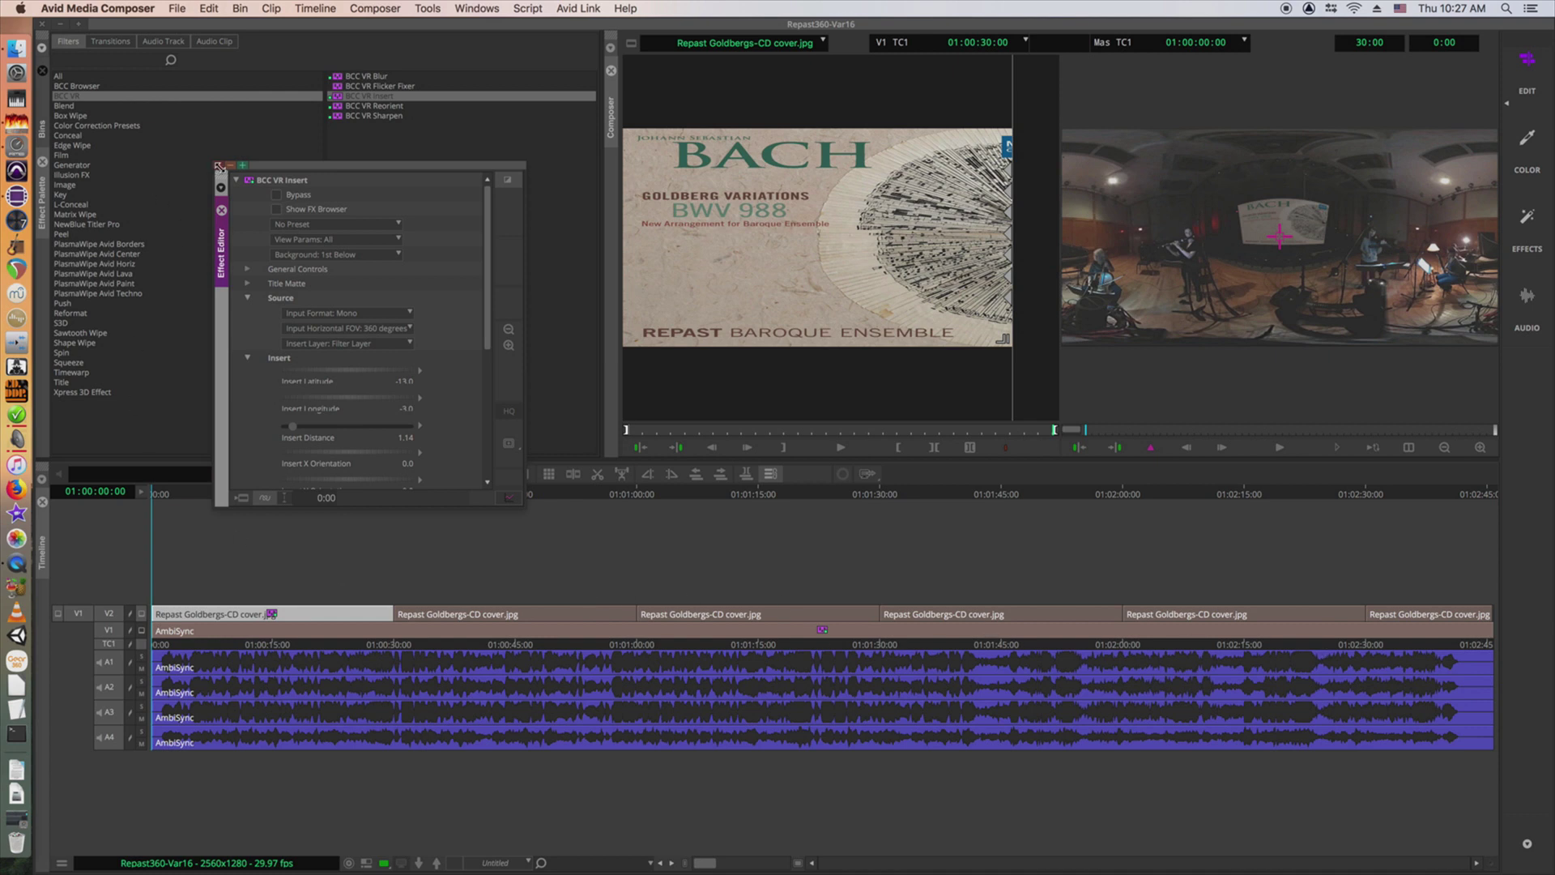
left_click_drag(288, 169, 631, 174)
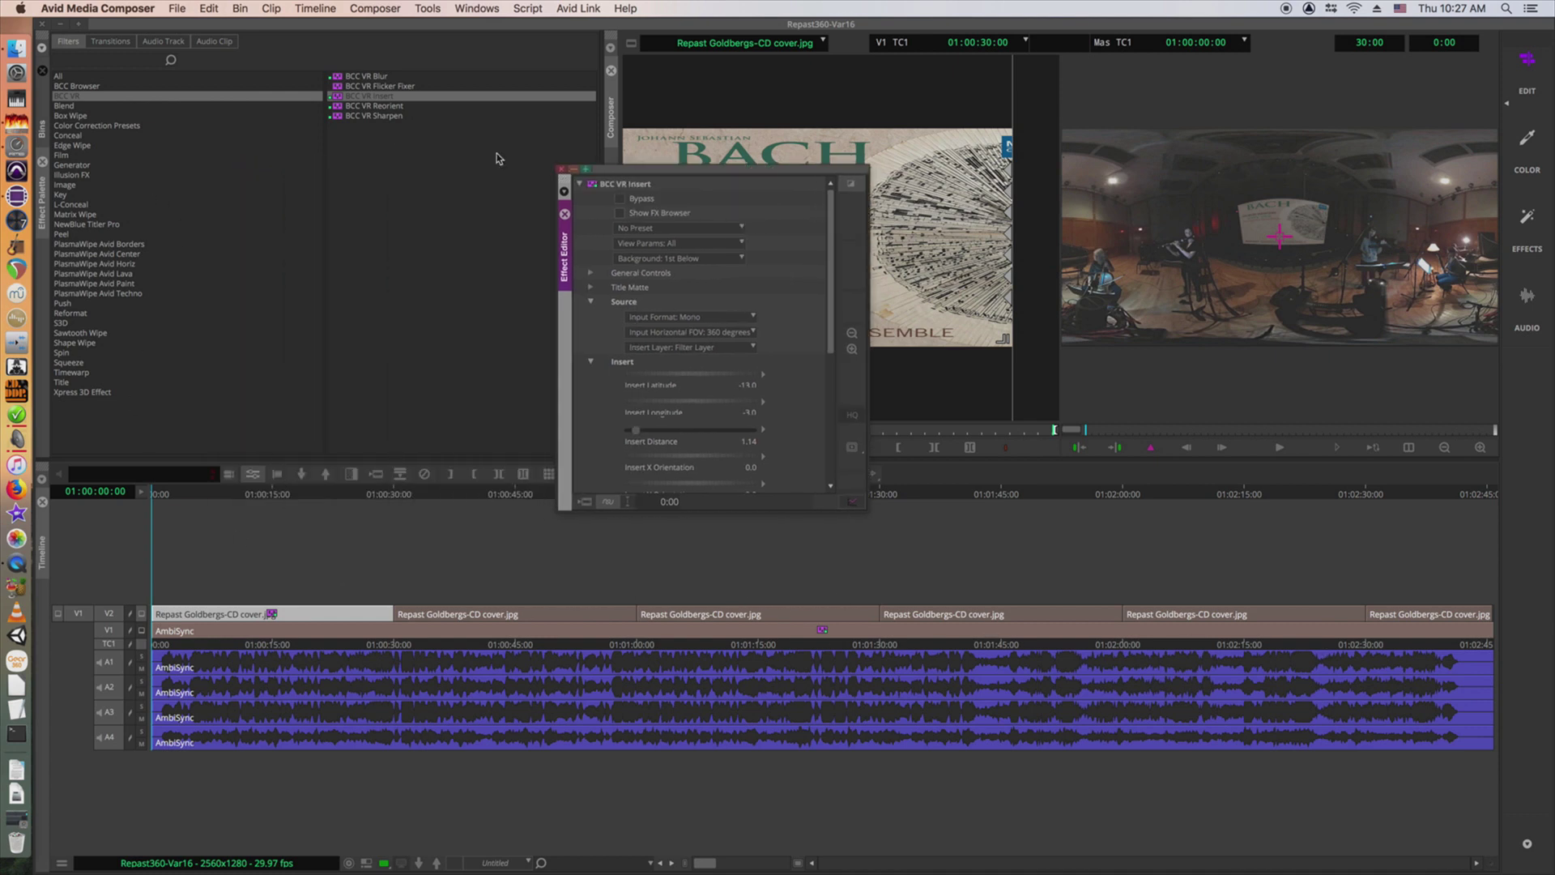
left_click(44, 126)
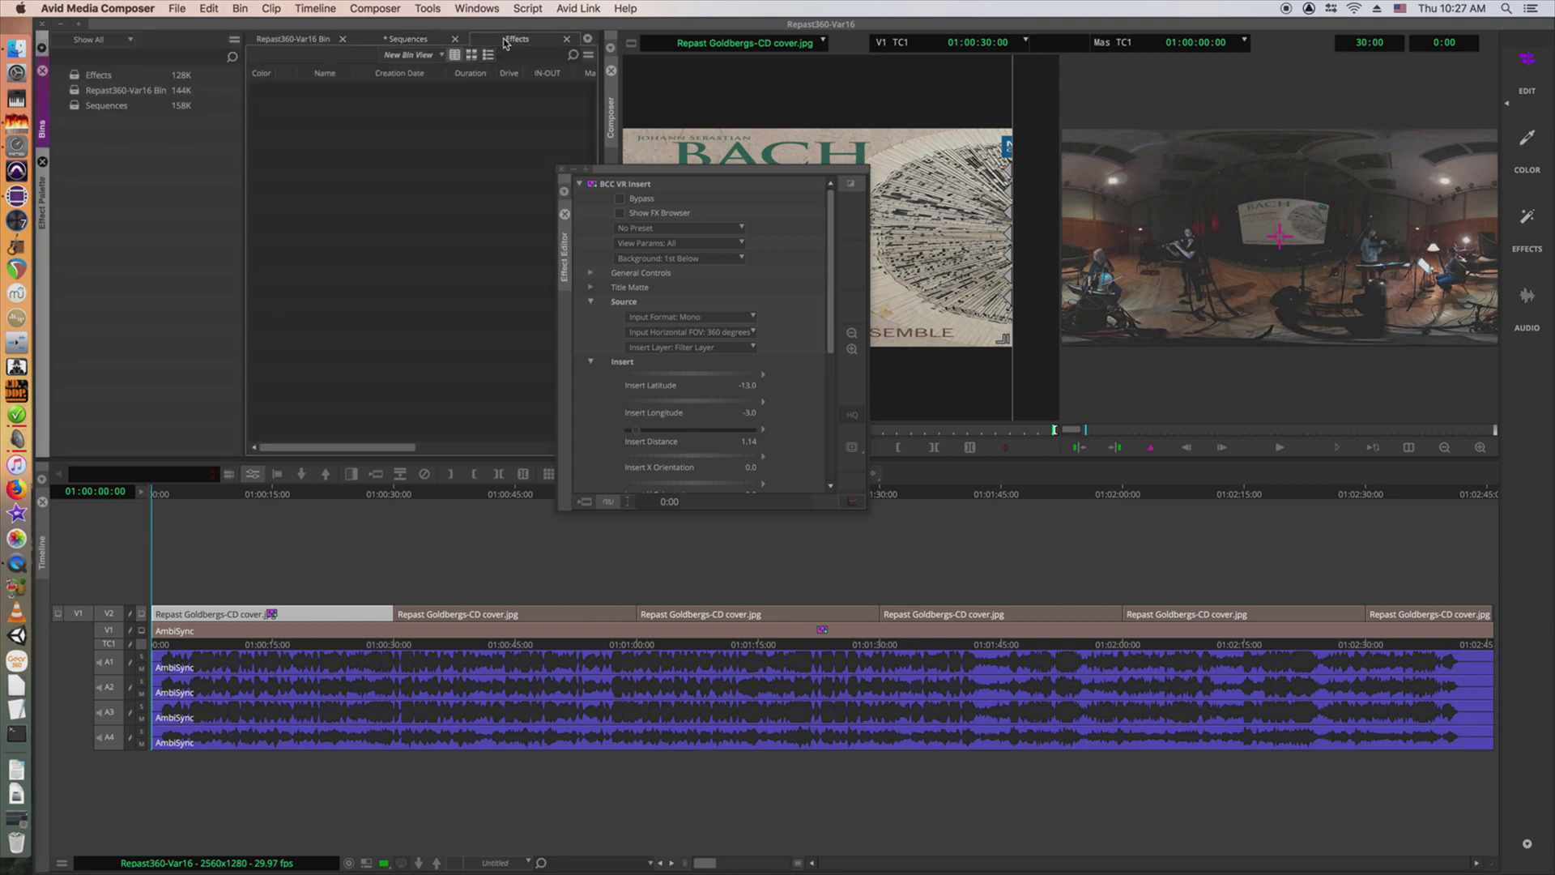
left_click_drag(592, 184, 374, 174)
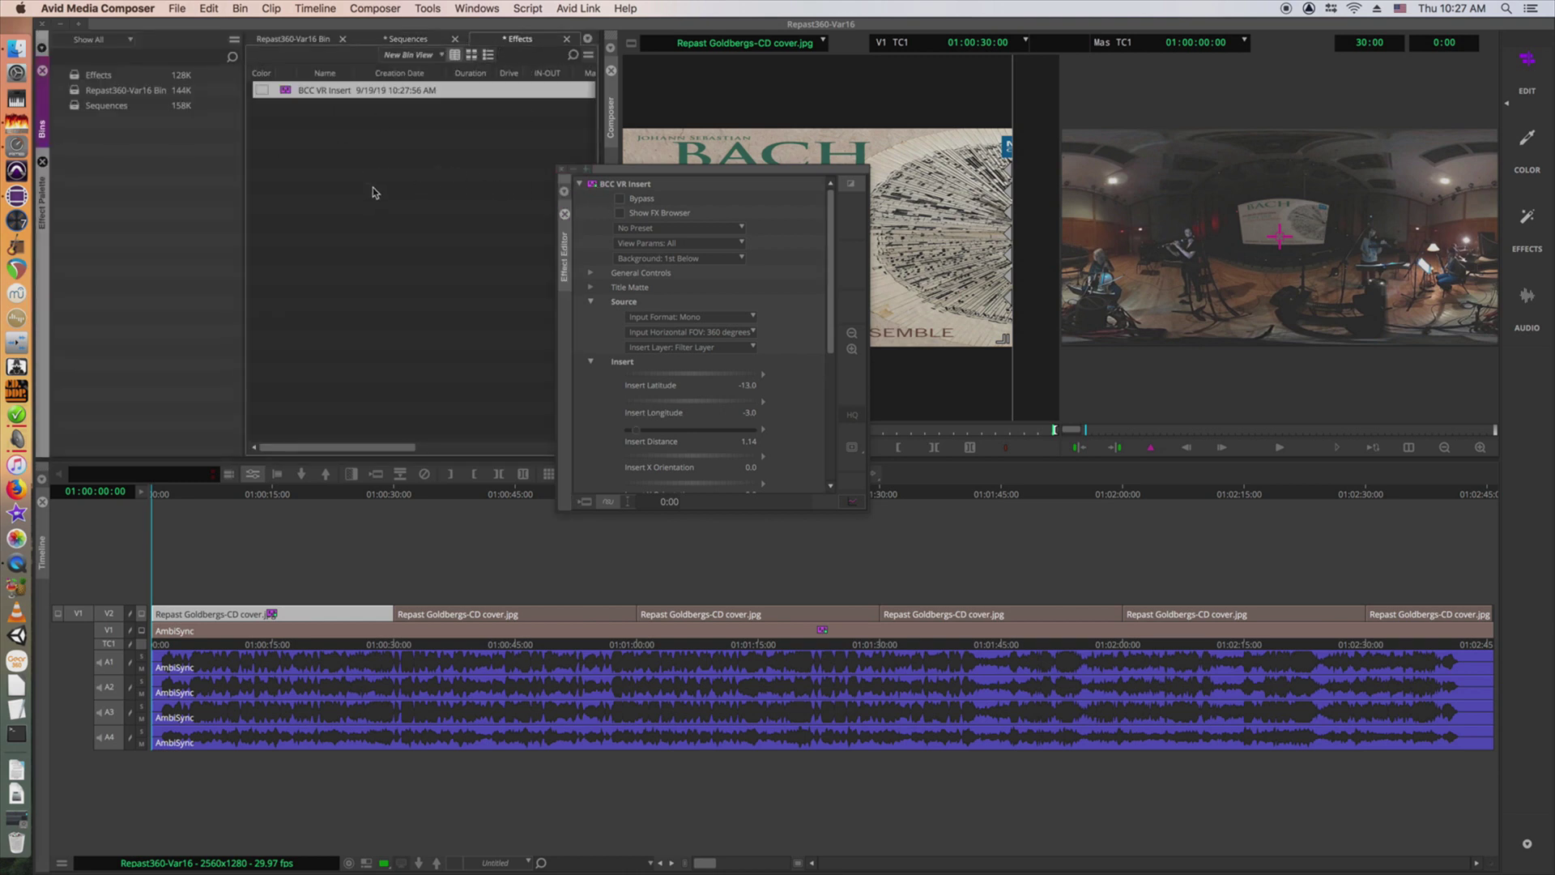
- Save the Sequences bin and close the Effect Editor
left_click(408, 40)
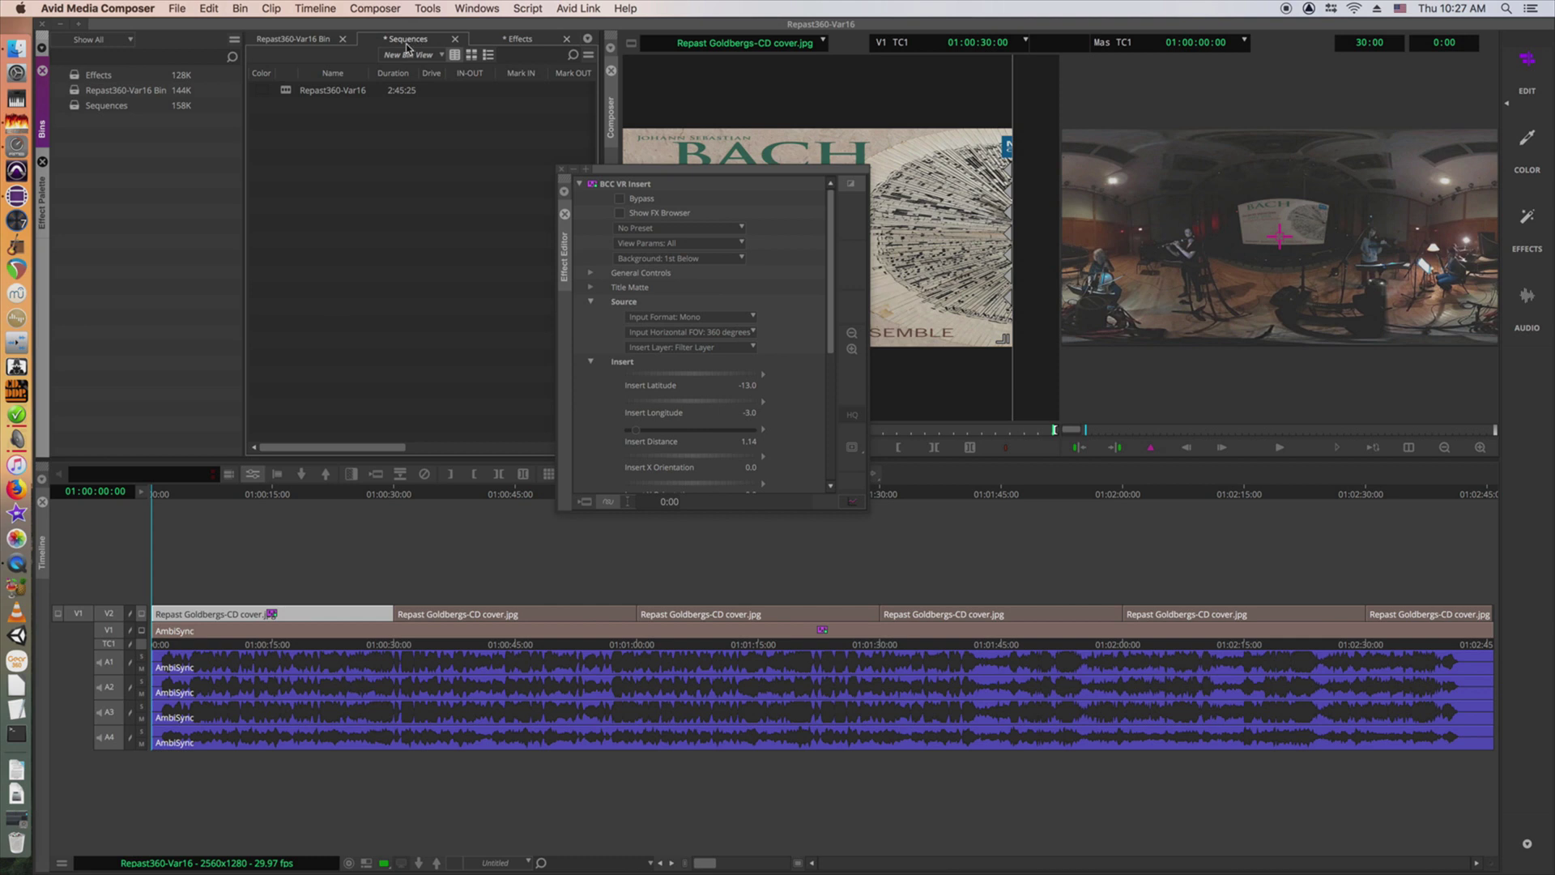
key("super+s")
left_click(563, 169)
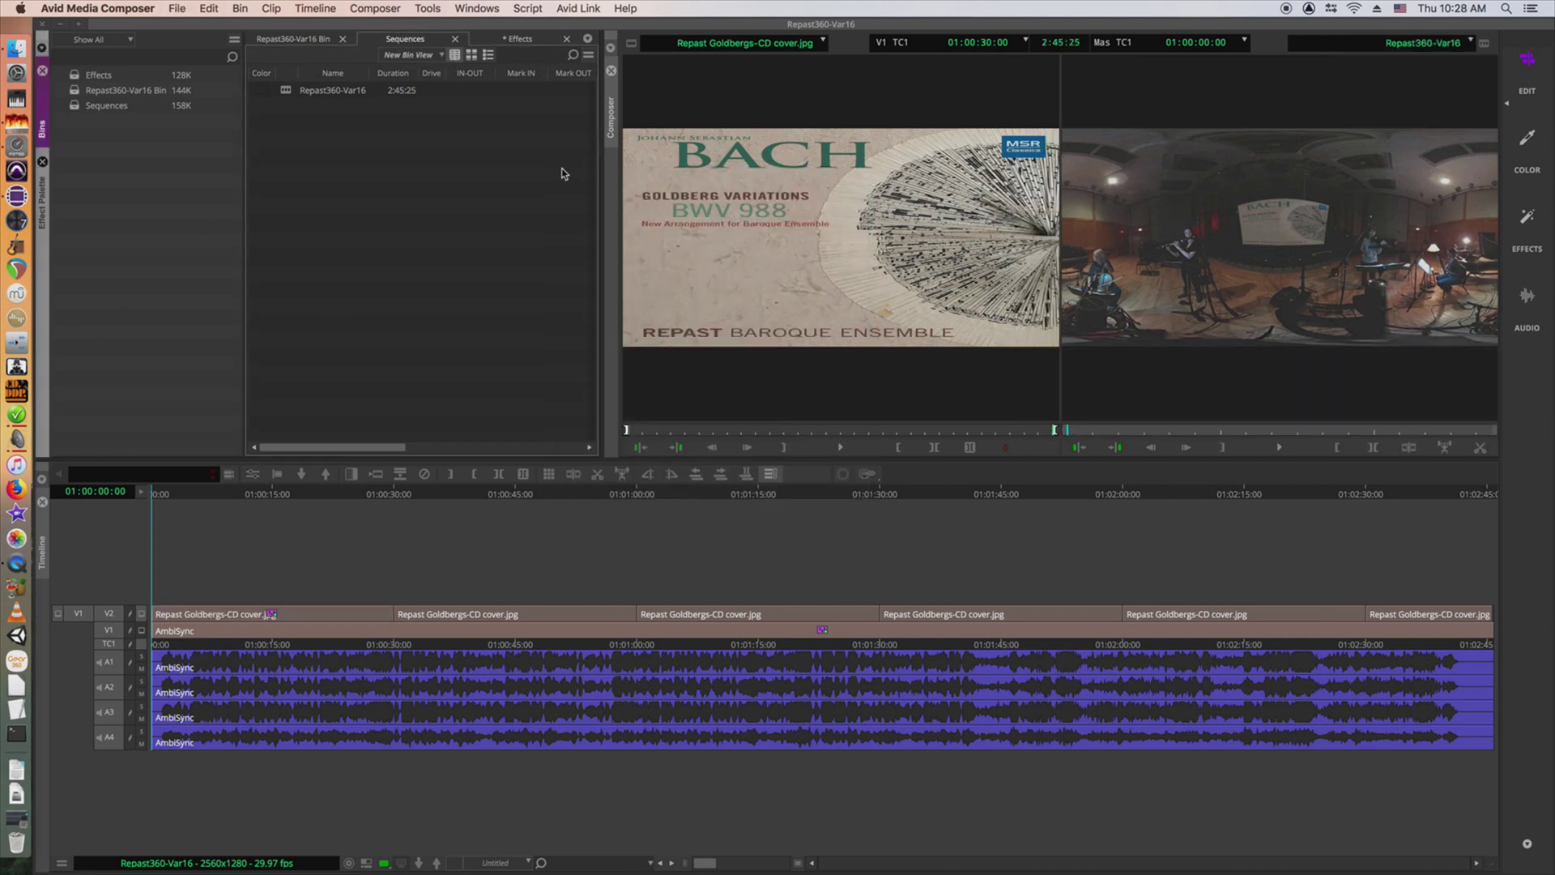
- Apply the saved BCC VR Insert template to the remaining five CD cover clips on V2
left_click(490, 612)
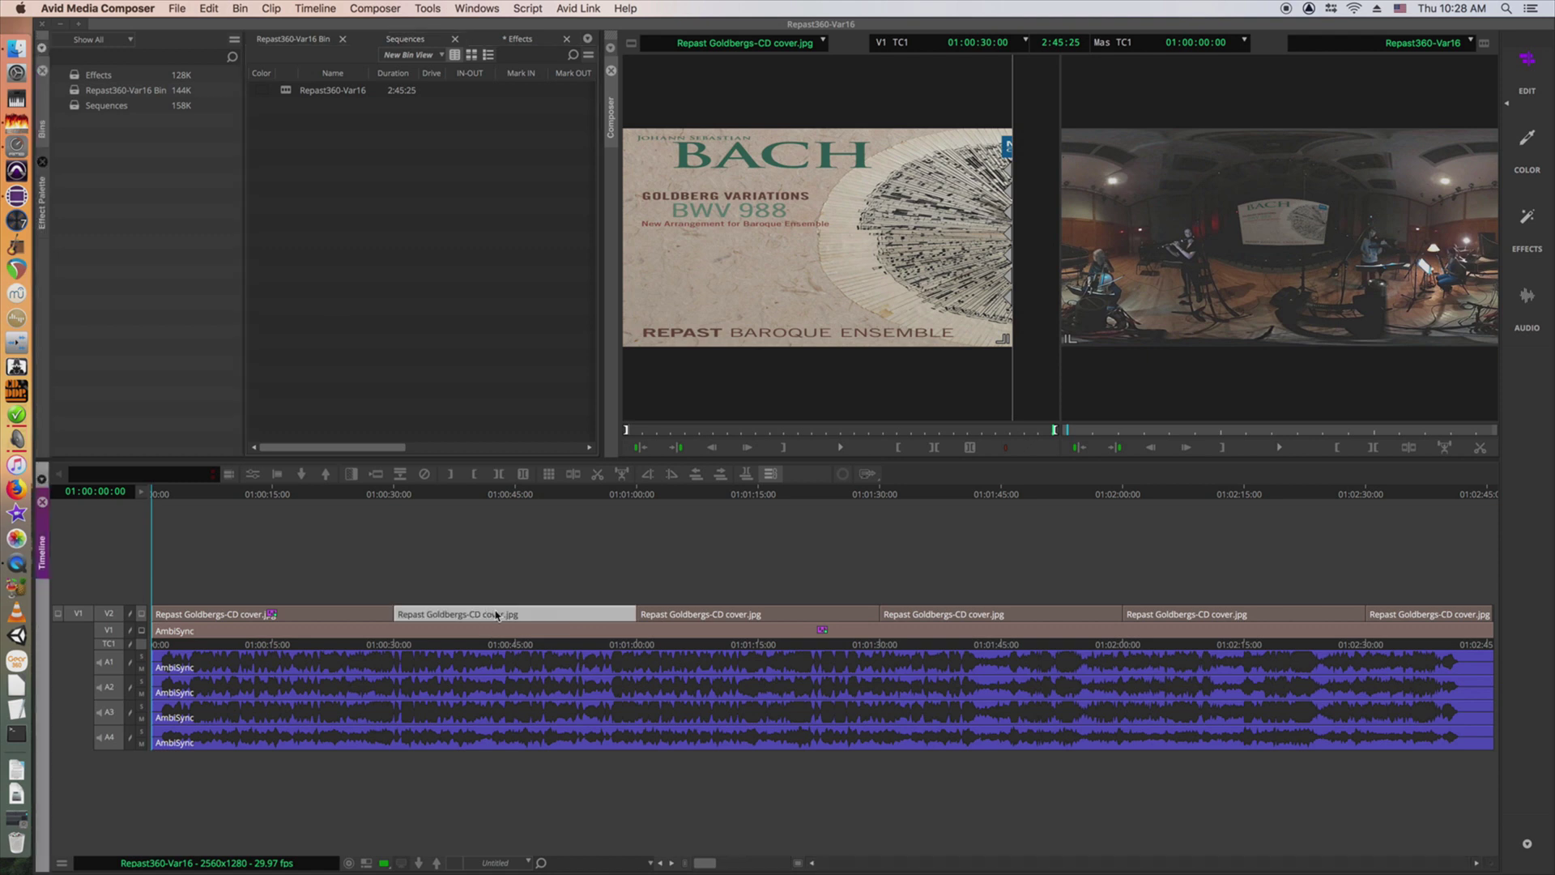
left_click(724, 612, "shift")
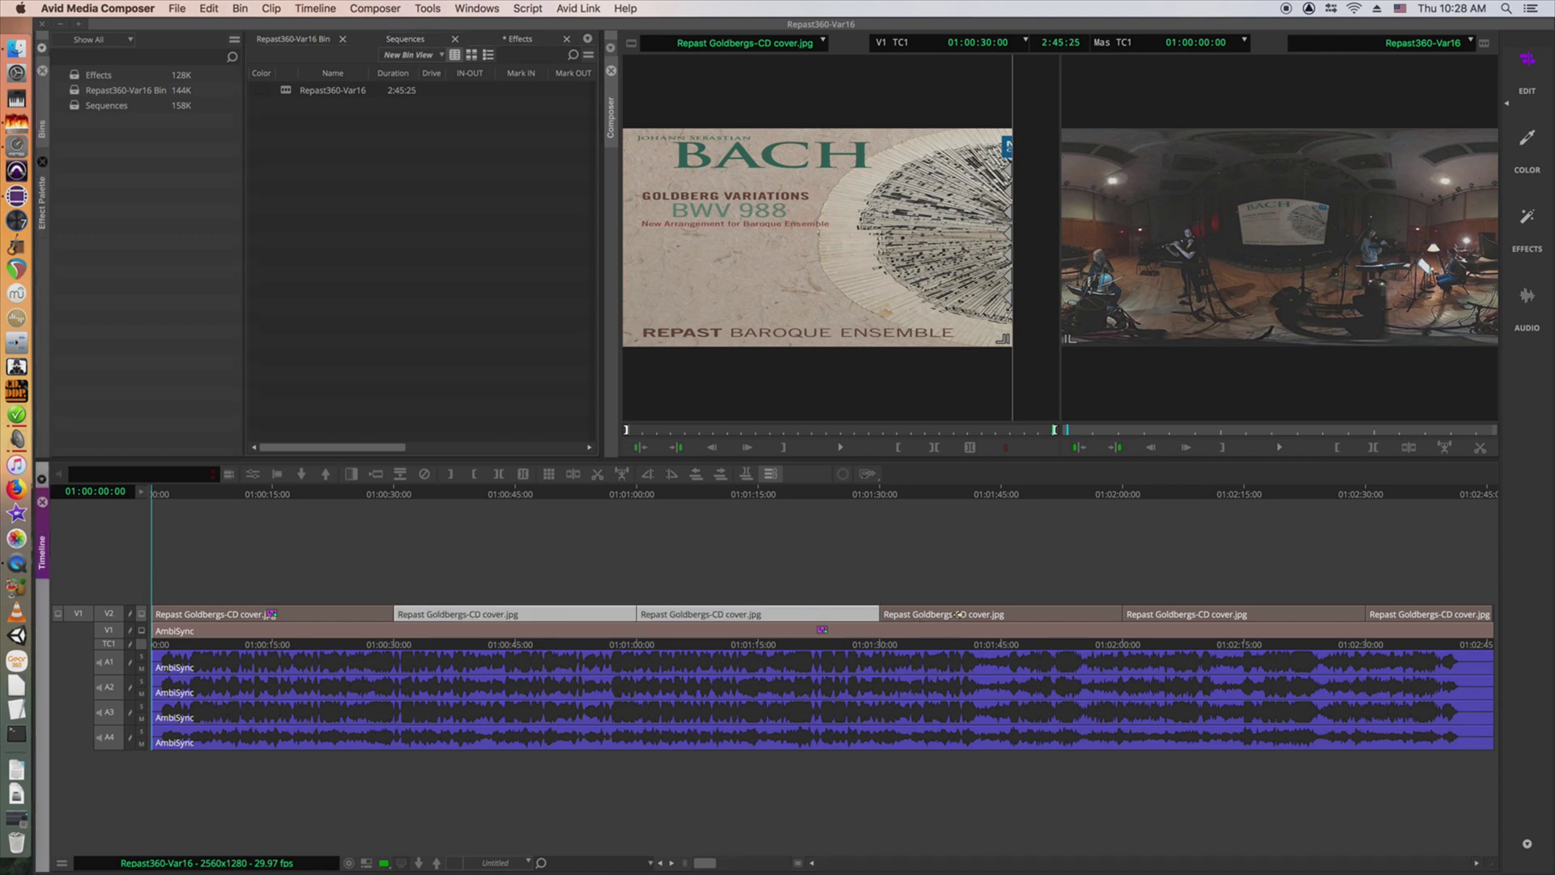
left_click(960, 614, "shift")
left_click(1179, 613, "shift")
left_click(1441, 613, "shift")
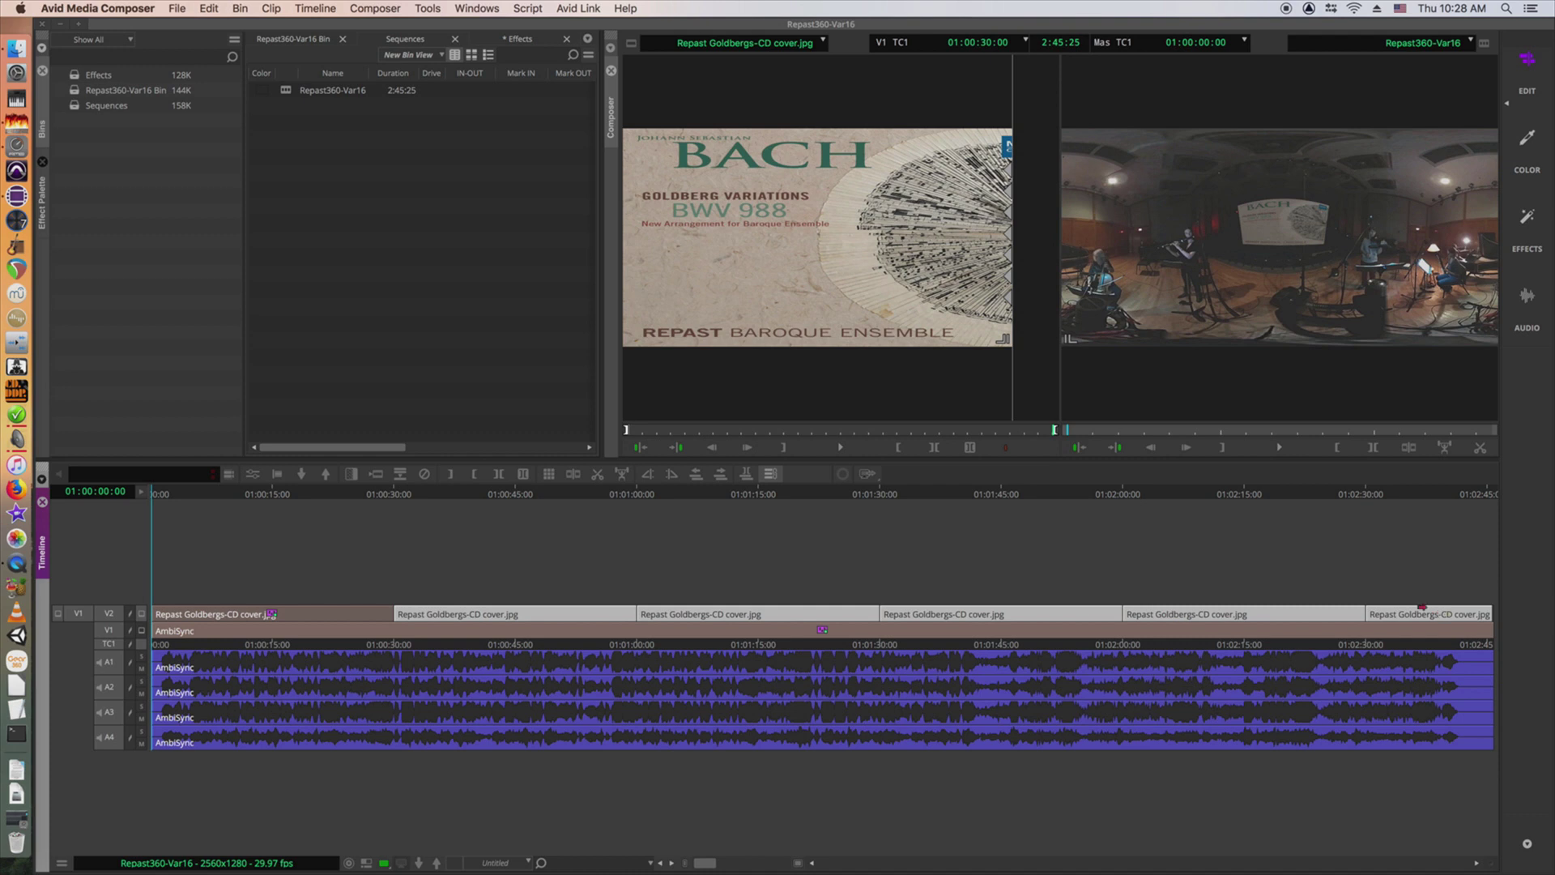
left_click(97, 75)
left_click(519, 38)
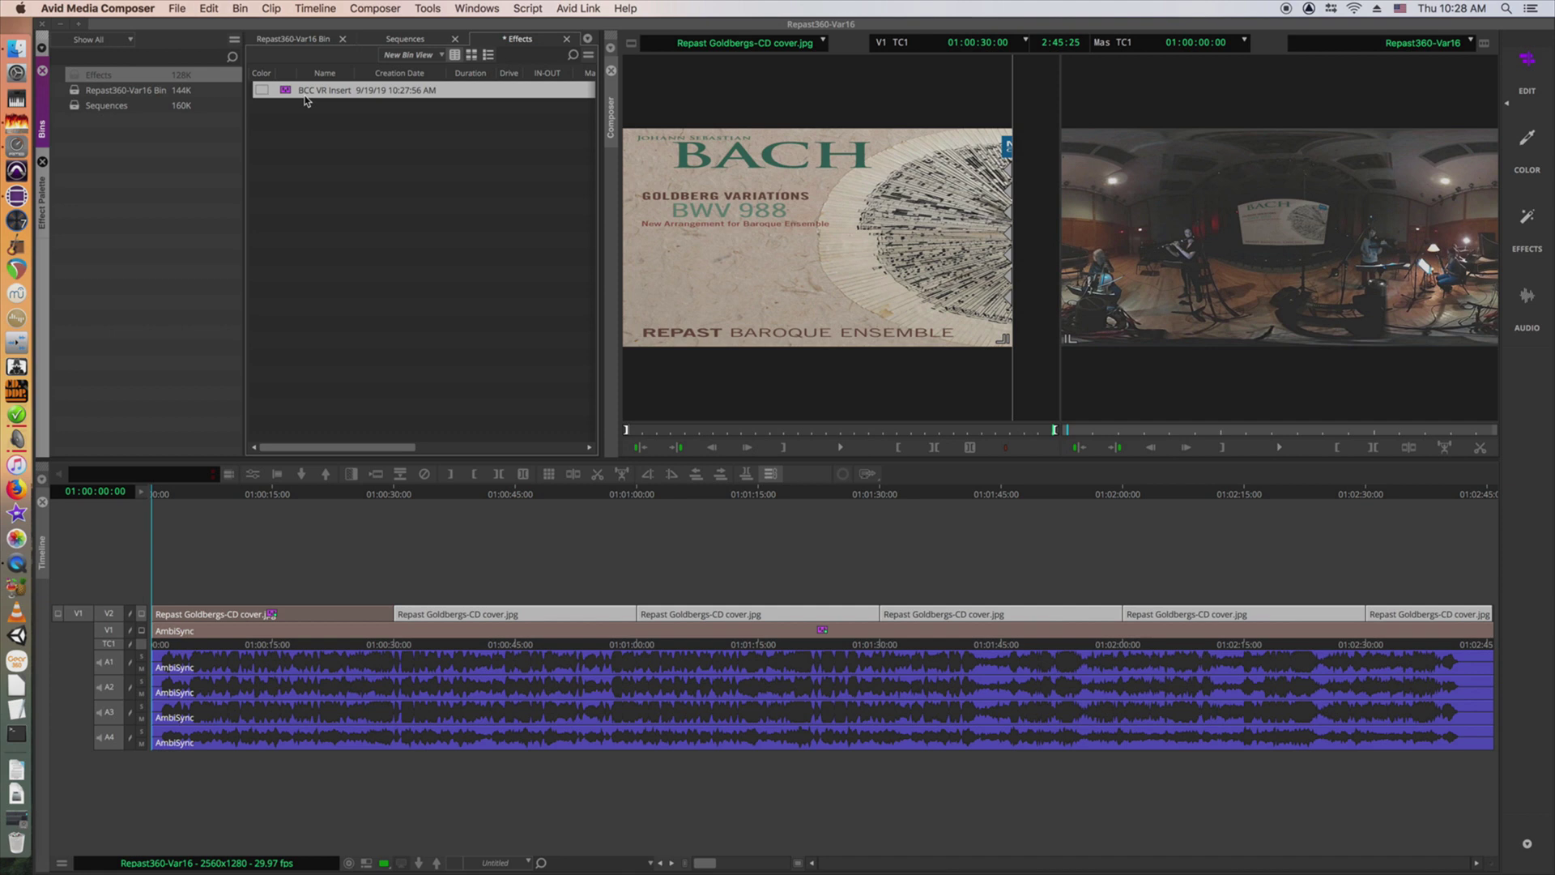
double_click(285, 91)
- Check the CD cover overlay across the V2 clips by playing the first cut and sampling the following clips, and save the Sequences bin
left_click(361, 497)
key("space")
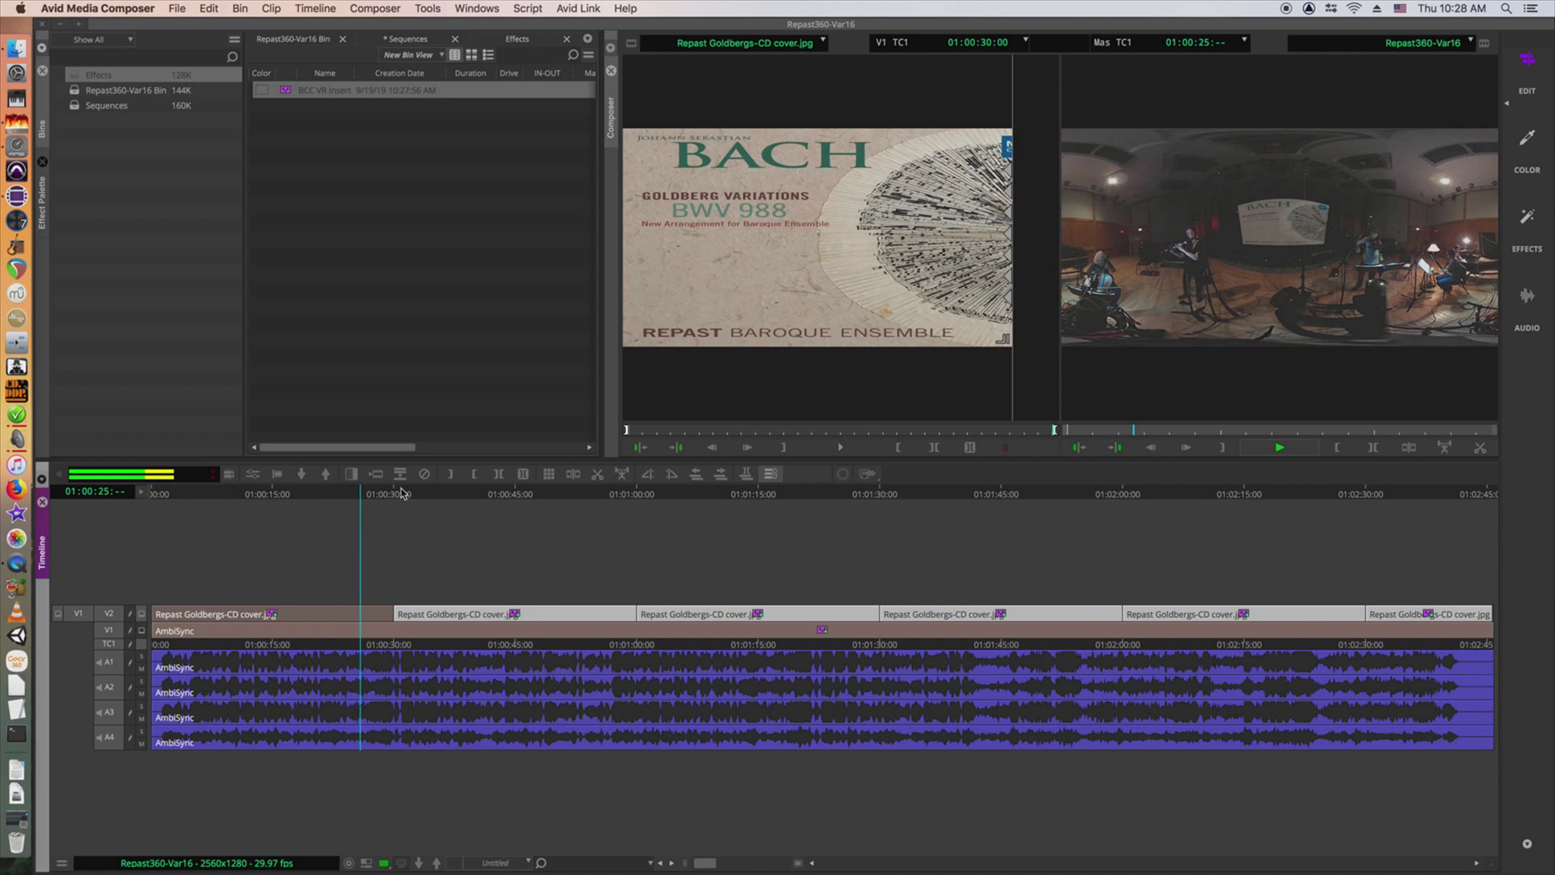
left_click(435, 498)
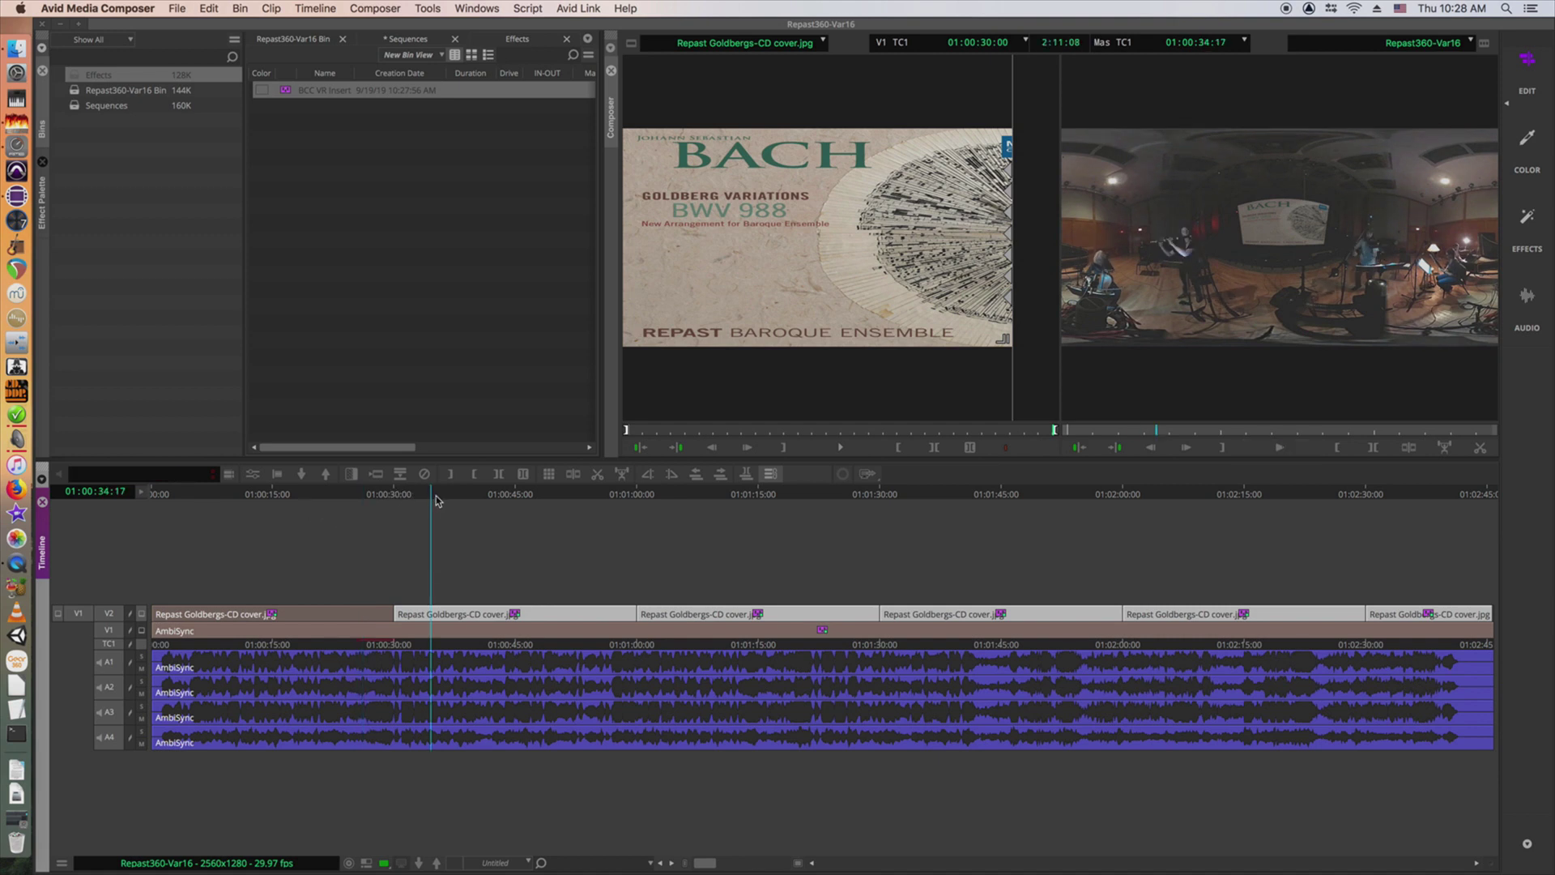
left_click(747, 507)
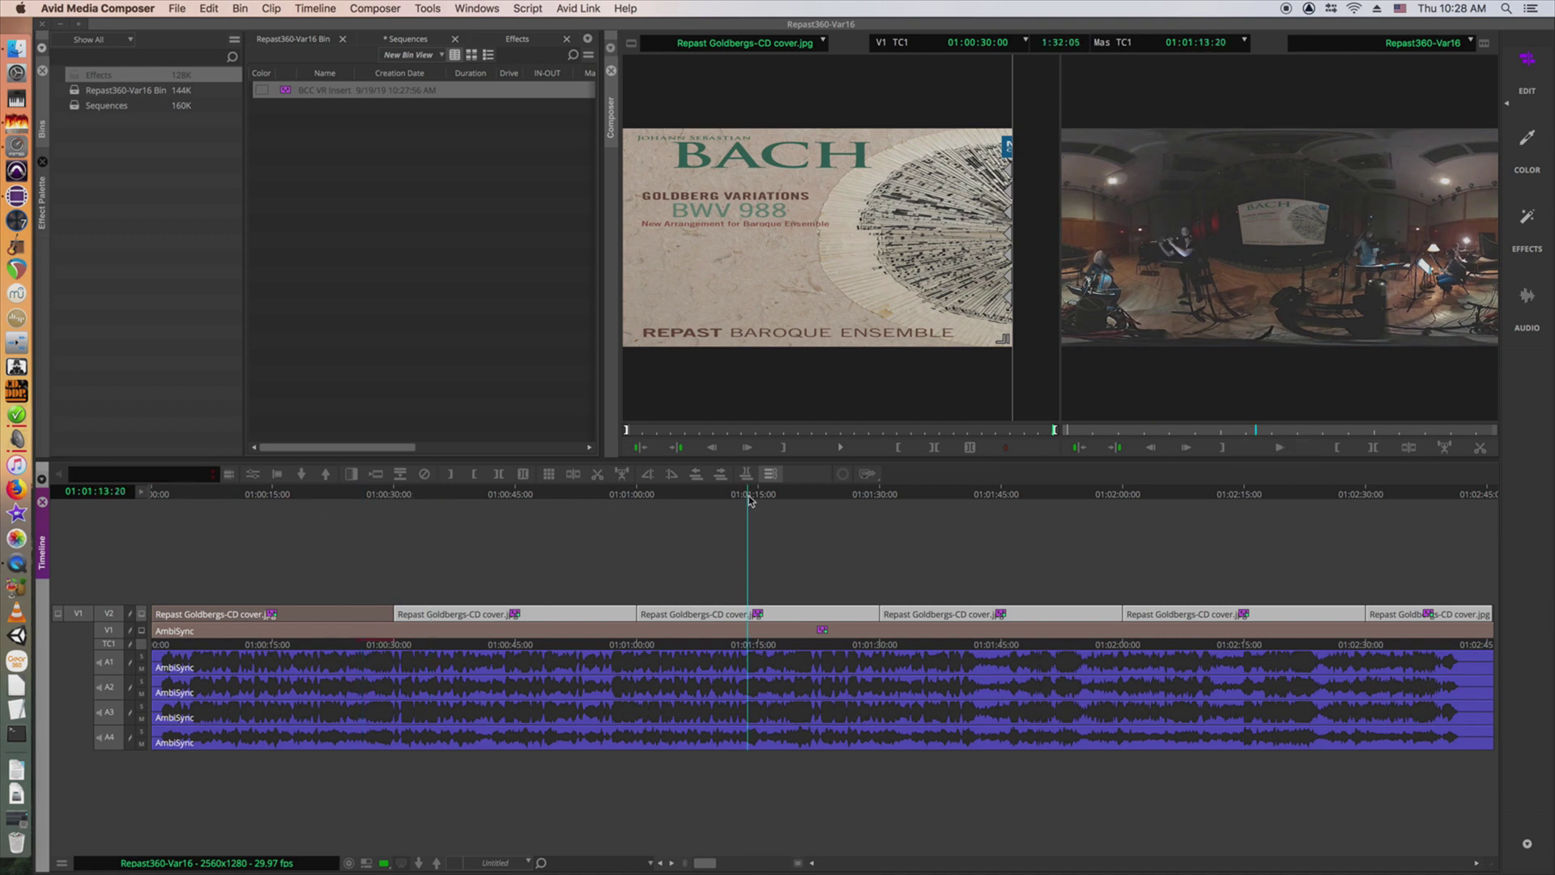
left_click(977, 500)
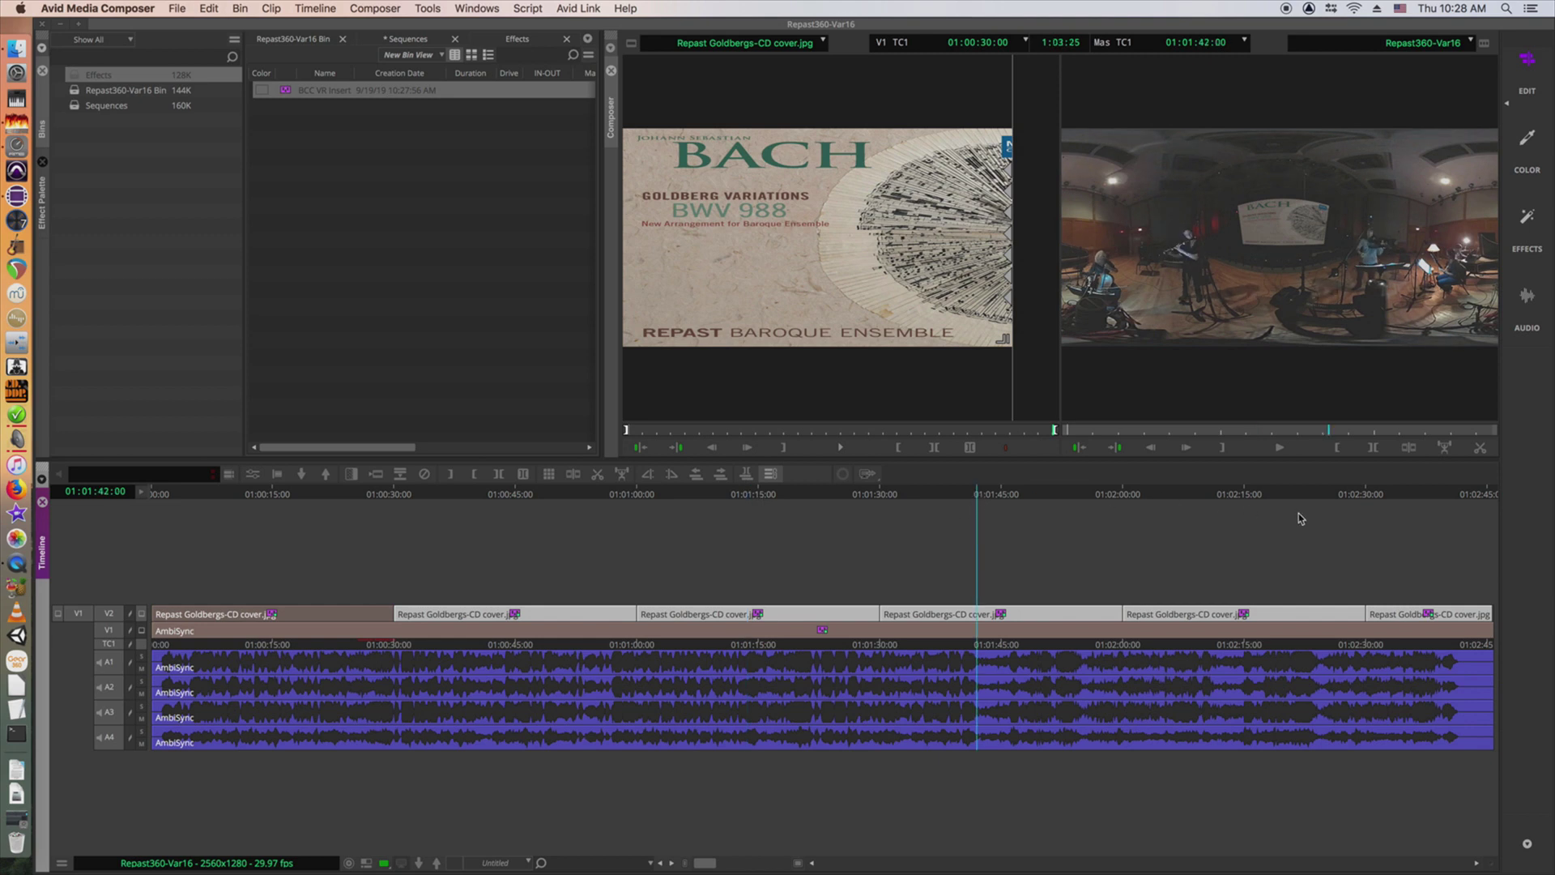
left_click(1257, 498)
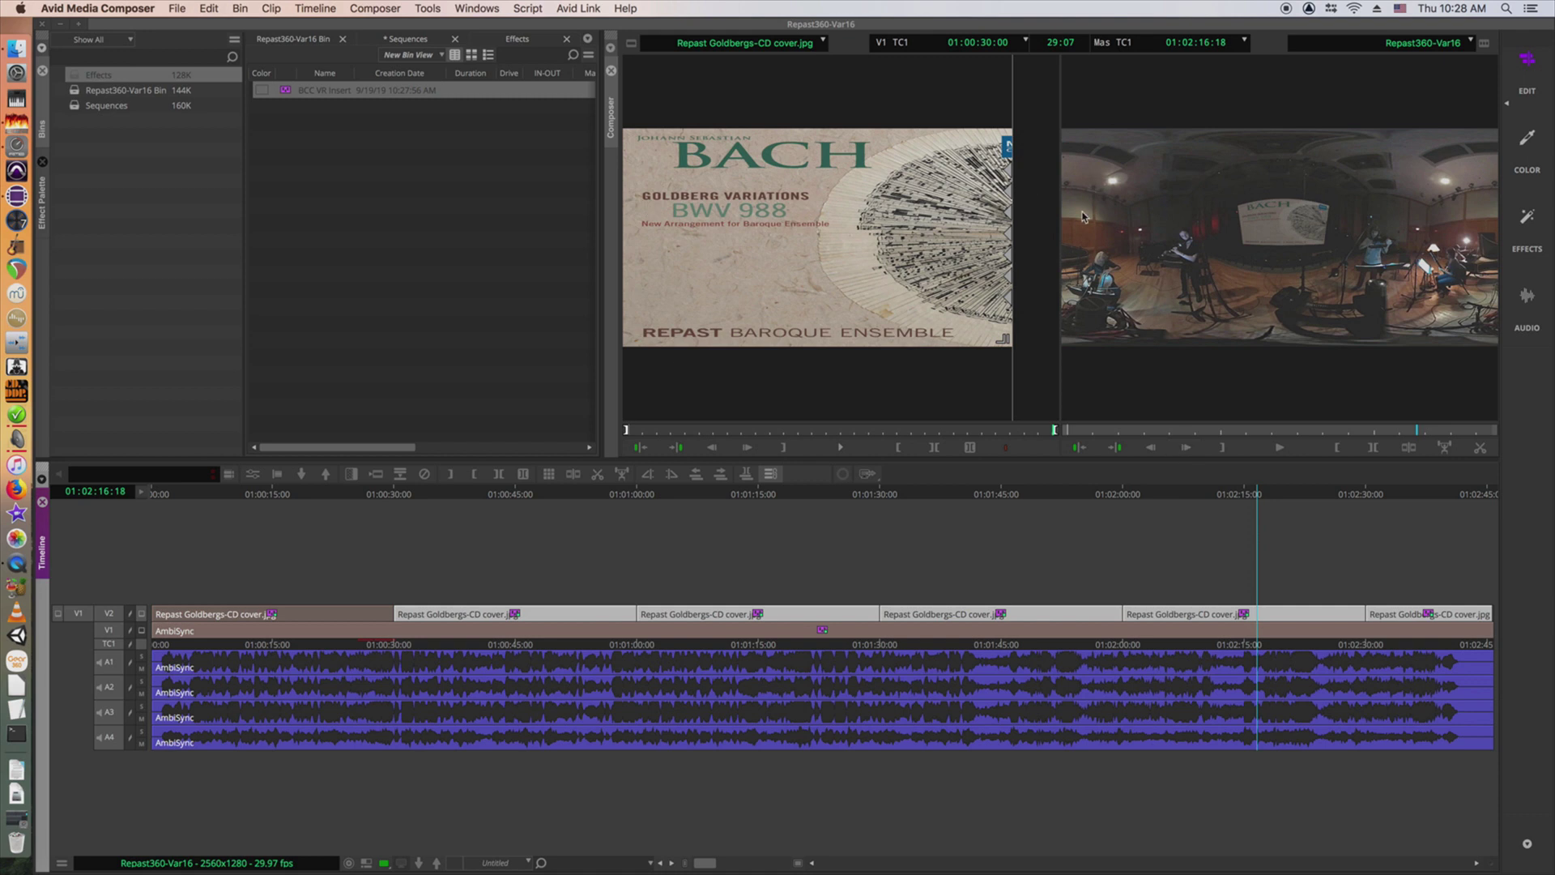
left_click(412, 41)
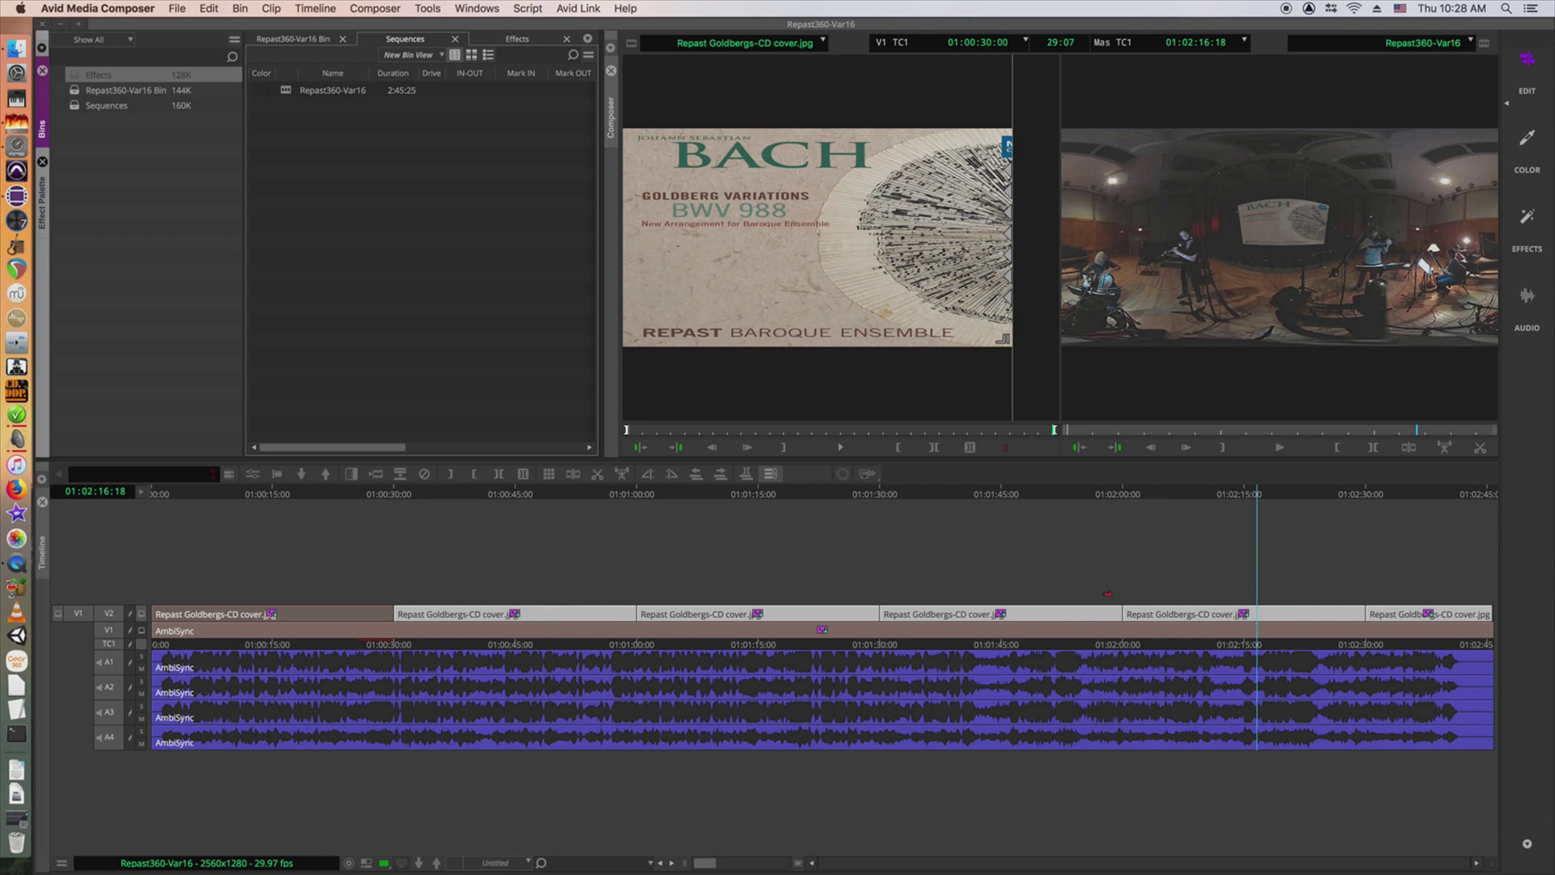
- Examine the end of the sequence in detail, clearing the clip selection and playing its last second
left_click_drag(1468, 489, 1498, 495)
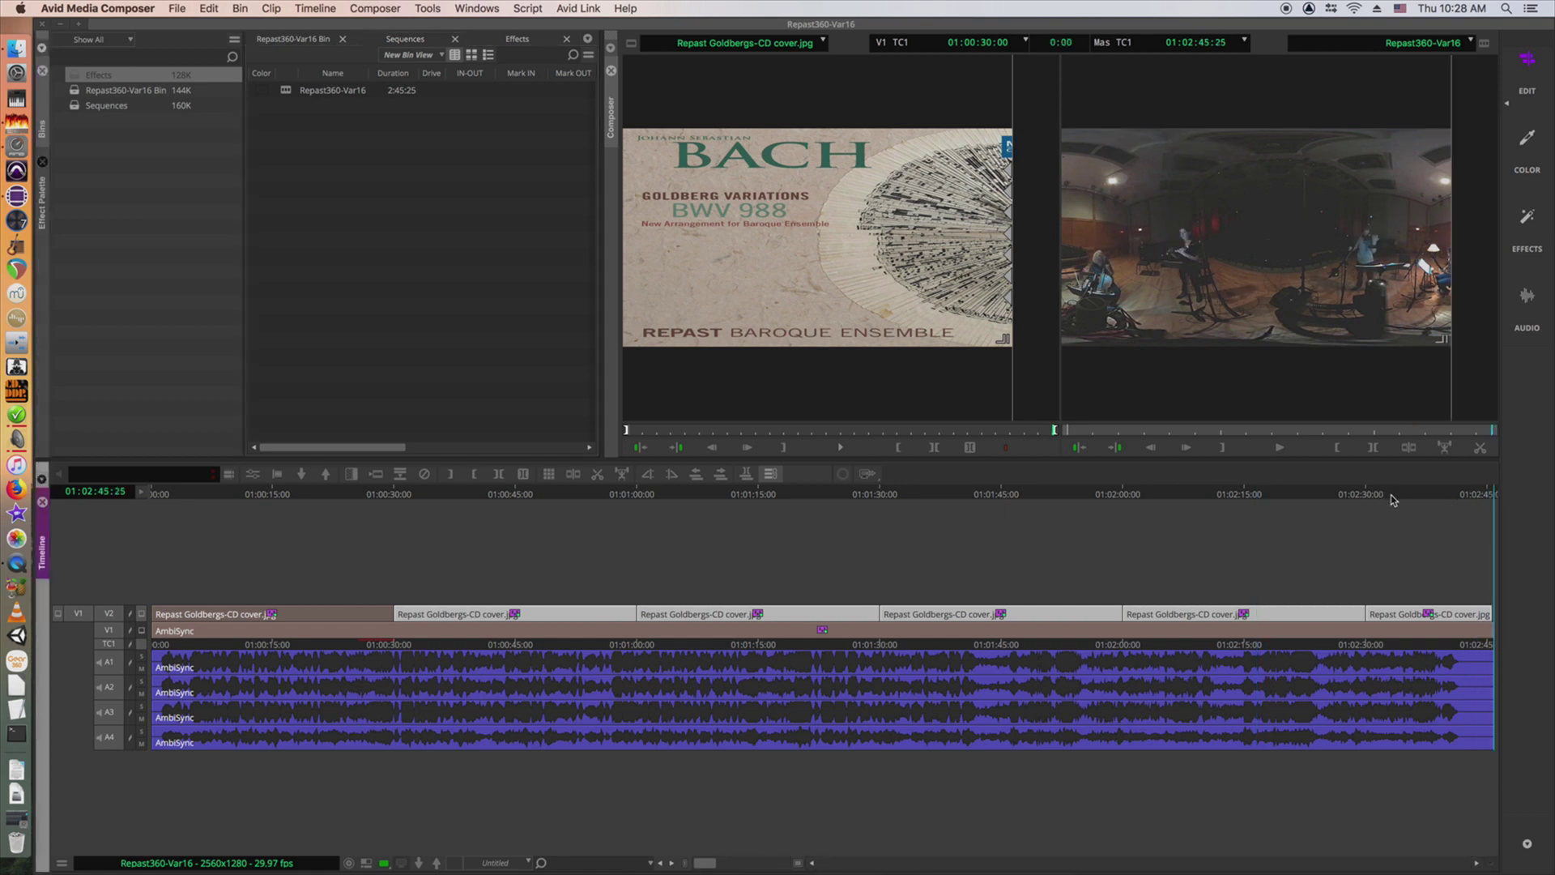
left_click(1472, 578)
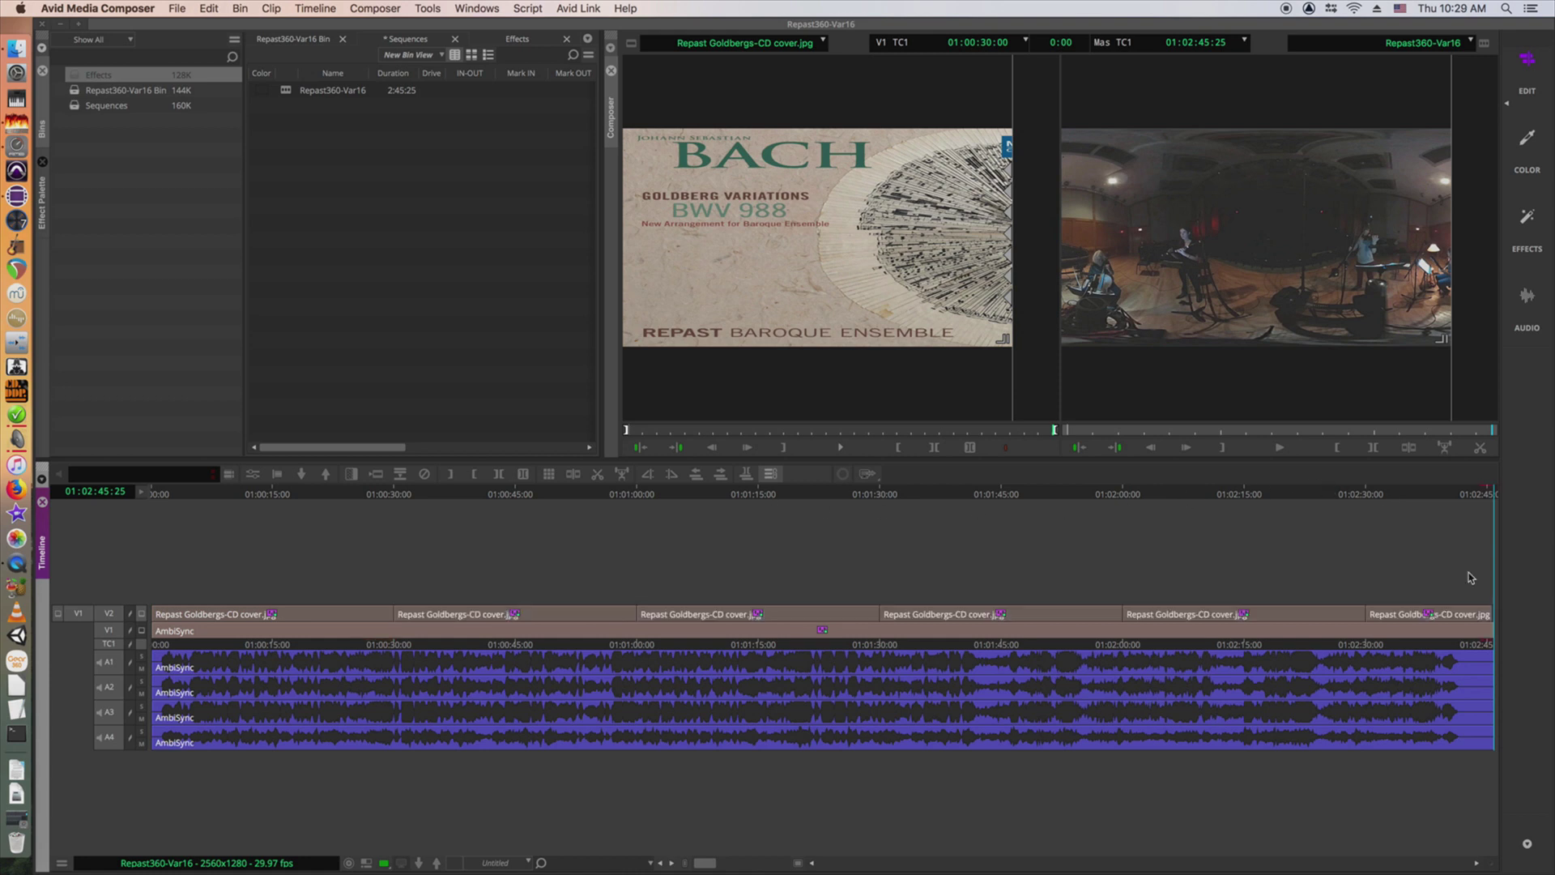
key("super+]")
key("super+]")
key("super+]")
key("super+]")
key("super+]")
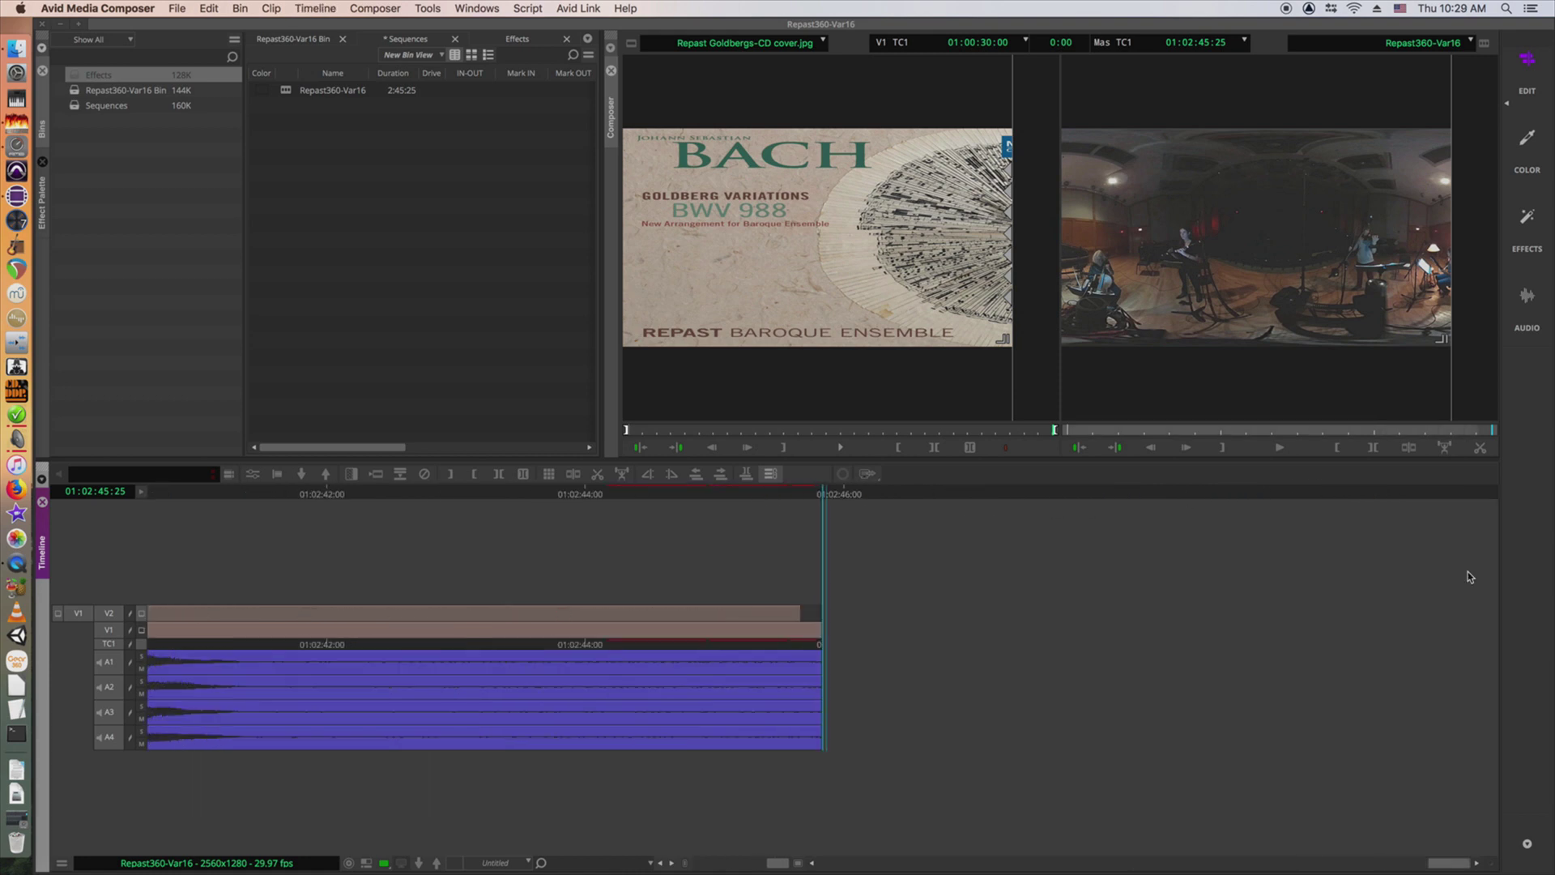
left_click(751, 491)
key("space")
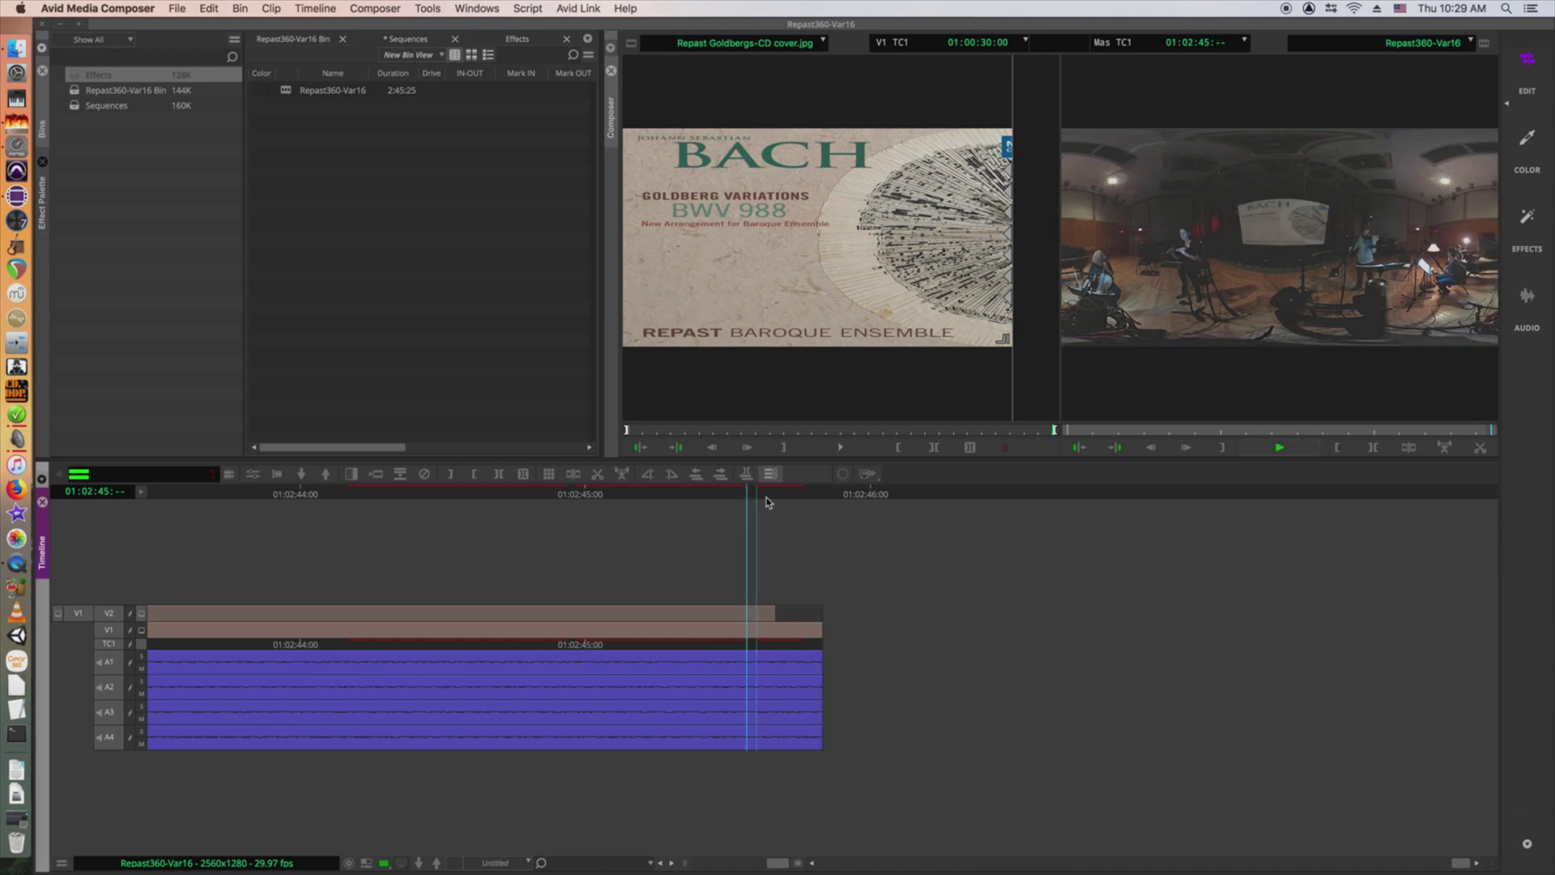
left_click(575, 493)
key("space")
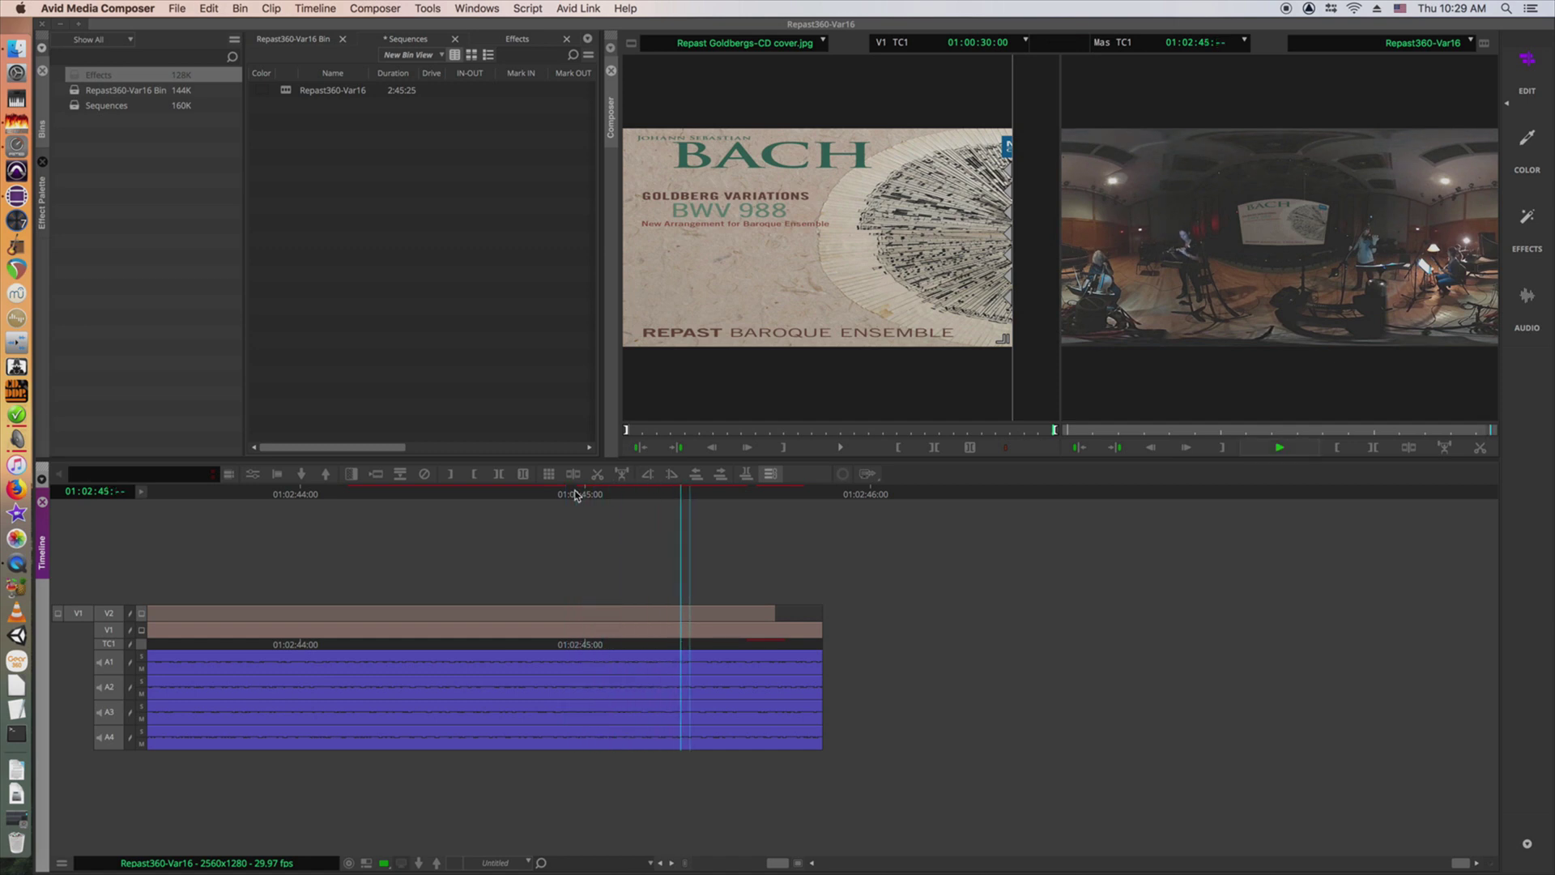
- Add fade-outs from 01:02:45:01 to the sequence end on V1, V2 and A1 to A4, and play the ending
left_click(600, 495)
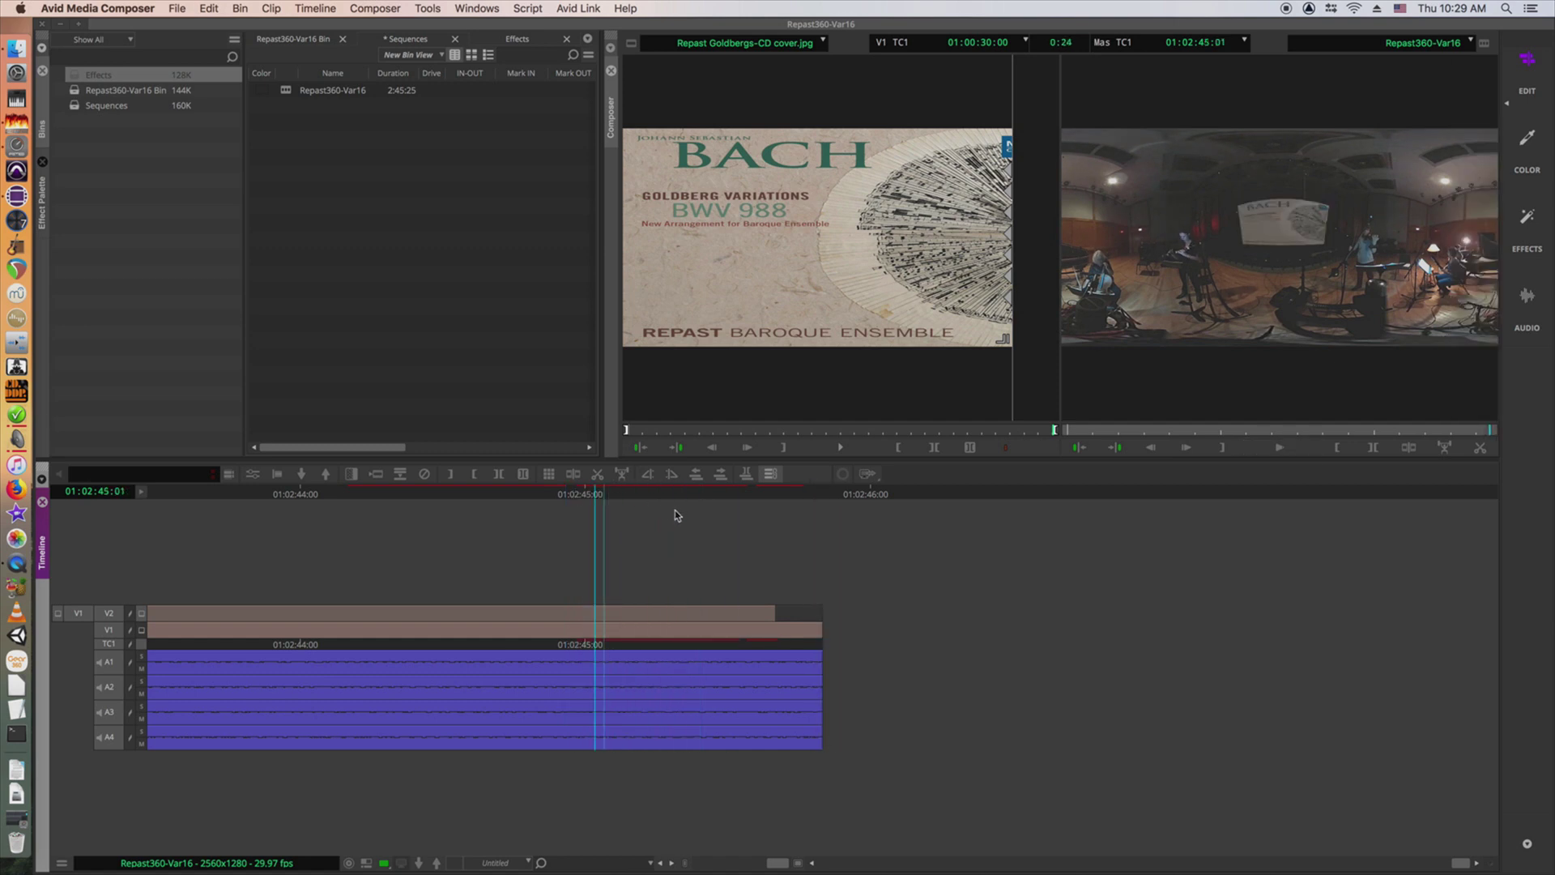
left_click(672, 479)
key("space")
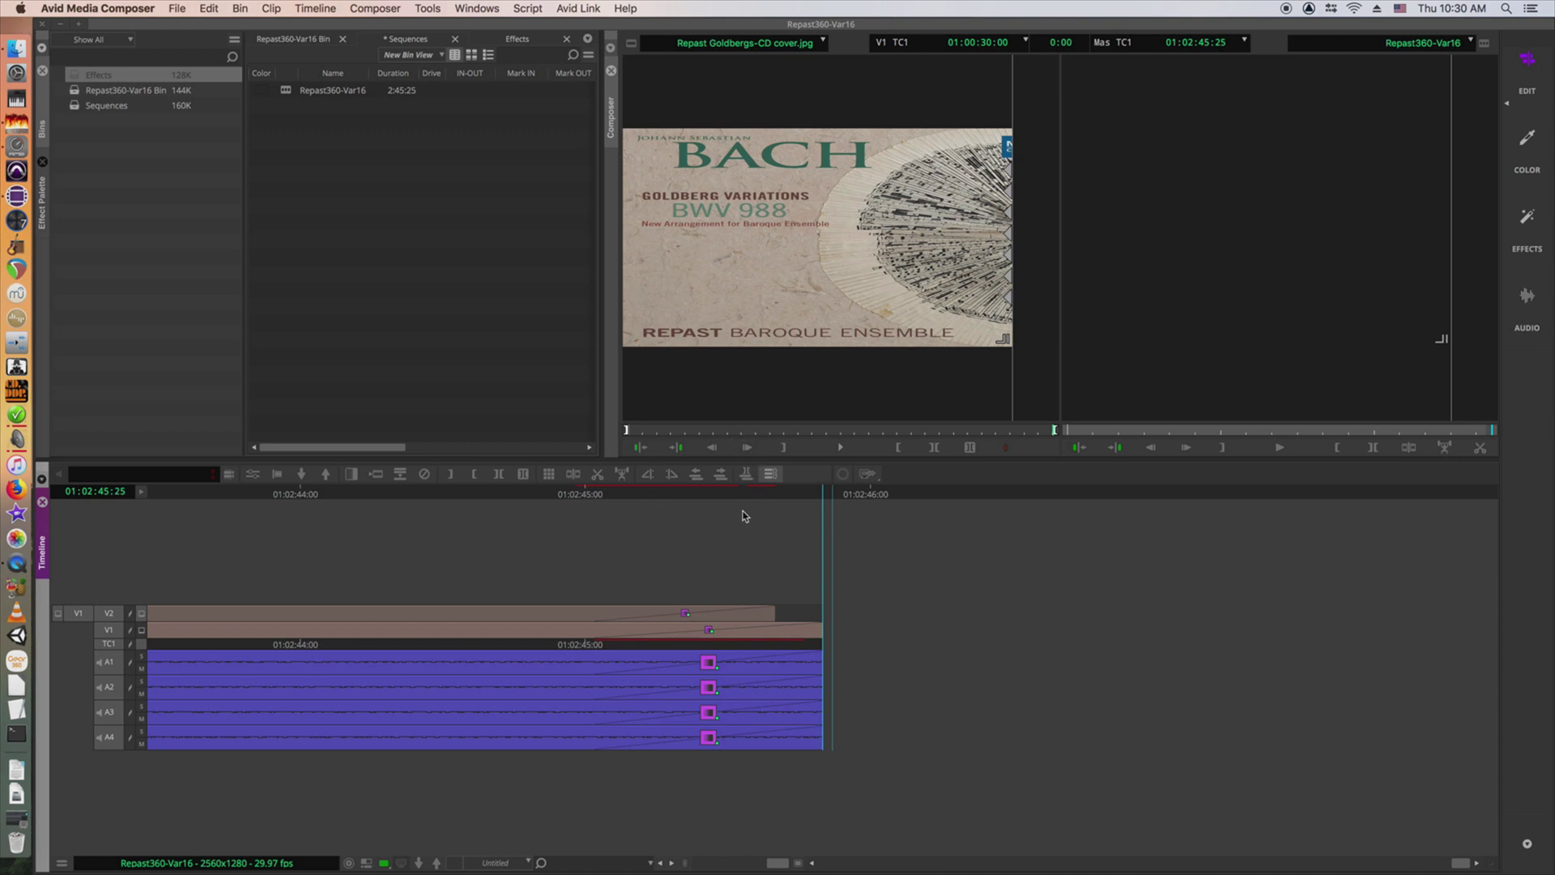
left_click(294, 494)
key("space")
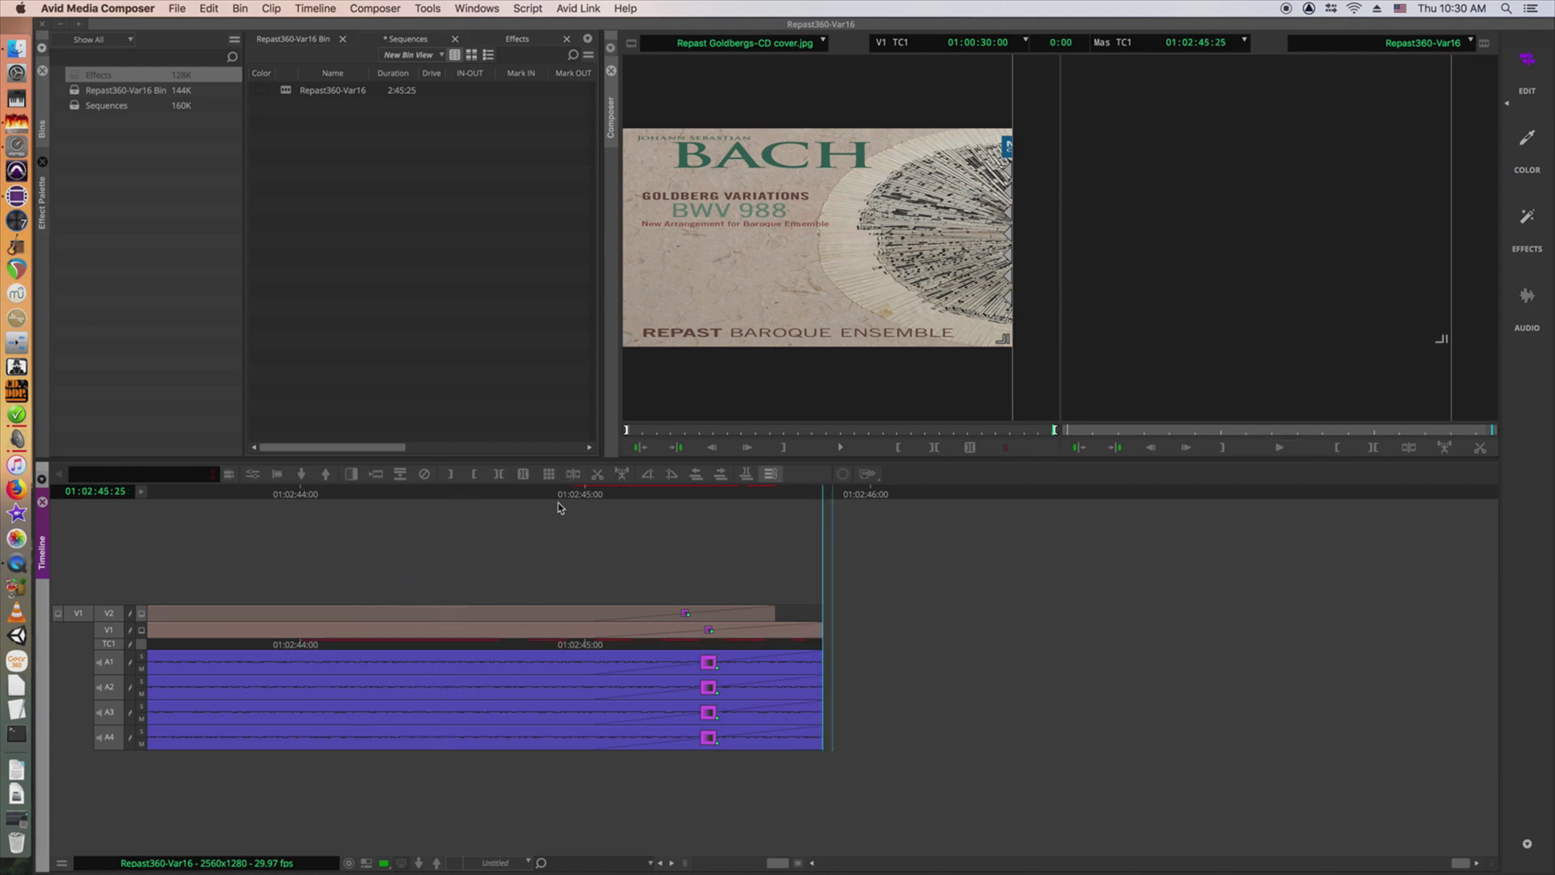
- Fit the entire sequence in the timeline and save the Sequences bin
key("super+slash")
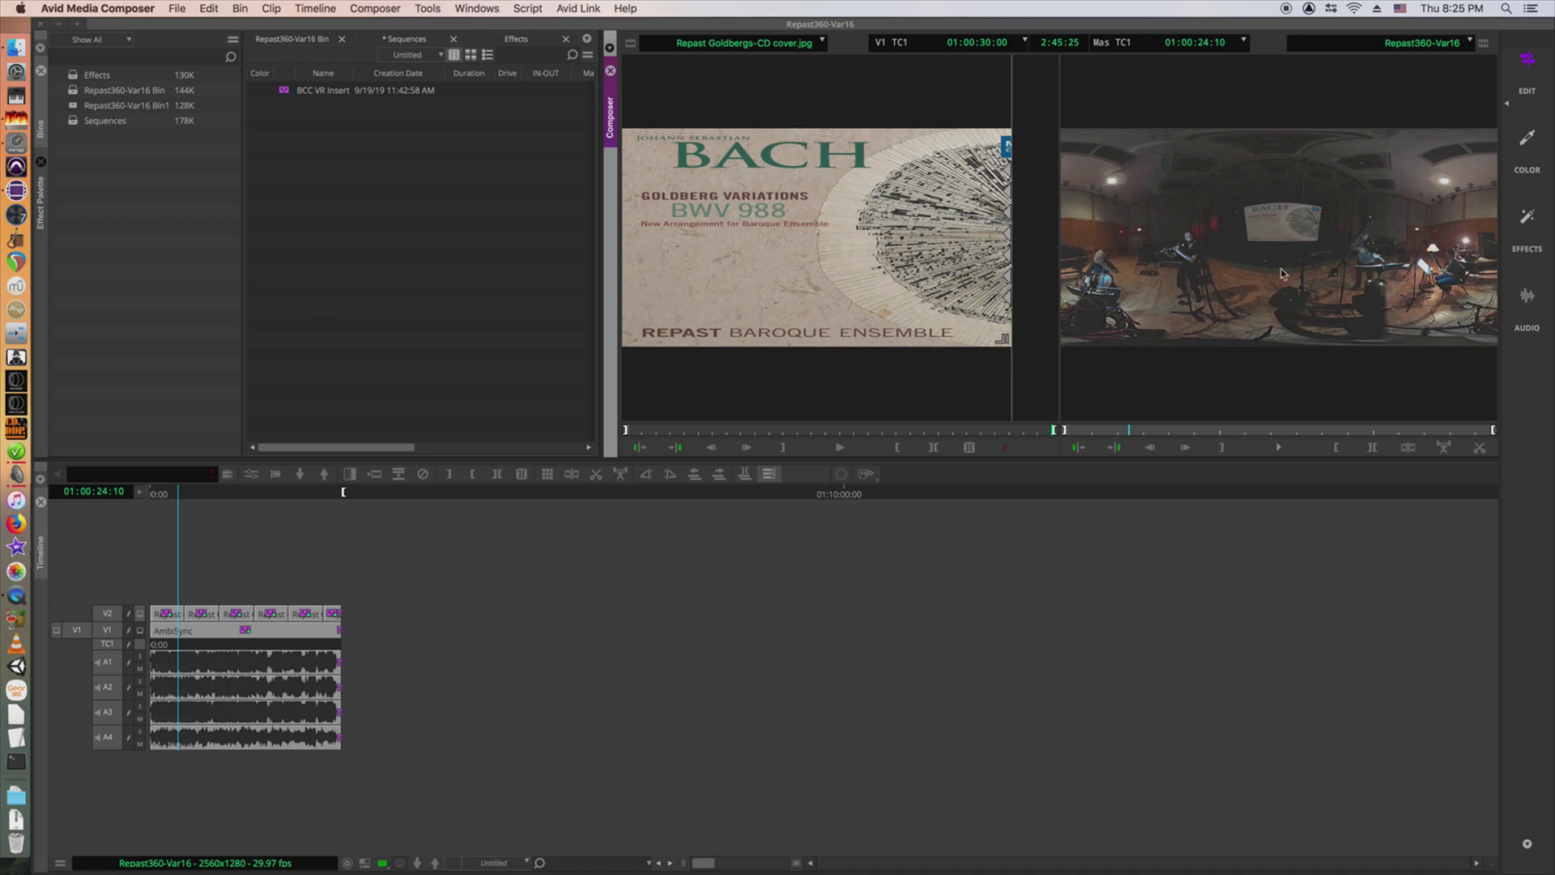
left_click(413, 42)
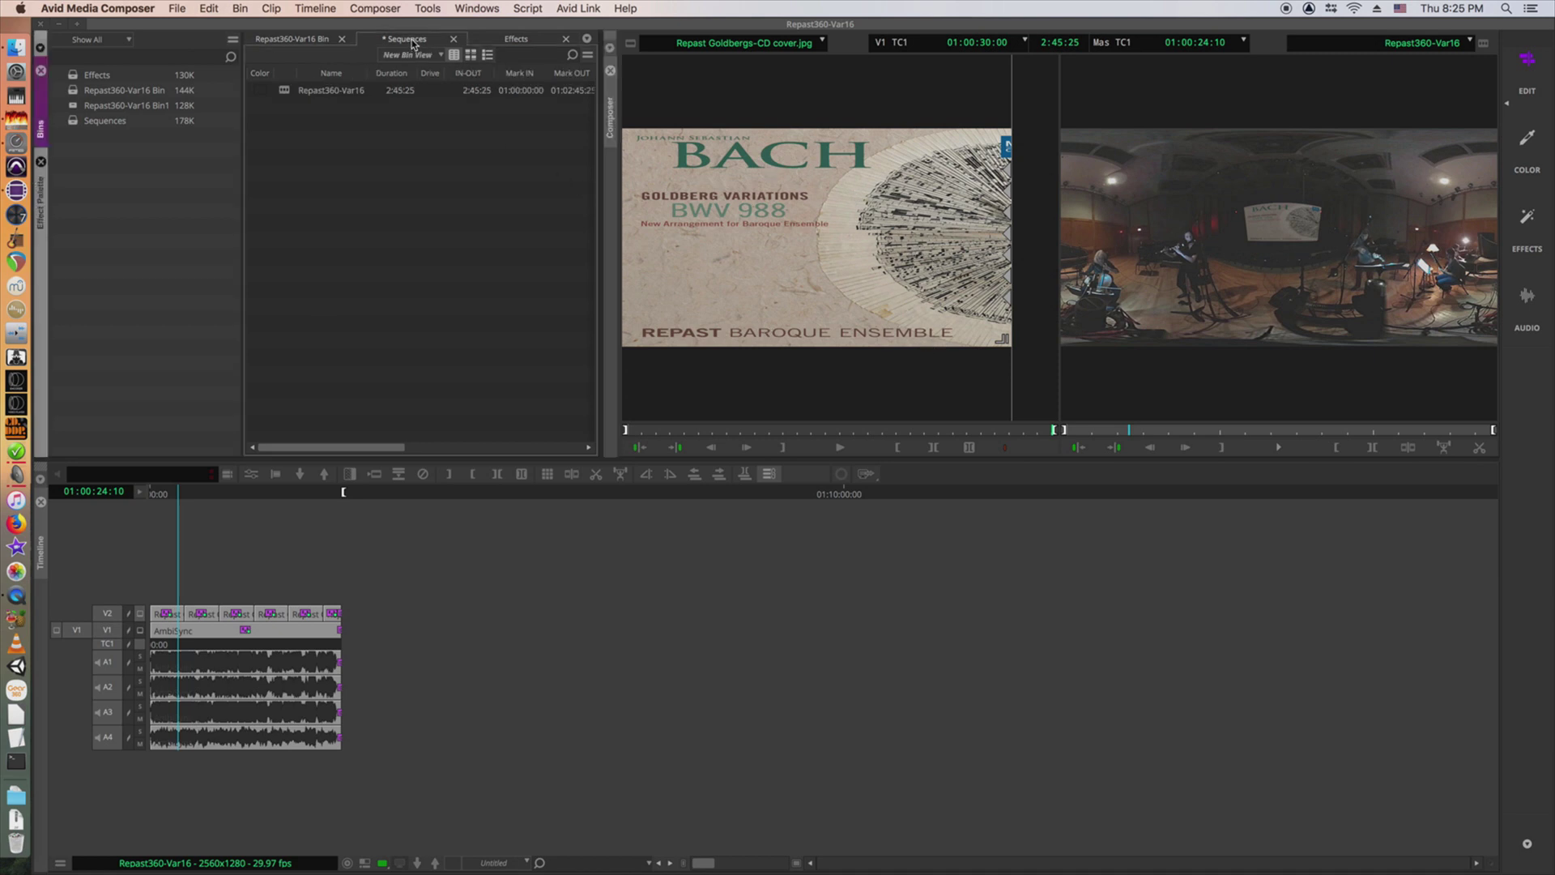
key("super+s")
- Fine-tune the Insert Longitude of the first CD cover clip in the Effect Editor and collapse the effect's parameters
left_click(419, 6)
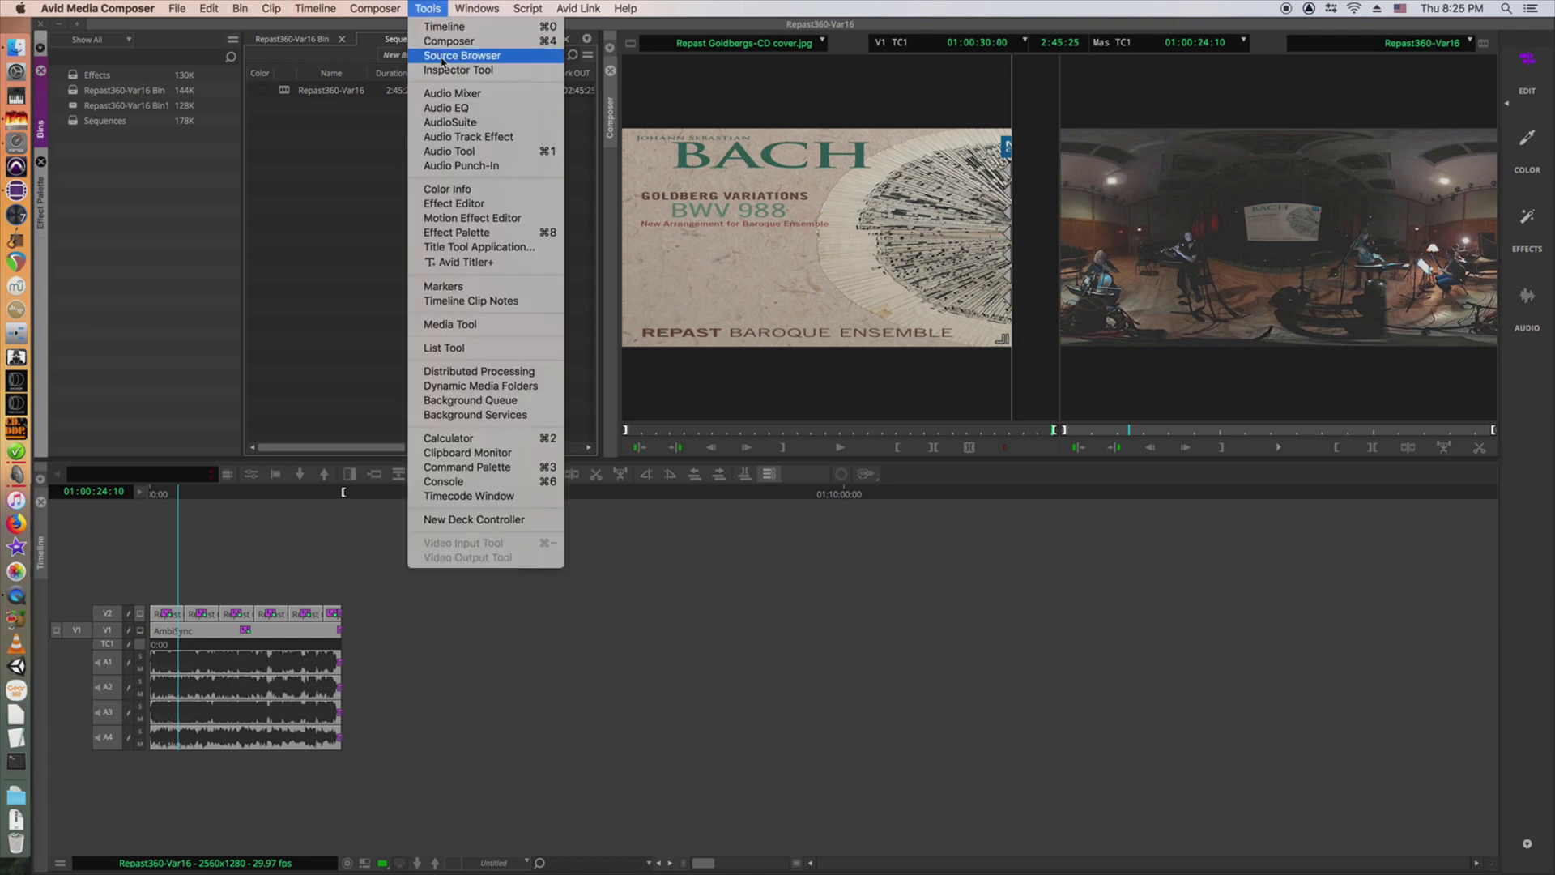
left_click(499, 205)
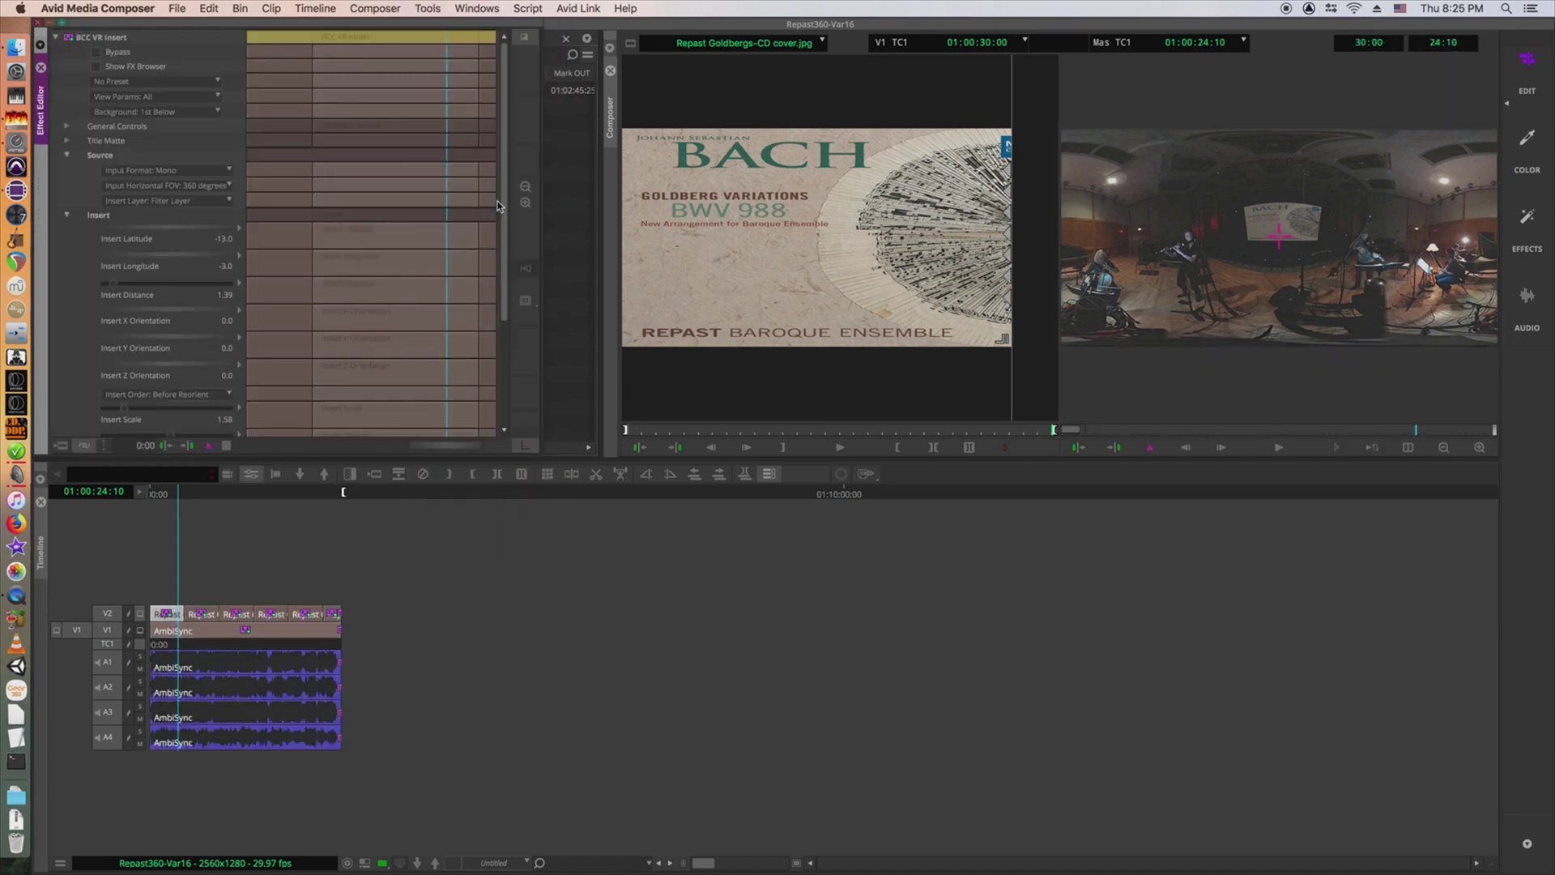
left_click(56, 38)
left_click(55, 38)
left_click(229, 262)
left_click_drag(229, 261, 231, 260)
left_click_drag(233, 260, 233, 260)
left_click(55, 37)
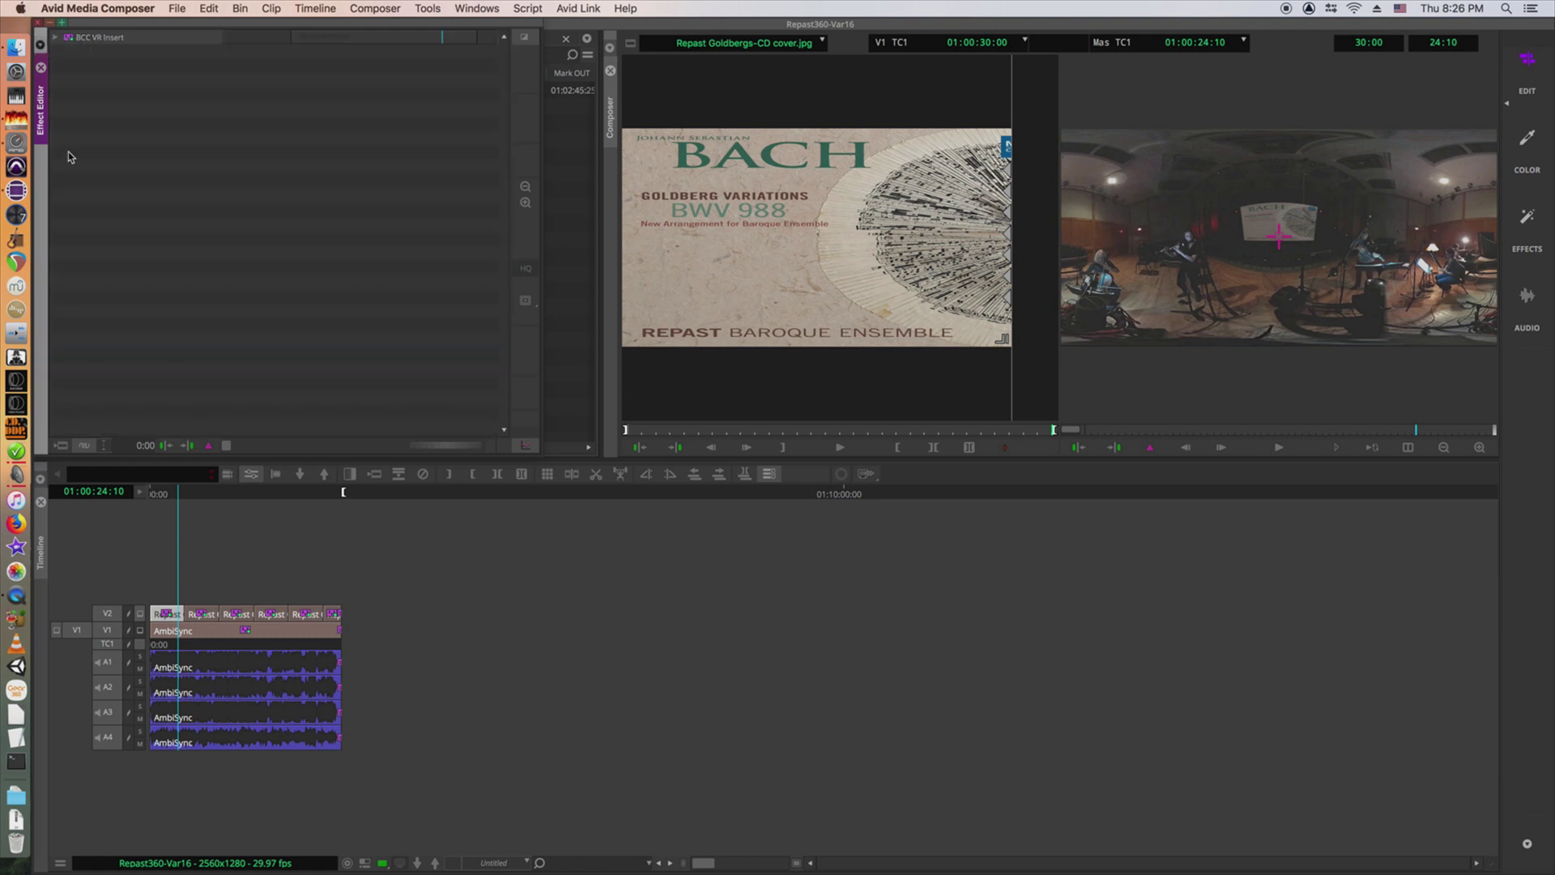
- Fine-tune the Roll (Z axis) of the BCC VR Reorient effect on the AmbiSync clip on V1
left_click(247, 634)
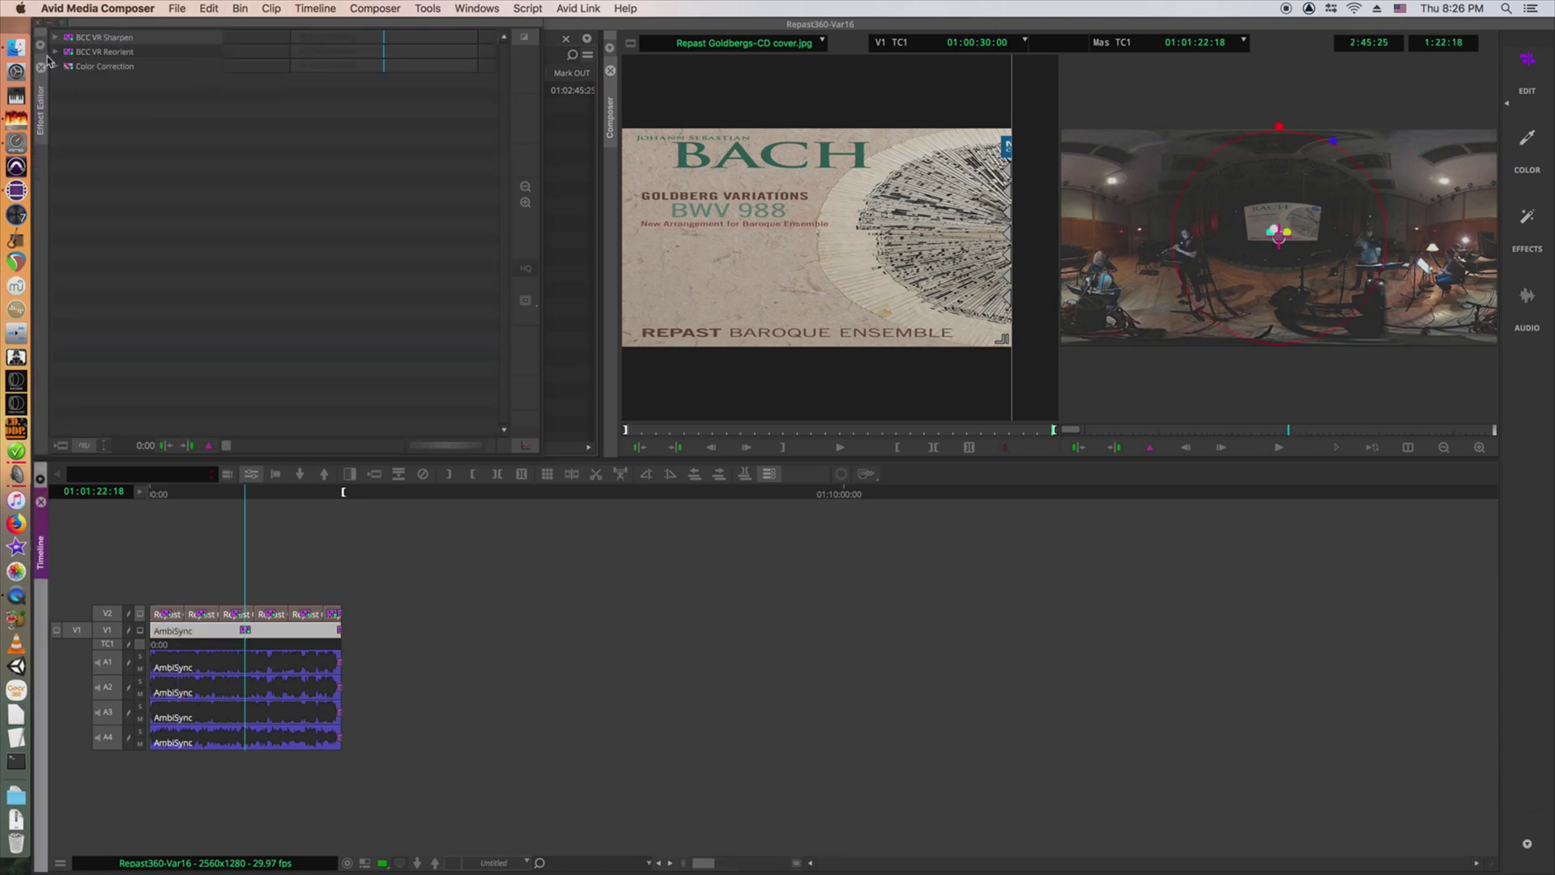
left_click(55, 52)
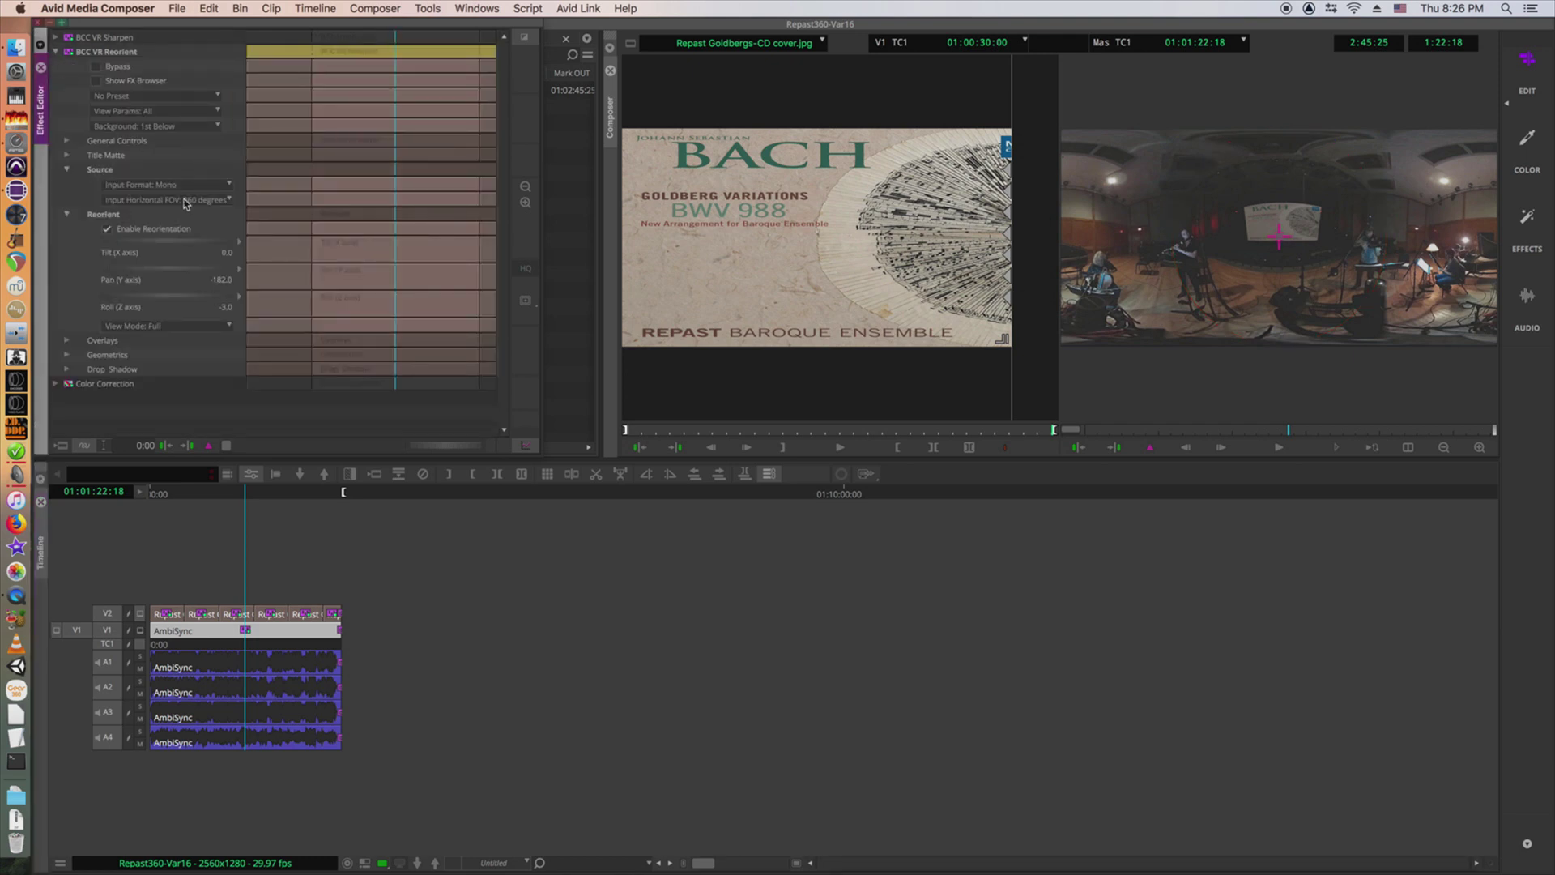
left_click(230, 297)
left_click(230, 298)
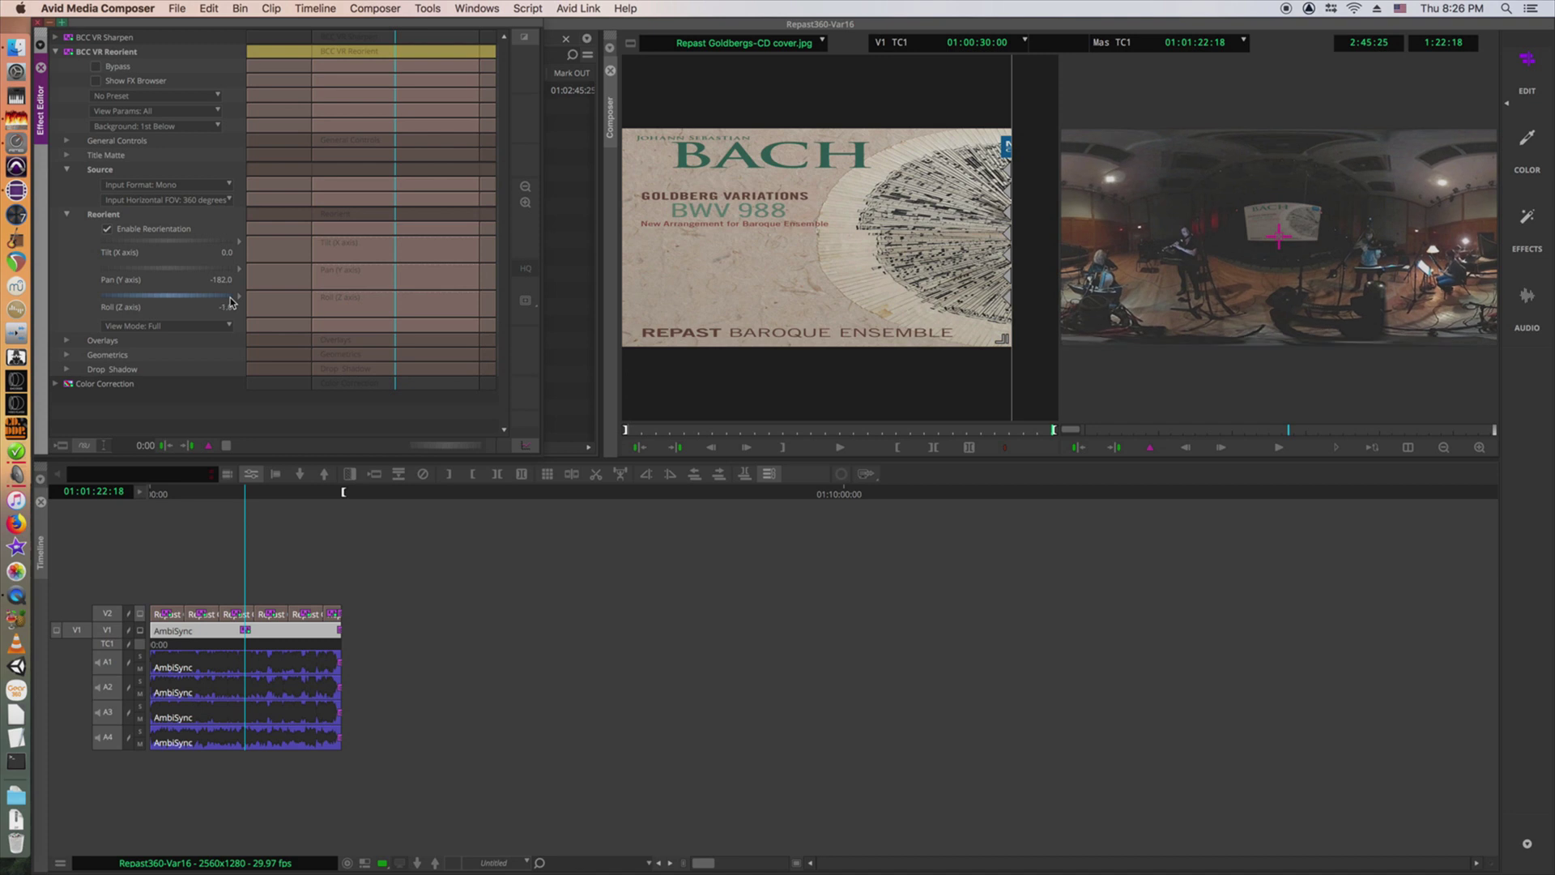
left_click_drag(233, 302, 231, 302)
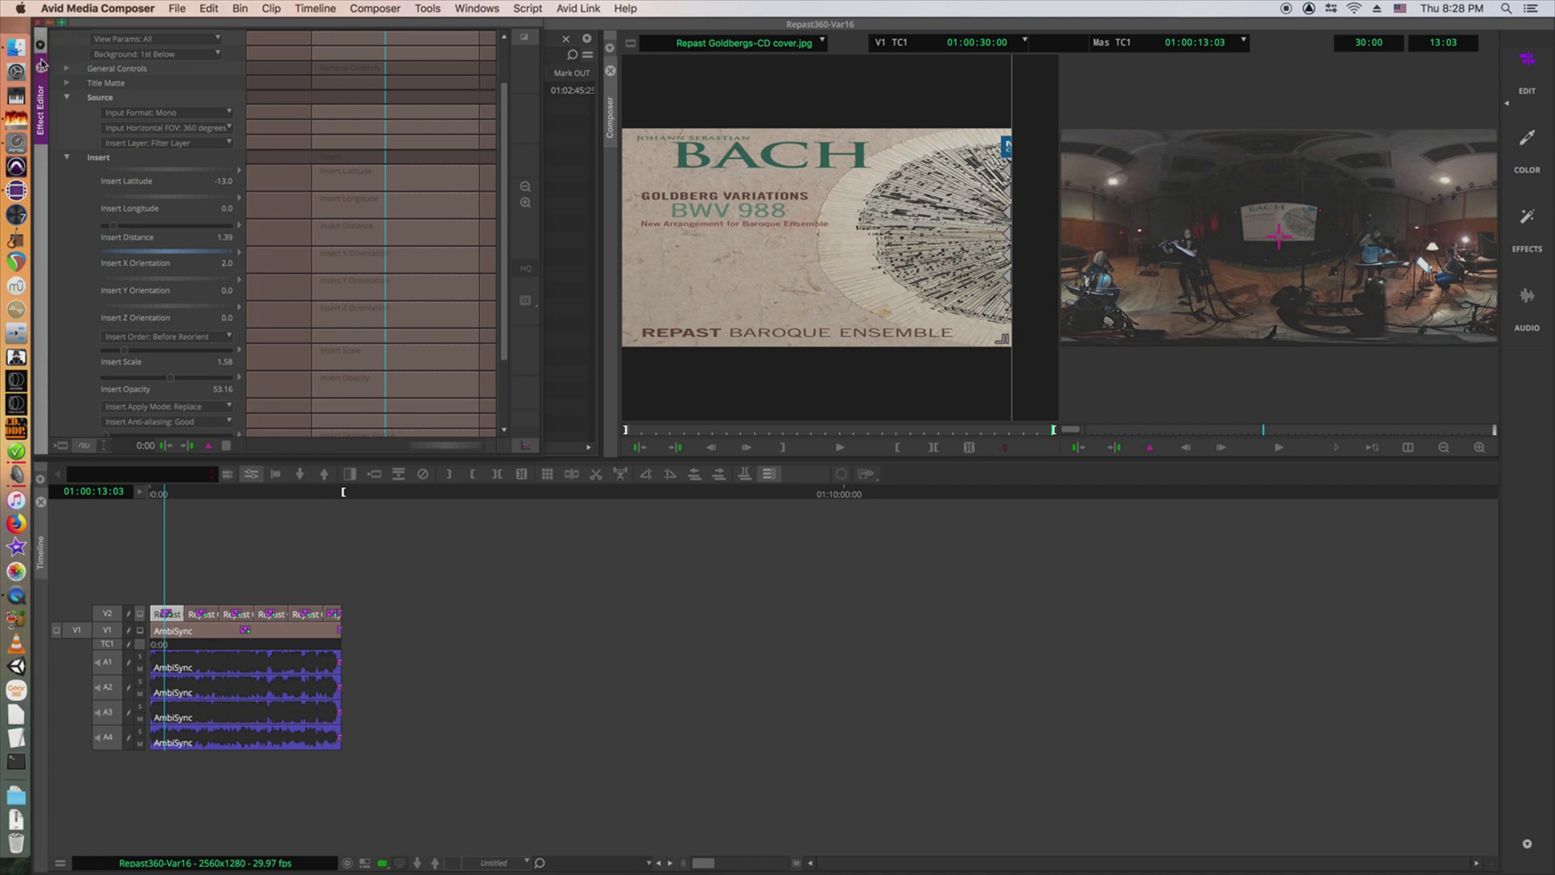
- Move the Effect Editor clear of the bins, collapse its parameters, and delete the old BCC VR Insert template from the Effects bin
left_click_drag(52, 31, 199, 88)
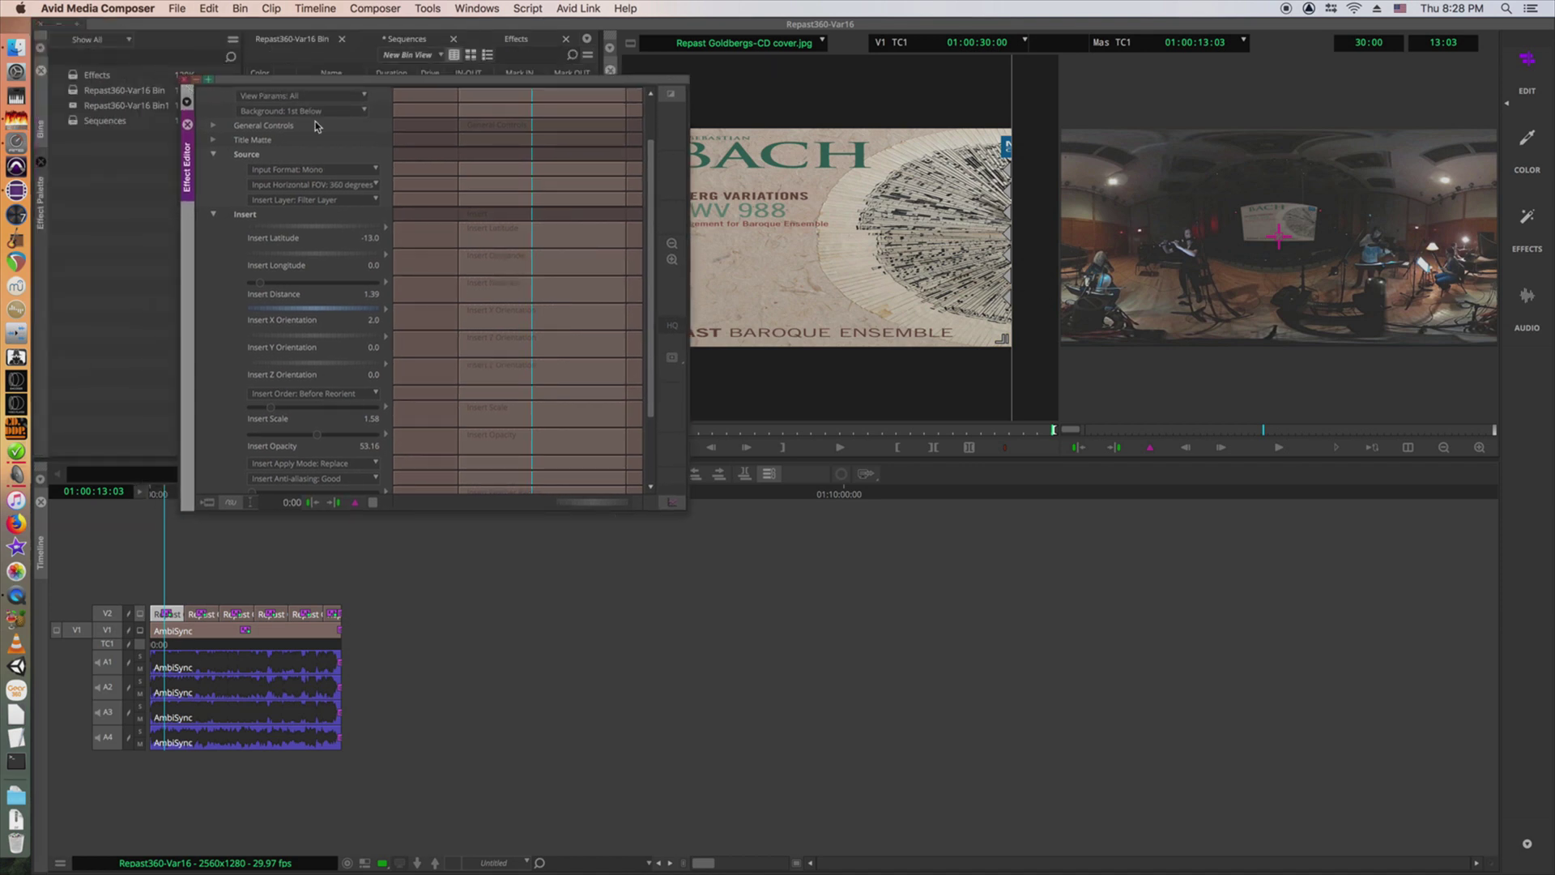
scroll(661, 243, "up", 3)
left_click(203, 94)
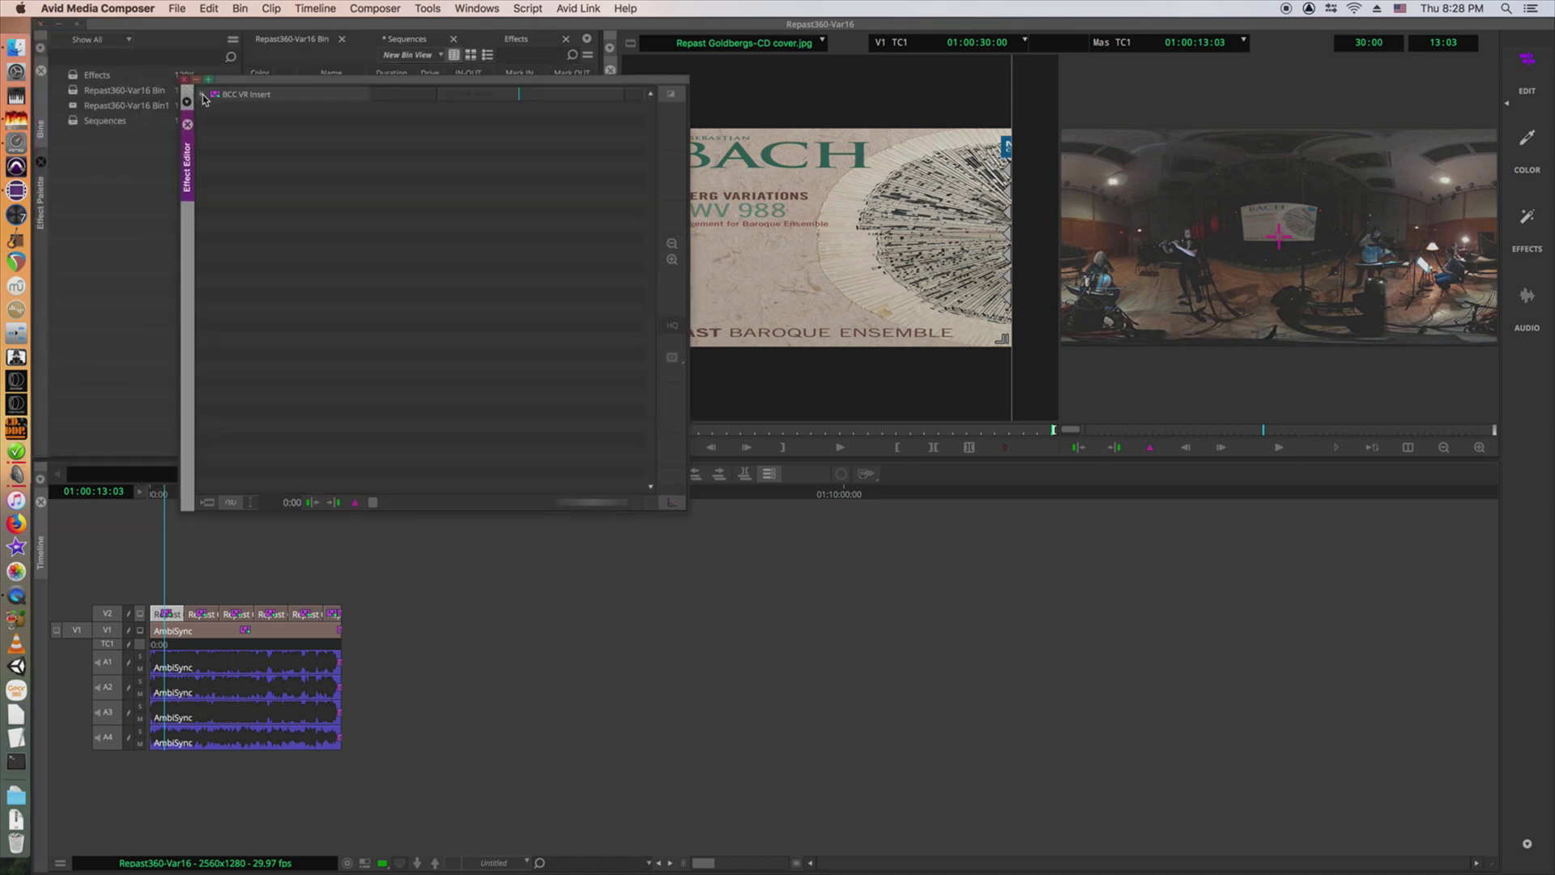
left_click_drag(231, 81, 703, 168)
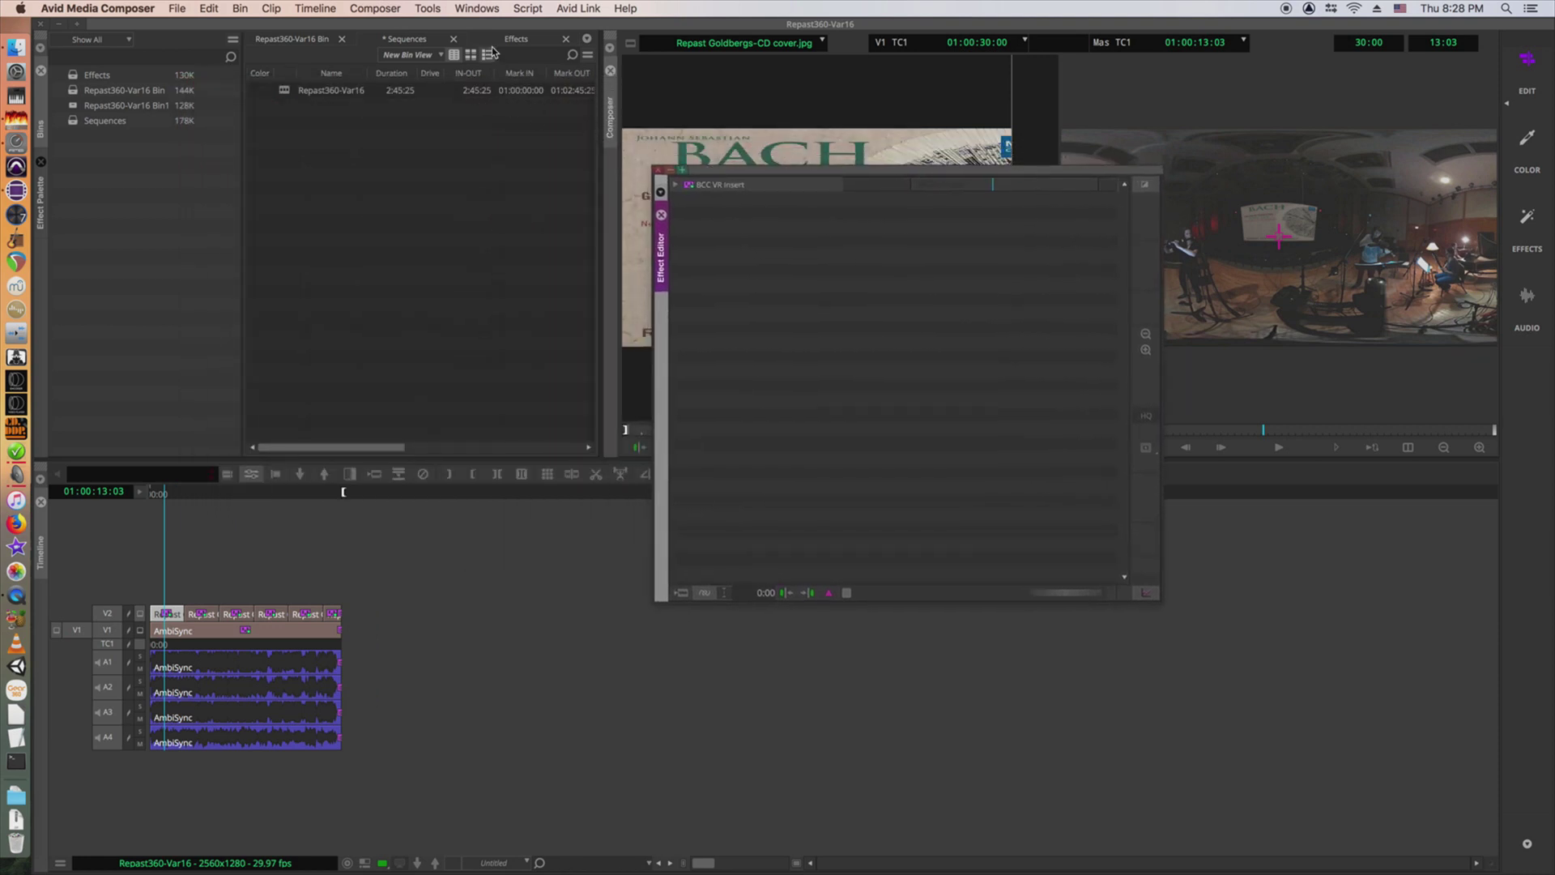
left_click(513, 40)
left_click(289, 94)
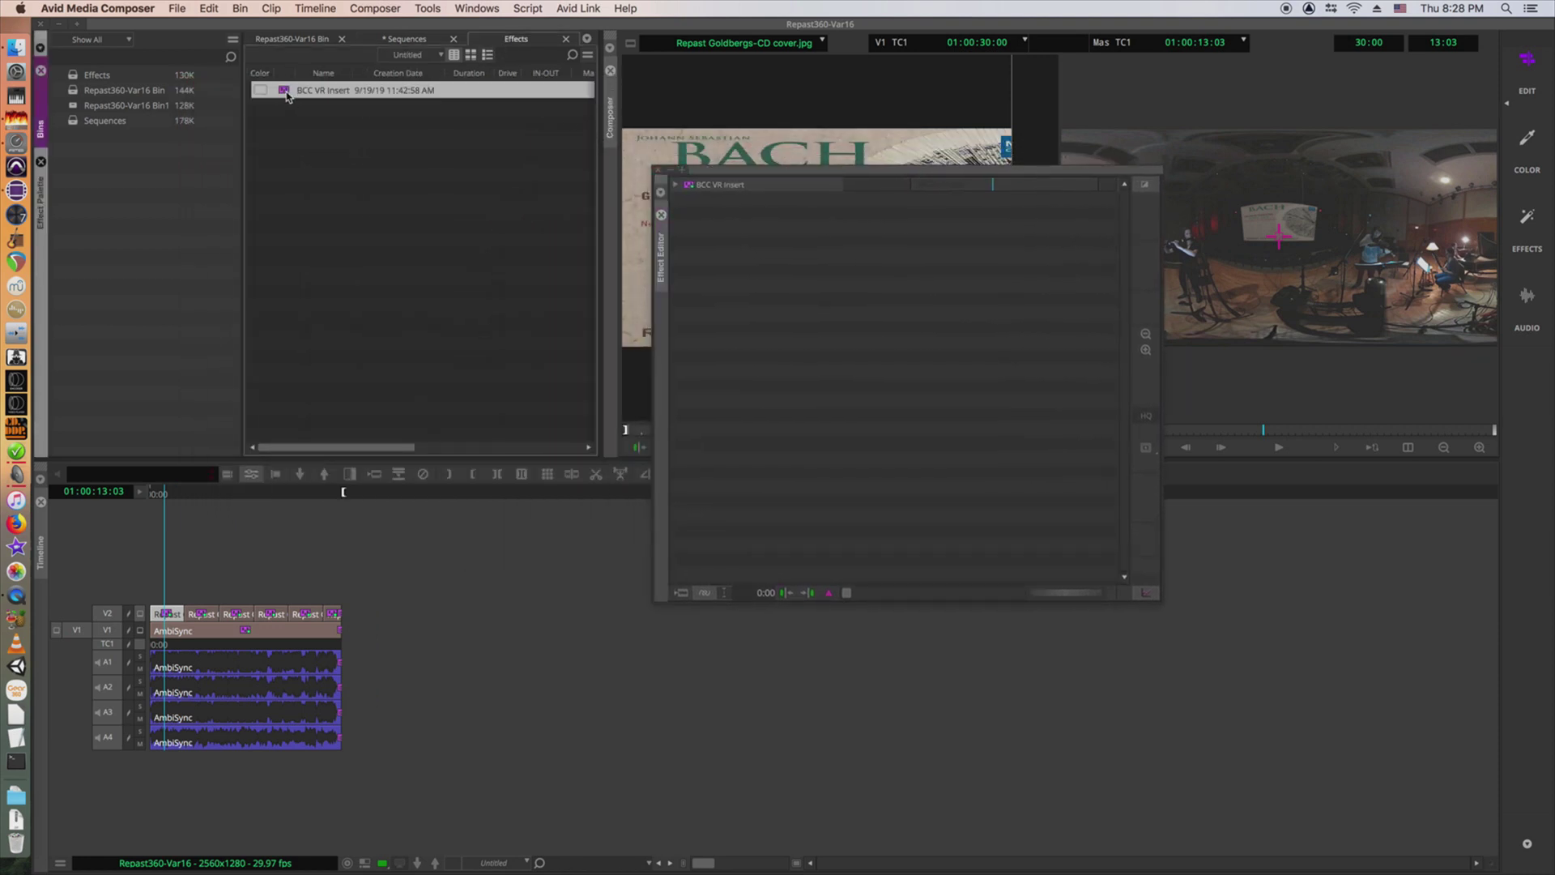
key("Delete")
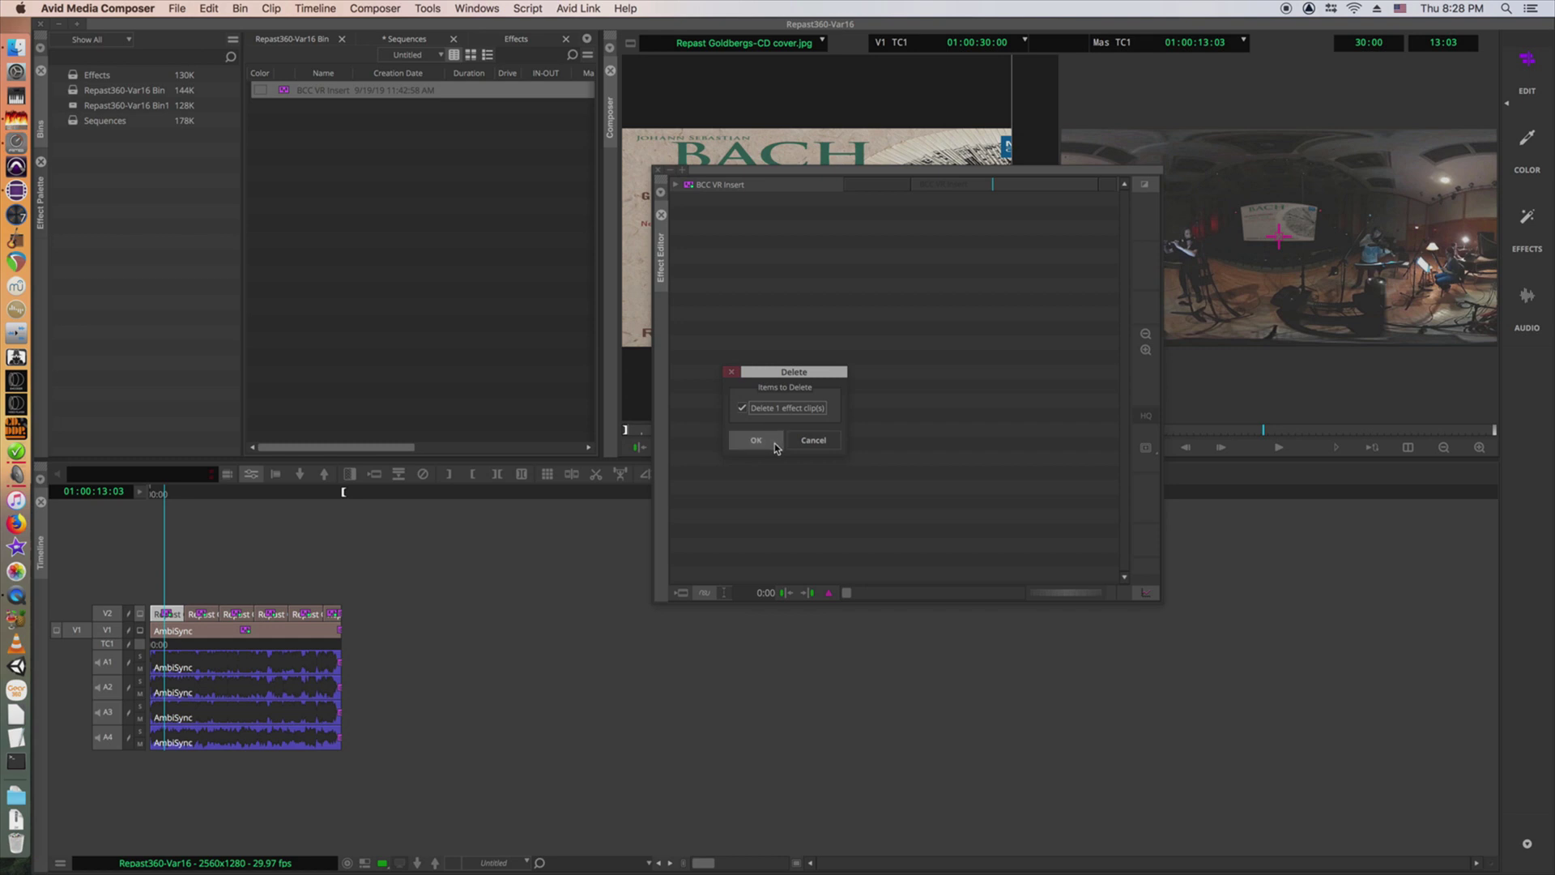
left_click(749, 440)
- Save the Sequences bin, store the first cover clip's BCC VR Insert effect as a template in the Effects bin, and save that bin
left_click(405, 39)
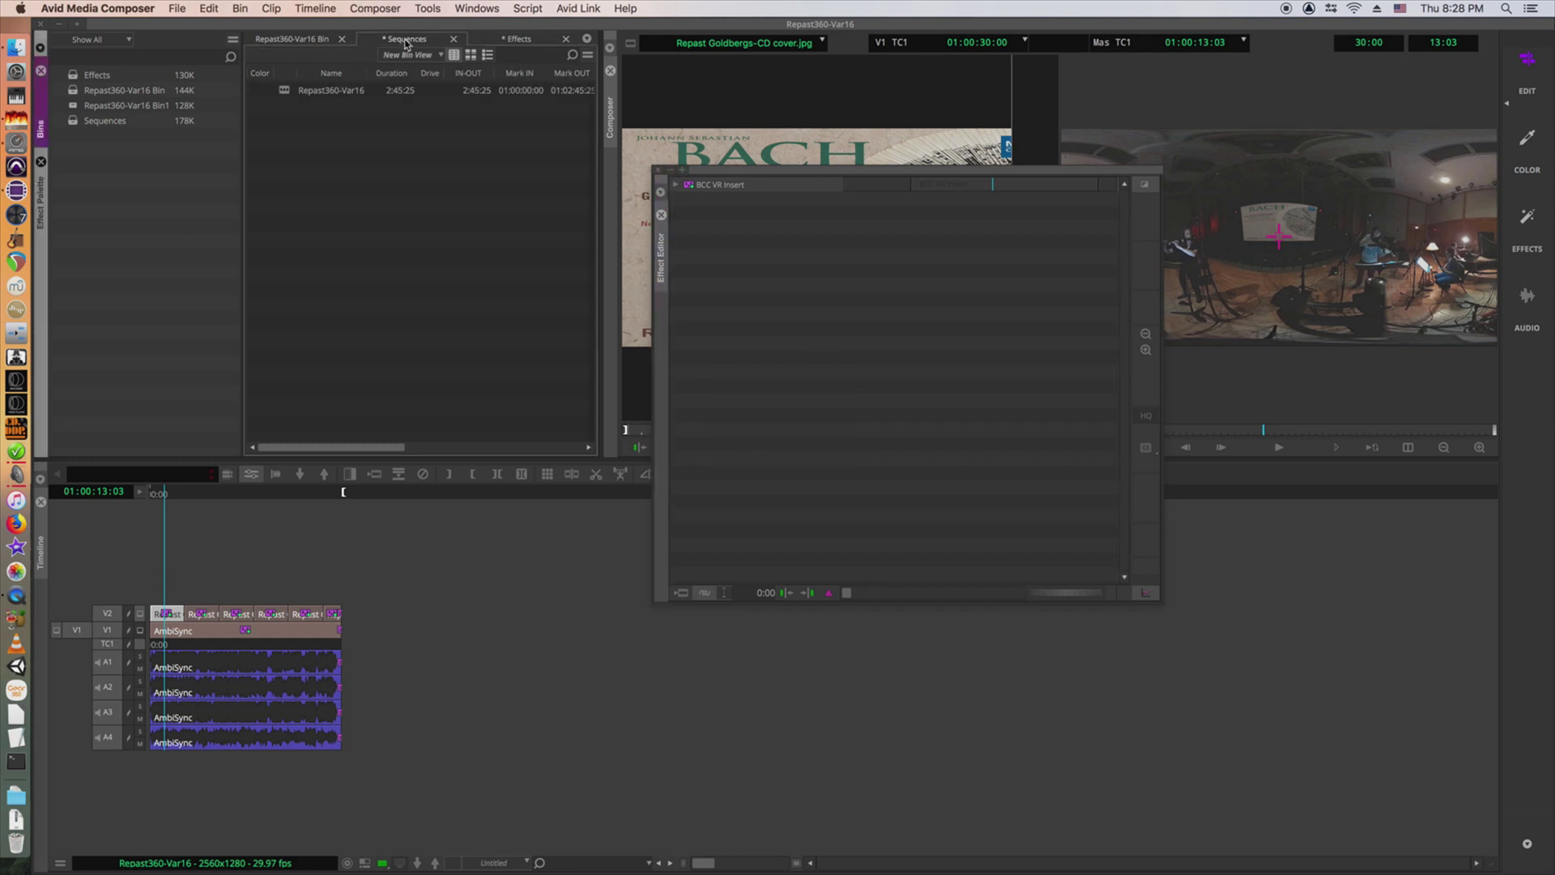
key("super+s")
left_click(511, 42)
left_click(687, 190)
left_click_drag(486, 155, 378, 139)
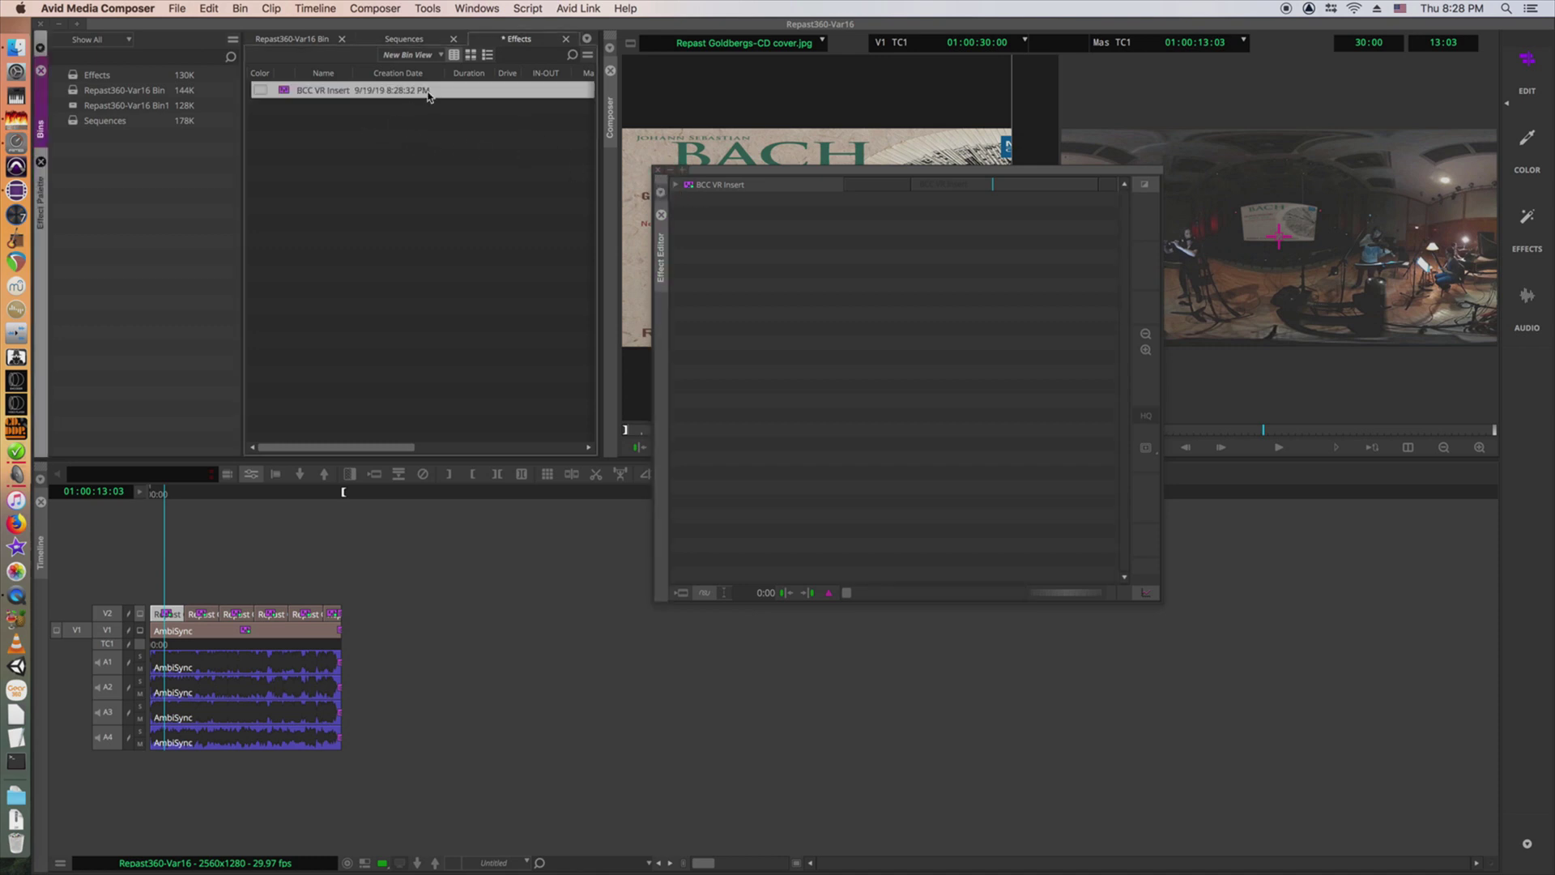
key("super+s")
- Apply the saved BCC VR Insert template to the remaining CD cover clips on V2 and check the cover at several points along the sequence
left_click(207, 617)
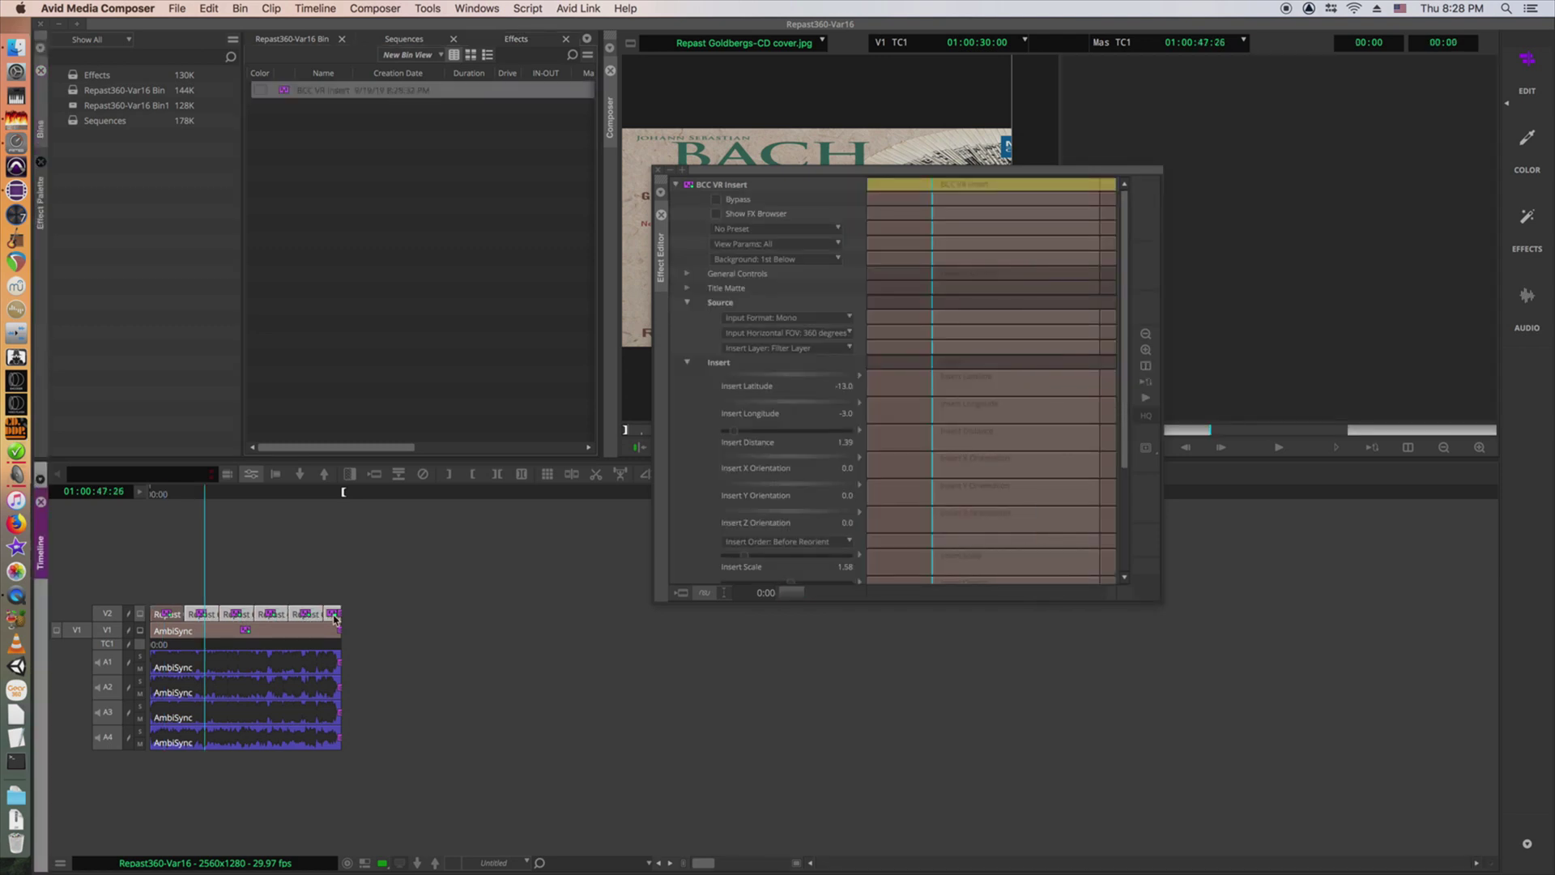
left_click(283, 92)
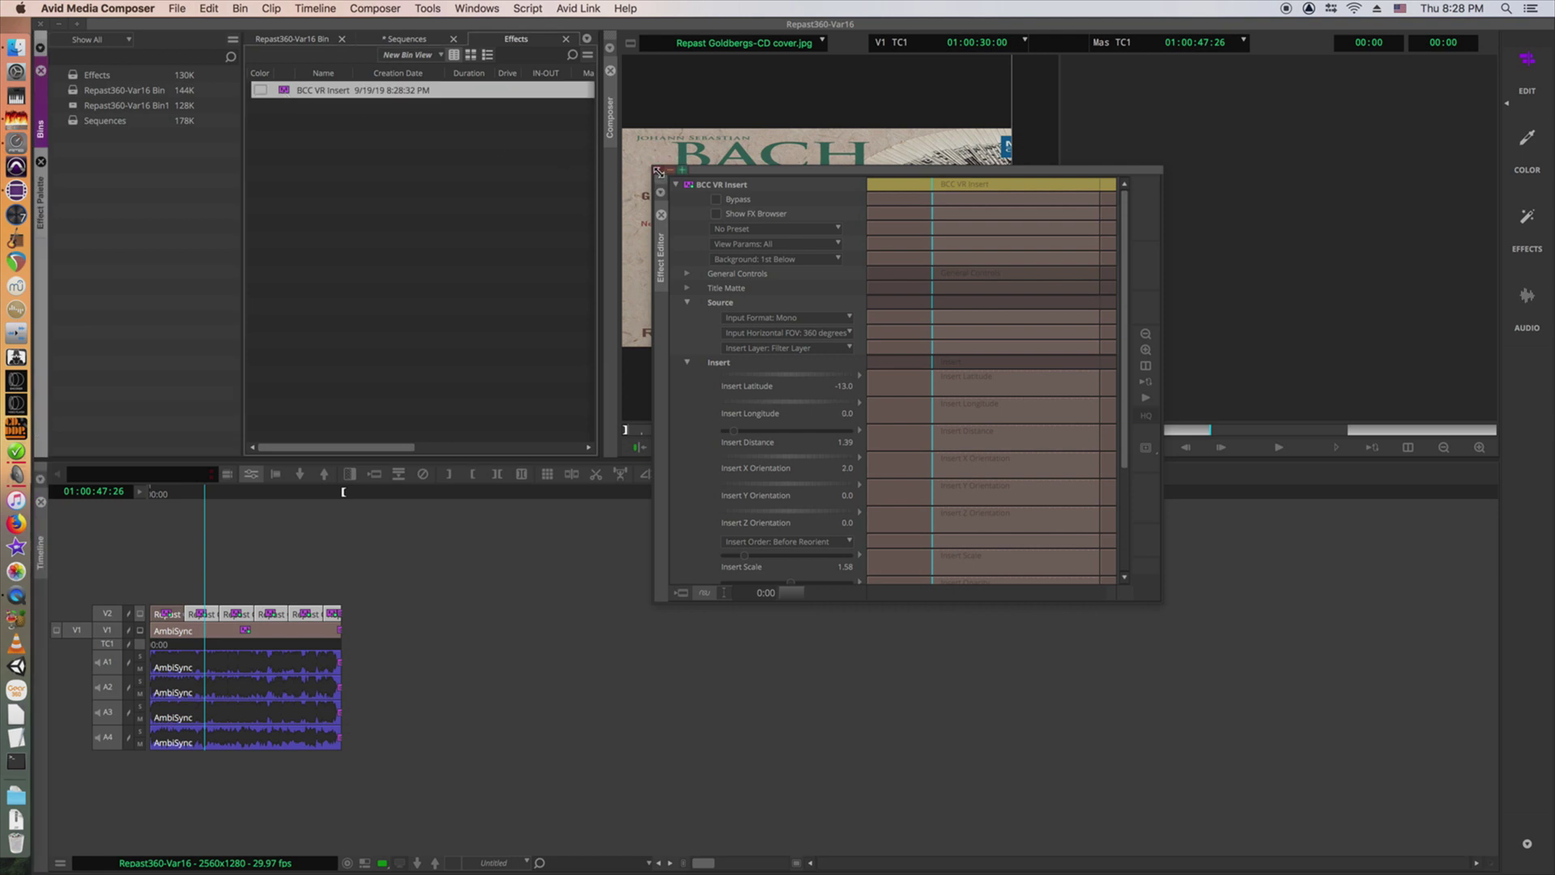
left_click(658, 171)
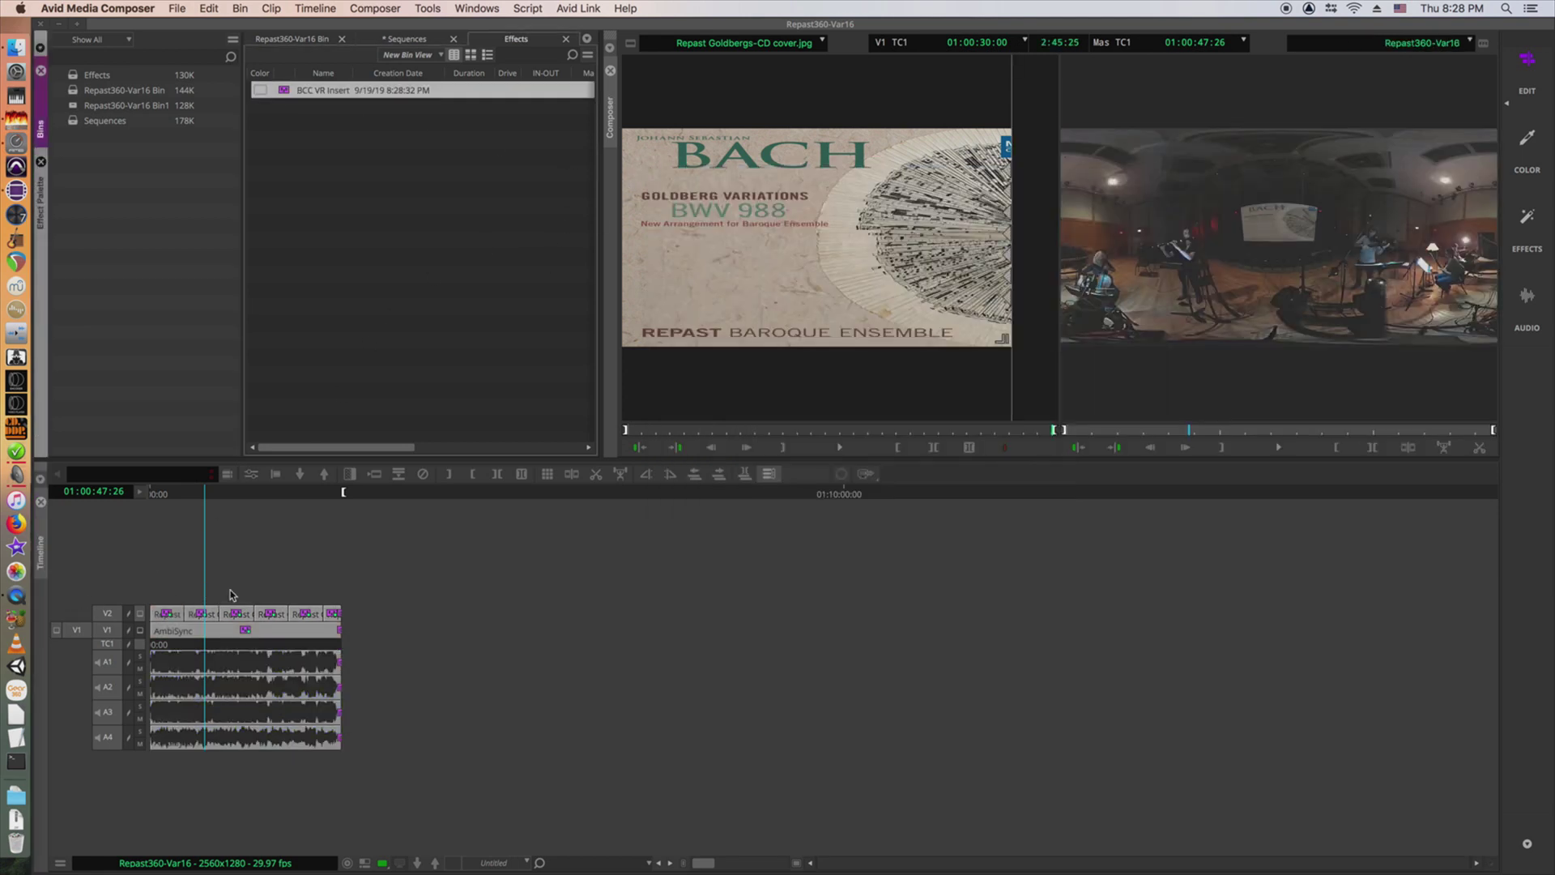
left_click(232, 595)
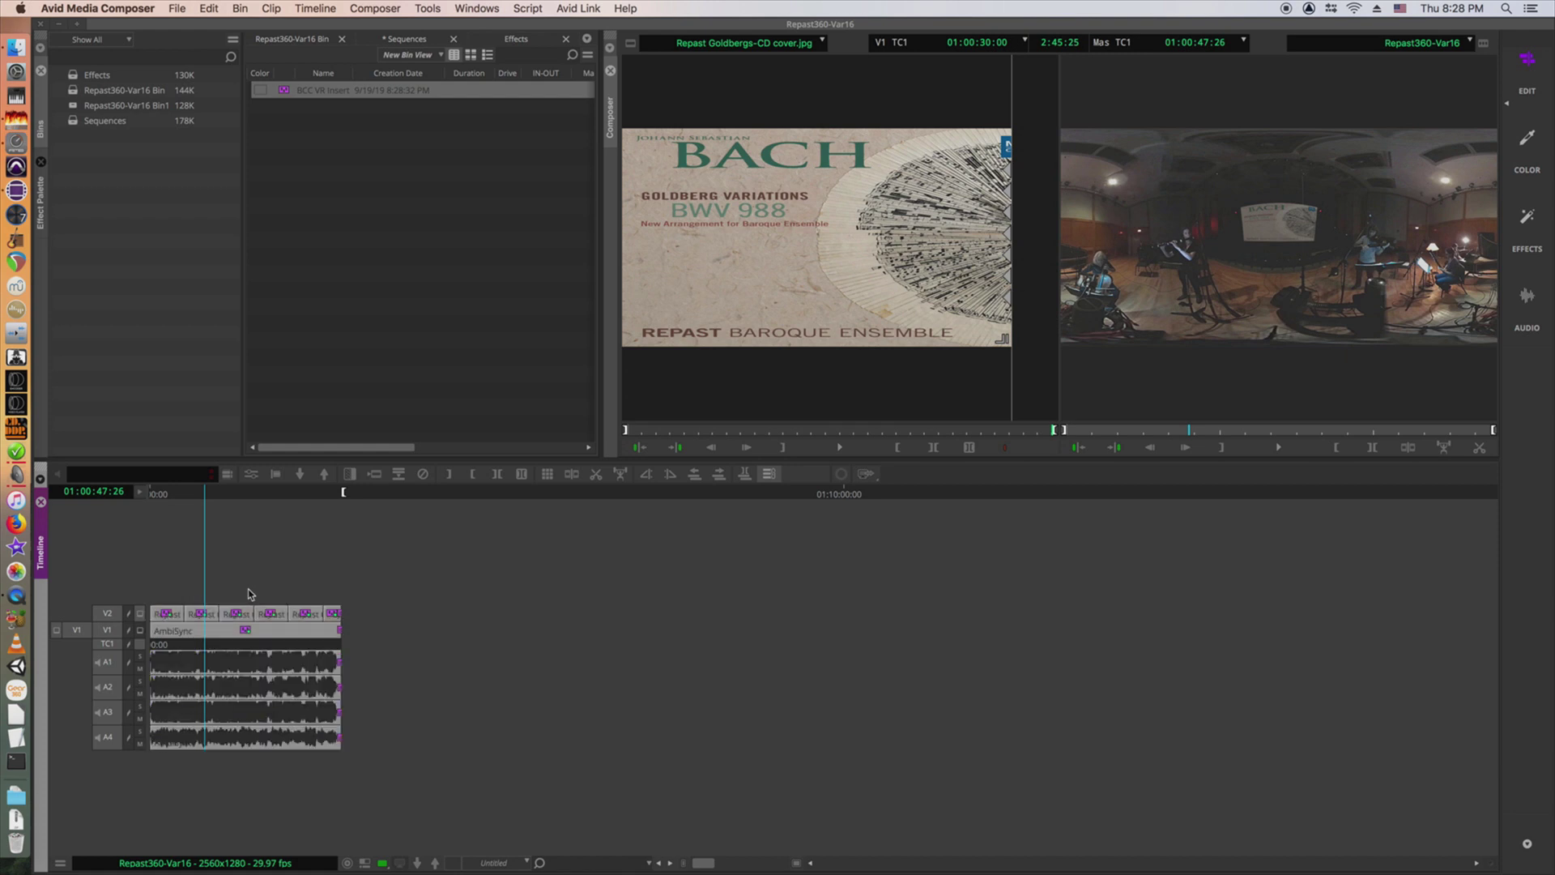
left_click(247, 511)
left_click(280, 496)
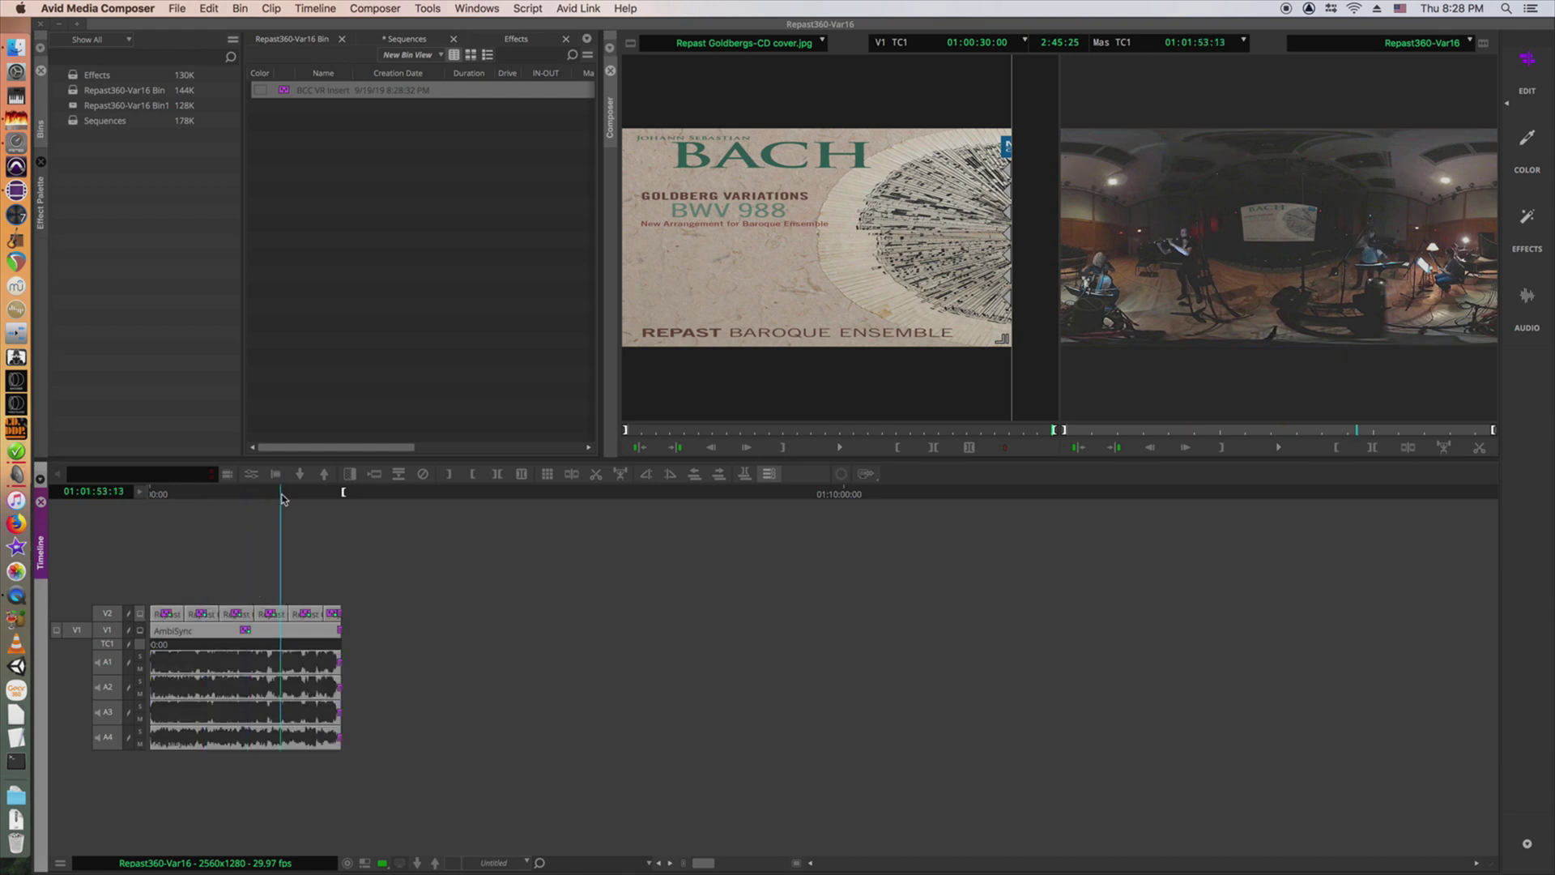
left_click(318, 496)
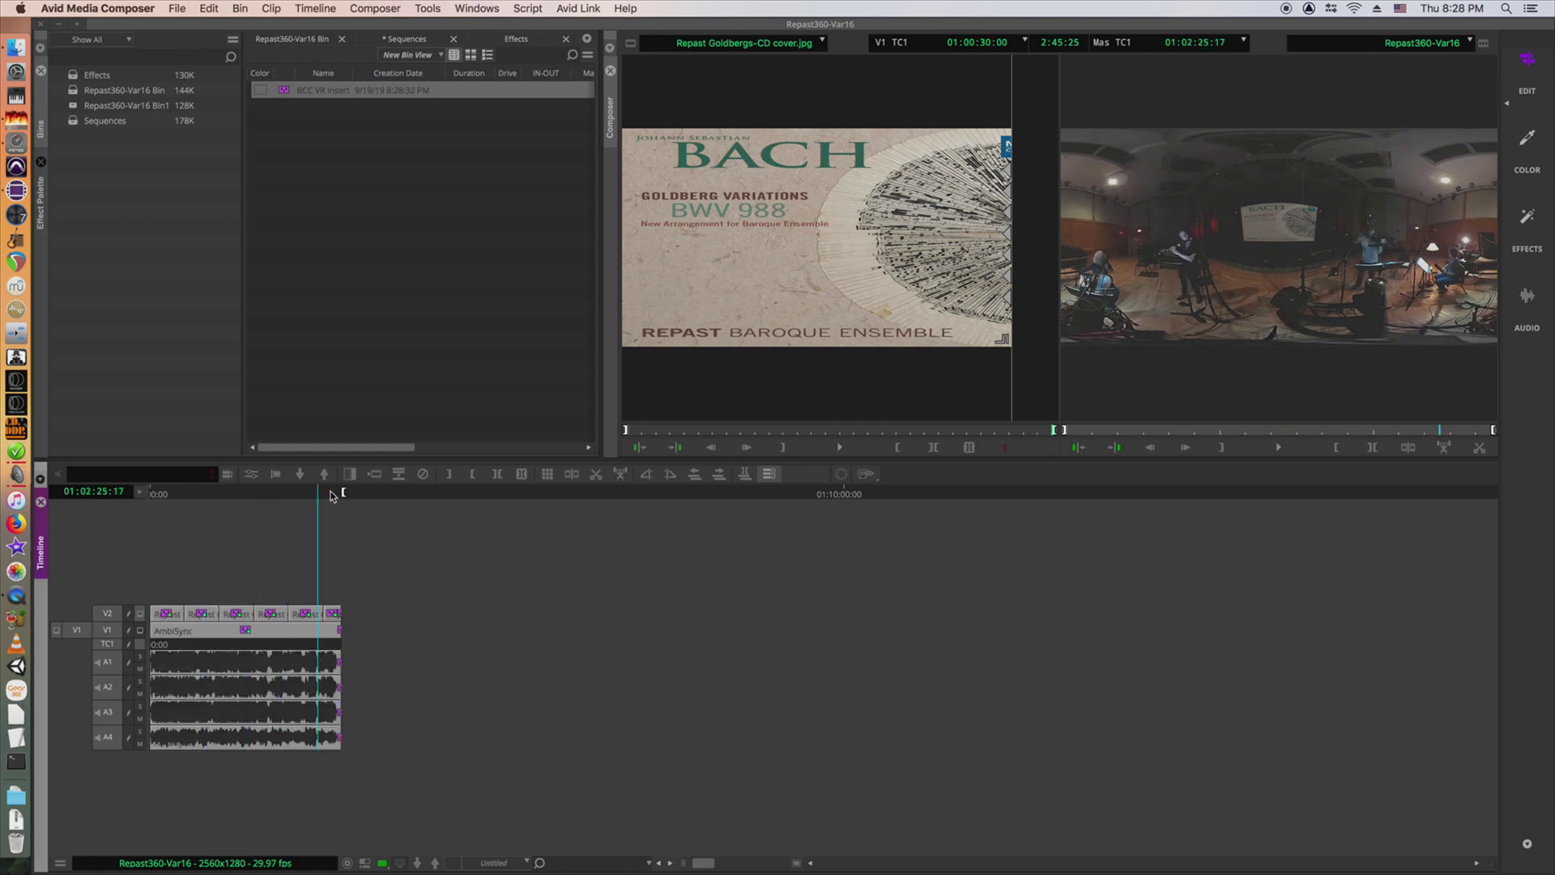
left_click(334, 495)
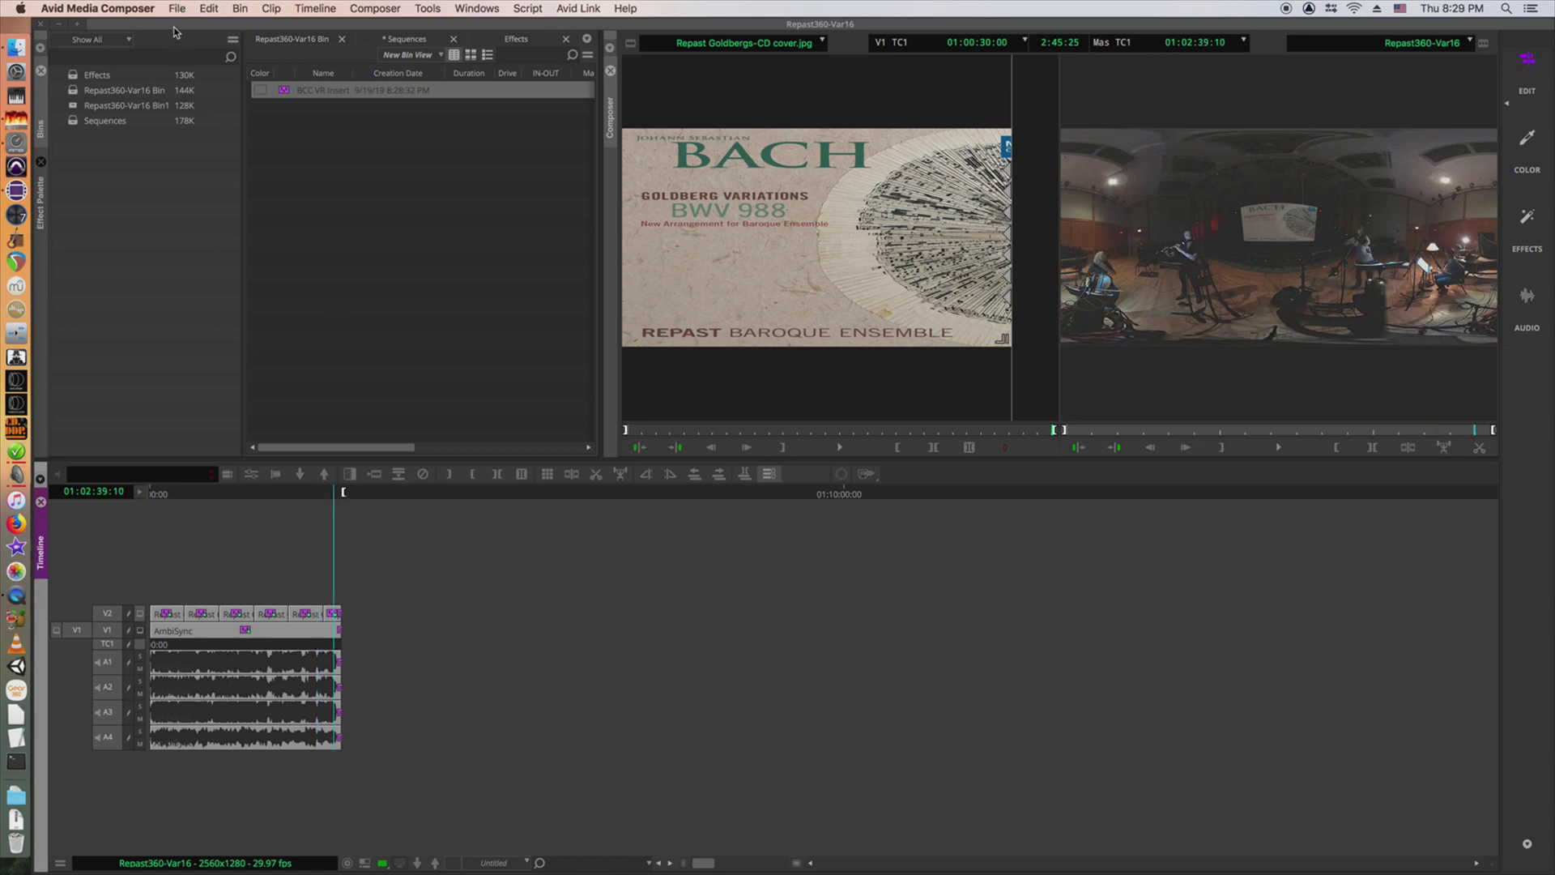
- Start exporting the sequence to a file and open the QuickTime Movie format options of the 360-h264 export setting
left_click(178, 10)
mouse_move(226, 212)
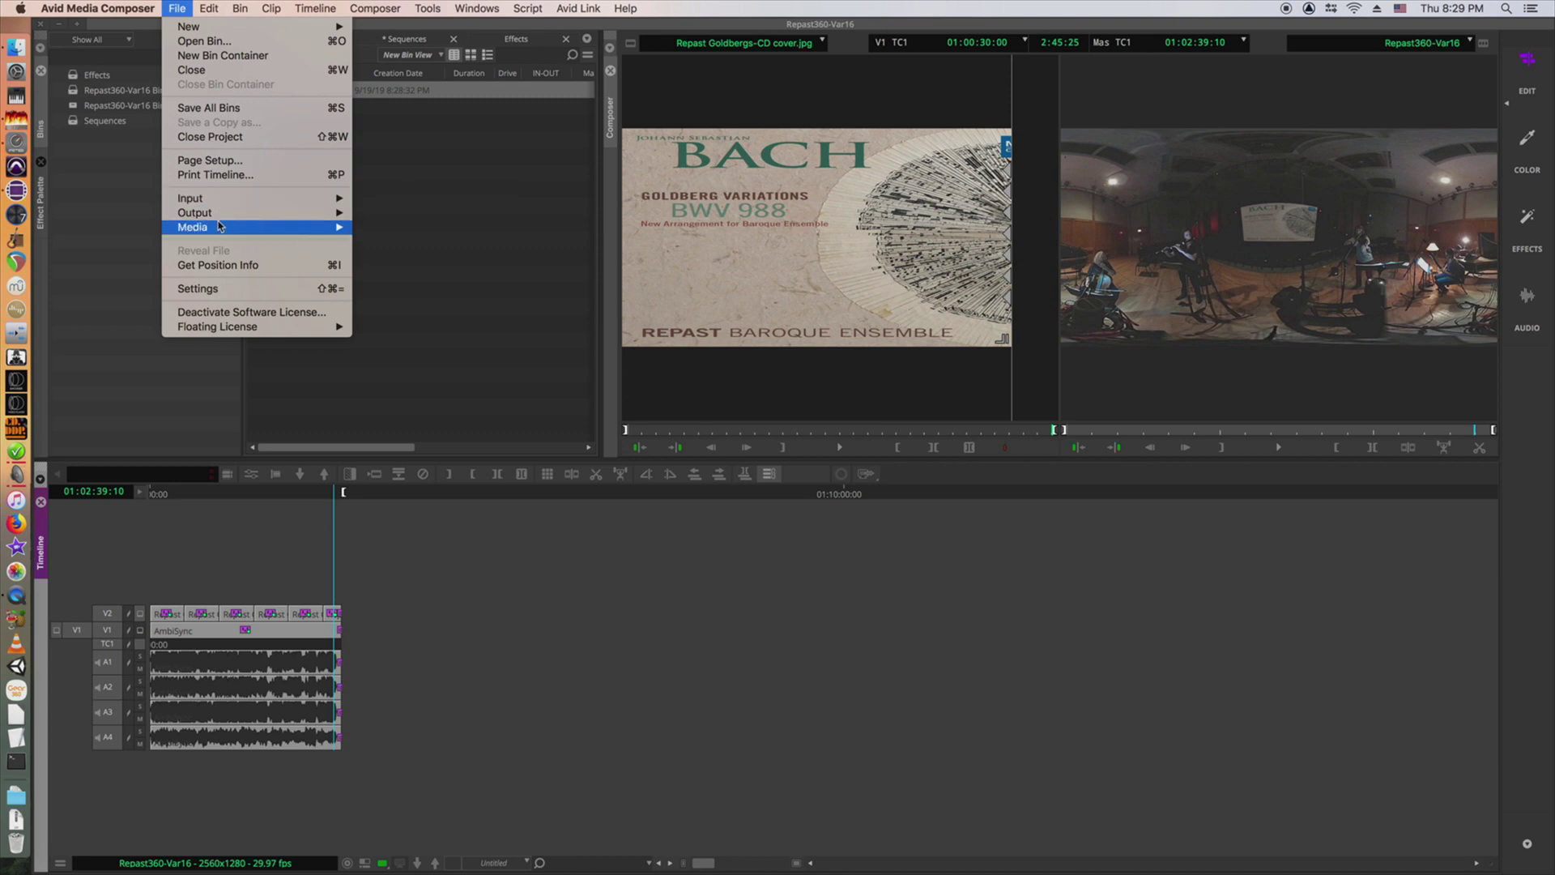
left_click(403, 228)
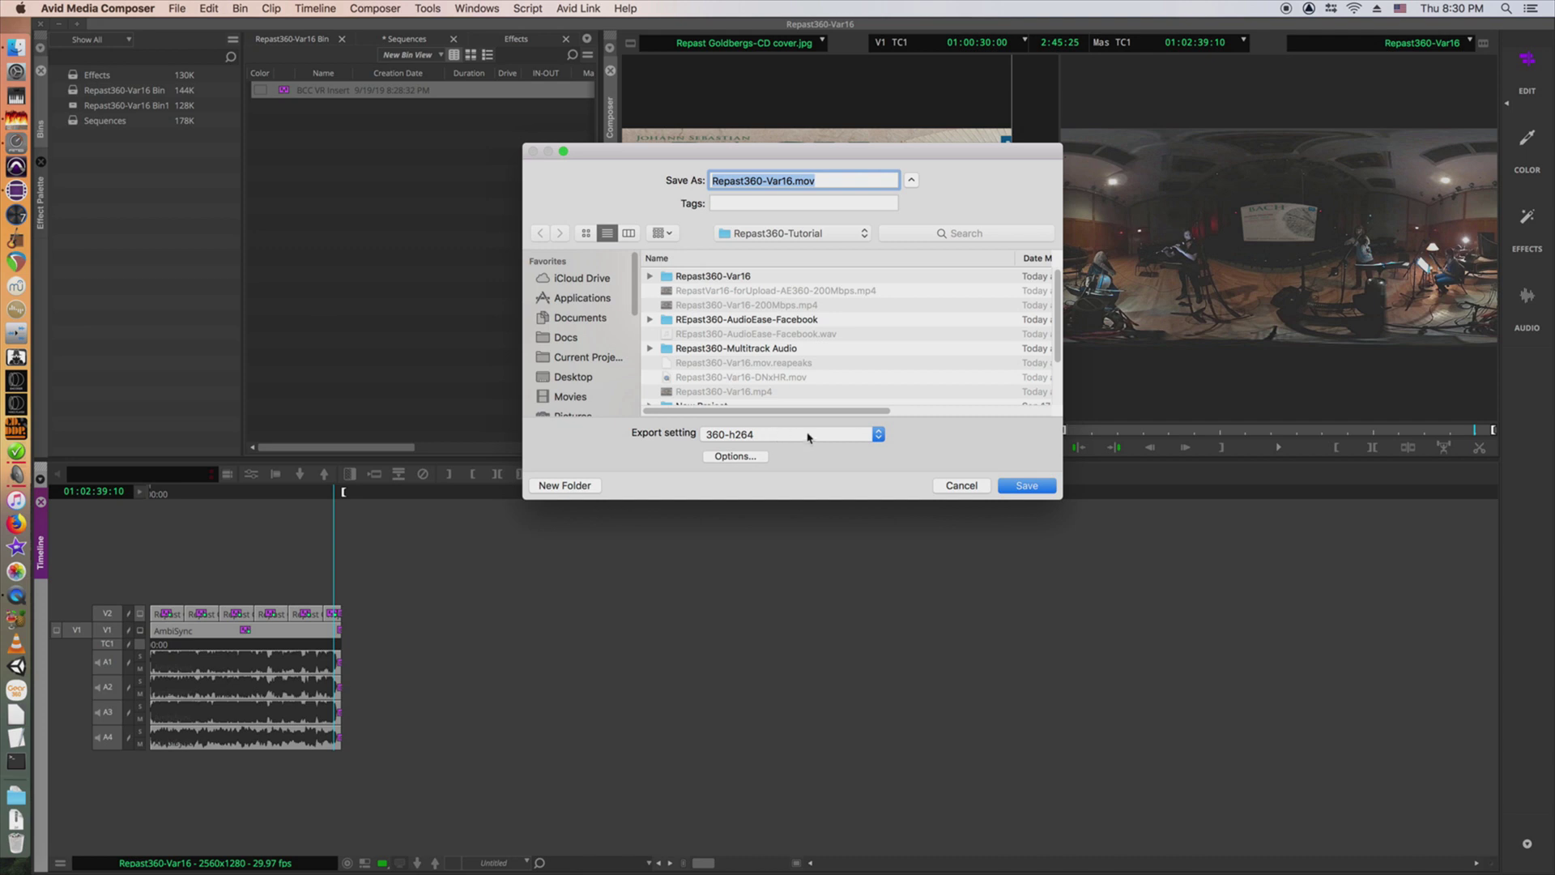
left_click(739, 458)
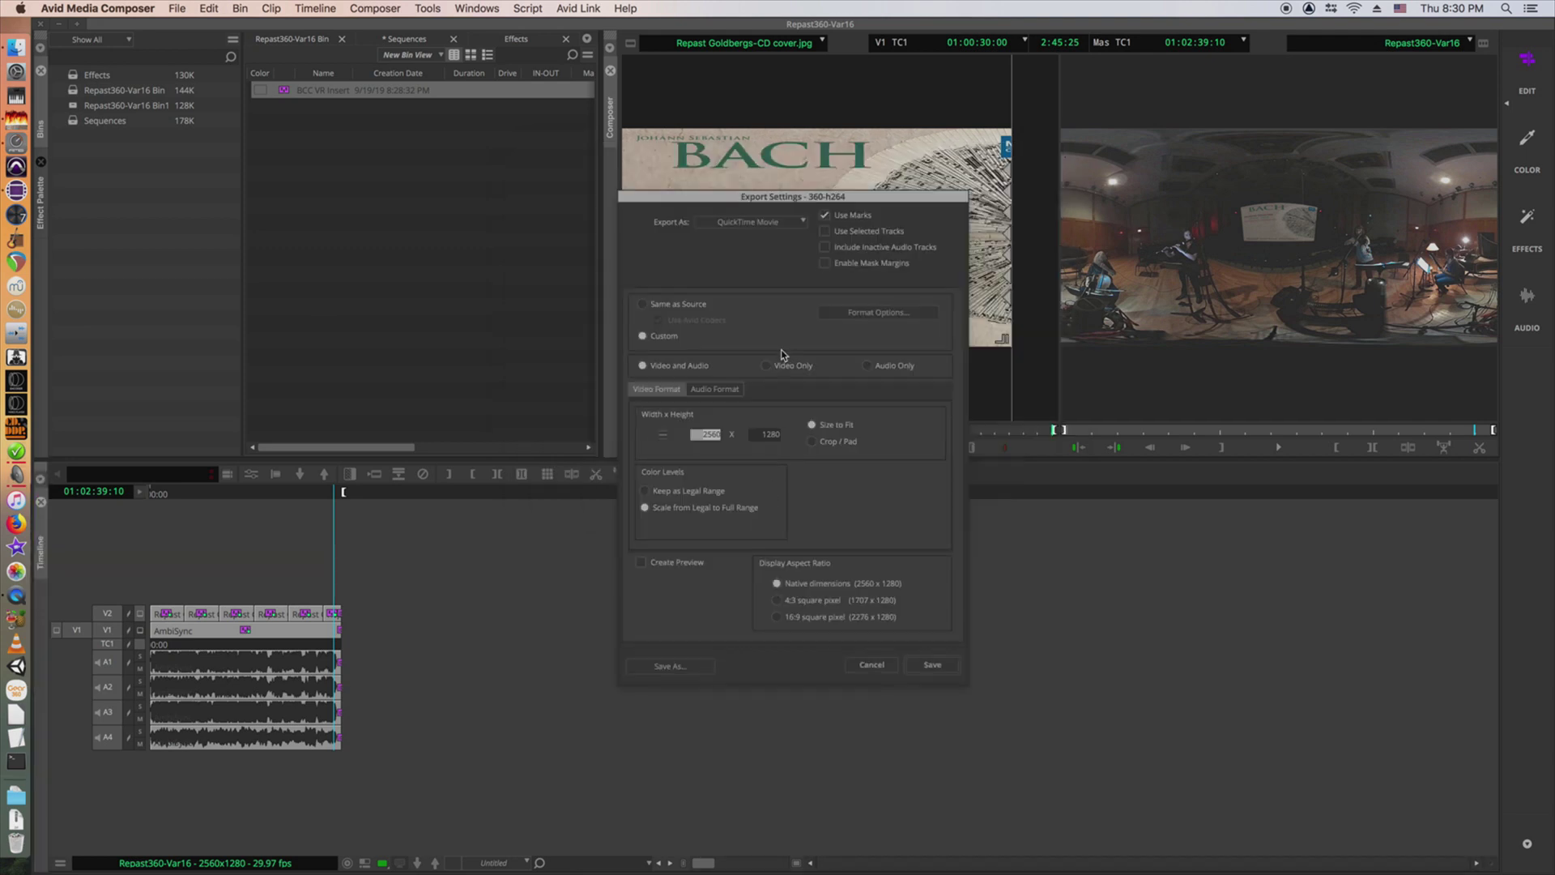
left_click(790, 226)
left_click(746, 322)
left_click(872, 316)
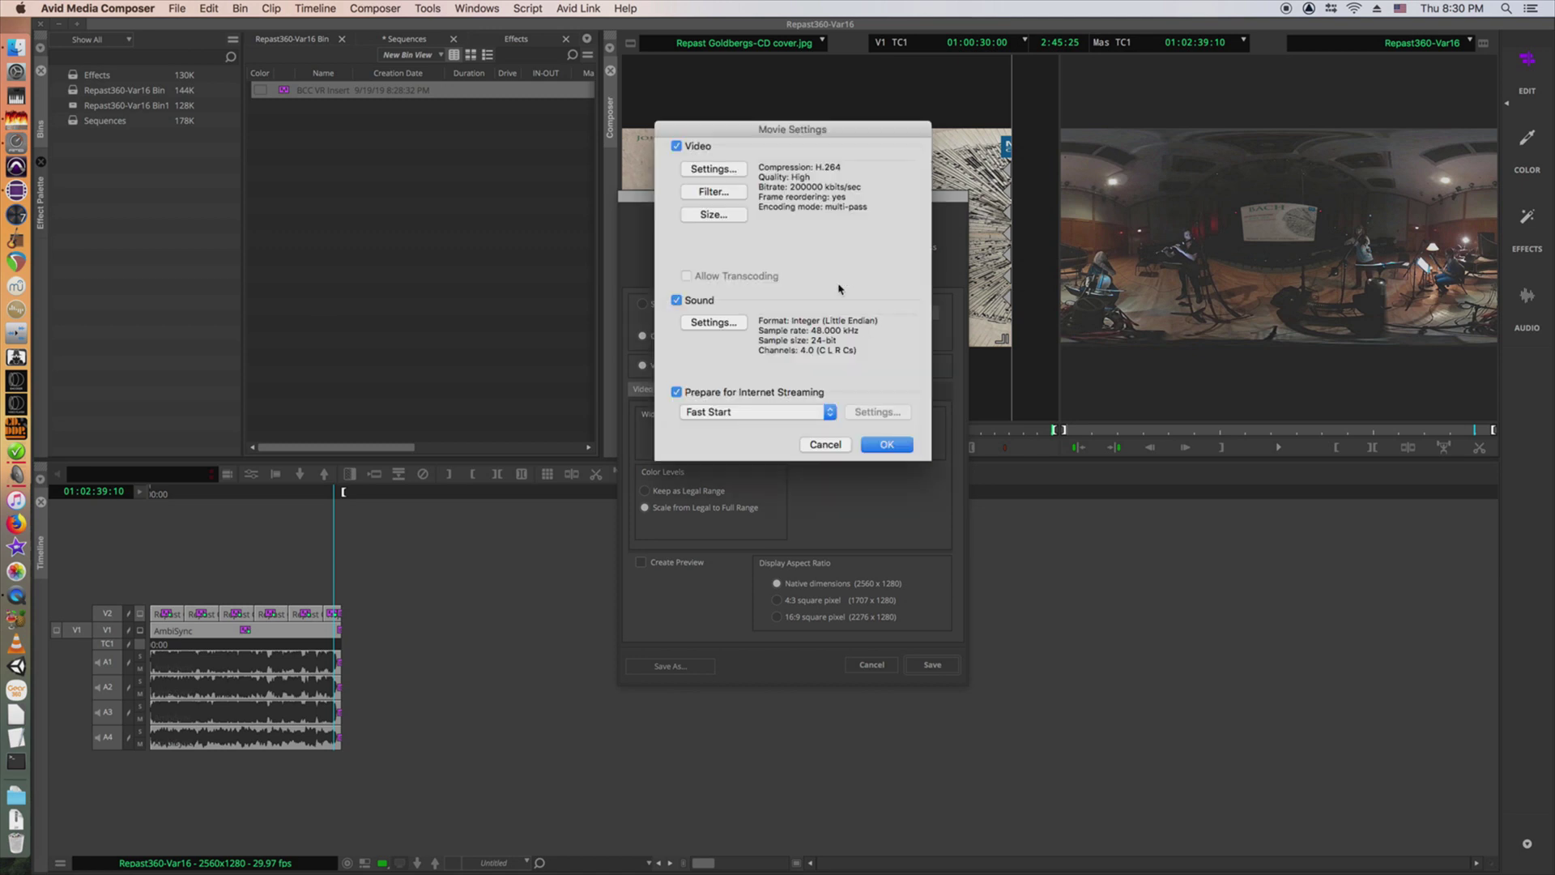
- Review the H.264 video compression settings and the Linear PCM sound settings of the export, accepting both
left_click(712, 168)
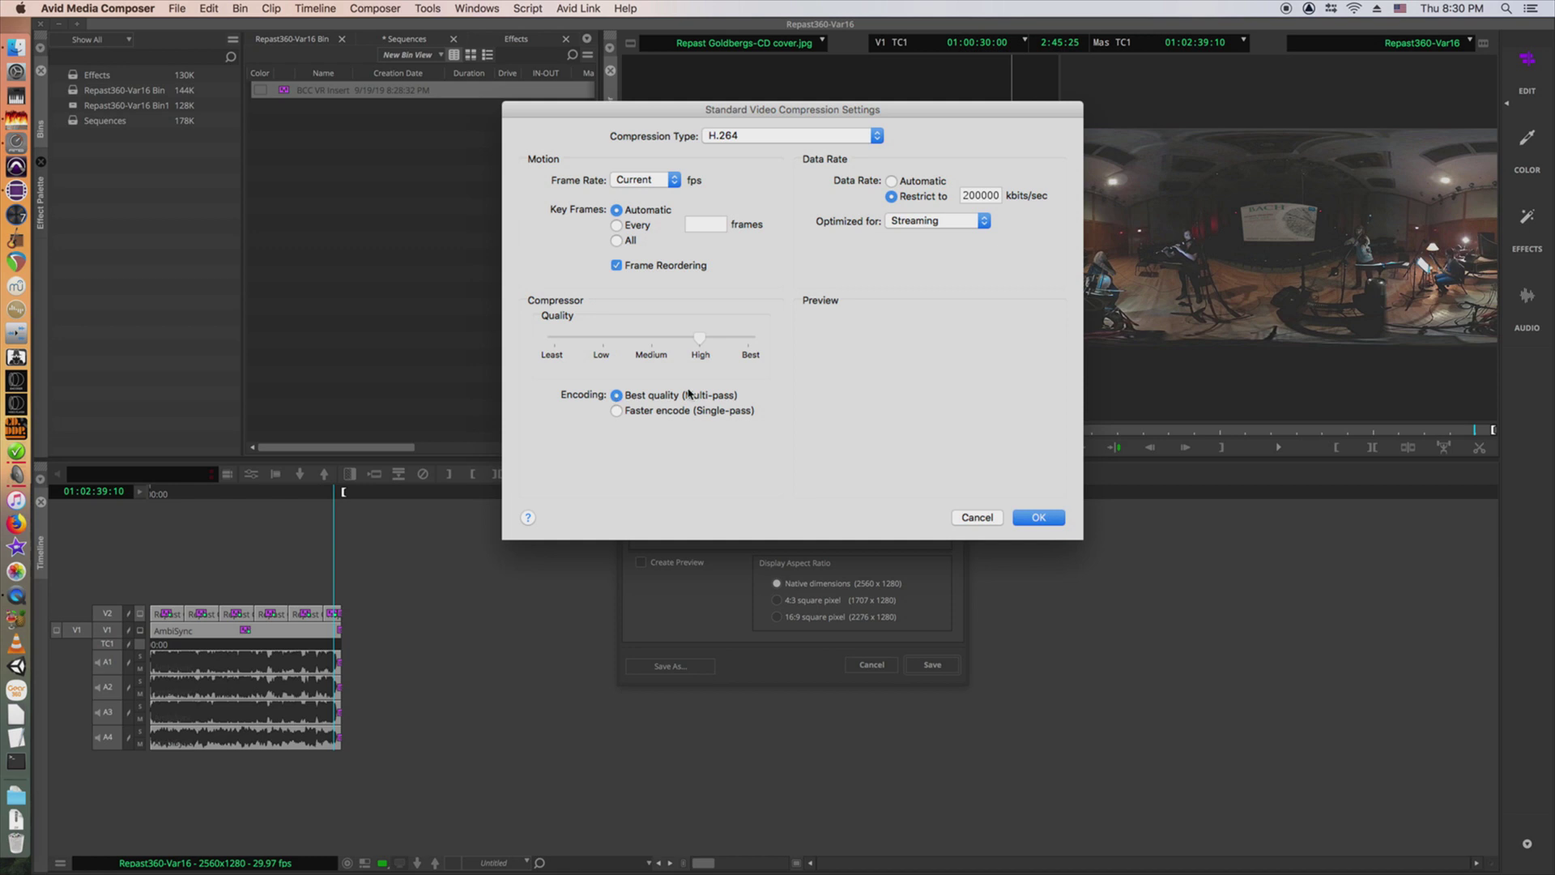
left_click(1041, 518)
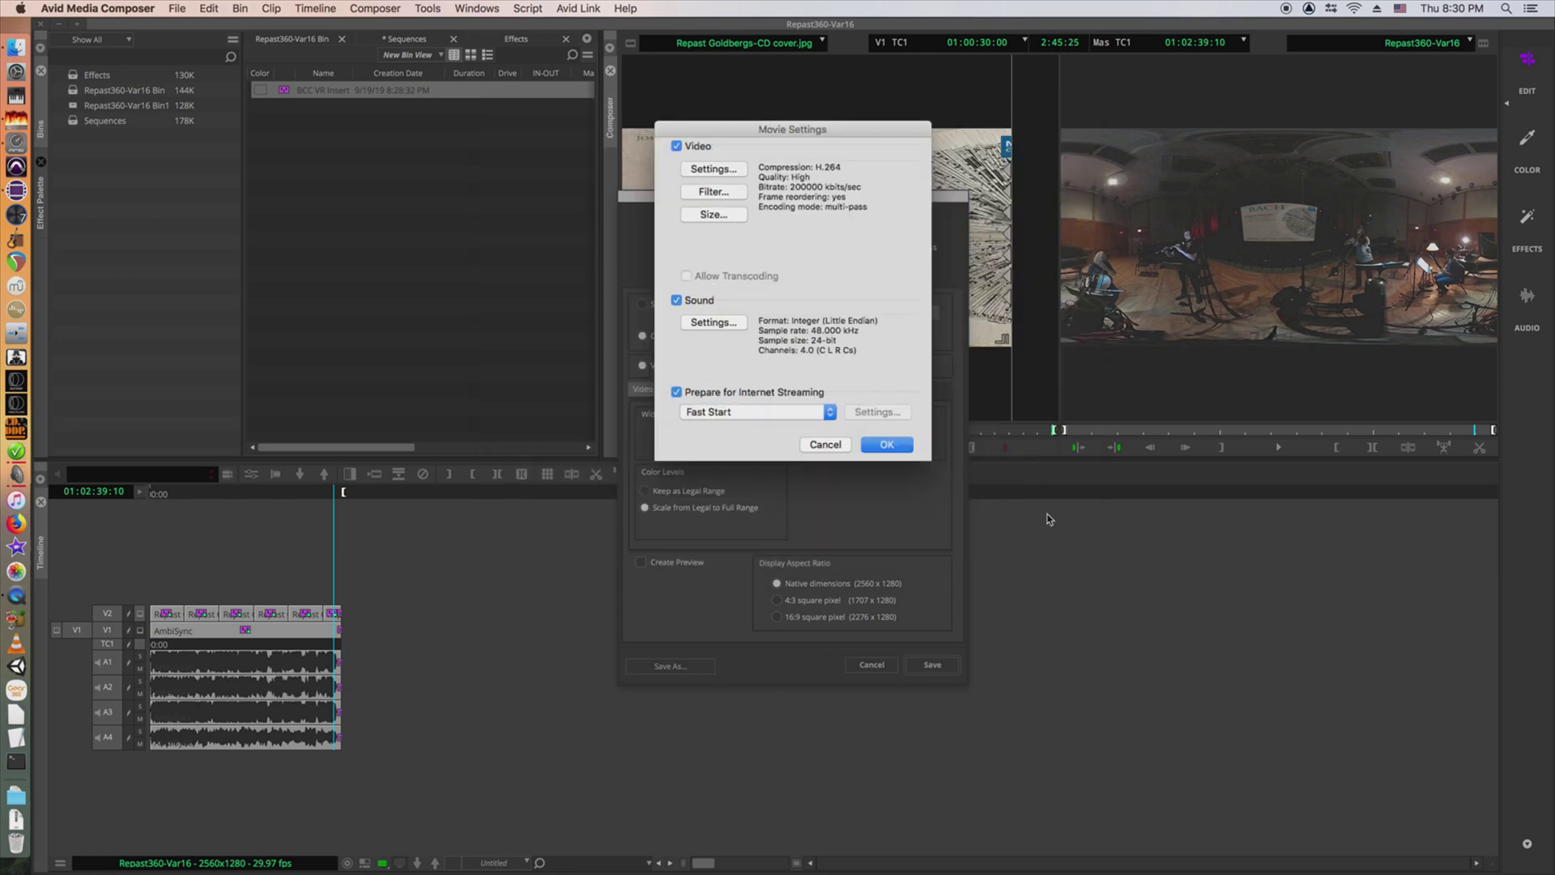
left_click(707, 323)
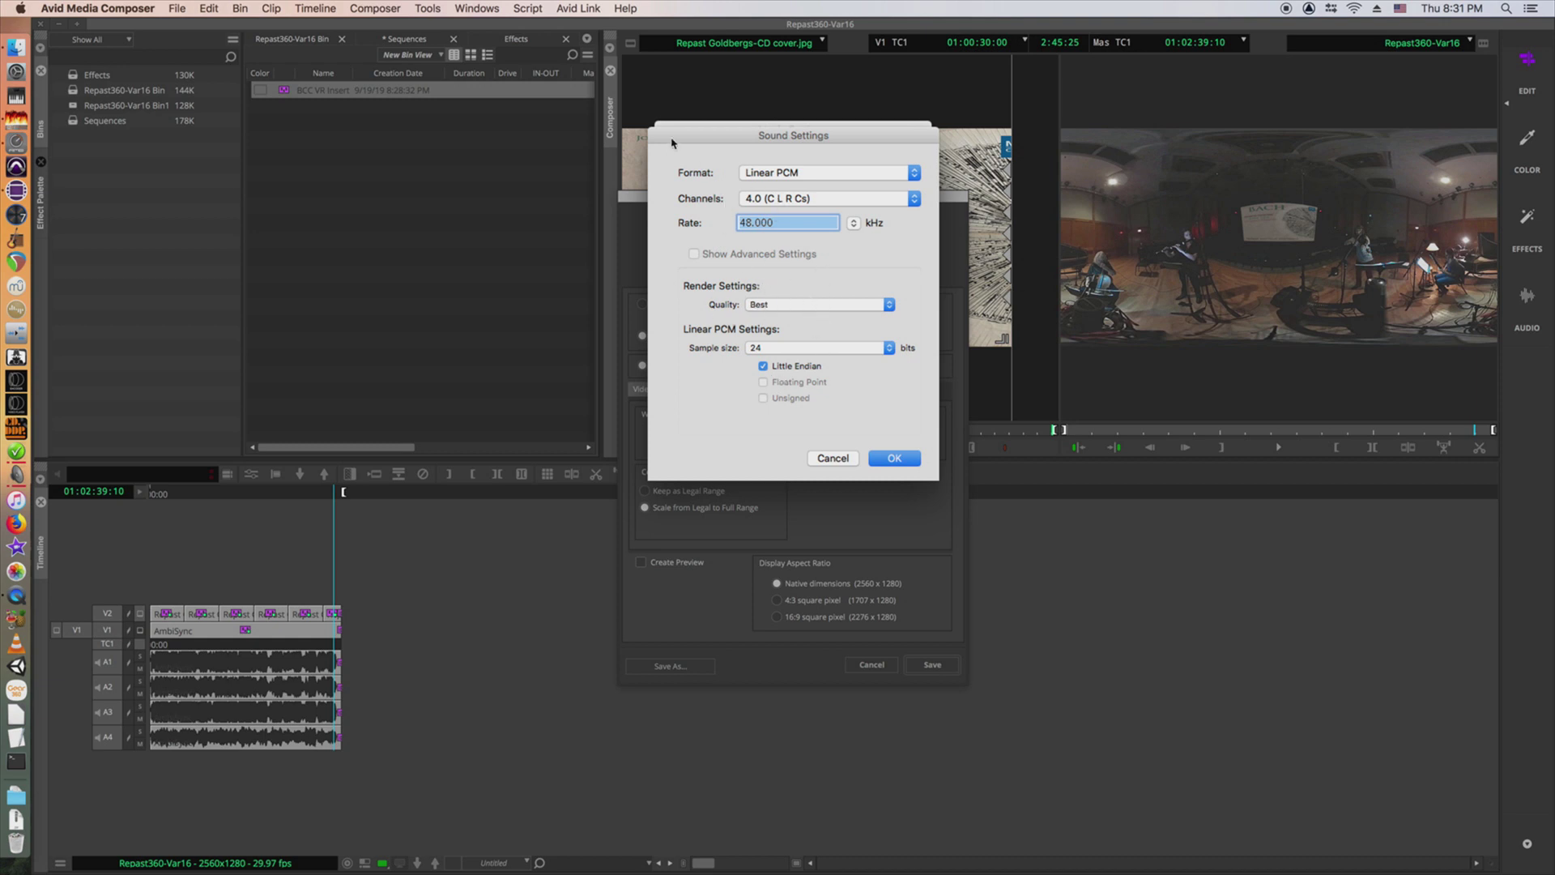
left_click(899, 459)
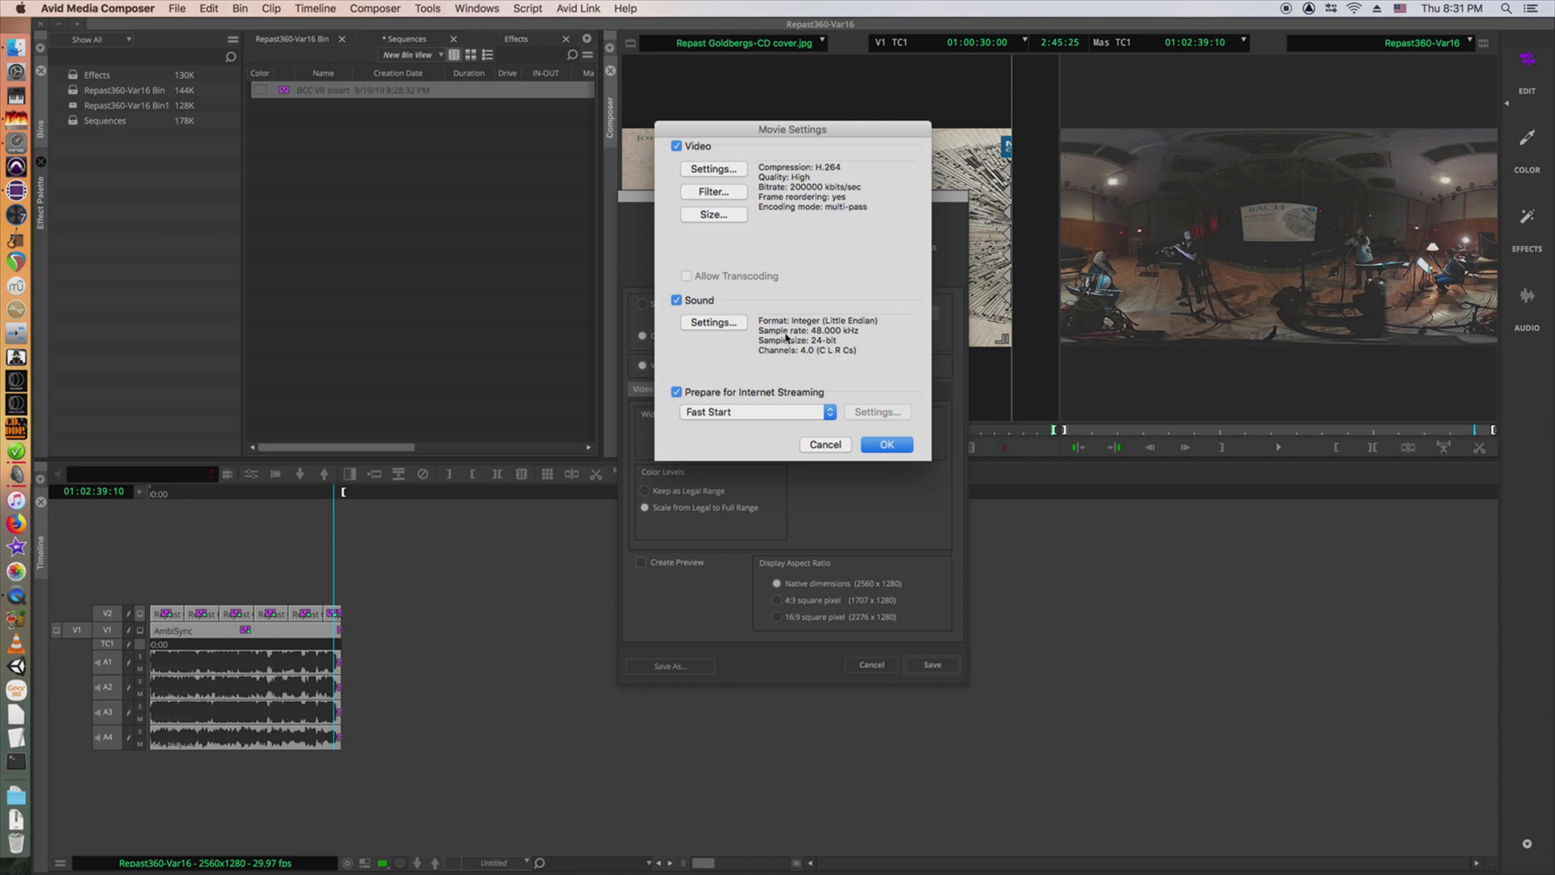
left_click(887, 444)
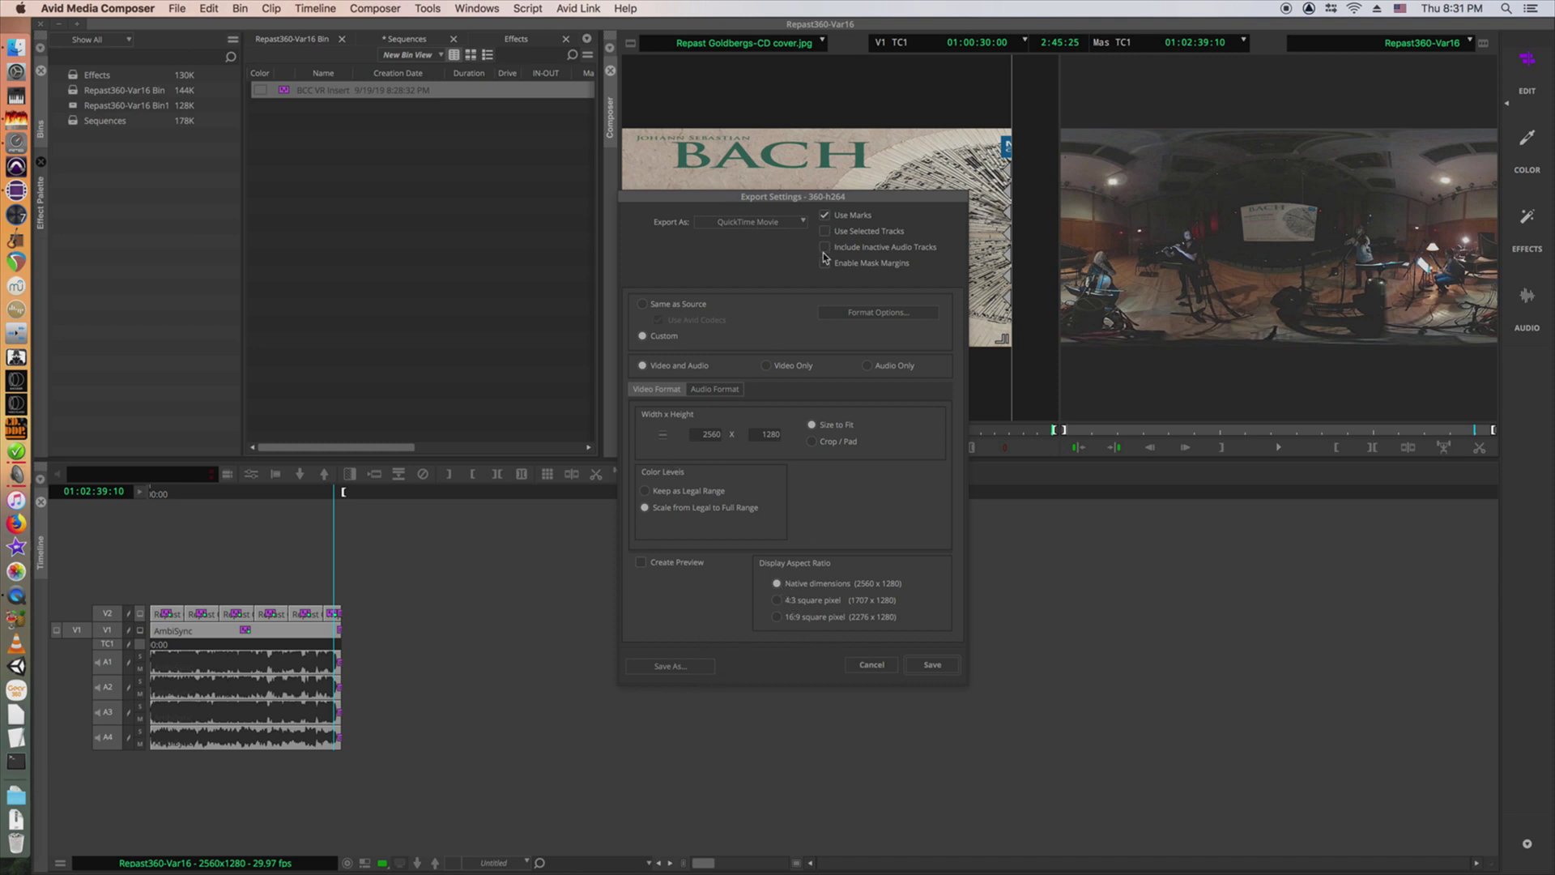
- Keep the export size dimensions at Current in the movie's format options and accept the movie settings
left_click(881, 315)
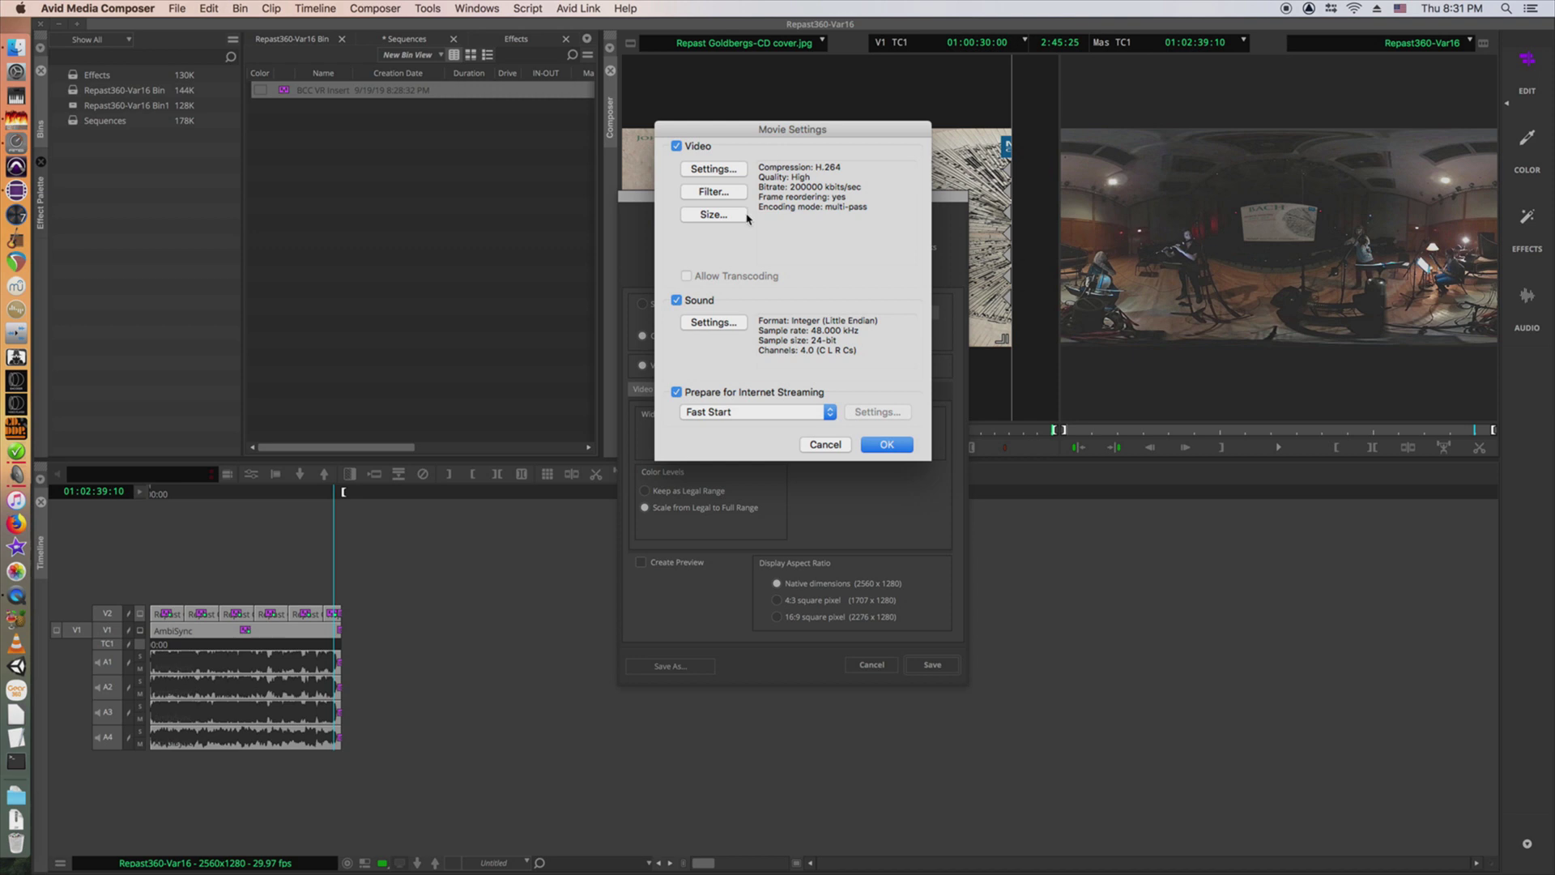
left_click(716, 215)
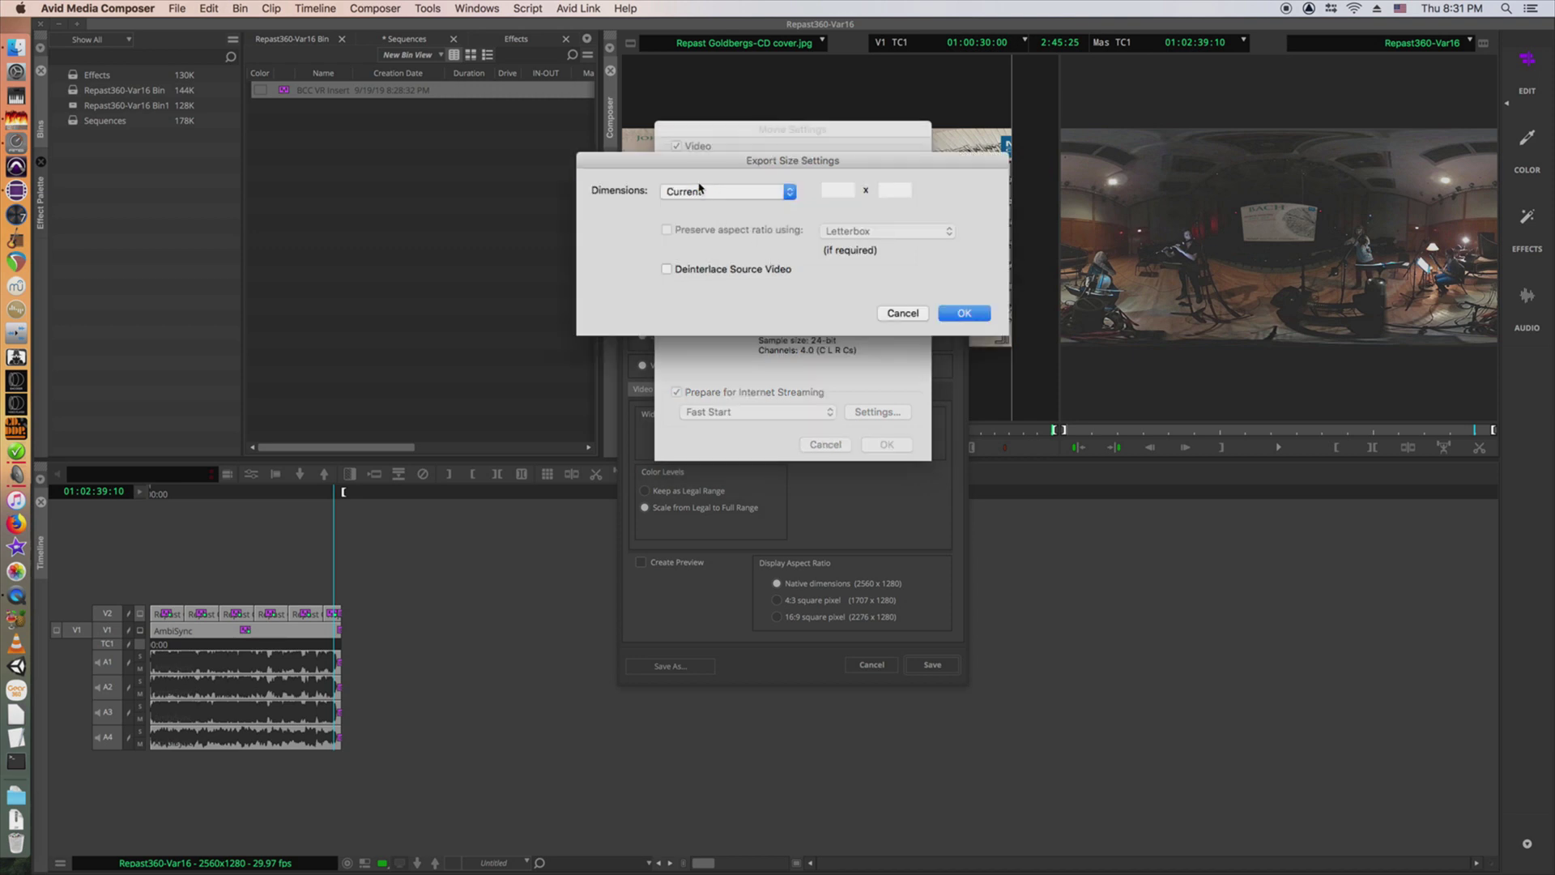
left_click(792, 193)
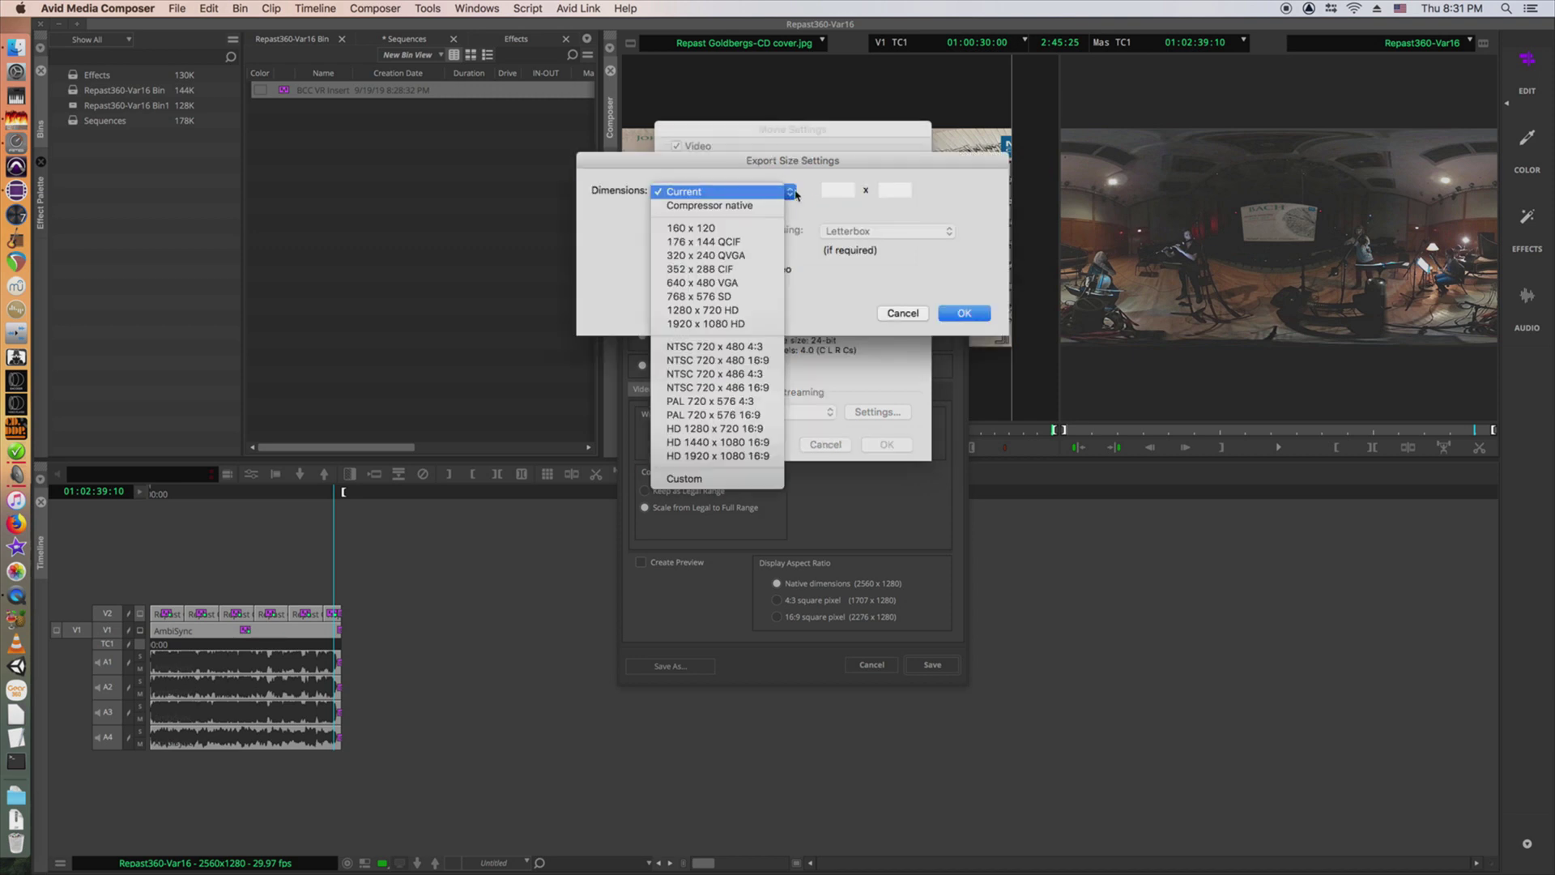
left_click(756, 193)
left_click(954, 320)
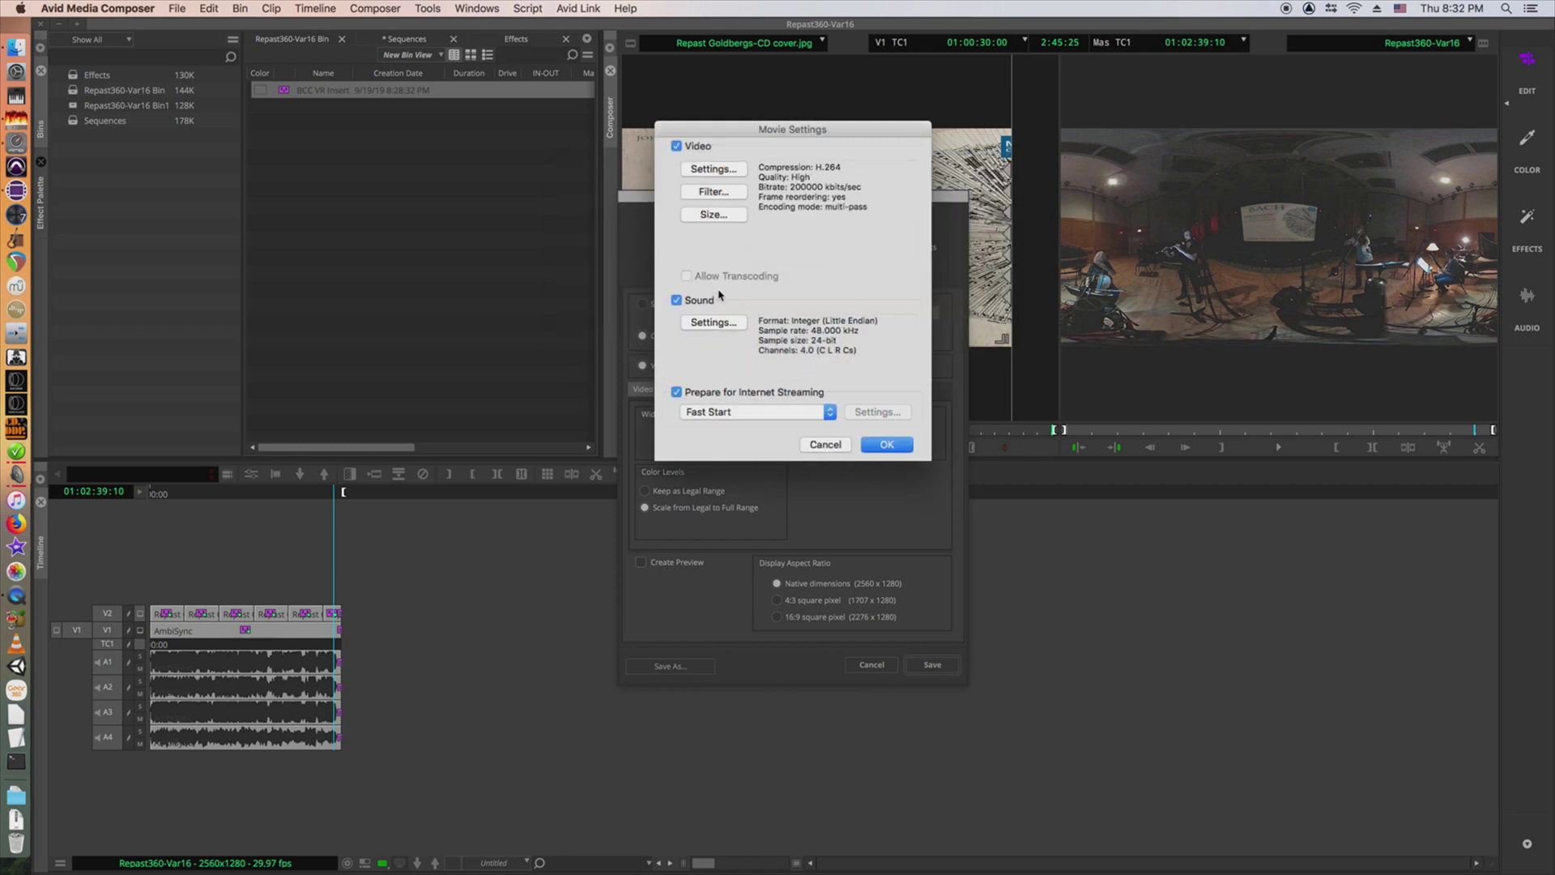
left_click(887, 445)
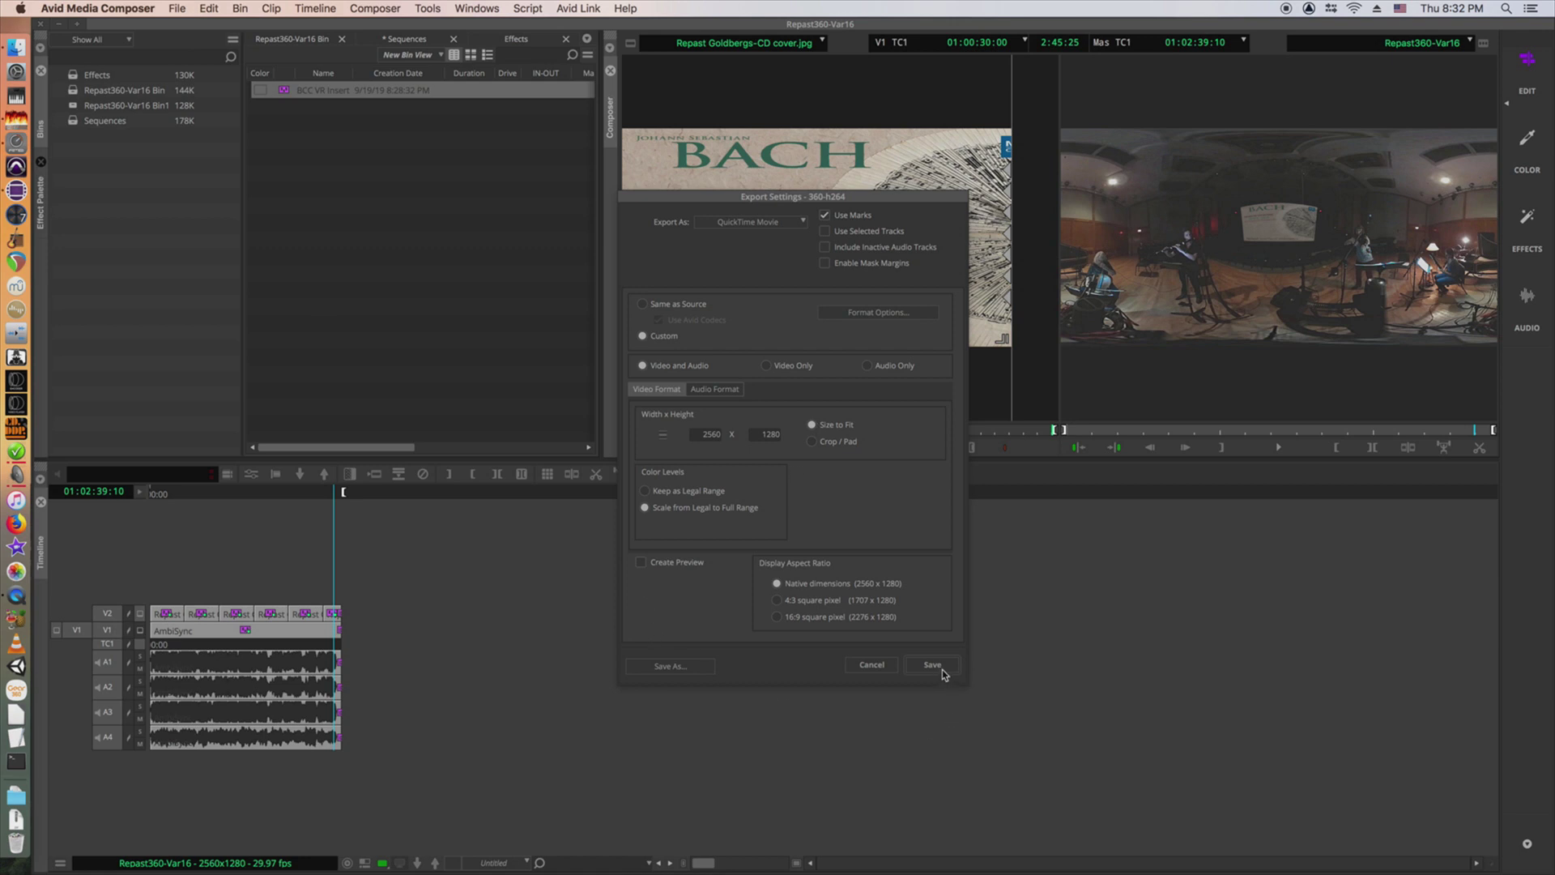
left_click(669, 666)
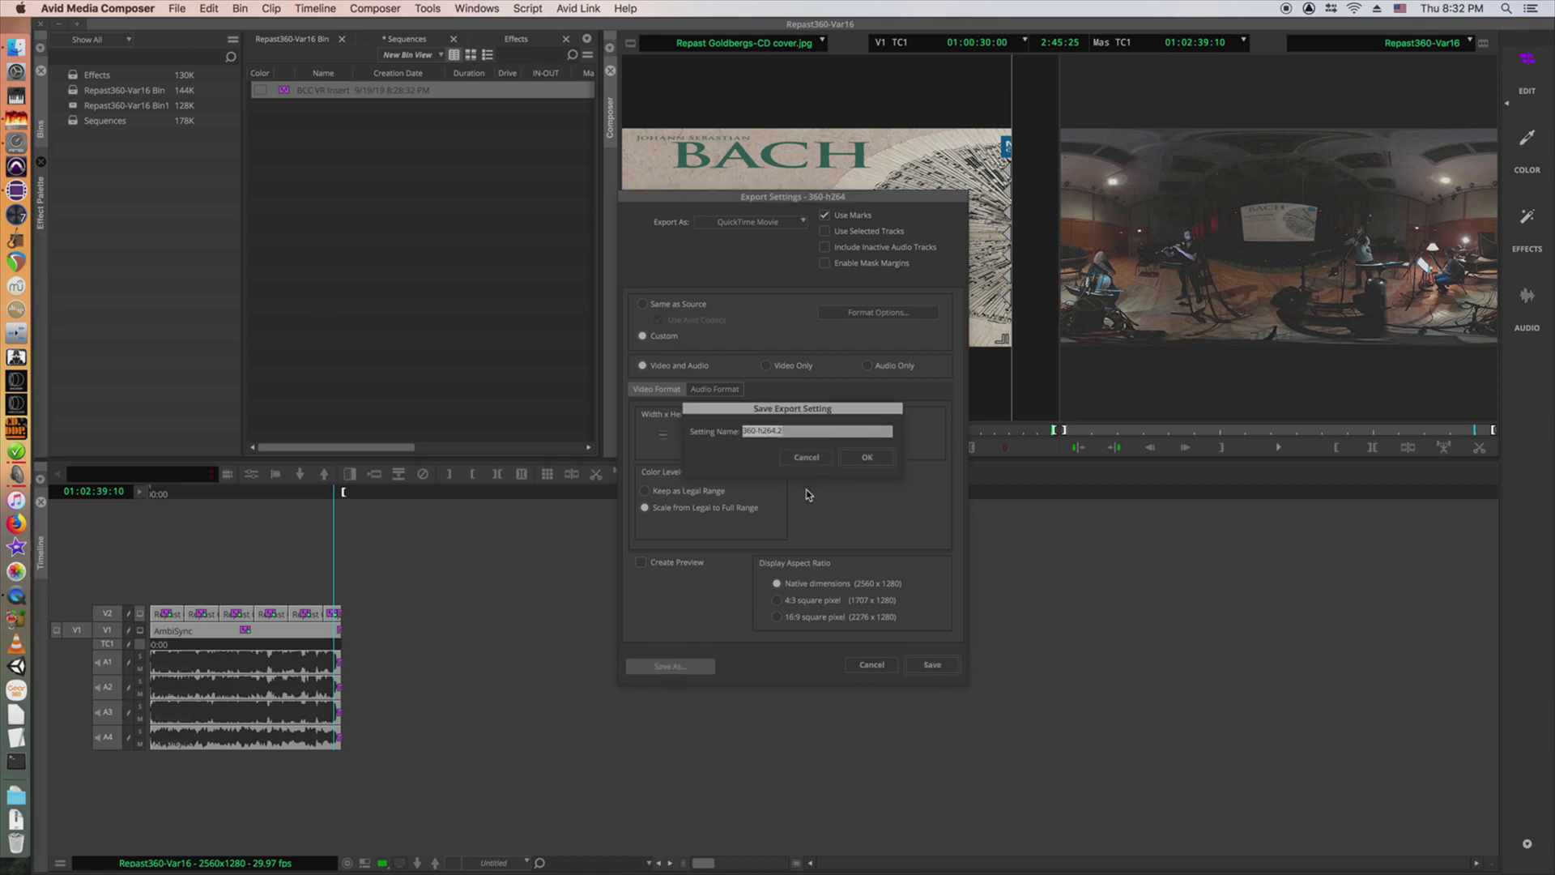
left_click(800, 431)
left_click(830, 461)
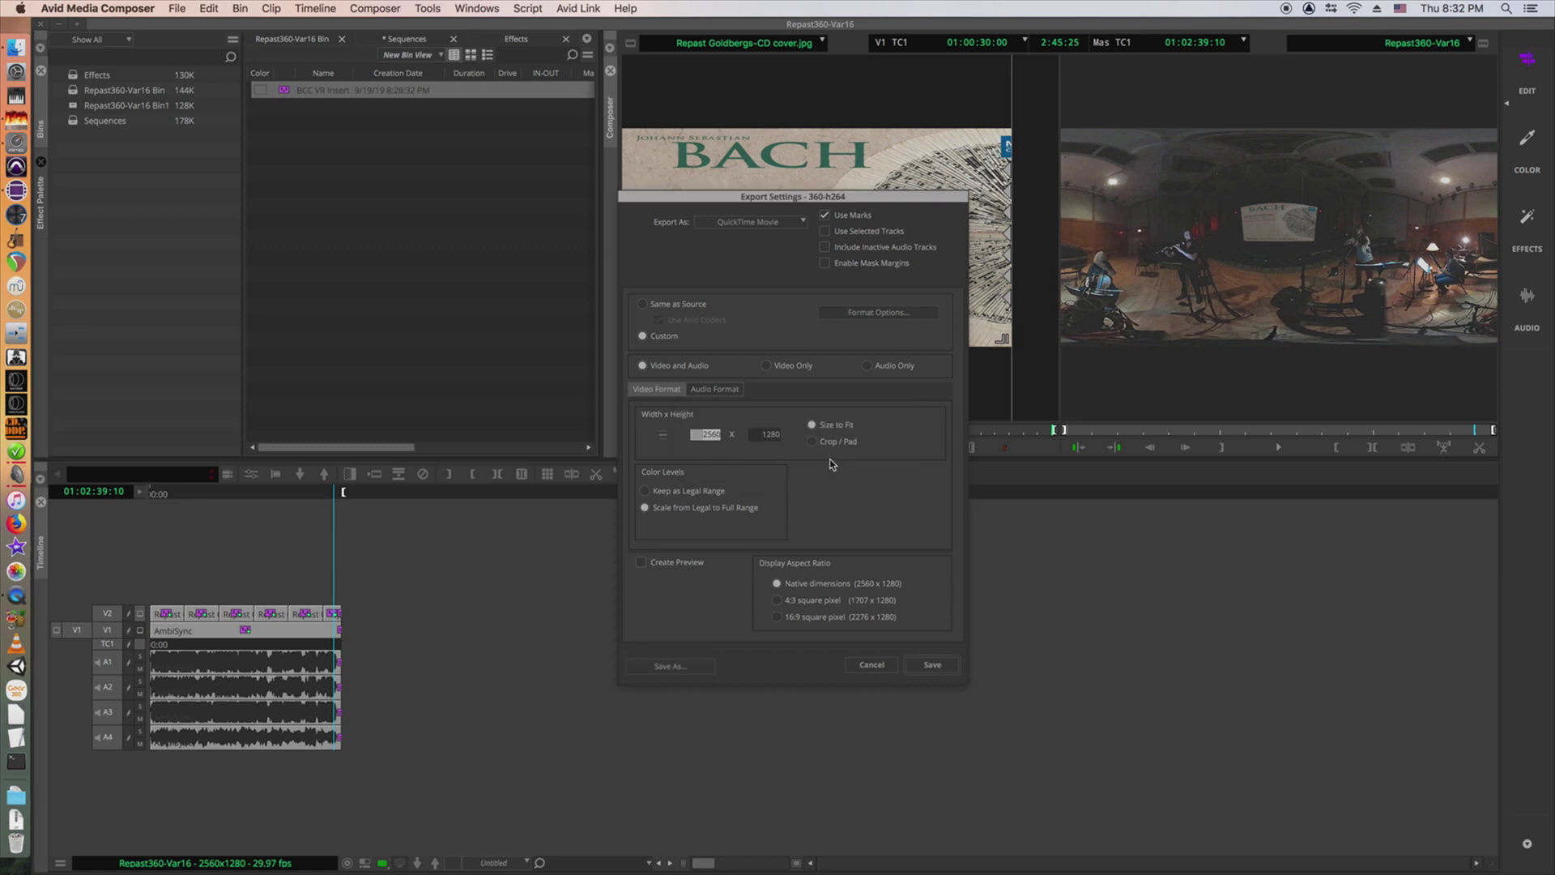
- Save the export settings in the existing 360-h264 setting
left_click(933, 665)
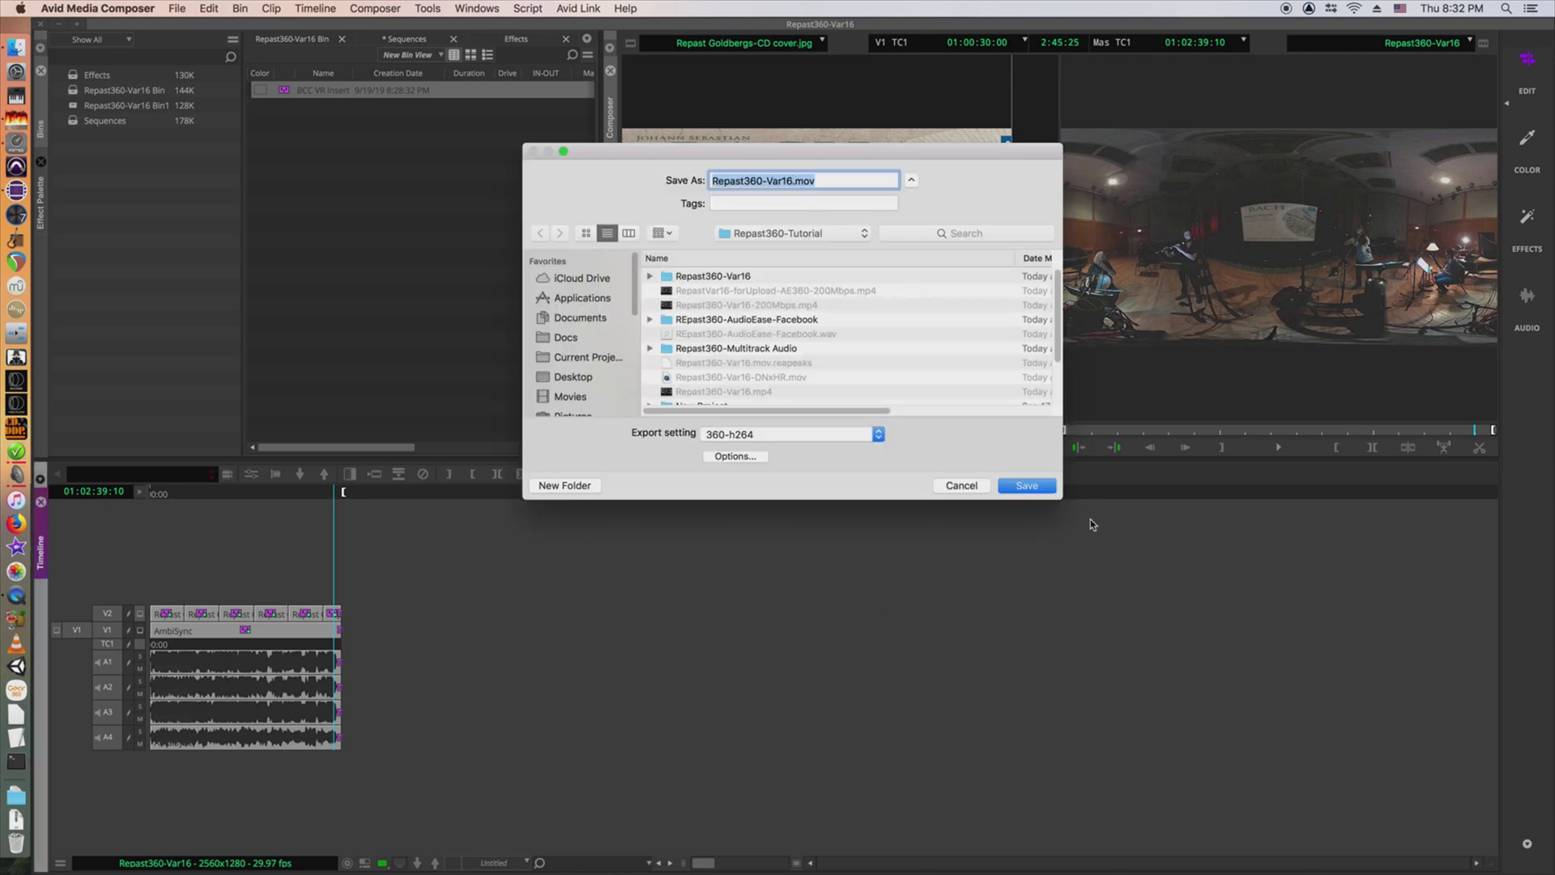
- Export the sequence as Repast360-Var16.mov into the Repast360-Tutorial folder using the 360-h264 setting
left_click(1036, 490)
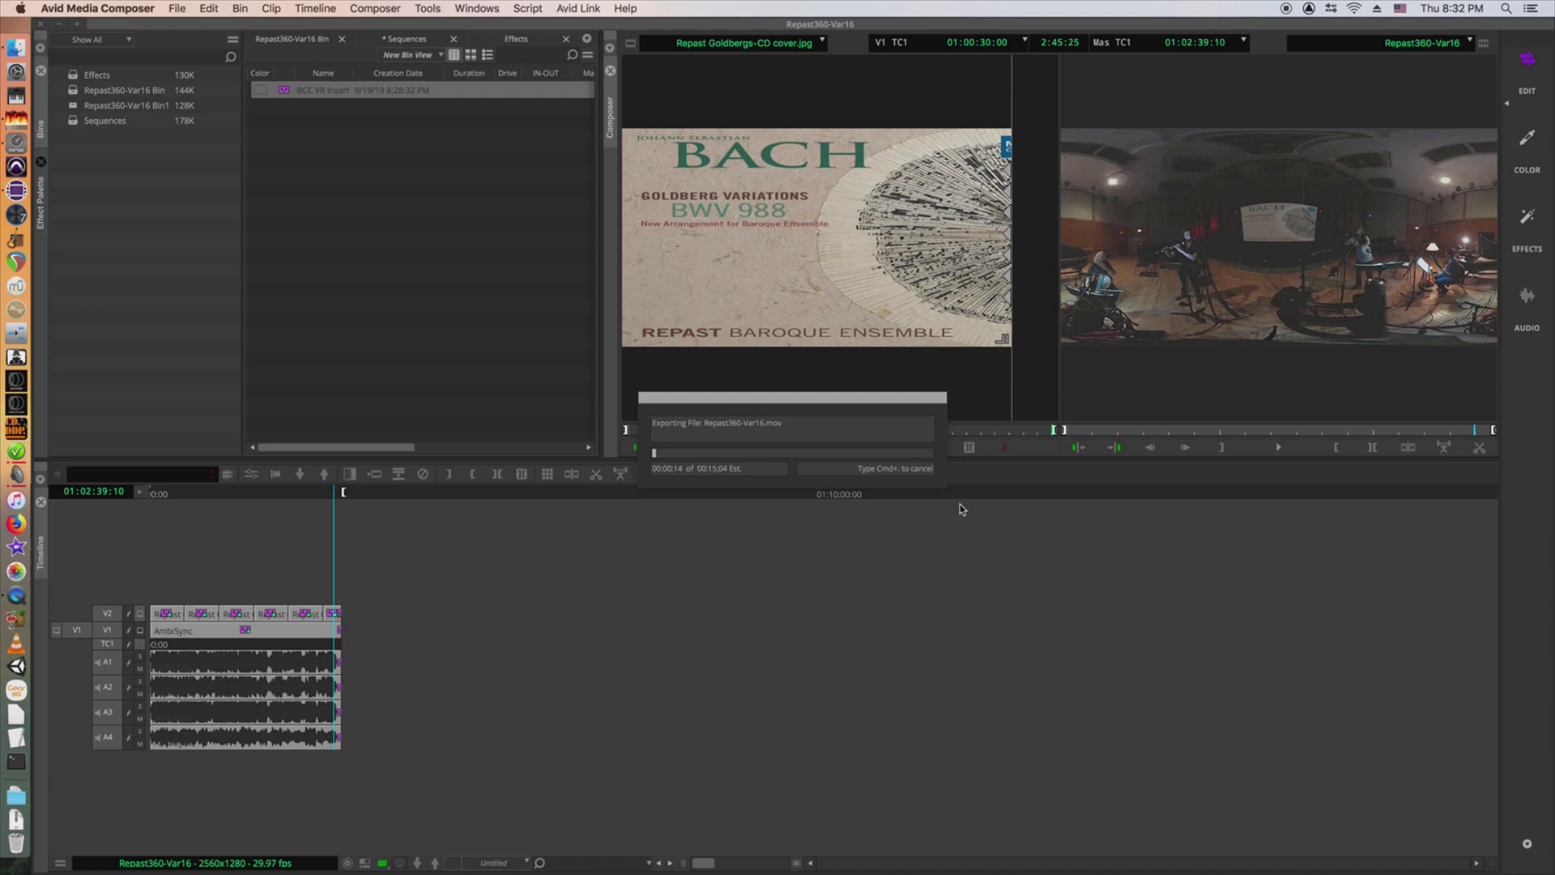
- Start another export of the sequence to a file, choose the DNxHR-2580 export setting and open its options
left_click(204, 7)
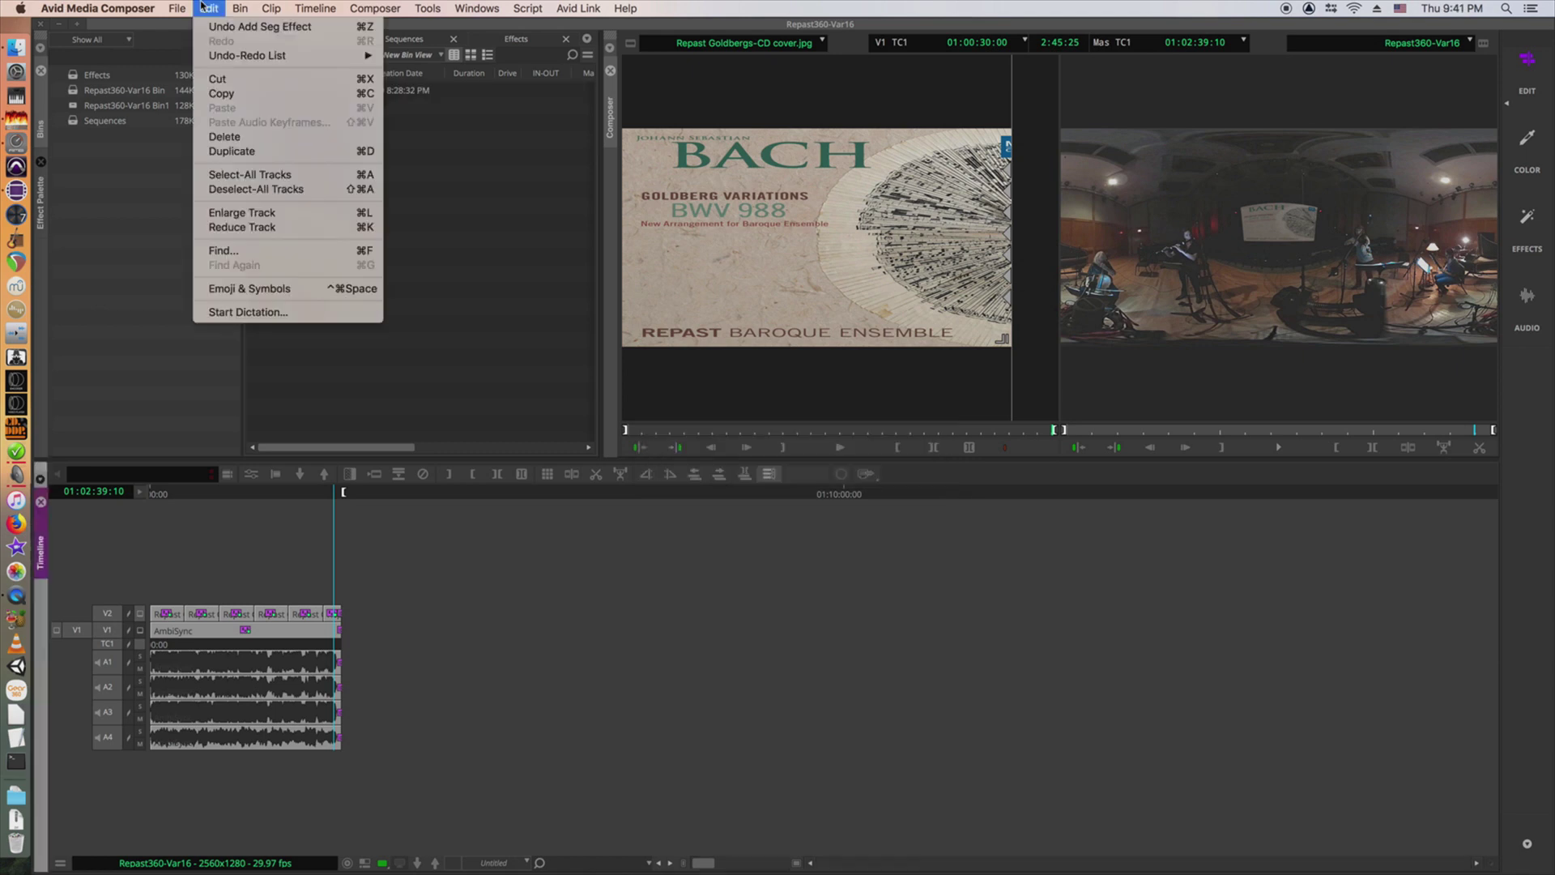
mouse_move(178, 8)
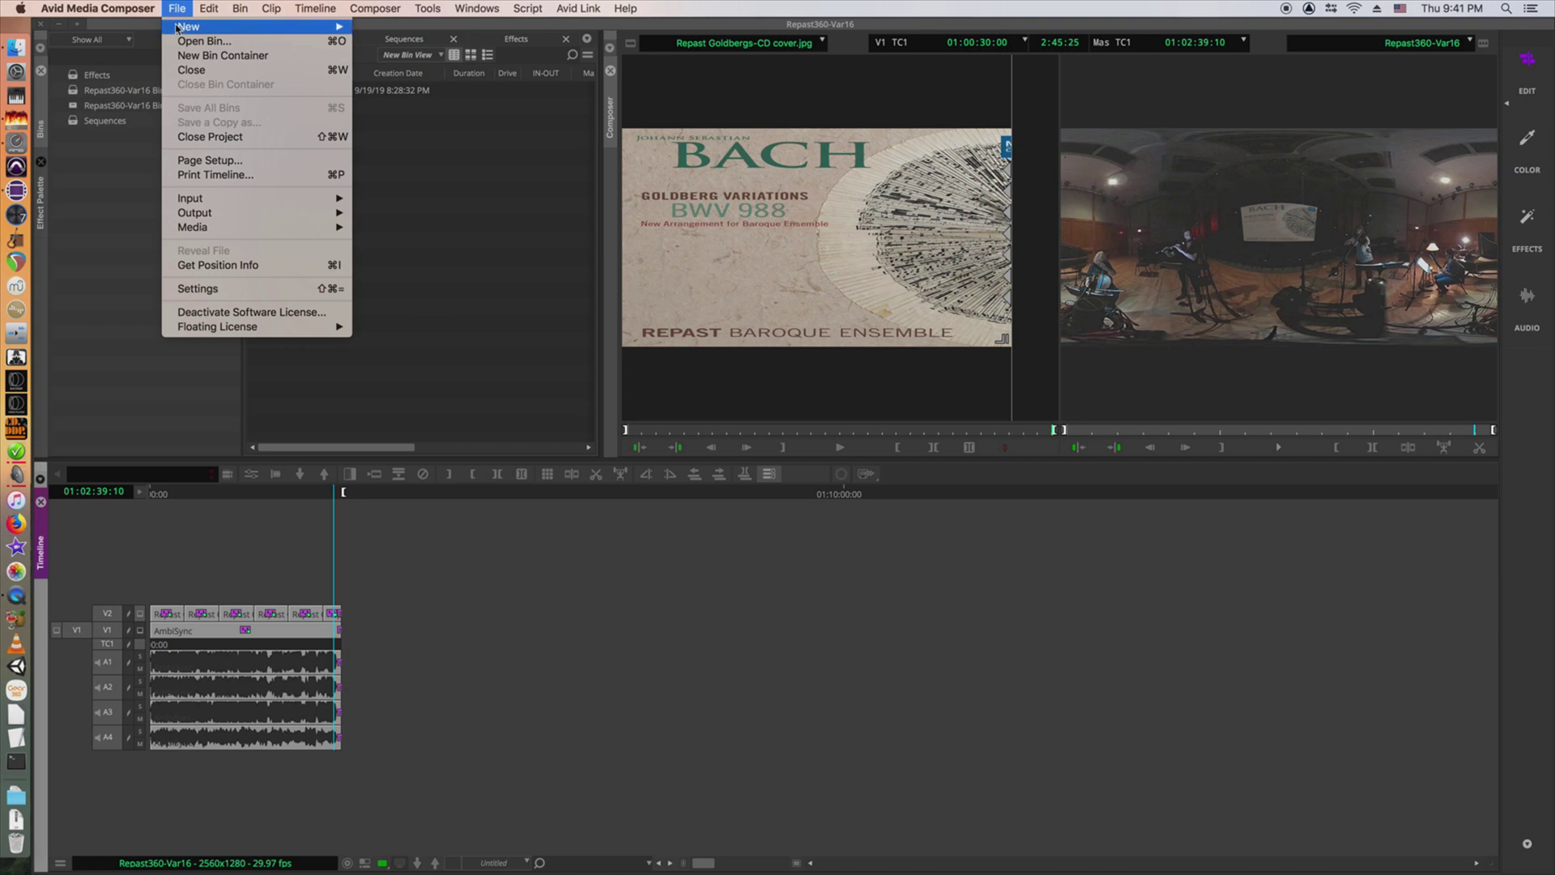
mouse_move(257, 212)
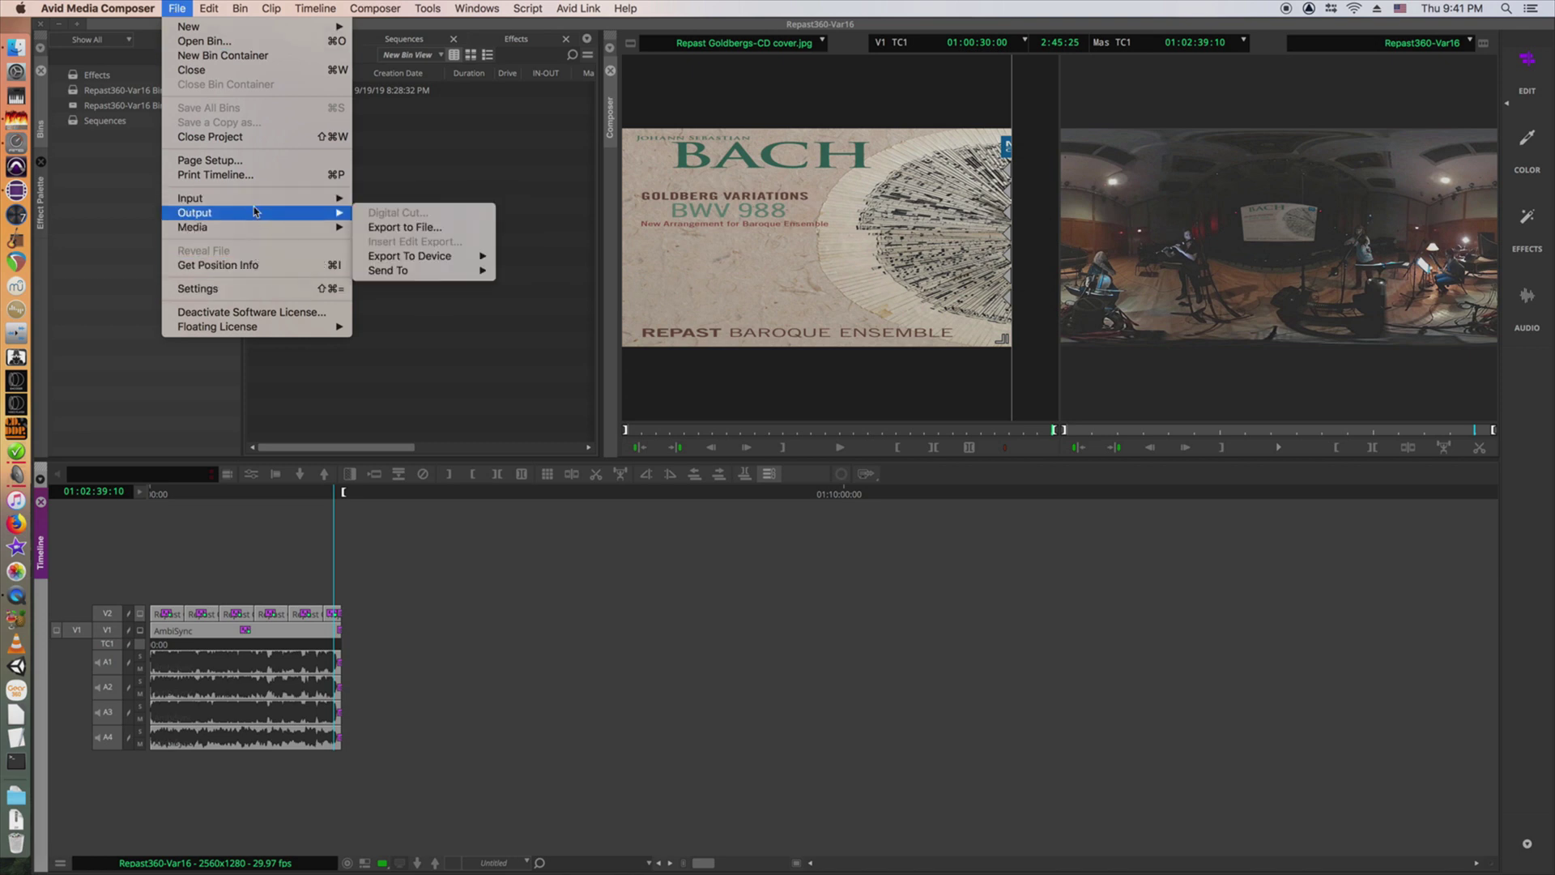
left_click(388, 228)
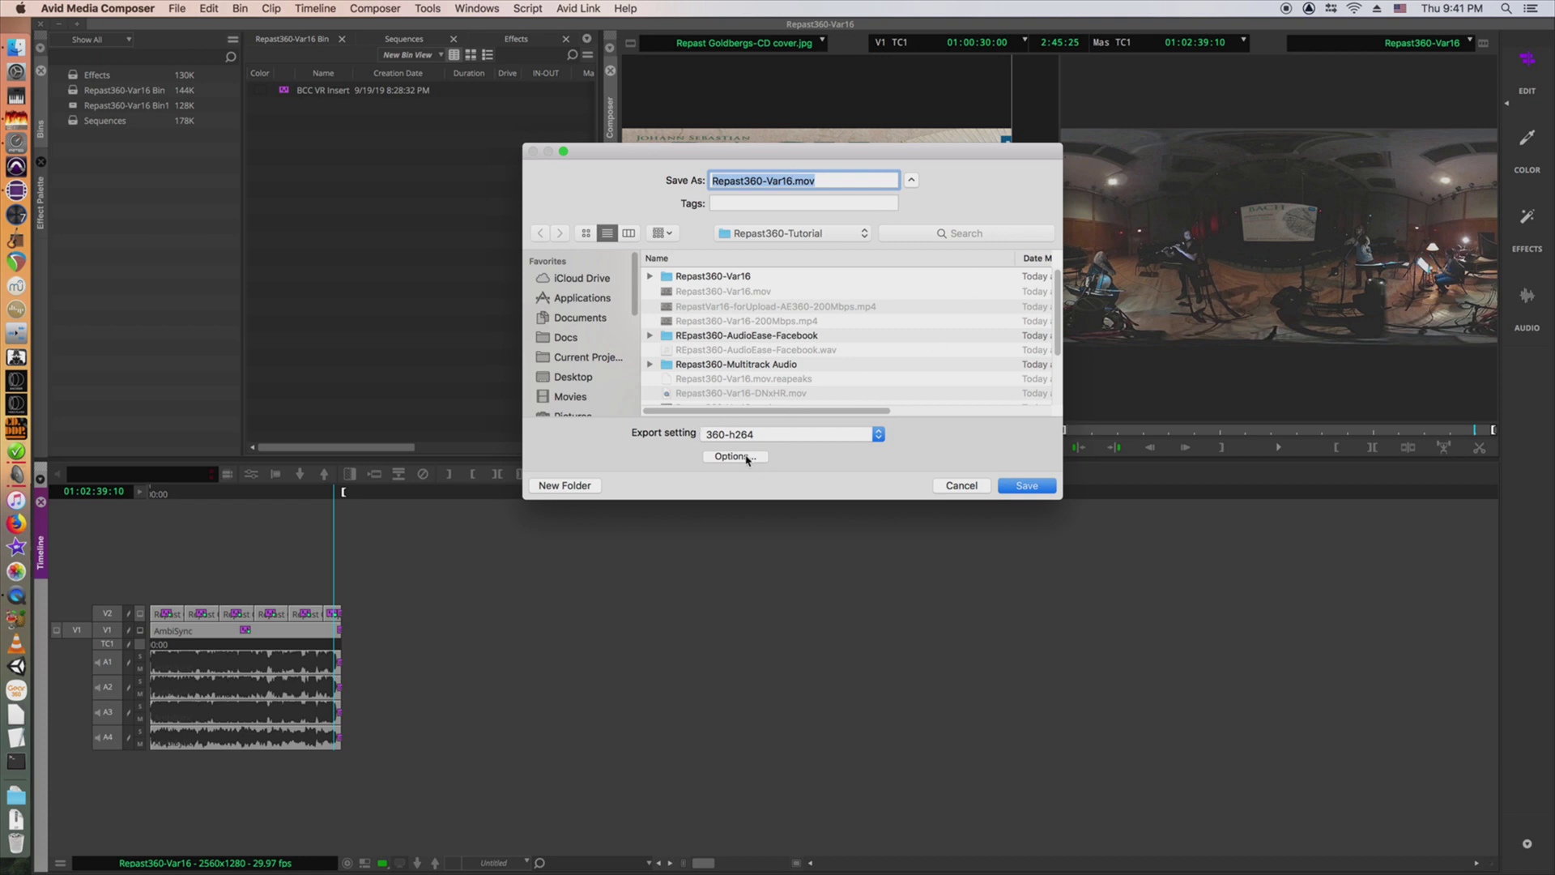
left_click(793, 437)
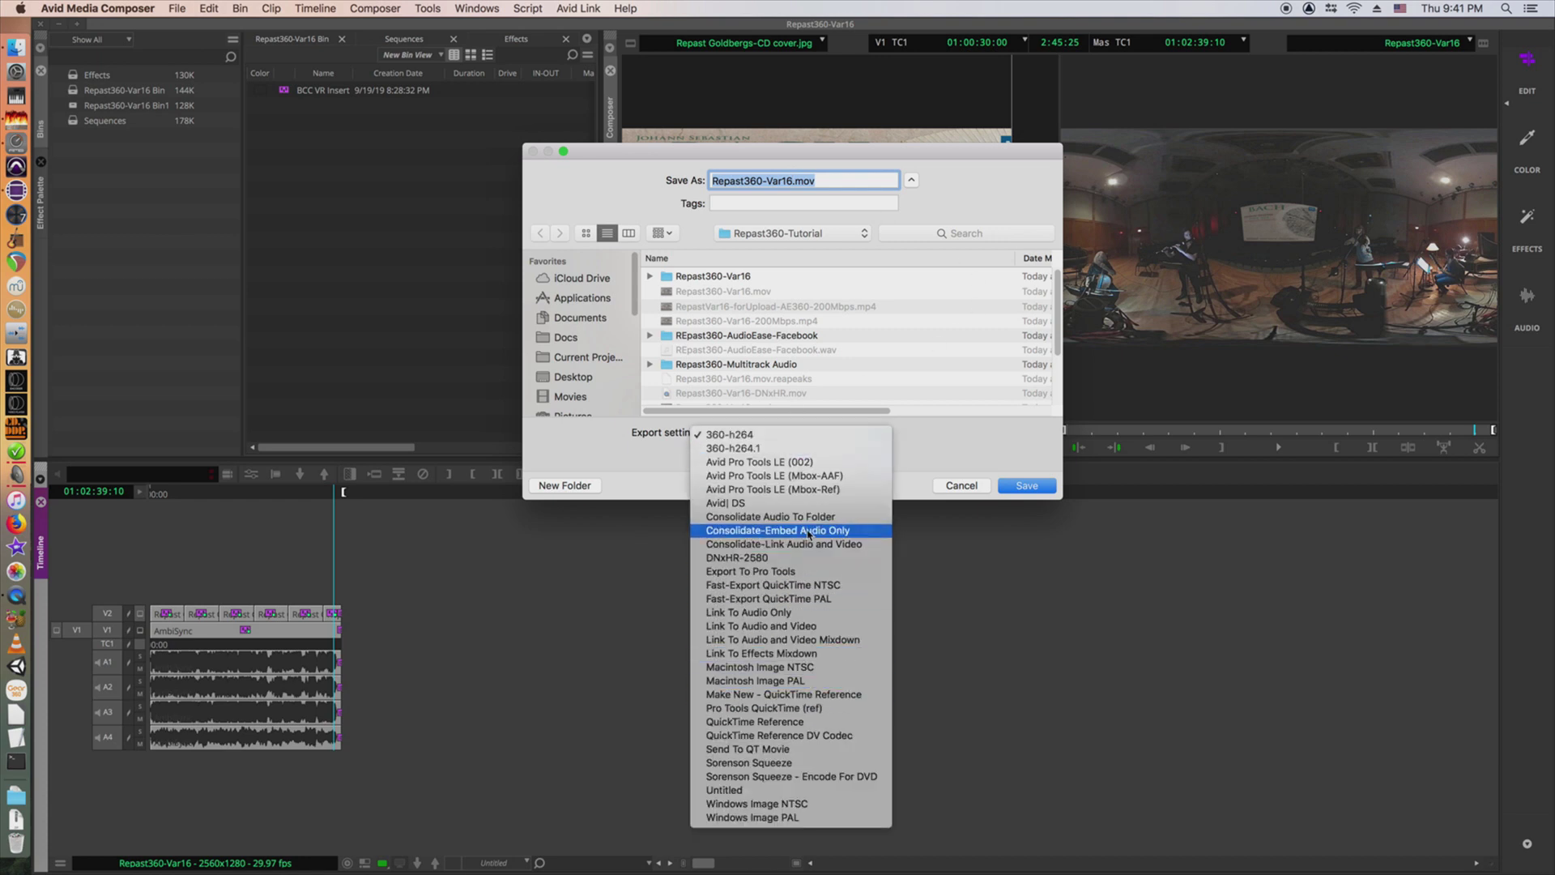
scroll(774, 561, "down", 1)
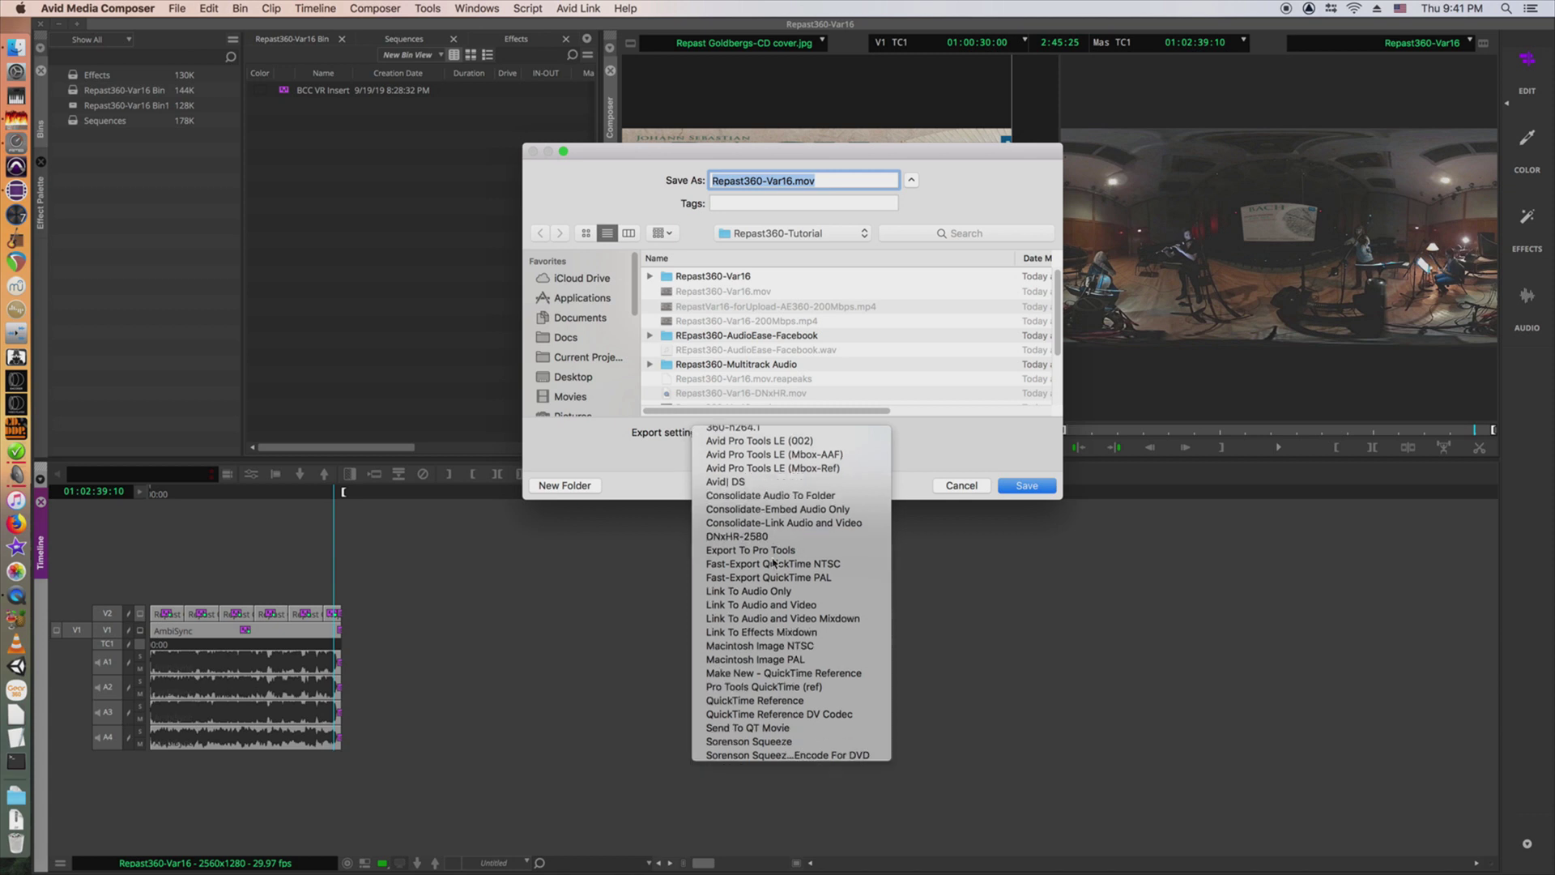
left_click(780, 536)
left_click(736, 456)
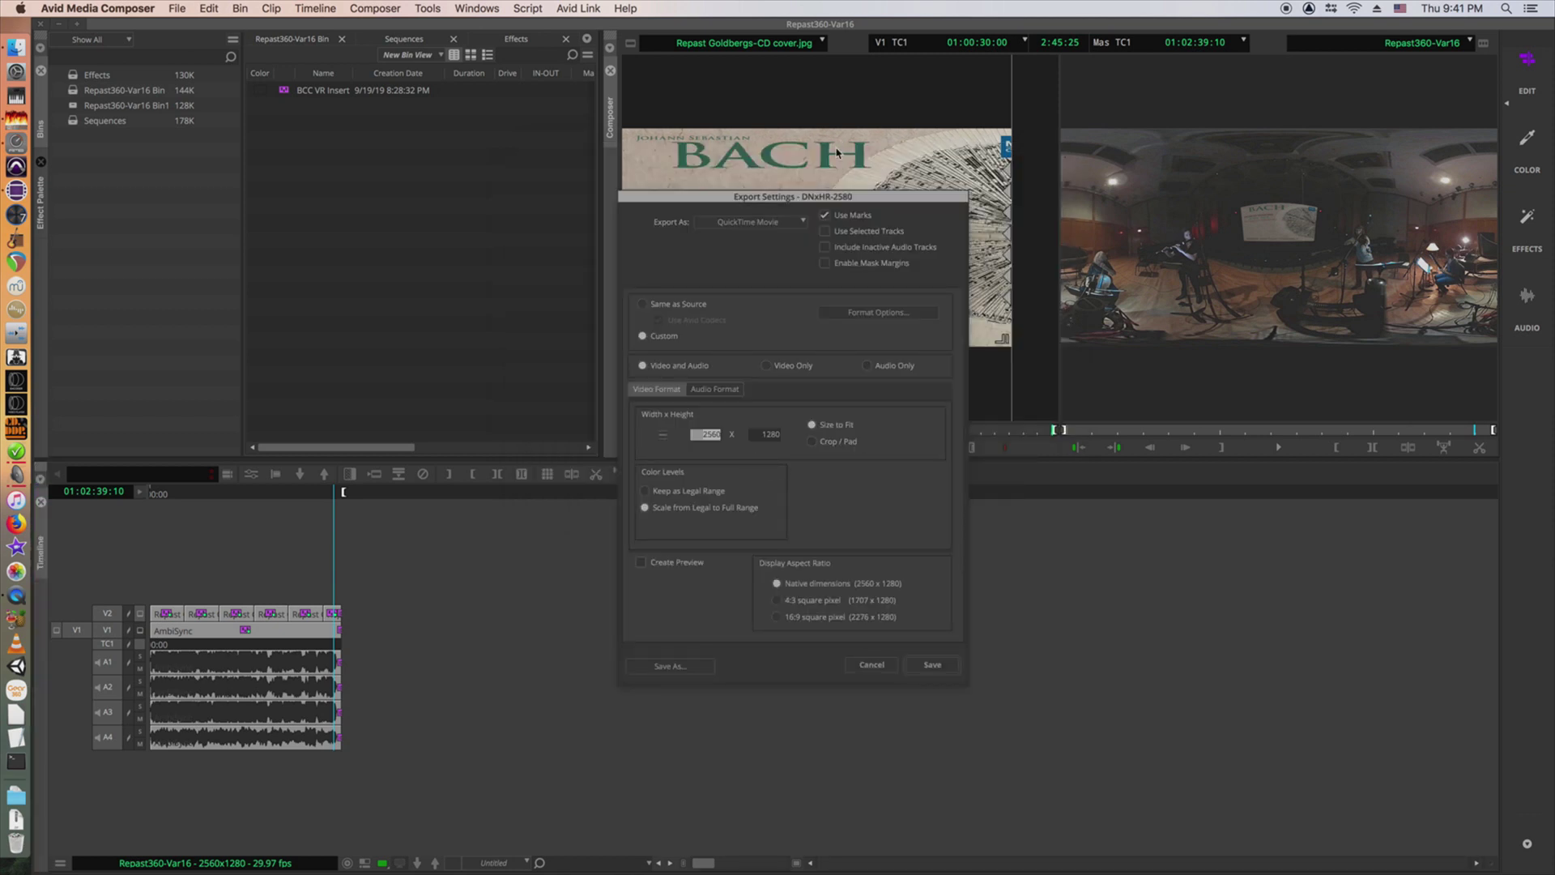
- In the QuickTime format options, keep the Avid DNxHR Codec with 709 color levels, no alpha and DNxHR 4:4:4 resolution
left_click(846, 314)
left_click(729, 171)
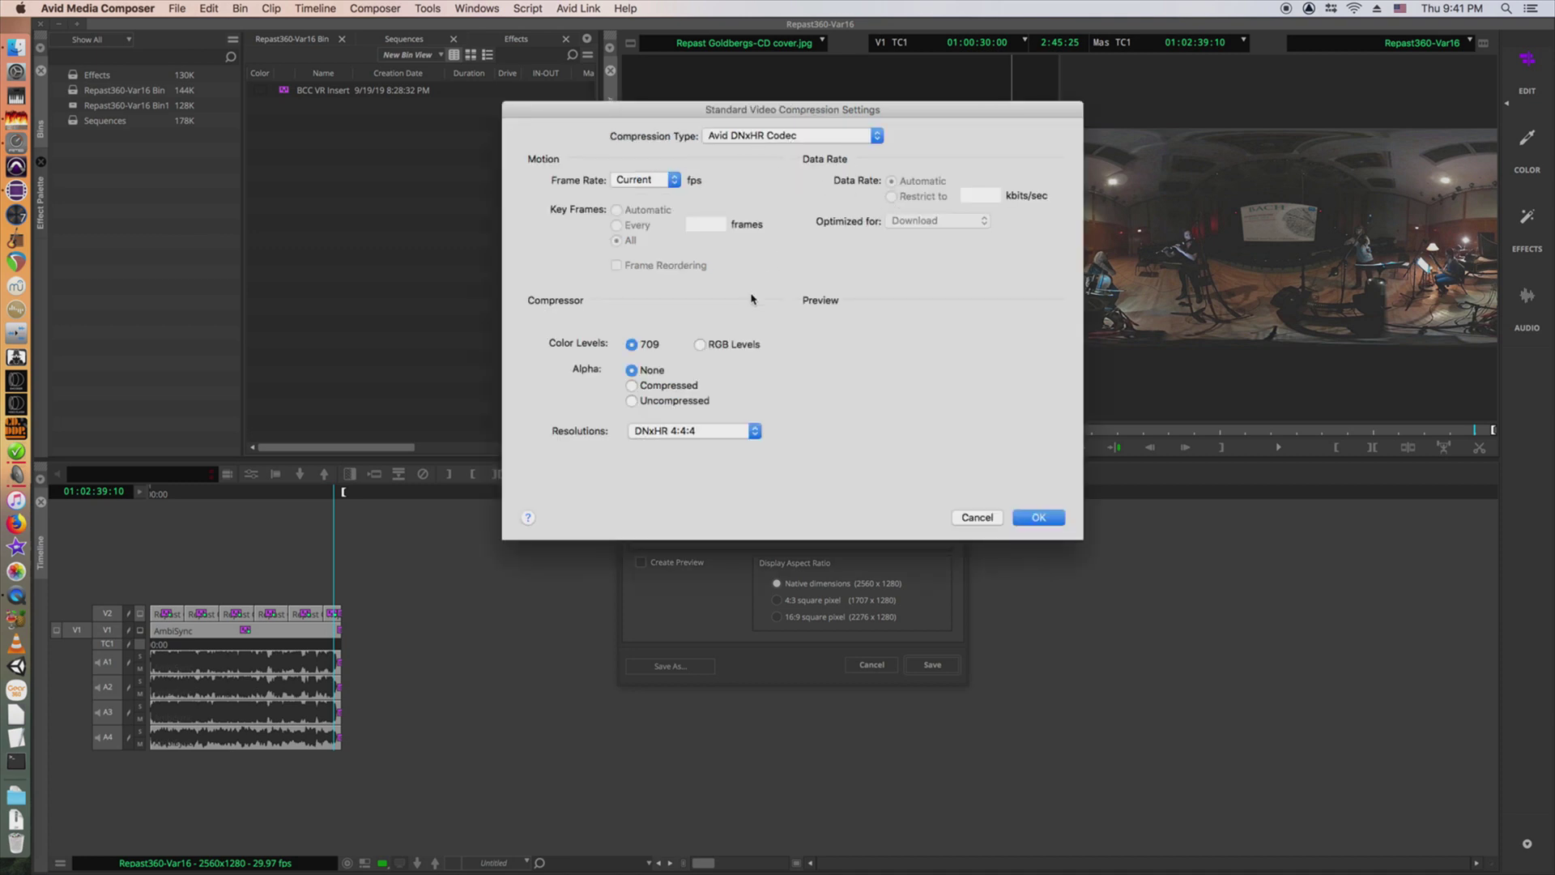
left_click(875, 138)
left_click(855, 143)
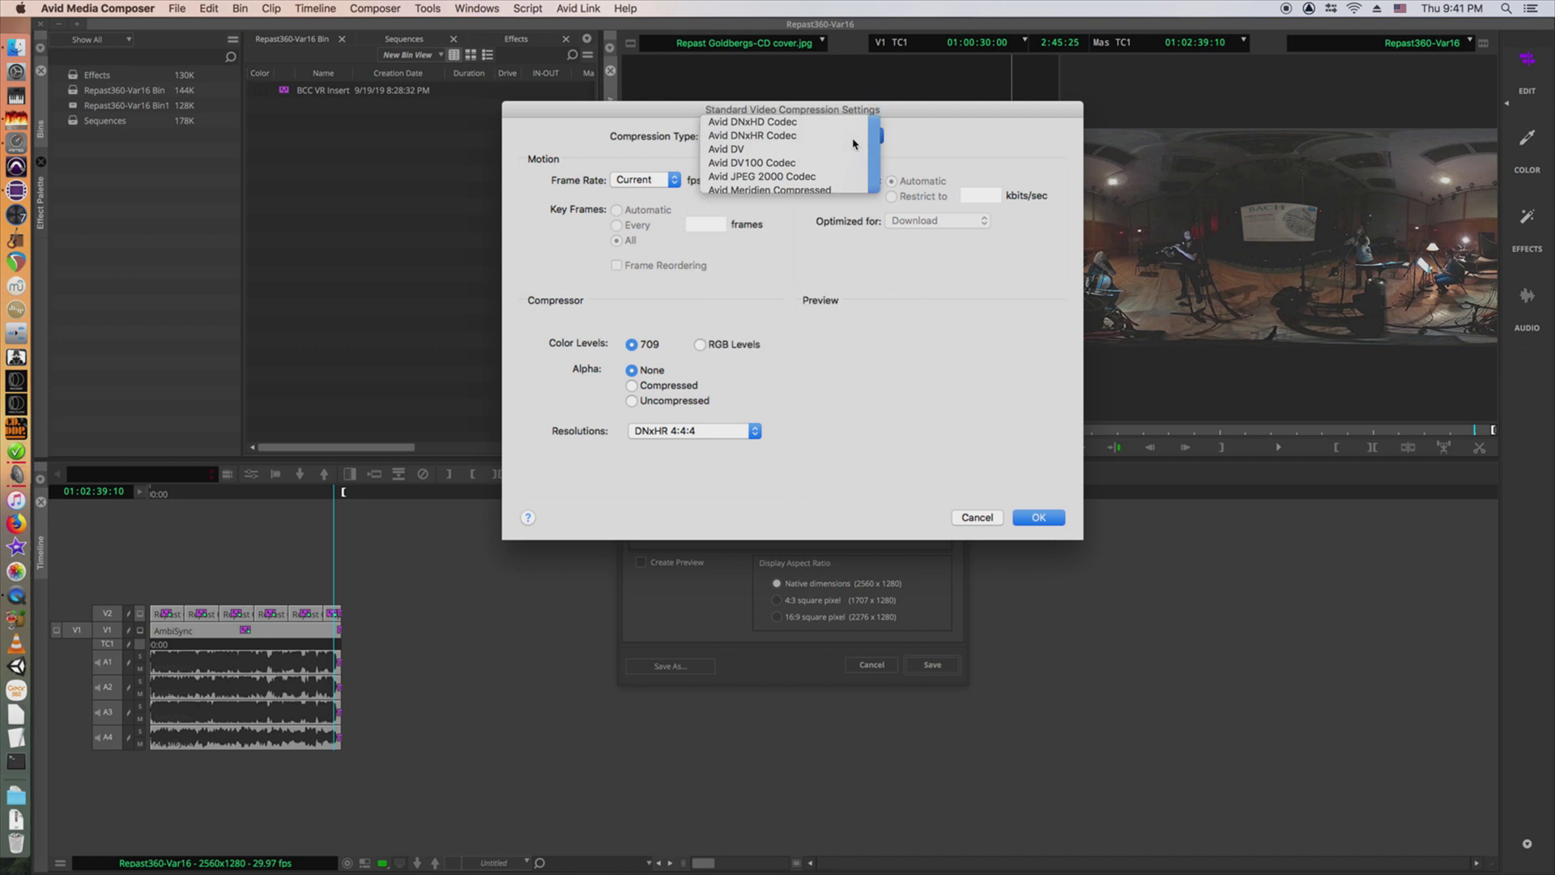
left_click(1040, 518)
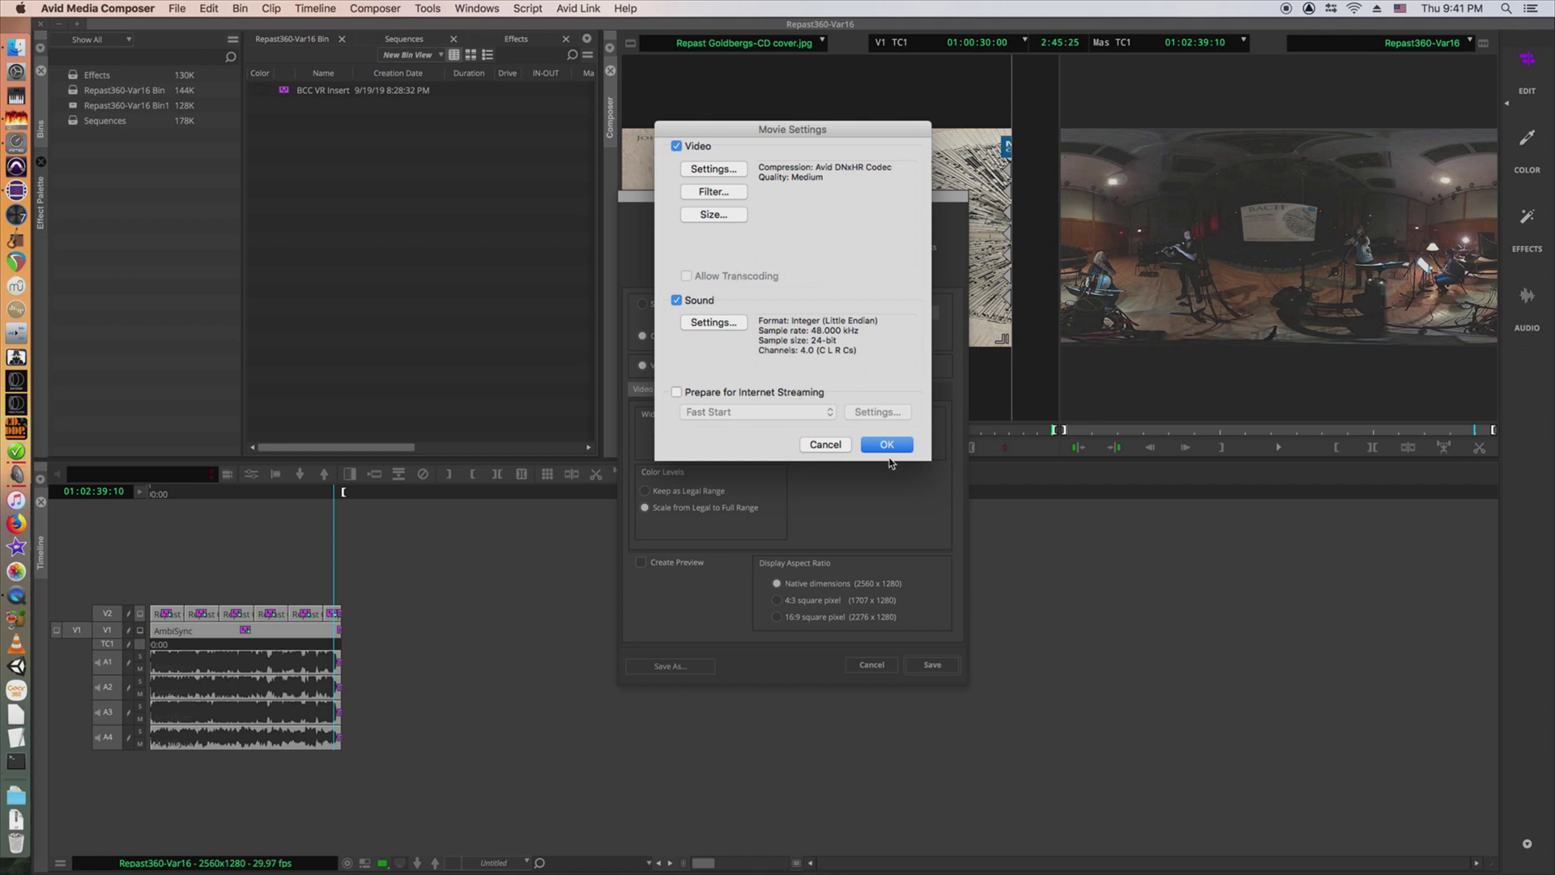
- Keep the export size dimensions at Current, accept the movie settings and save the DNxHR-2580 export setting
left_click(701, 215)
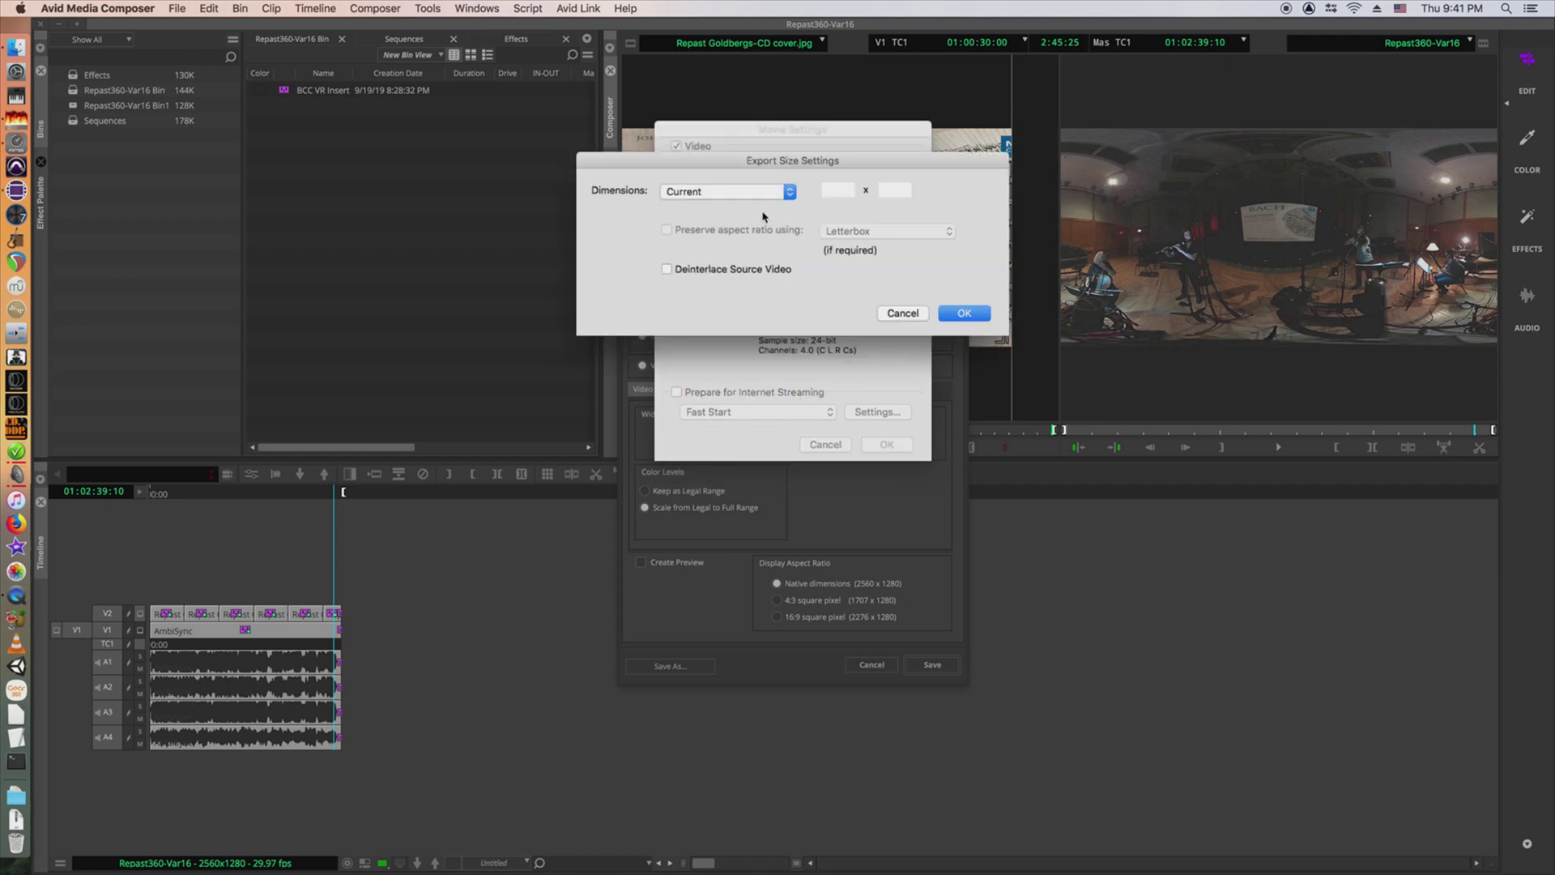
left_click(968, 315)
left_click(898, 441)
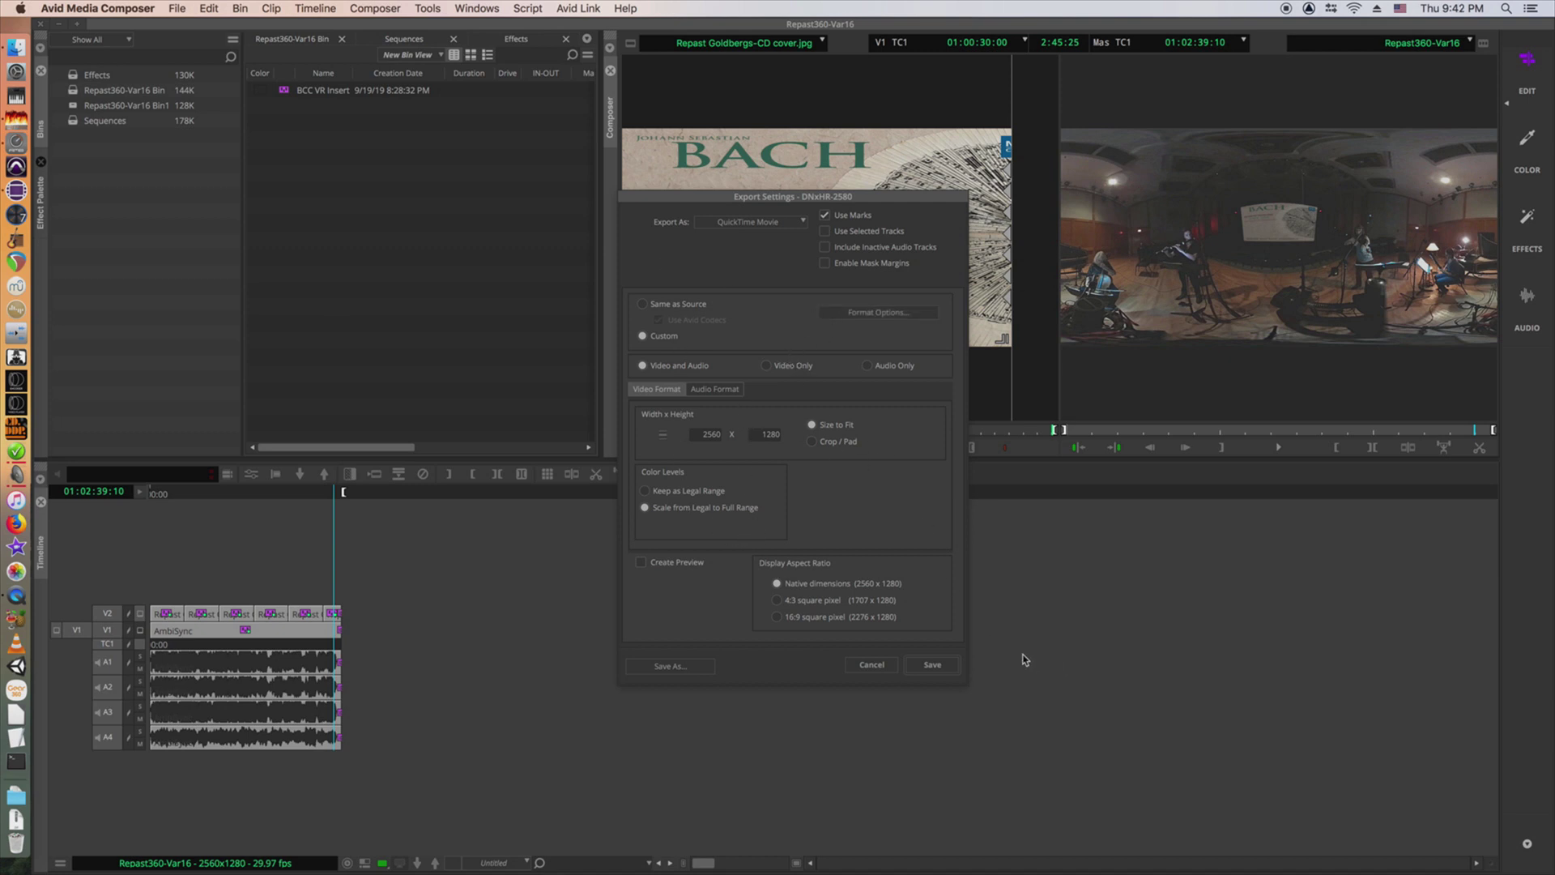
left_click(933, 665)
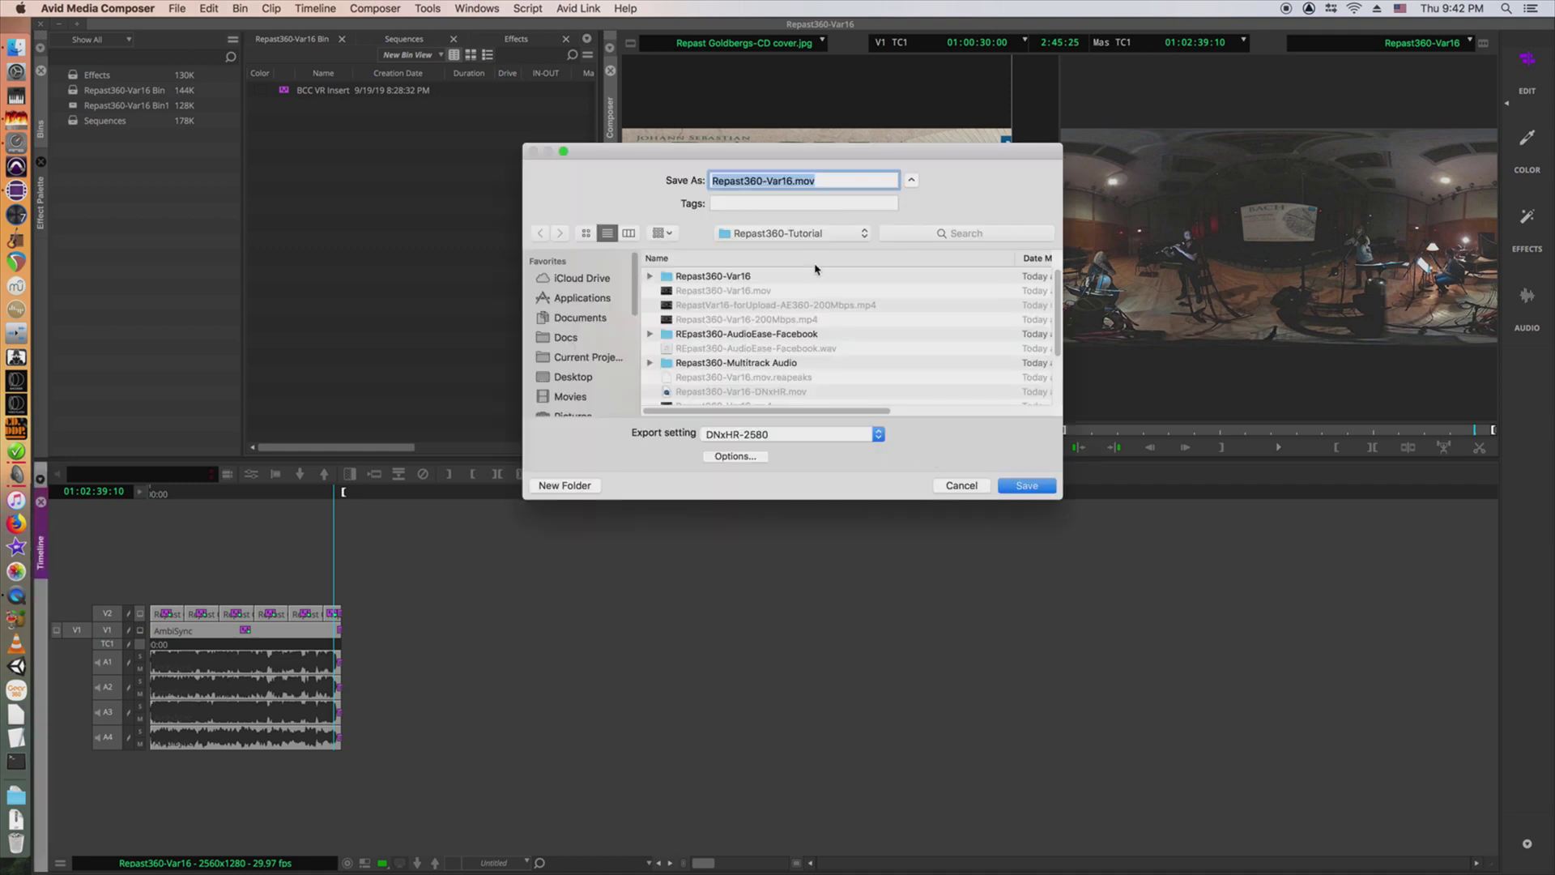
- Export the movie as Repast360-Var16-DNxHR.mov, replacing the existing file of that name in the Repast360-Tutorial folder
left_click(793, 180)
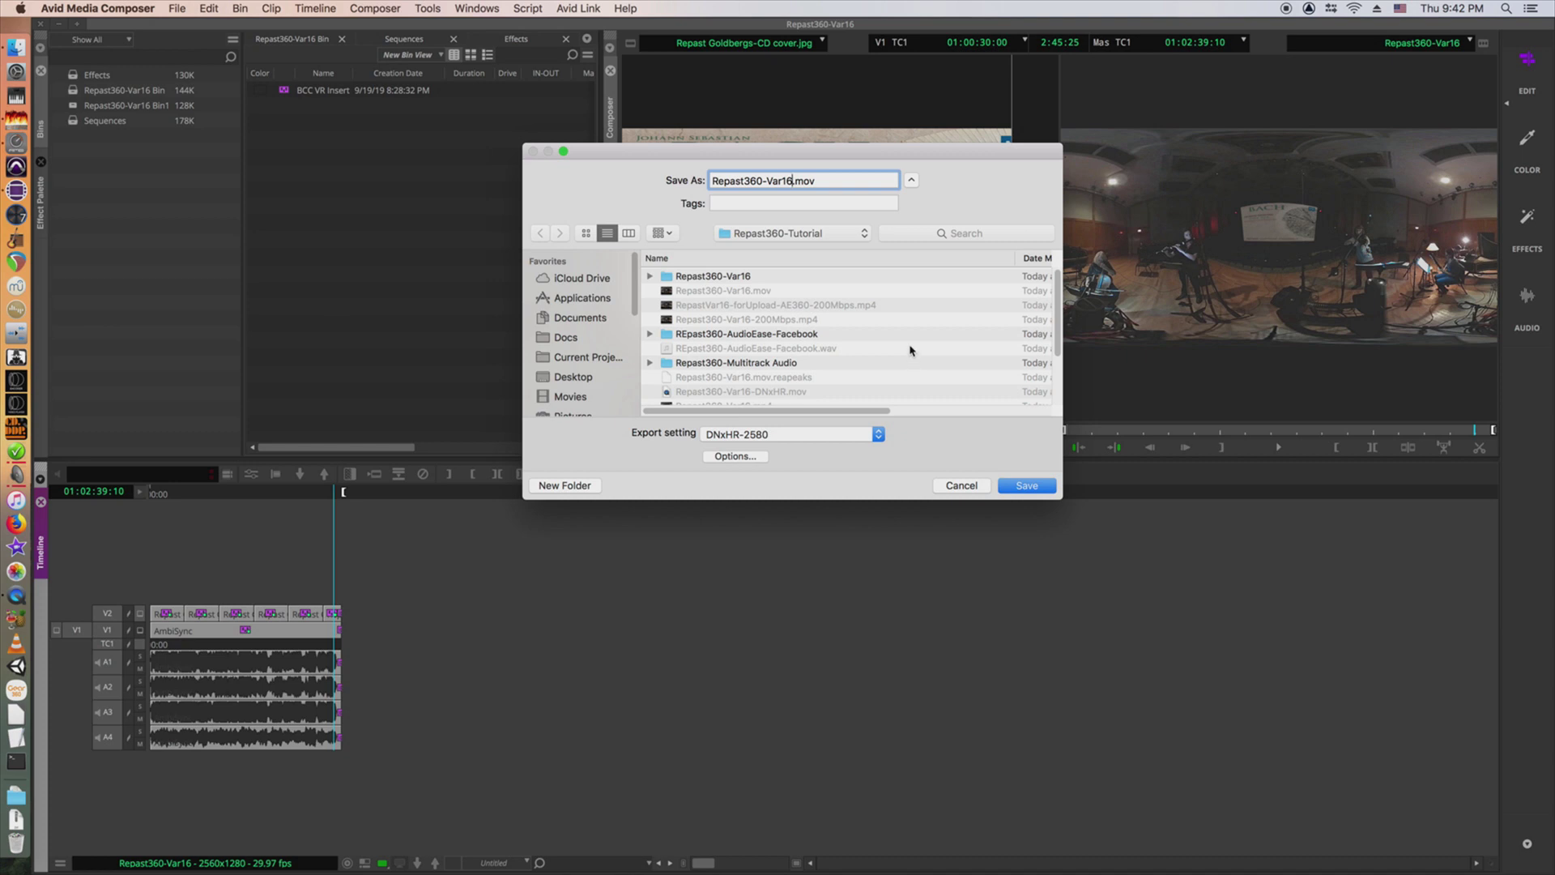
type("-DNxHR")
left_click(1025, 485)
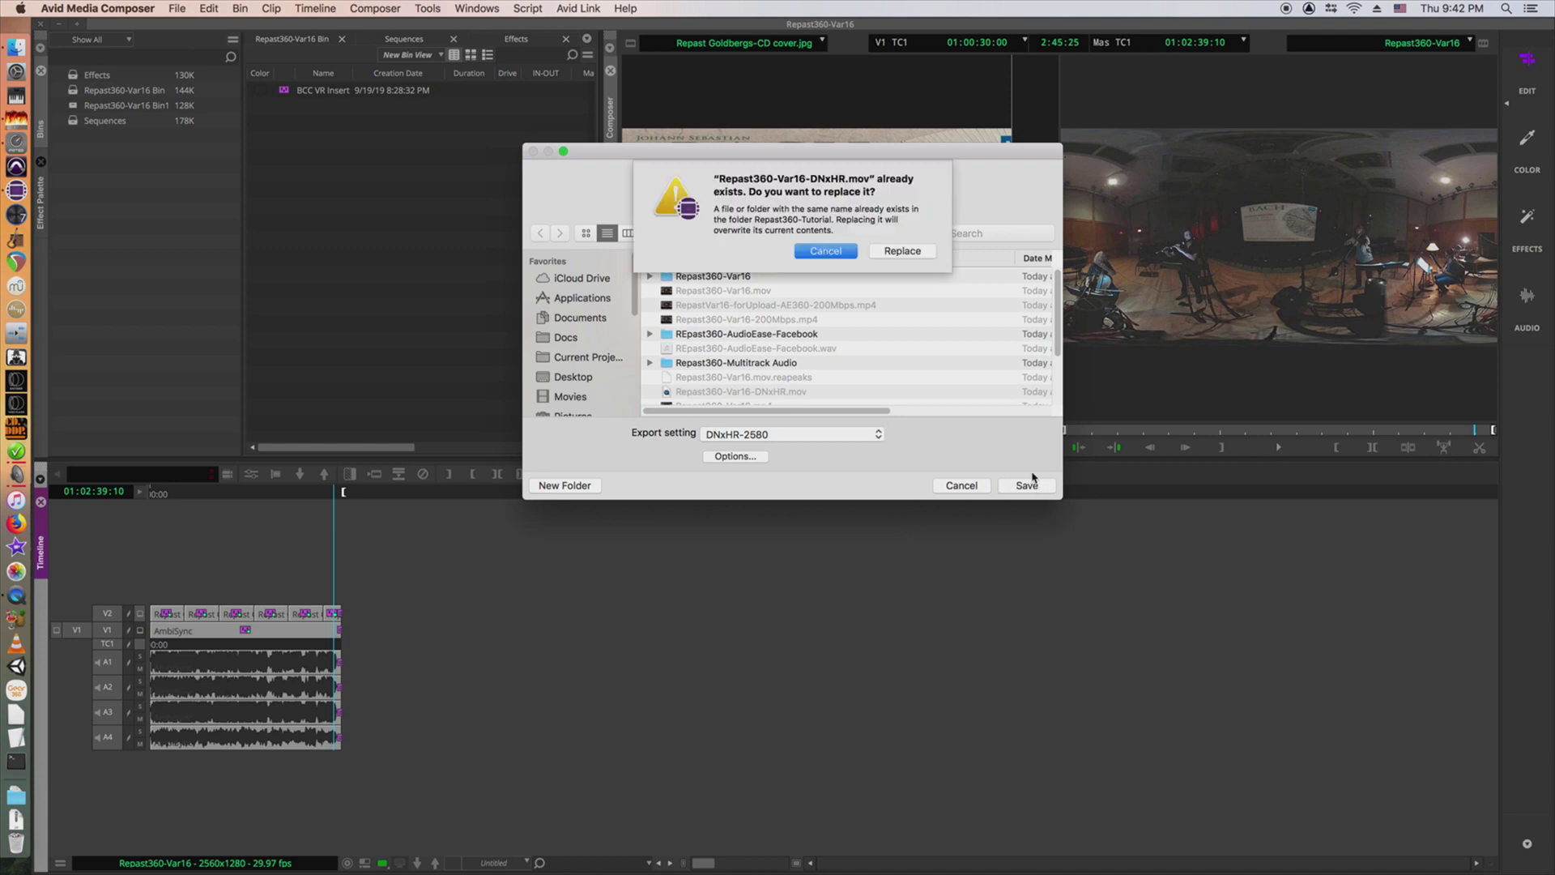
left_click(912, 255)
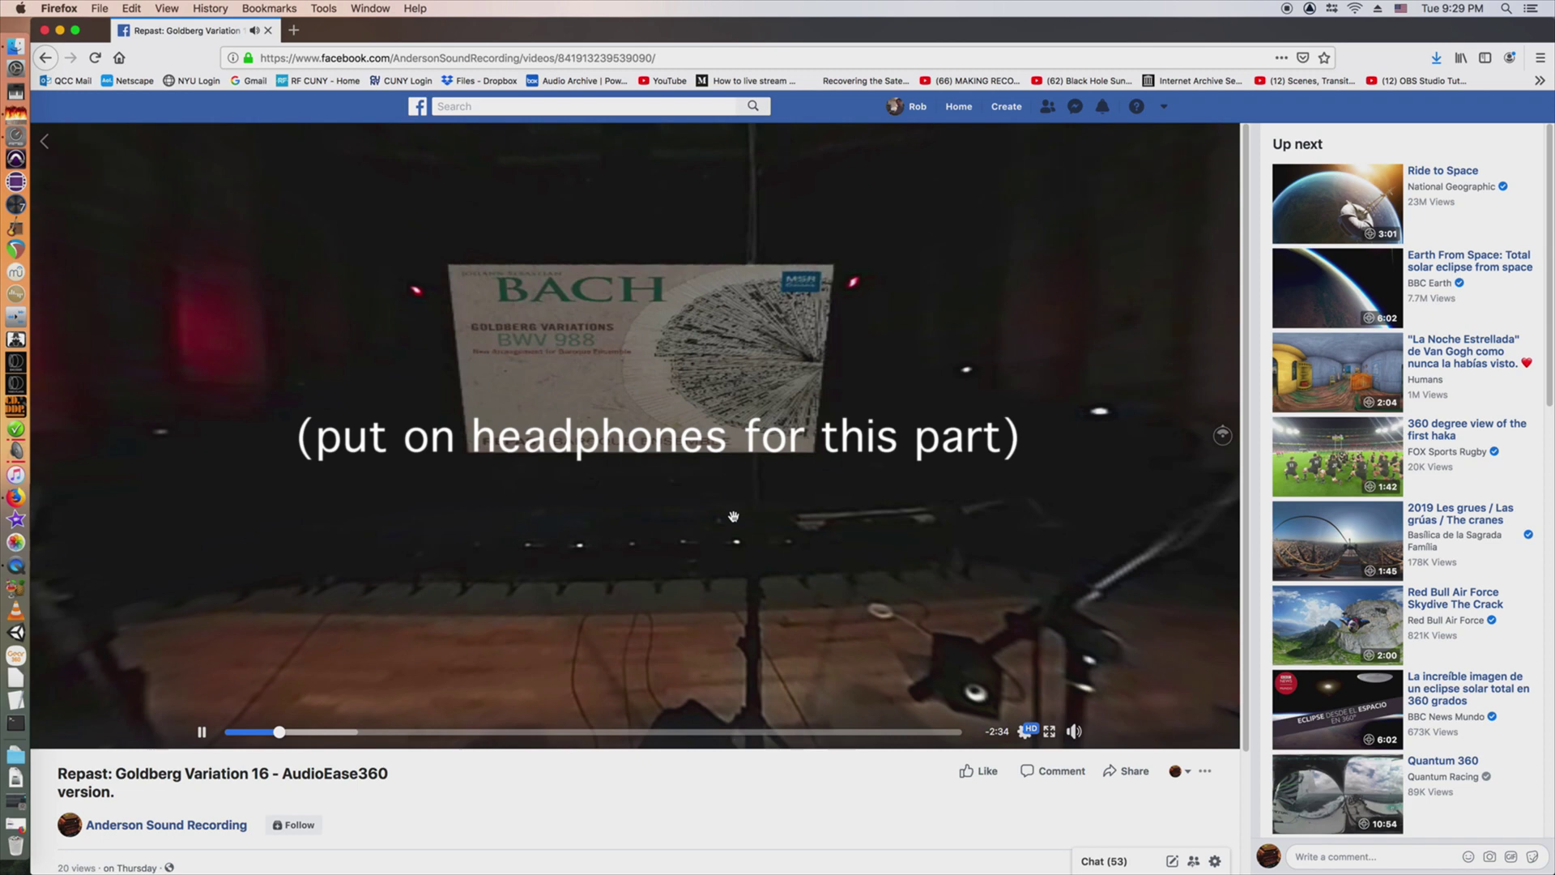
- In Firefox, examine the playing Goldberg Variation 16 360 video on Facebook by turning the view full circle around the ensemble twice
left_click_drag(737, 504, 624, 497)
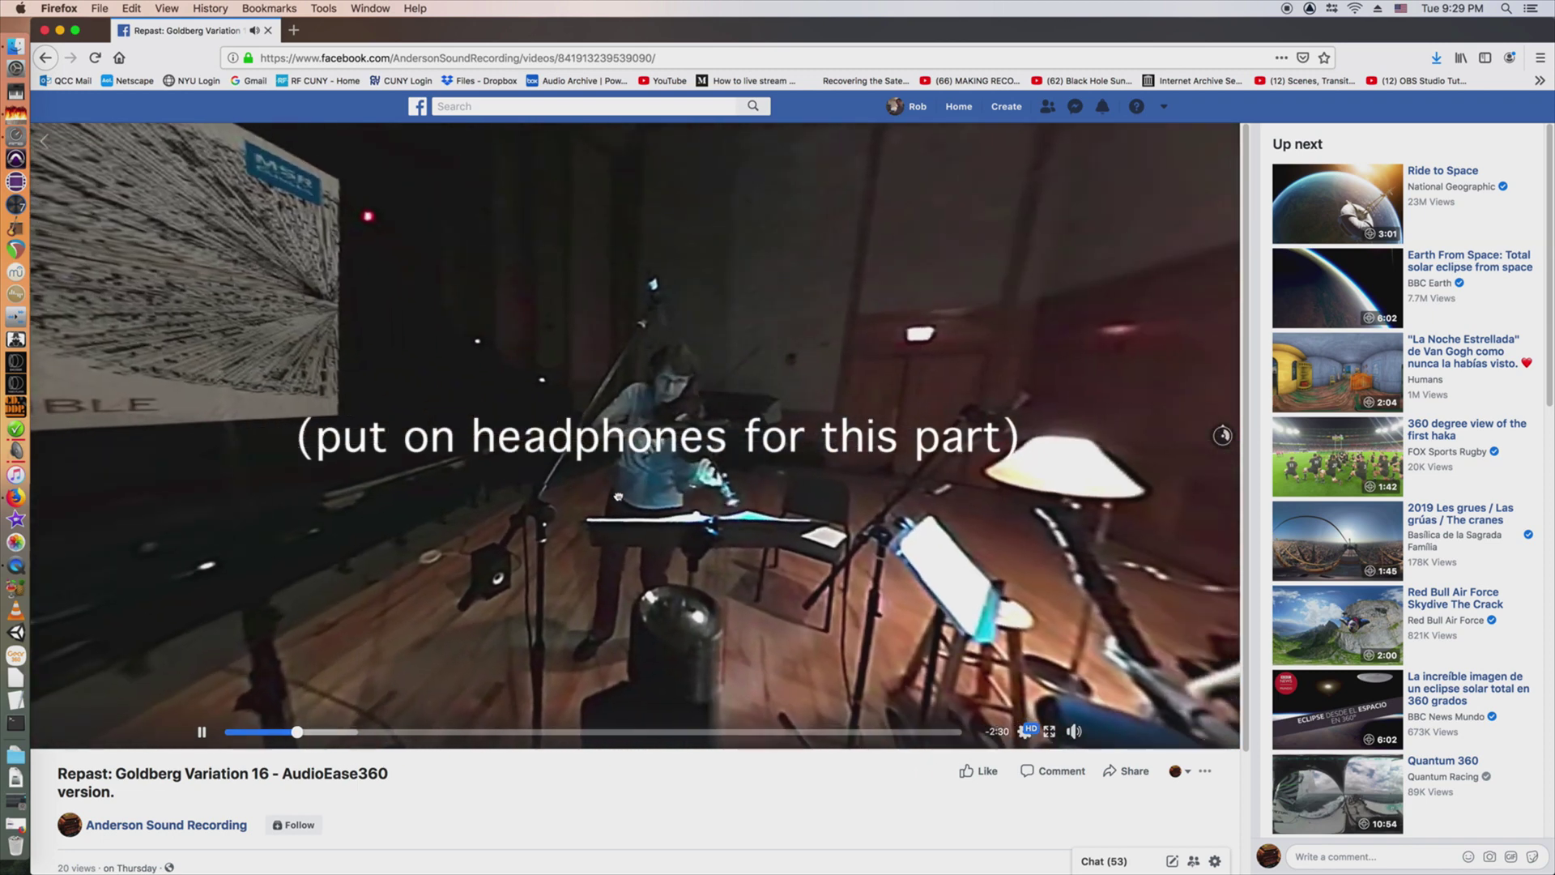
left_click_drag(674, 489, 578, 439)
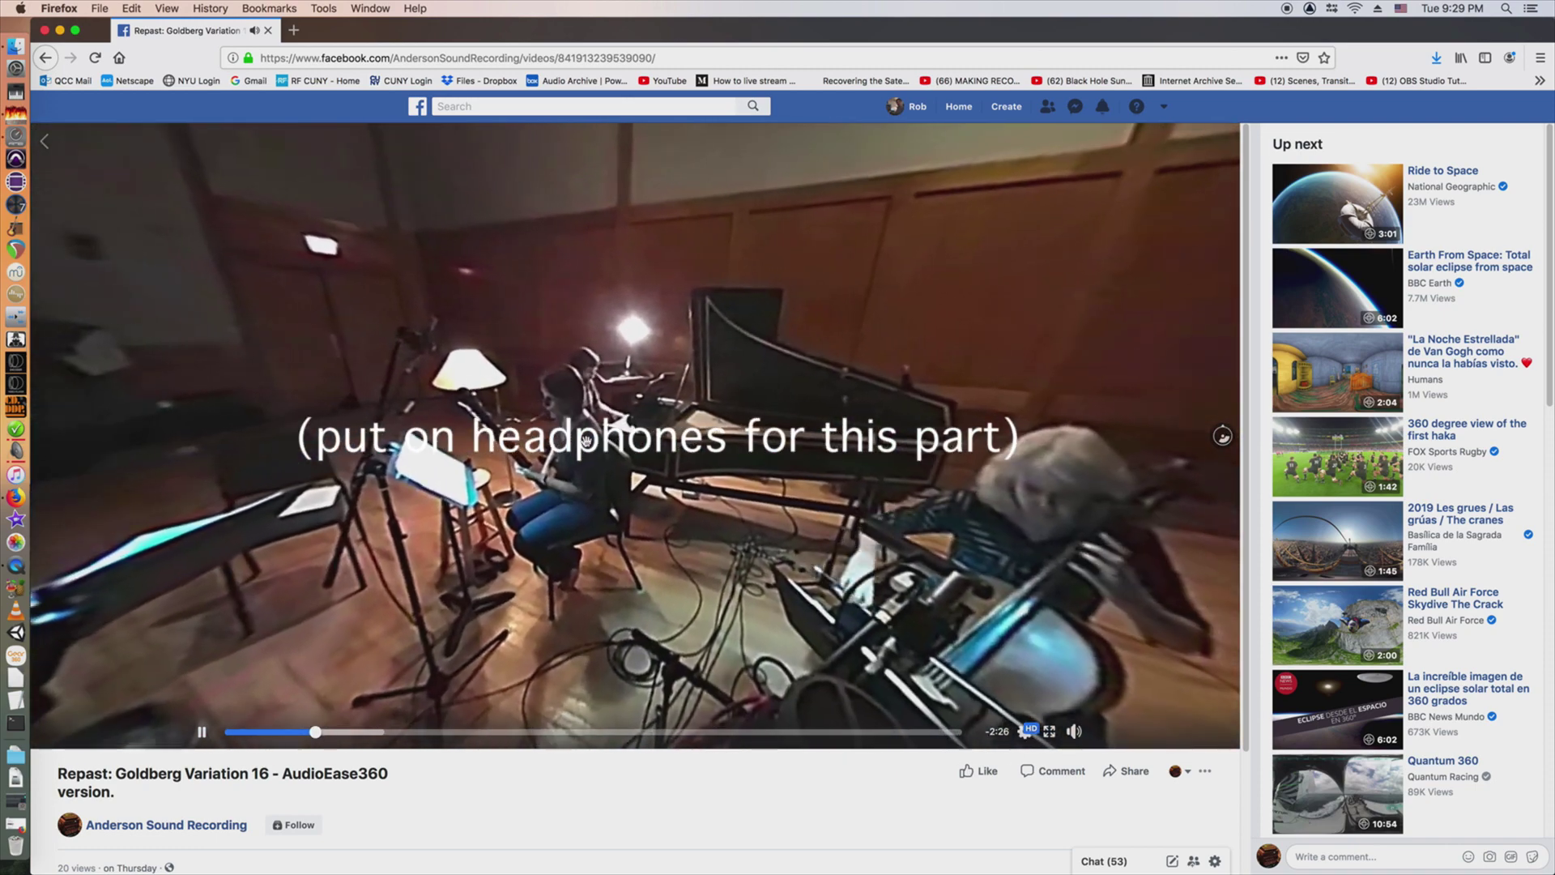
left_click_drag(721, 453, 604, 441)
left_click_drag(729, 446, 558, 443)
left_click_drag(712, 458, 618, 479)
left_click_drag(707, 456, 616, 509)
left_click_drag(802, 491, 693, 540)
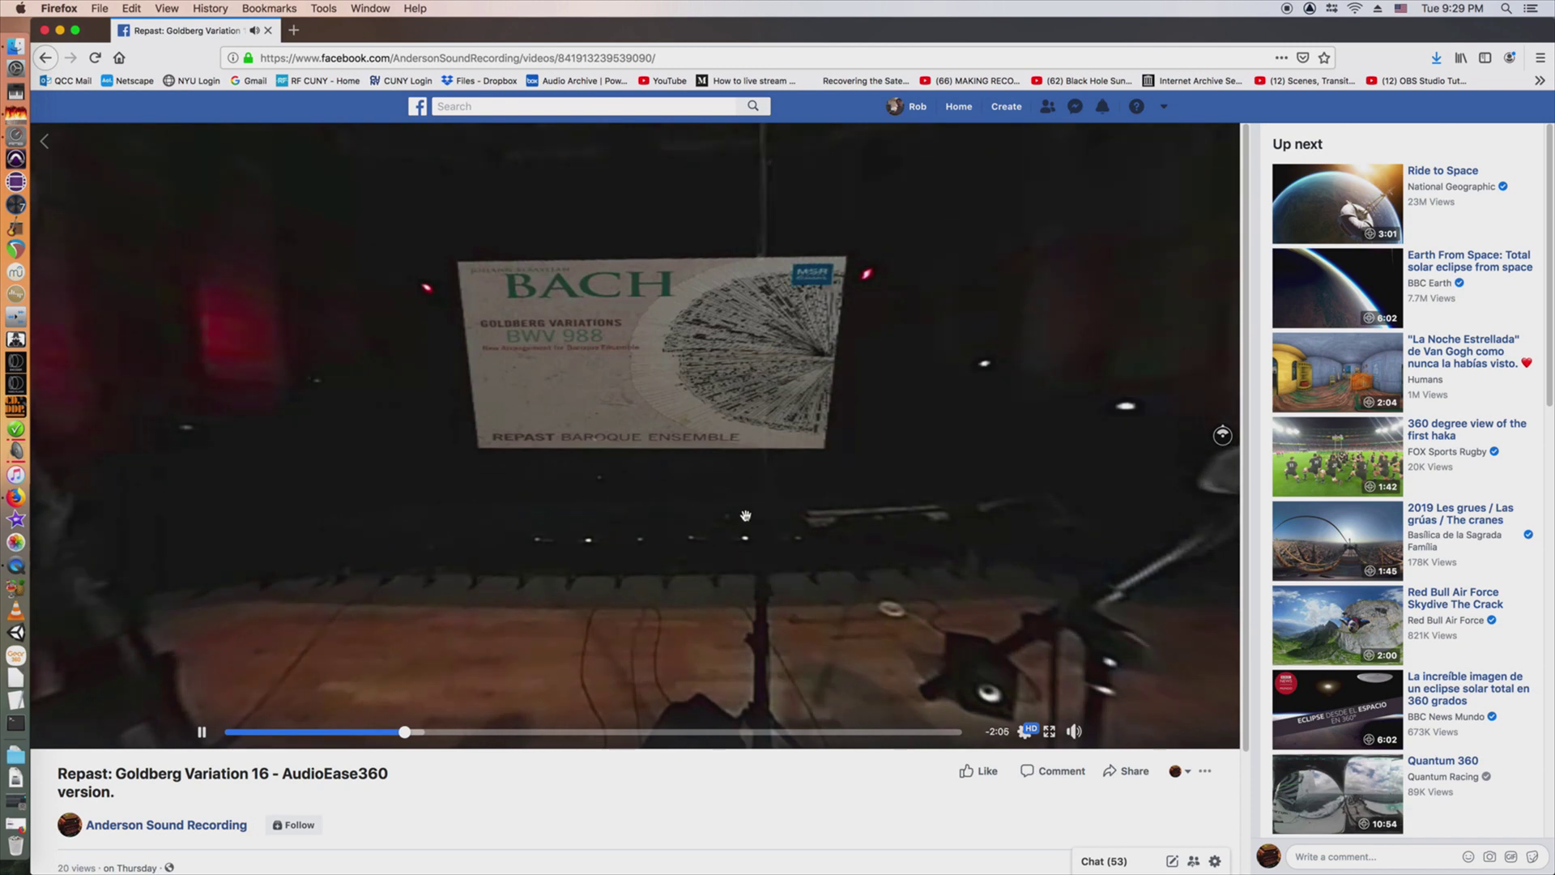
left_click_drag(746, 517, 426, 514)
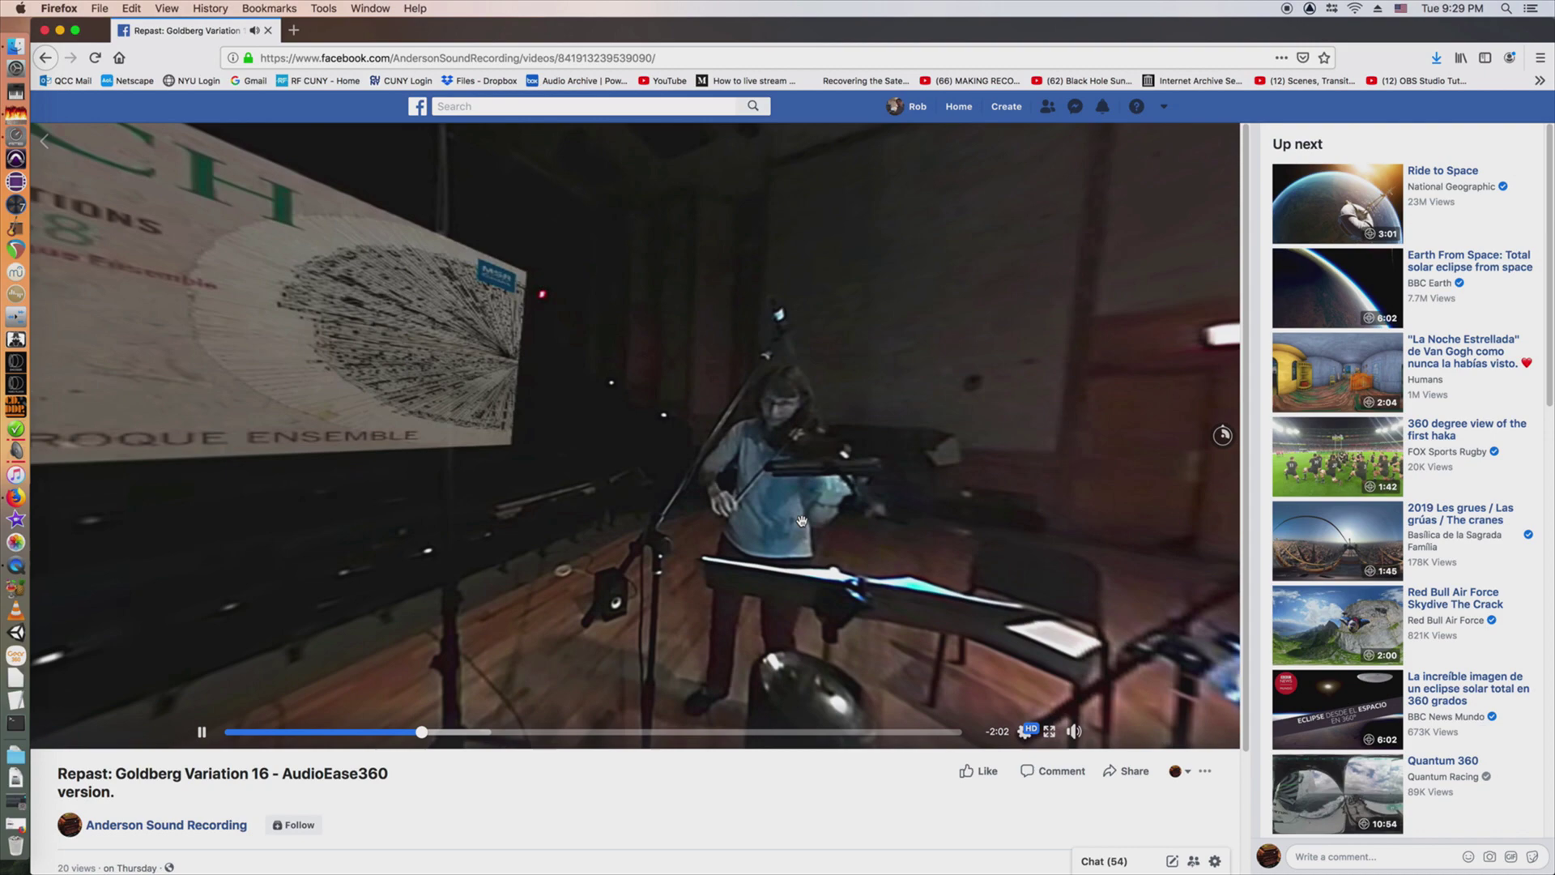
left_click_drag(797, 500, 349, 468)
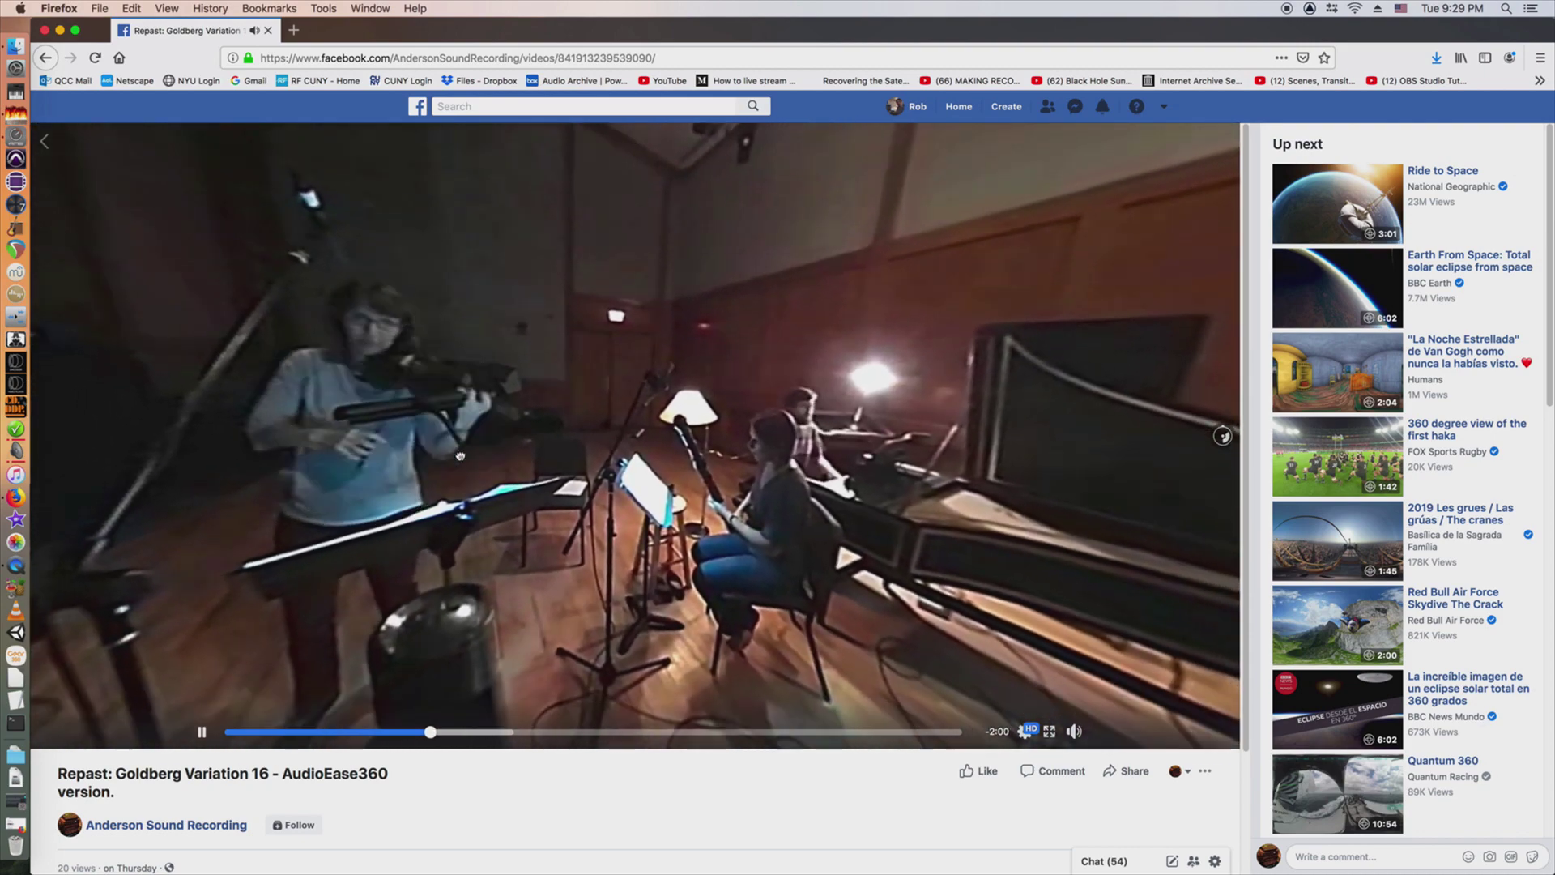
left_click_drag(861, 461, 265, 530)
left_click_drag(691, 507, 385, 528)
left_click_drag(777, 502, 600, 567)
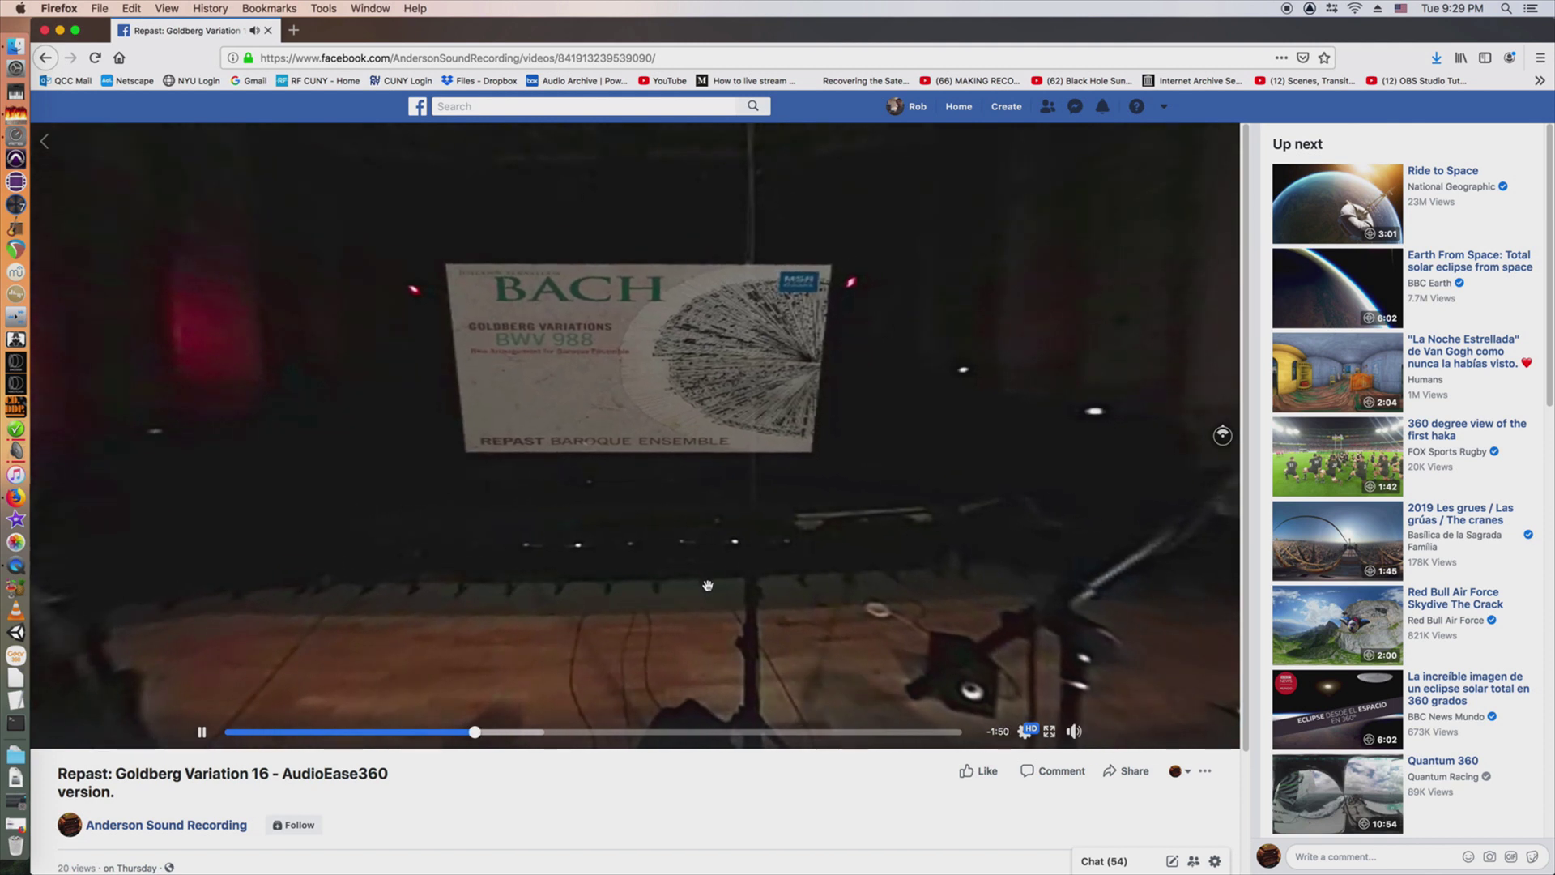
mouse_move(192, 739)
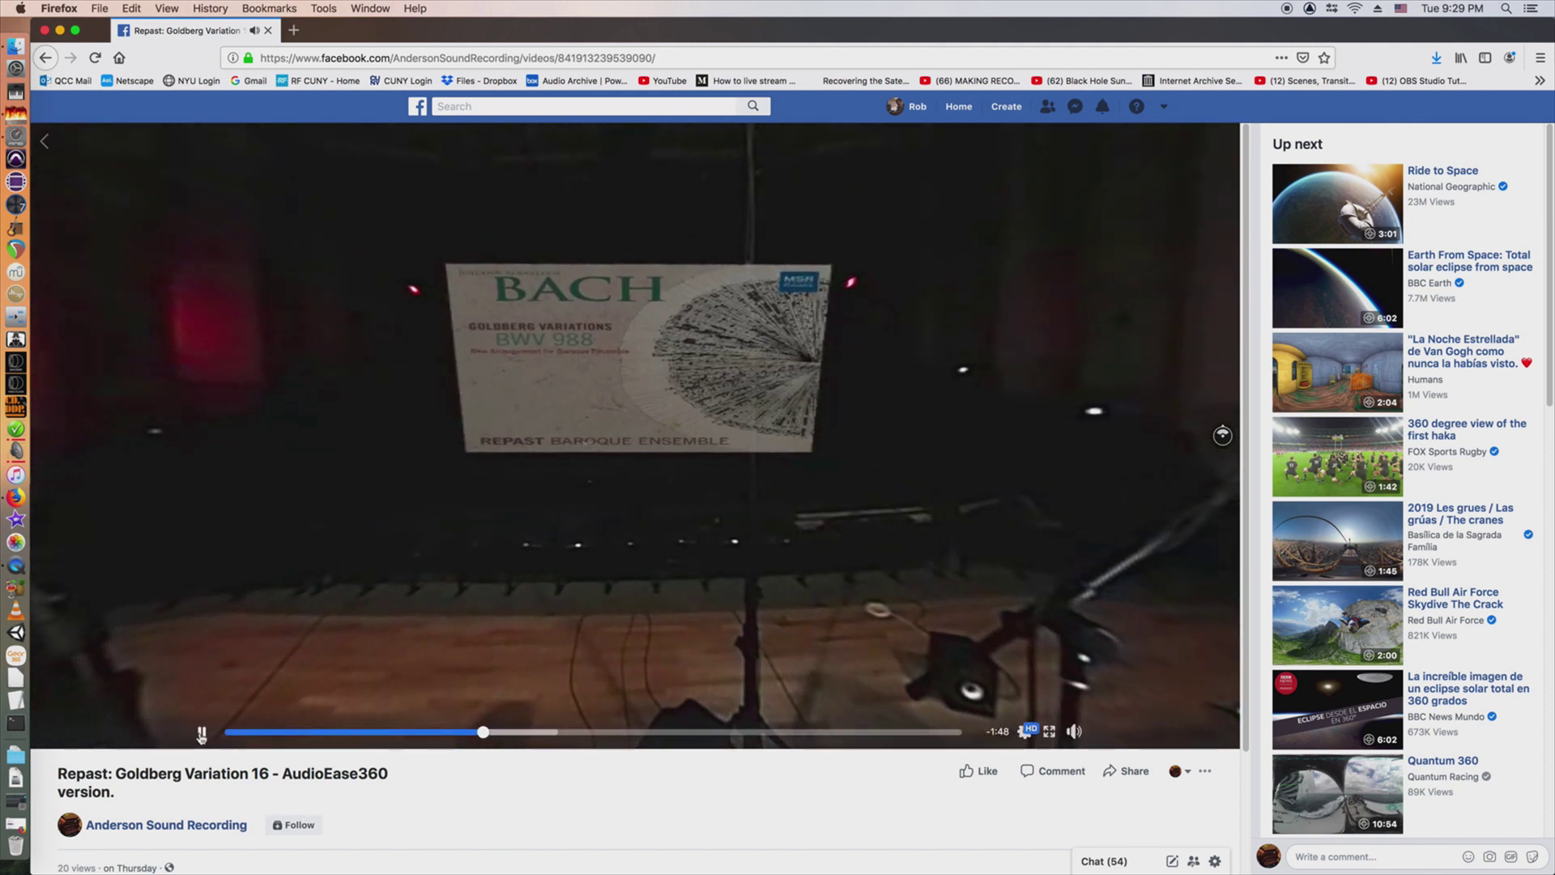